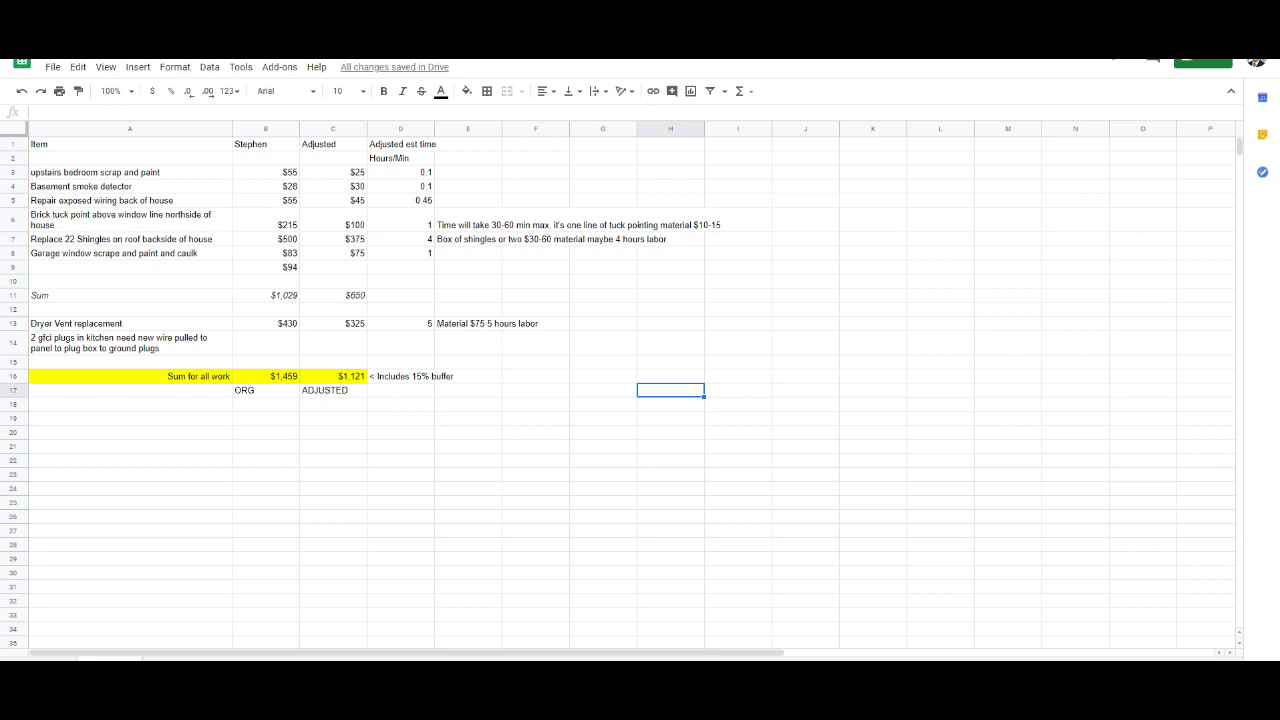
Step: Review the repair items in column A, from the upstairs bedroom scrape and paint to the GFCI plugs
left_click_drag(130, 172, 130, 343)
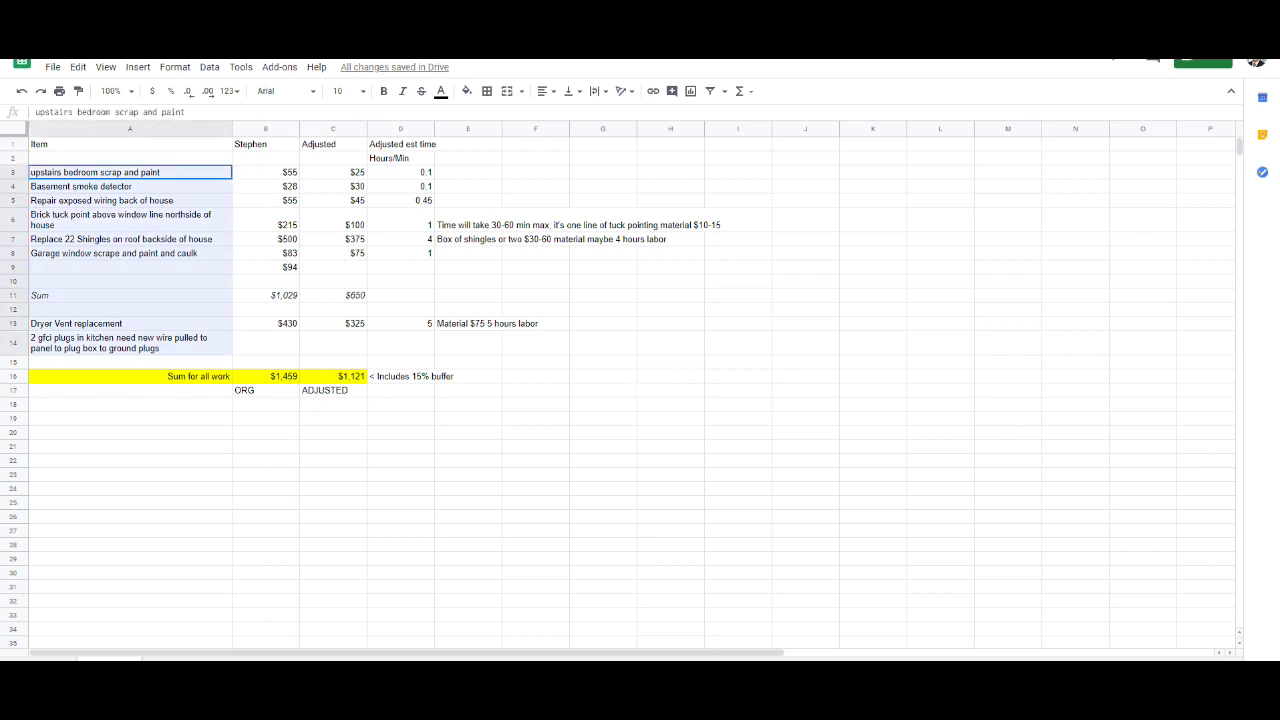
left_click(130, 404)
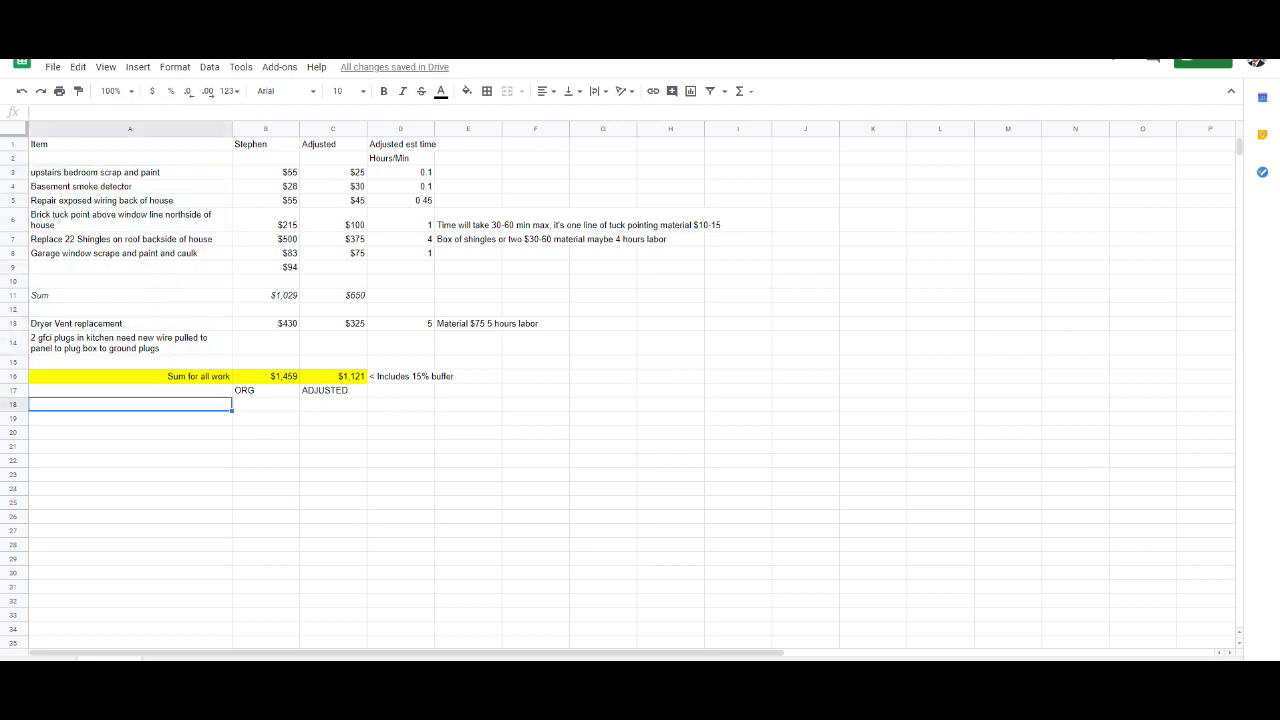
left_click_drag(95, 172, 95, 362)
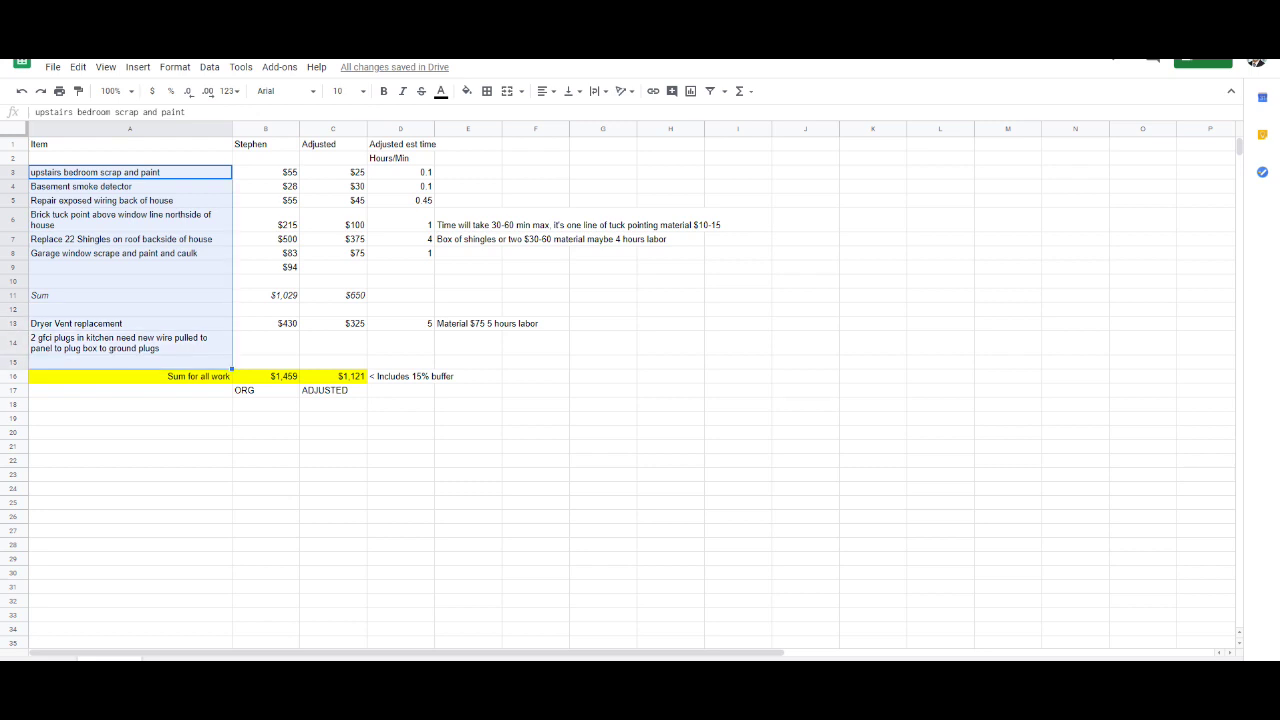
left_click(130, 404)
left_click_drag(95, 172, 95, 345)
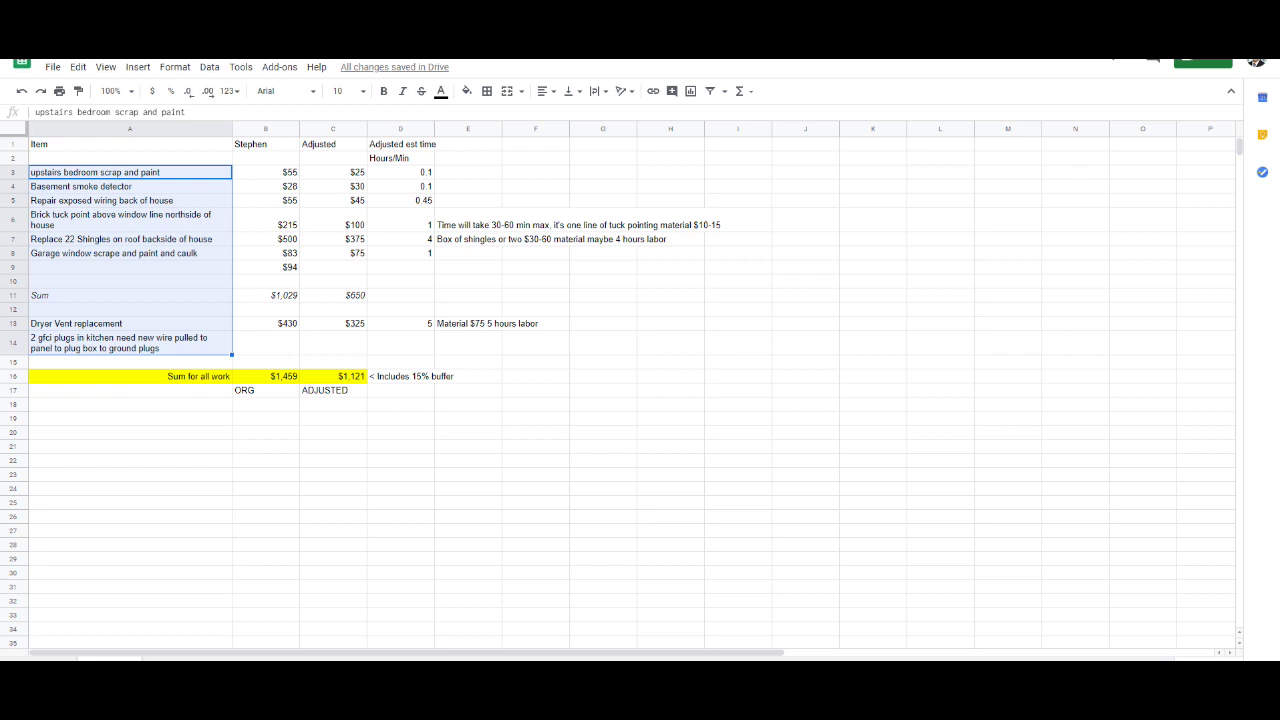
left_click(333, 446)
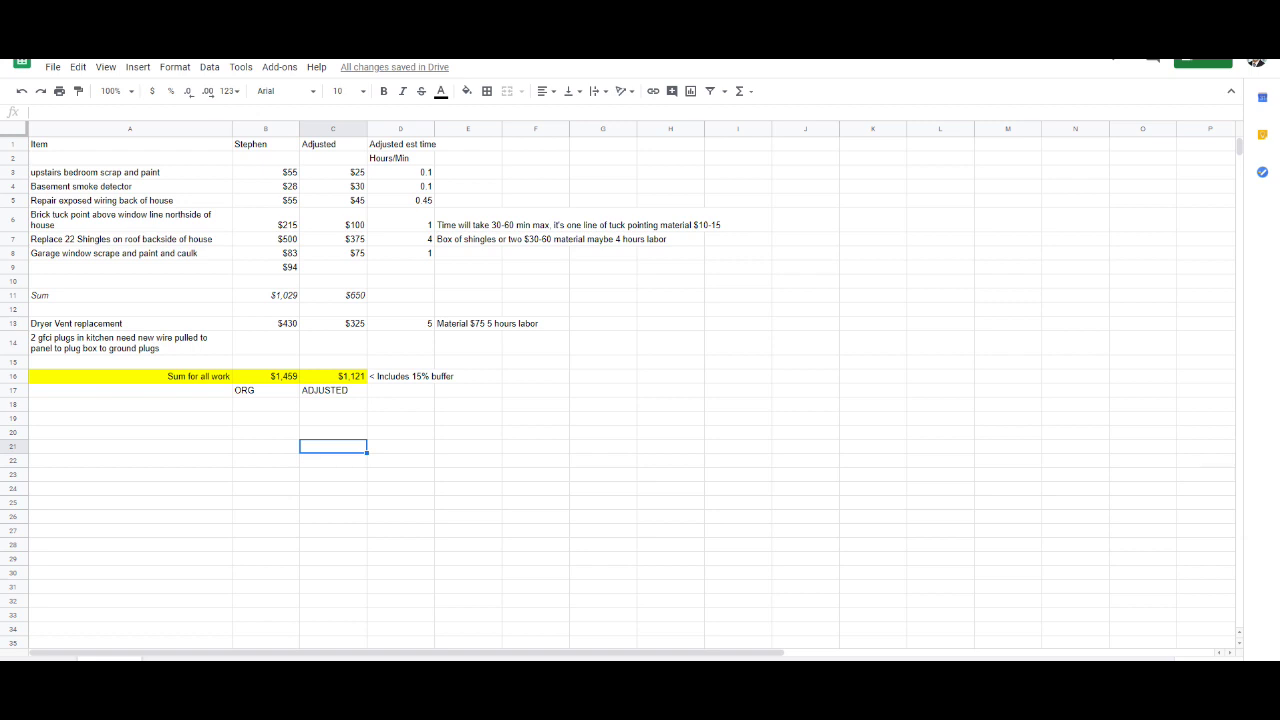
left_click(130, 172)
left_click(130, 186)
left_click(130, 200)
left_click(130, 219)
left_click(130, 239)
left_click(130, 253)
Step: Examine the original quote's prices in column B, including the subtotal, the dryer vent replacement and the sum for all work
left_click(265, 172)
left_click(265, 186)
left_click(265, 200)
left_click(265, 219)
left_click(265, 239)
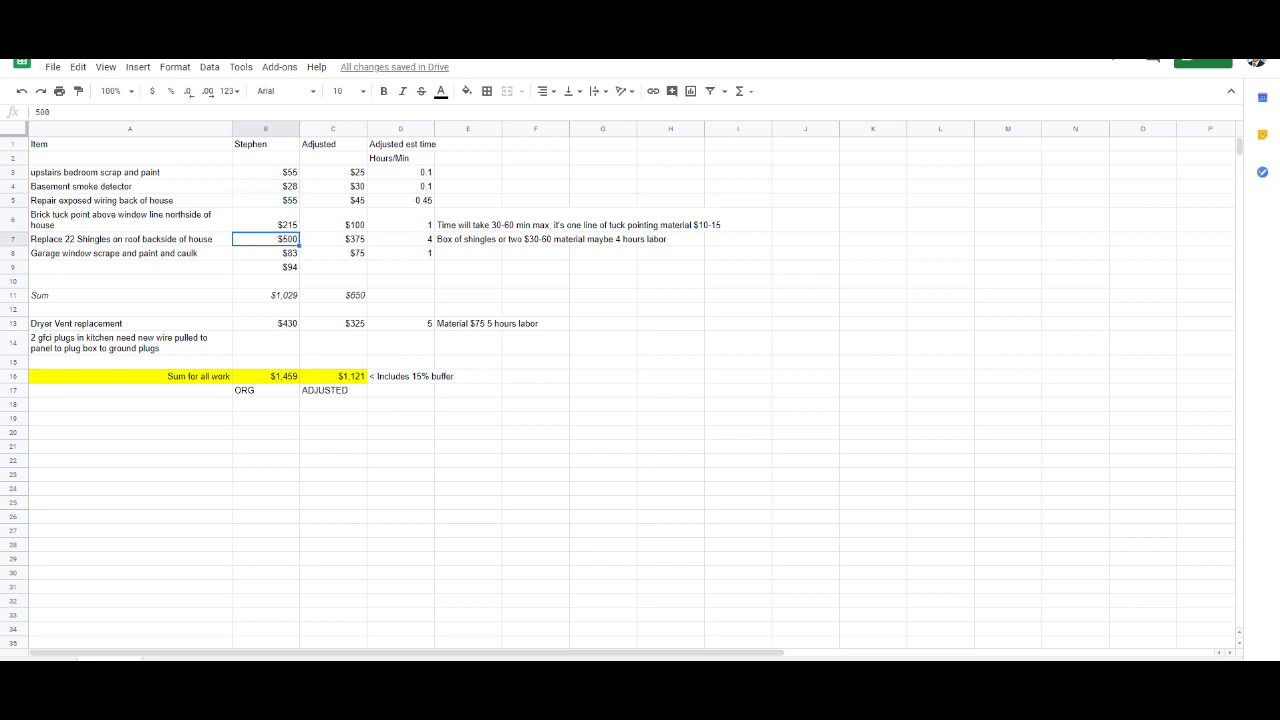
left_click(265, 295)
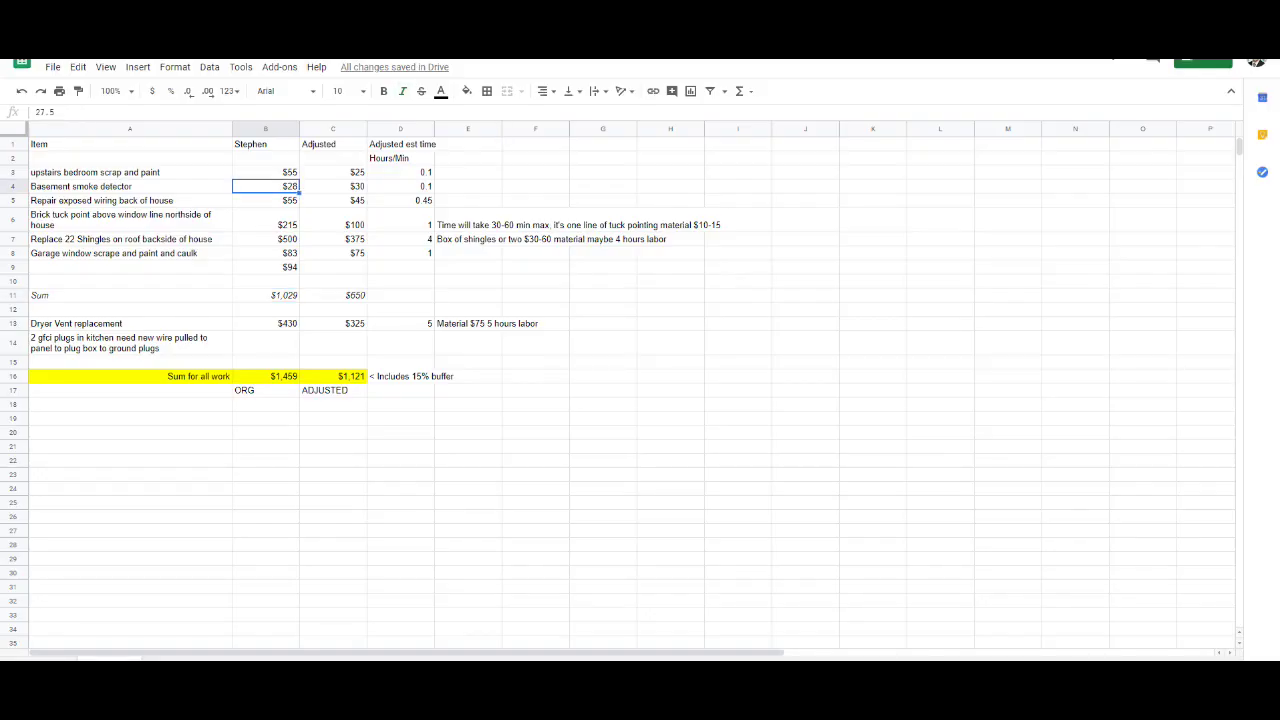
left_click(265, 200)
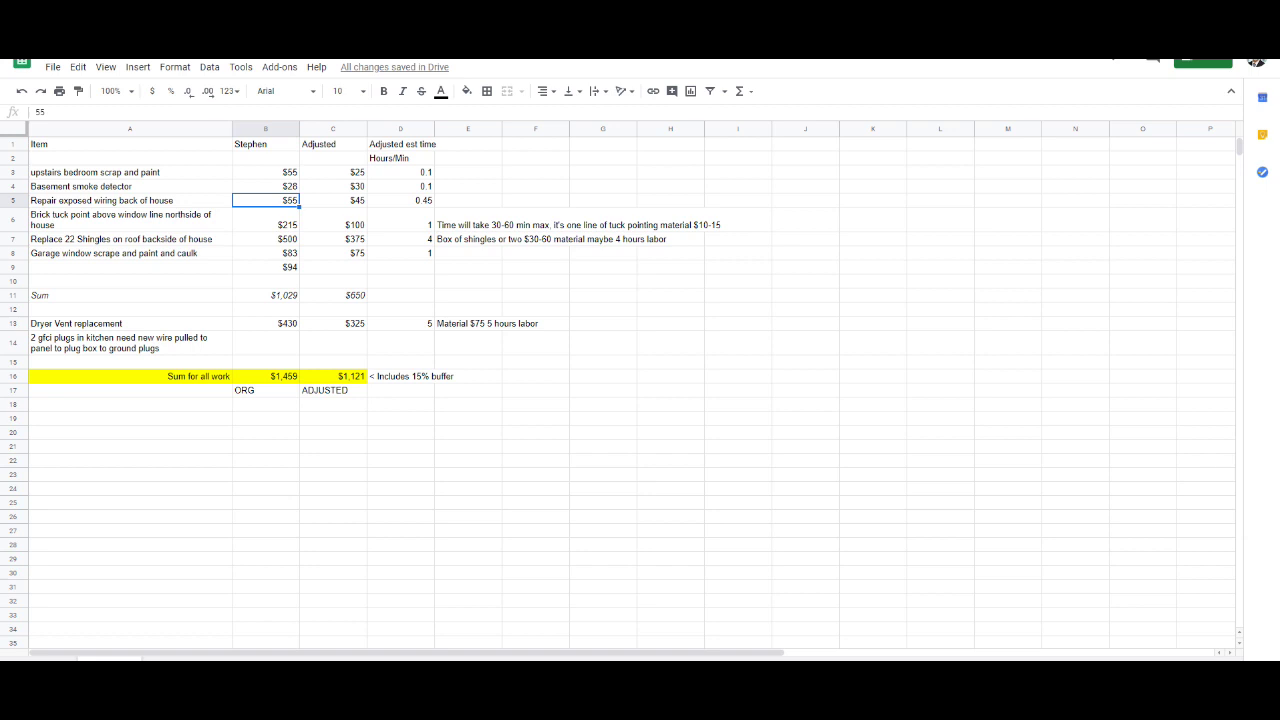
left_click_drag(265, 172, 265, 309)
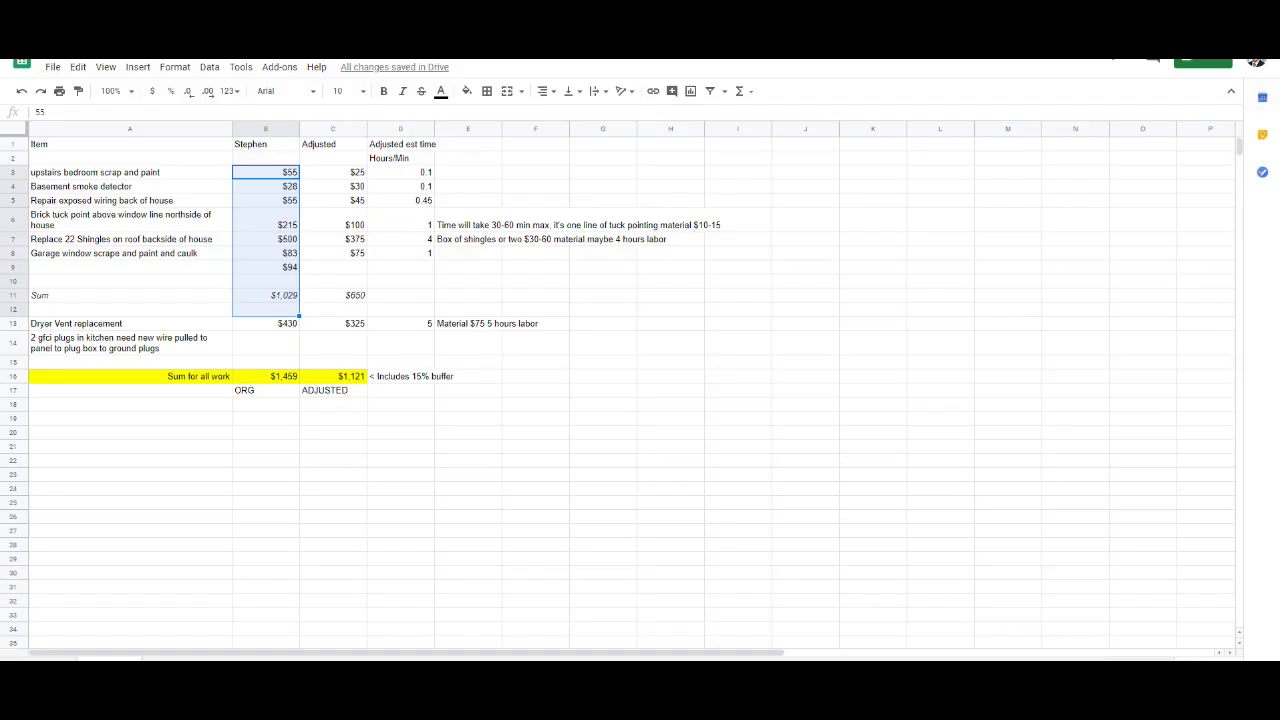
left_click(333, 323)
left_click(265, 323)
left_click(400, 460)
left_click(265, 376)
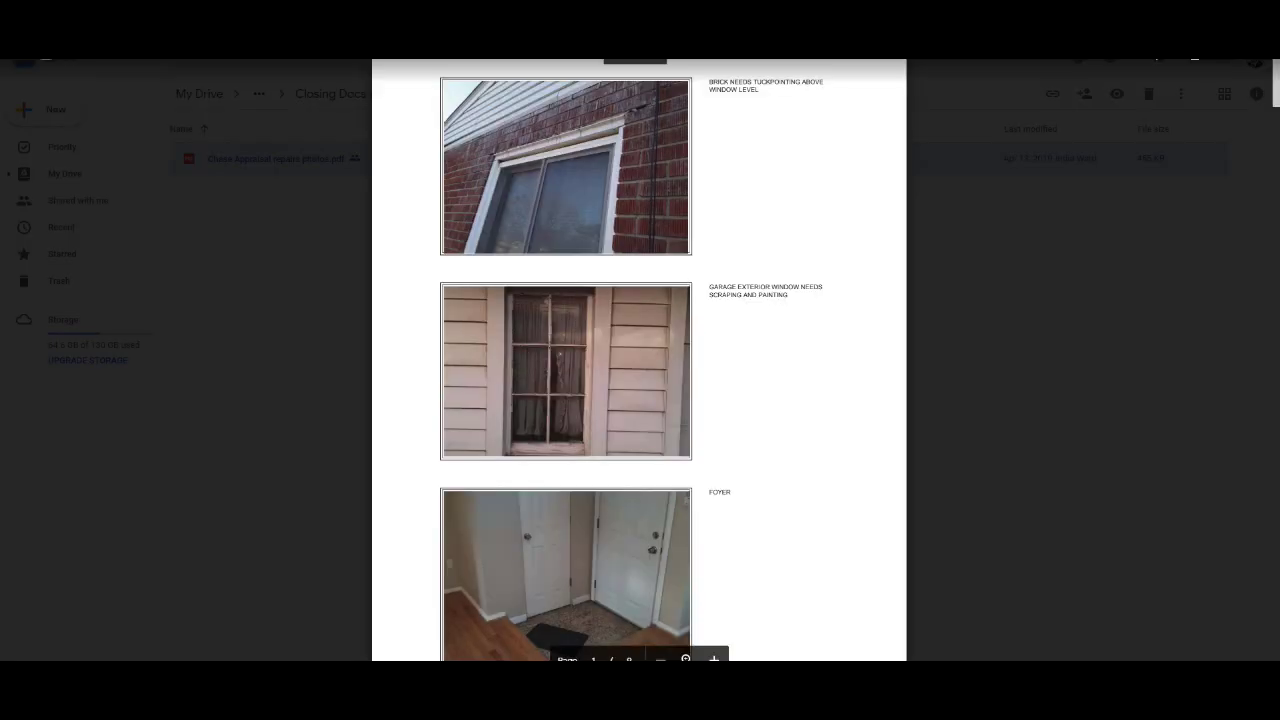
Step: Look through the appraisal repair photos PDF in Google Drive, from the brick tuckpointing photo through to the final page
scroll(640, 360, "down", 6)
scroll(640, 360, "down", 3)
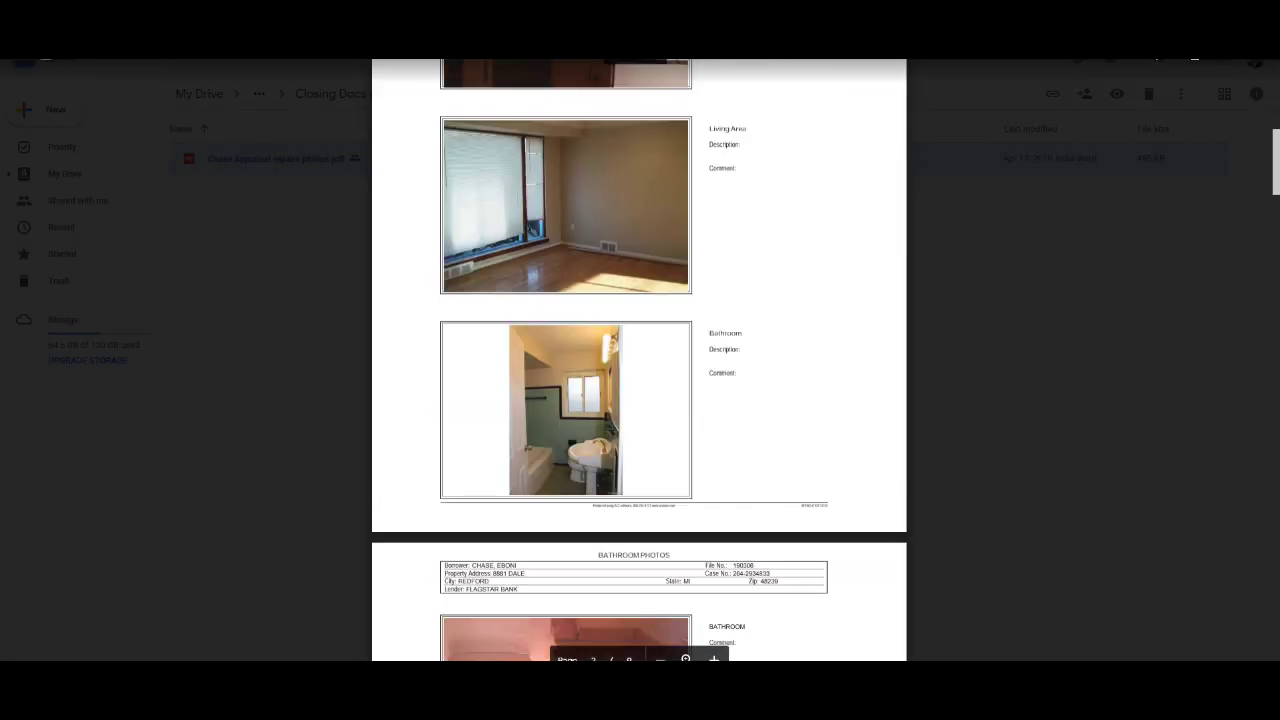
scroll(640, 360, "down", 3)
scroll(640, 360, "down", 8)
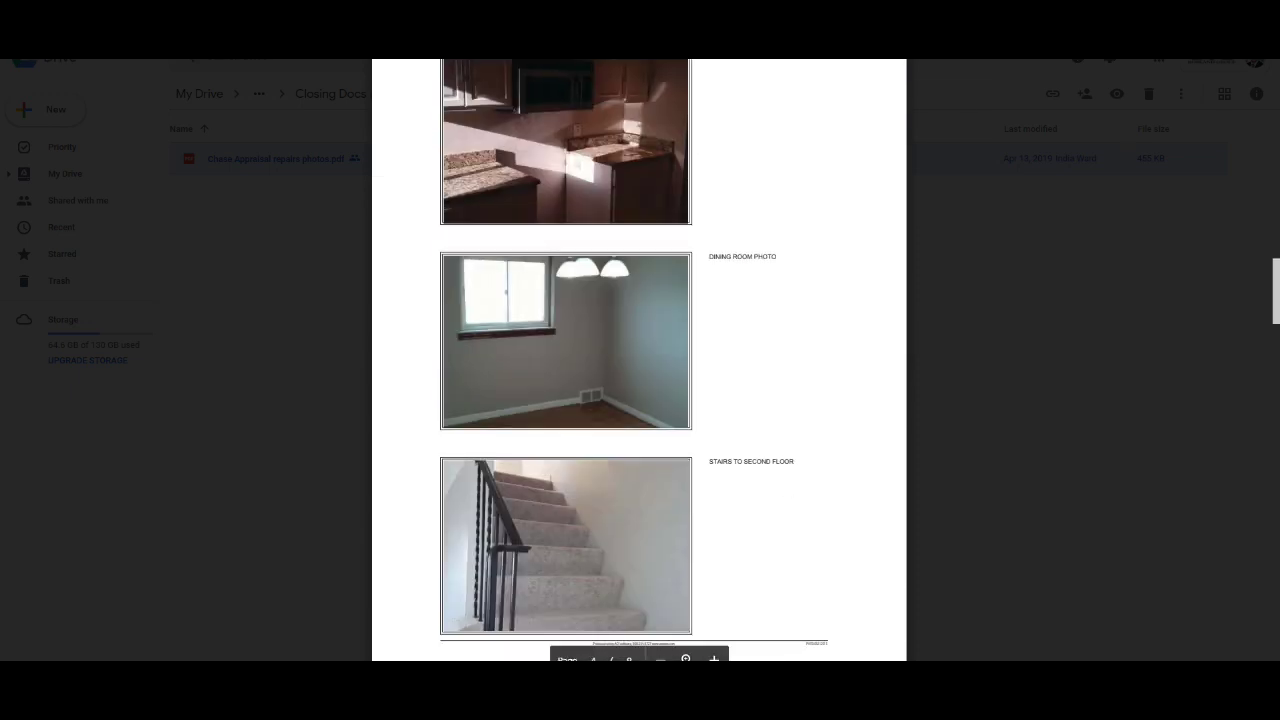
scroll(640, 360, "down", 10)
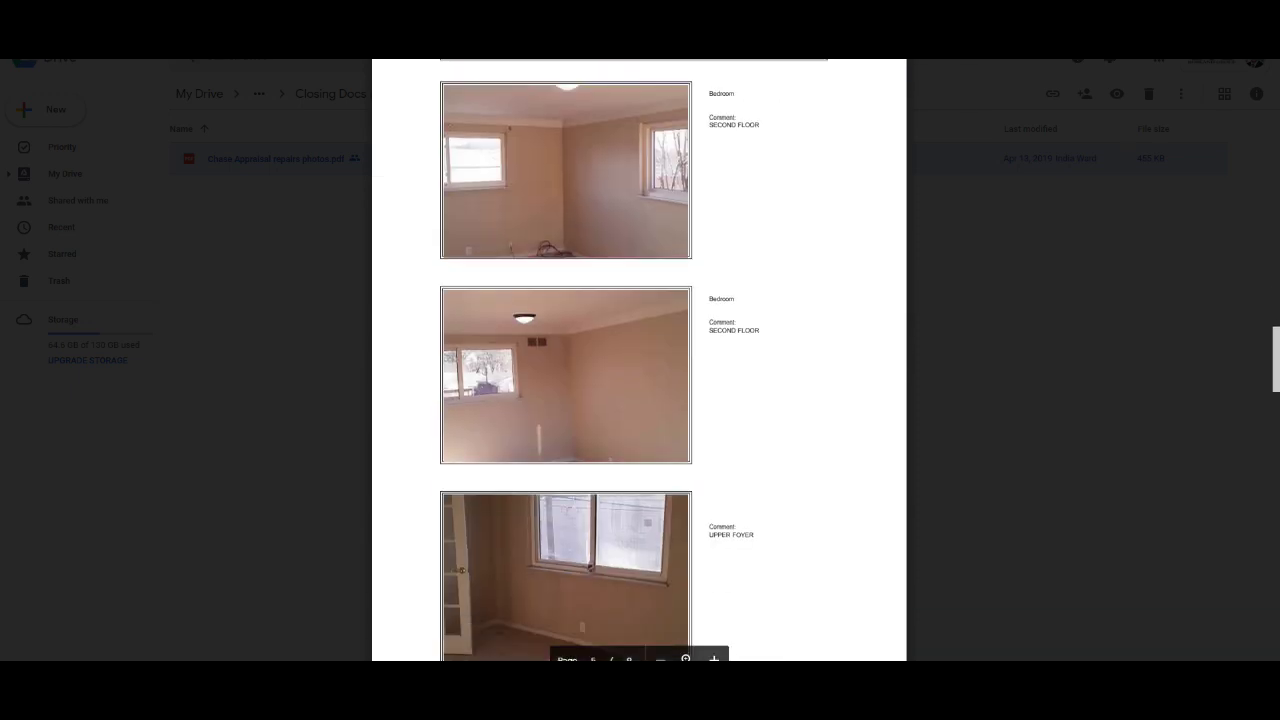
scroll(640, 360, "down", 8)
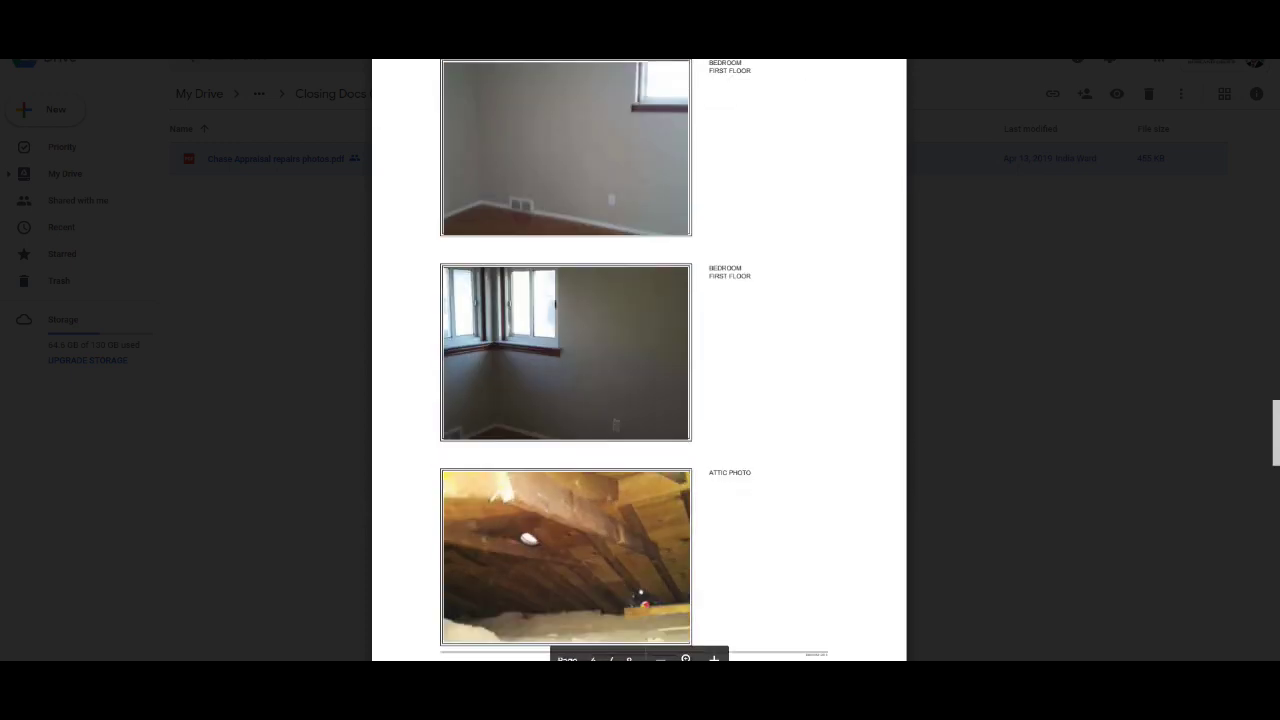
scroll(640, 360, "down", 10)
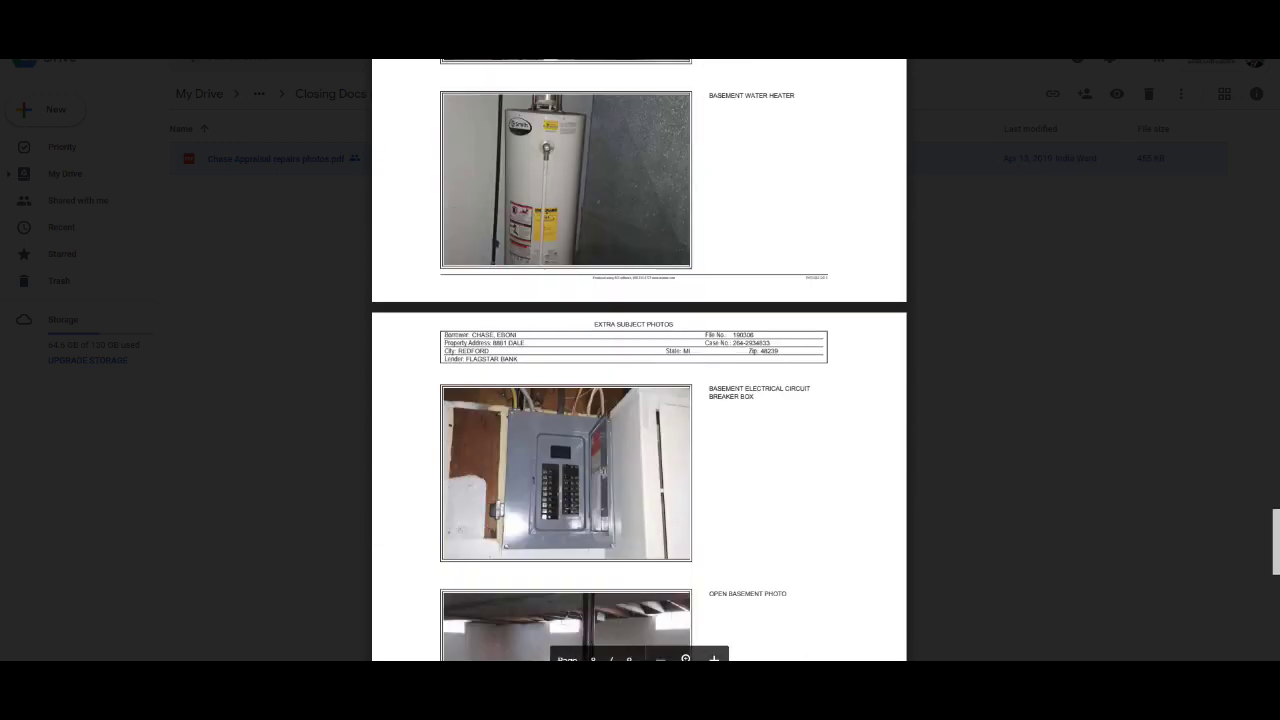
scroll(640, 360, "down", 8)
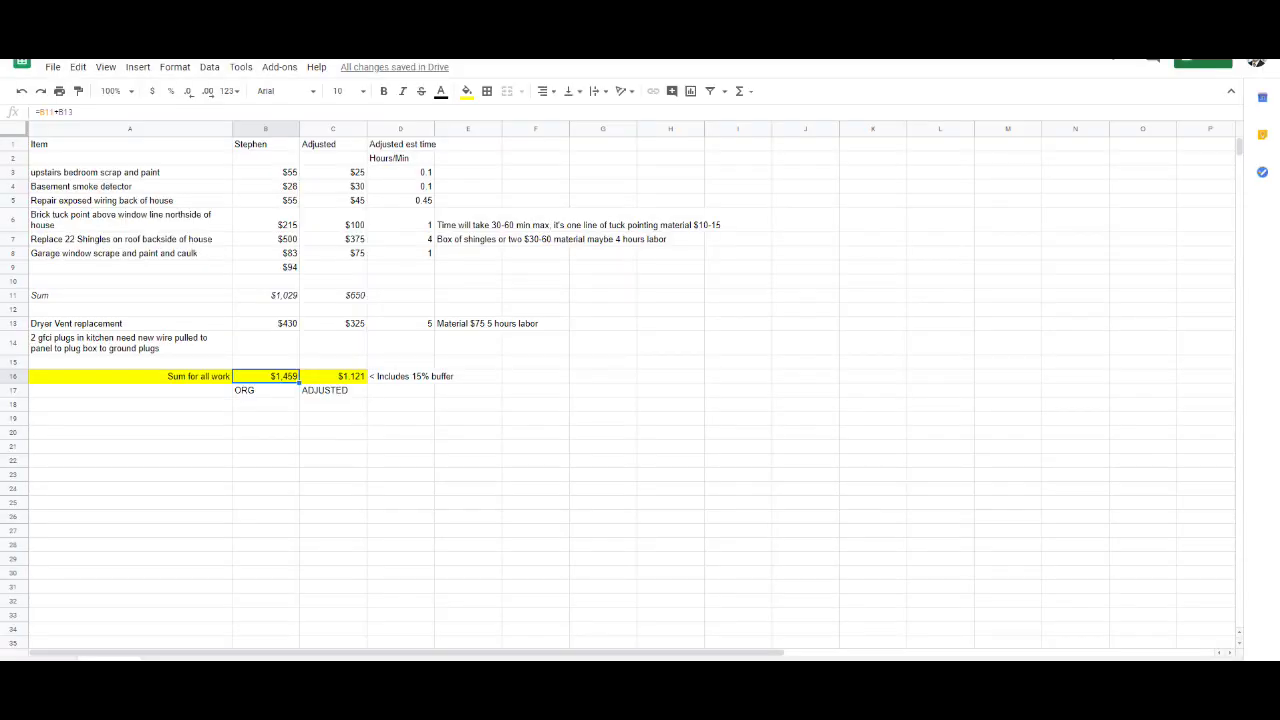
Step: Compare the original price, adjusted price and estimated time for the upstairs bedroom scrape and paint in row 3
left_click(265, 172)
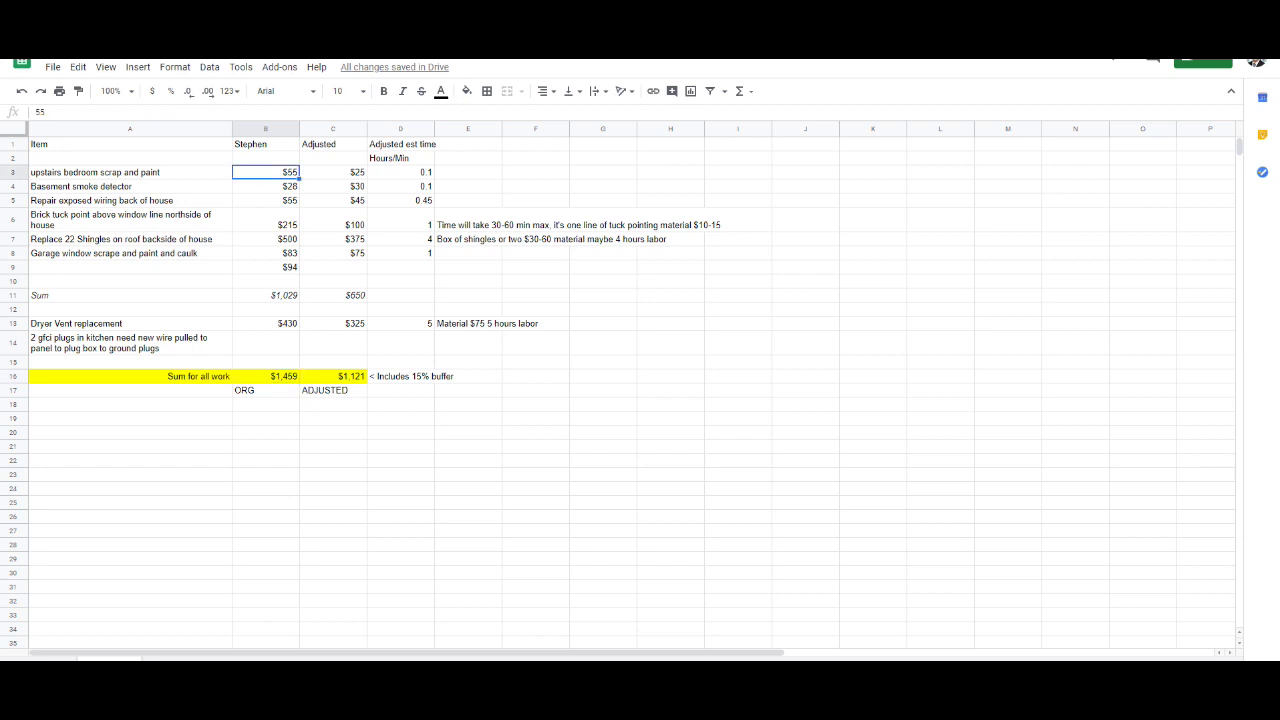
left_click(400, 172)
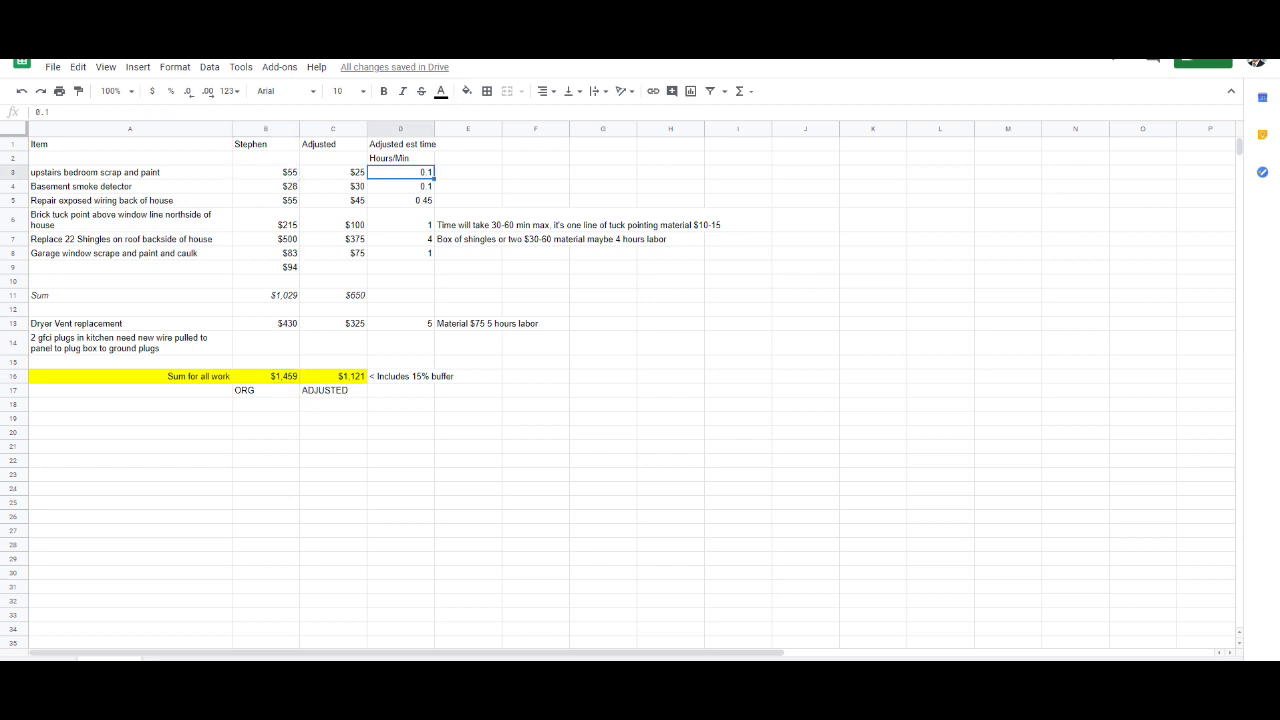
left_click(333, 144)
left_click(333, 172)
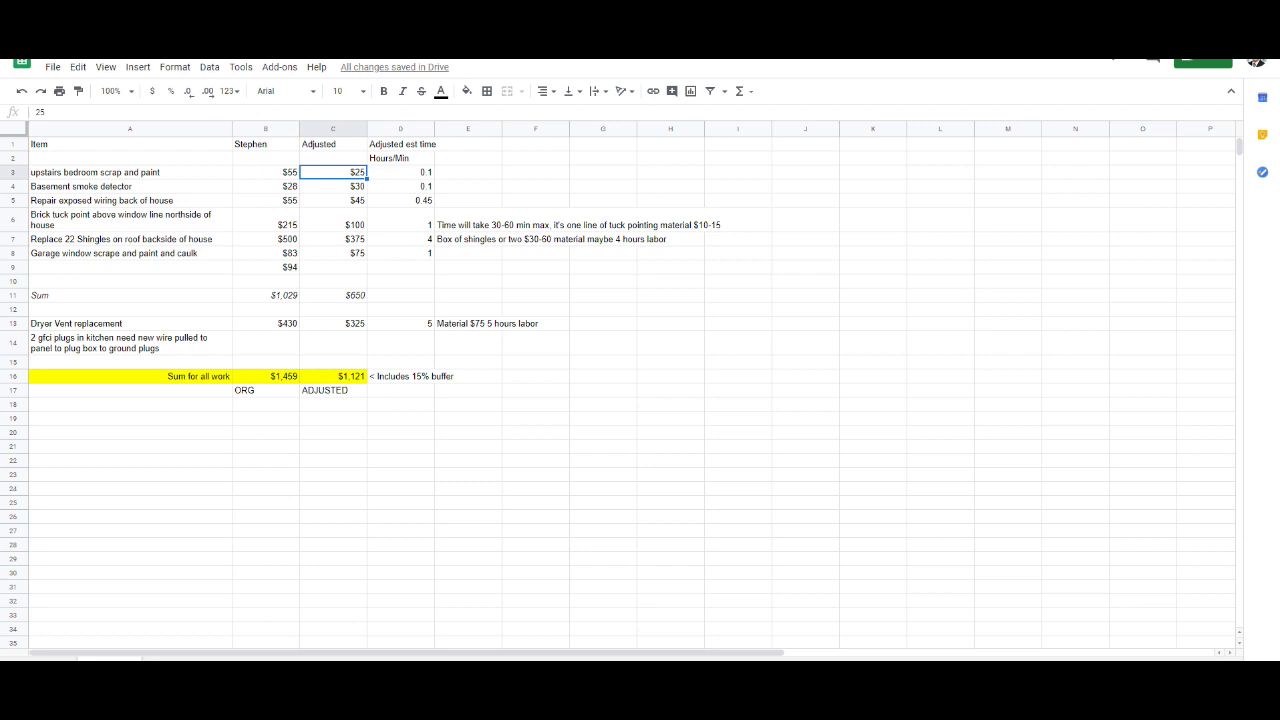
left_click(400, 144)
left_click(400, 172)
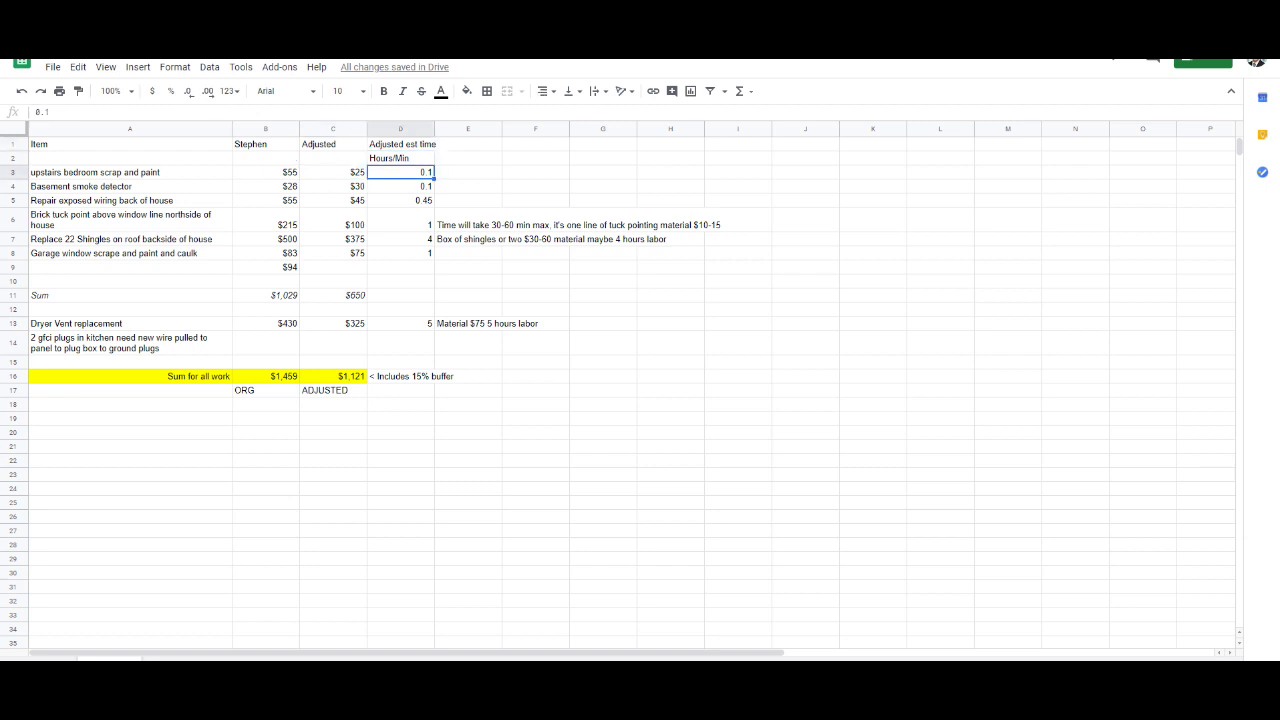
Step: Enter the range 30-50 in cell F1 and the range 60-75 in cell F2
left_click(535, 144)
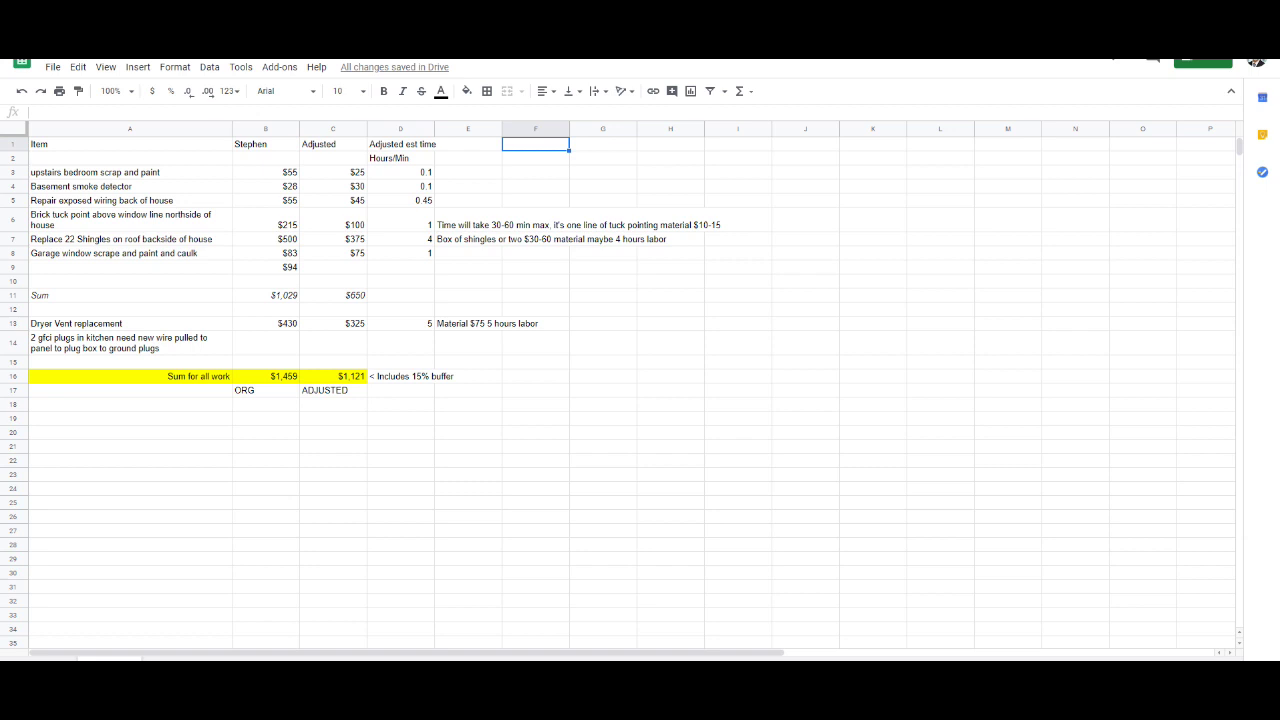
type("30-50")
left_click(535, 172)
left_click(535, 144)
left_click(535, 158)
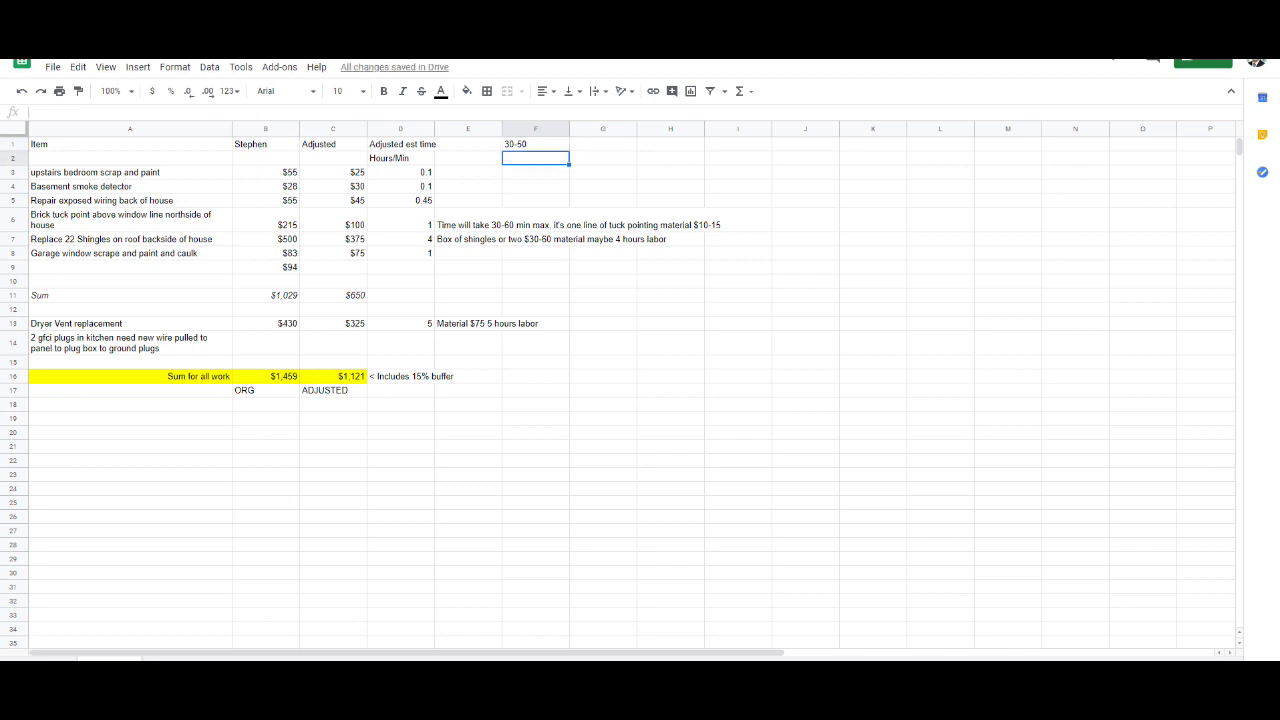
type("60-75")
left_click(602, 186)
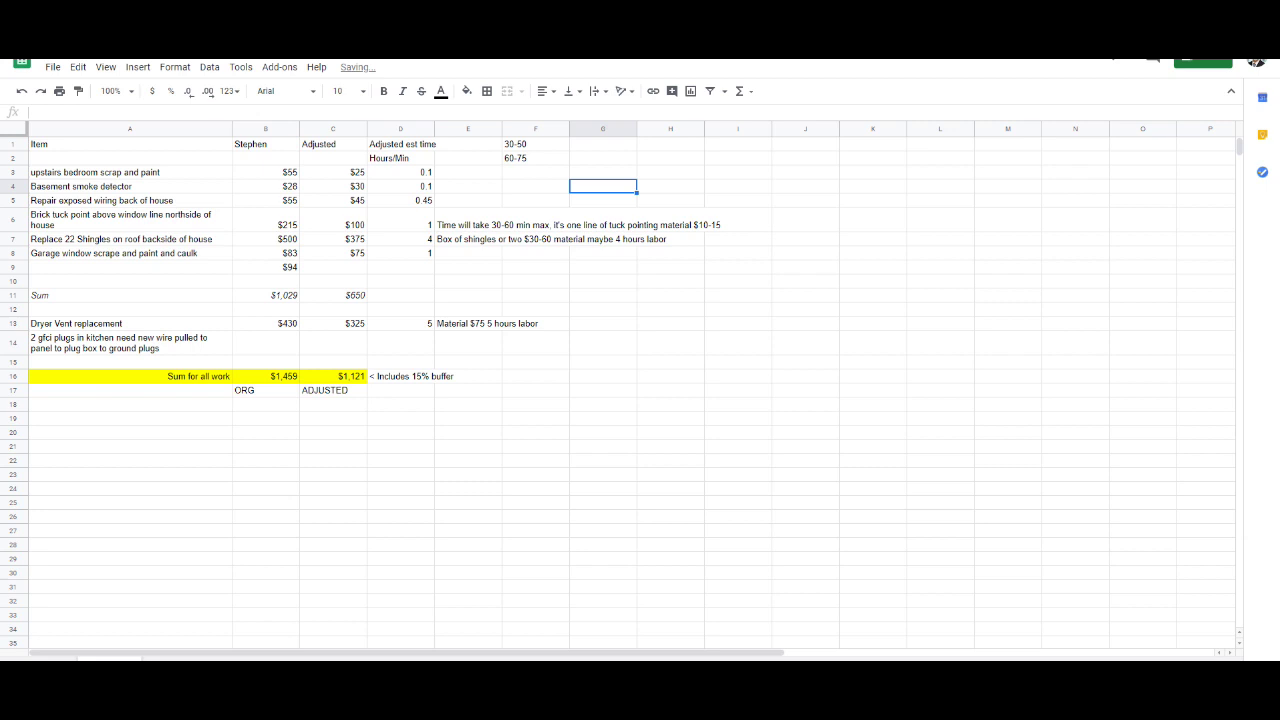
Step: Enter the range 75-100 in cell G1, beside the 30-50 range
left_click(602, 144)
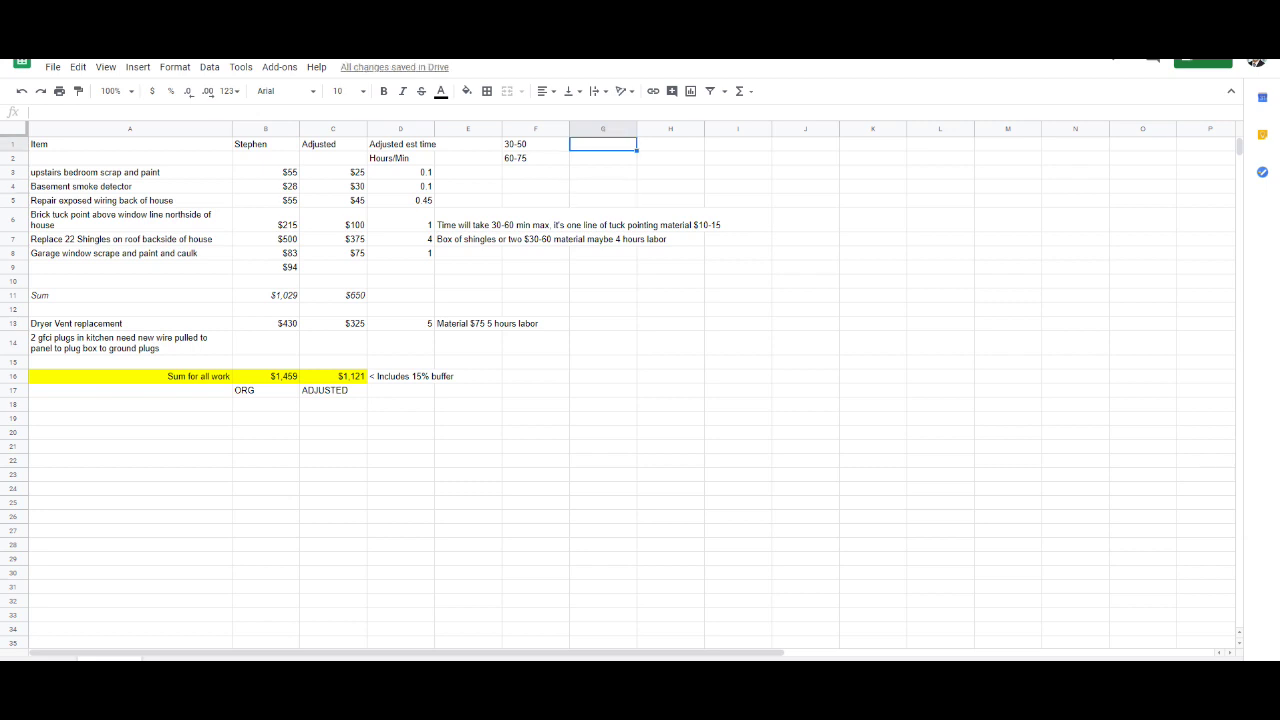
type("75-100")
left_click(602, 172)
left_click_drag(535, 144, 602, 158)
left_click(737, 362)
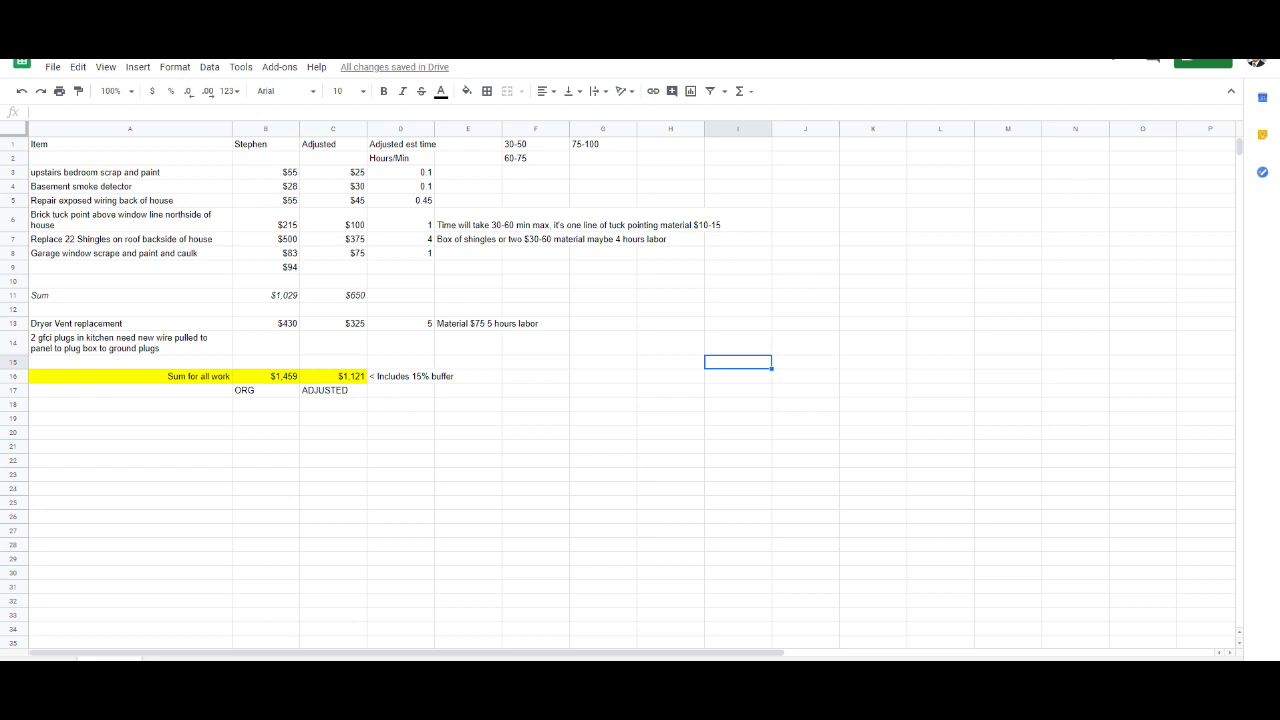
Step: Check the upstairs bedroom's time and adjusted price against the peeling doorway trim photo in the appraisal PDF
left_click(400, 172)
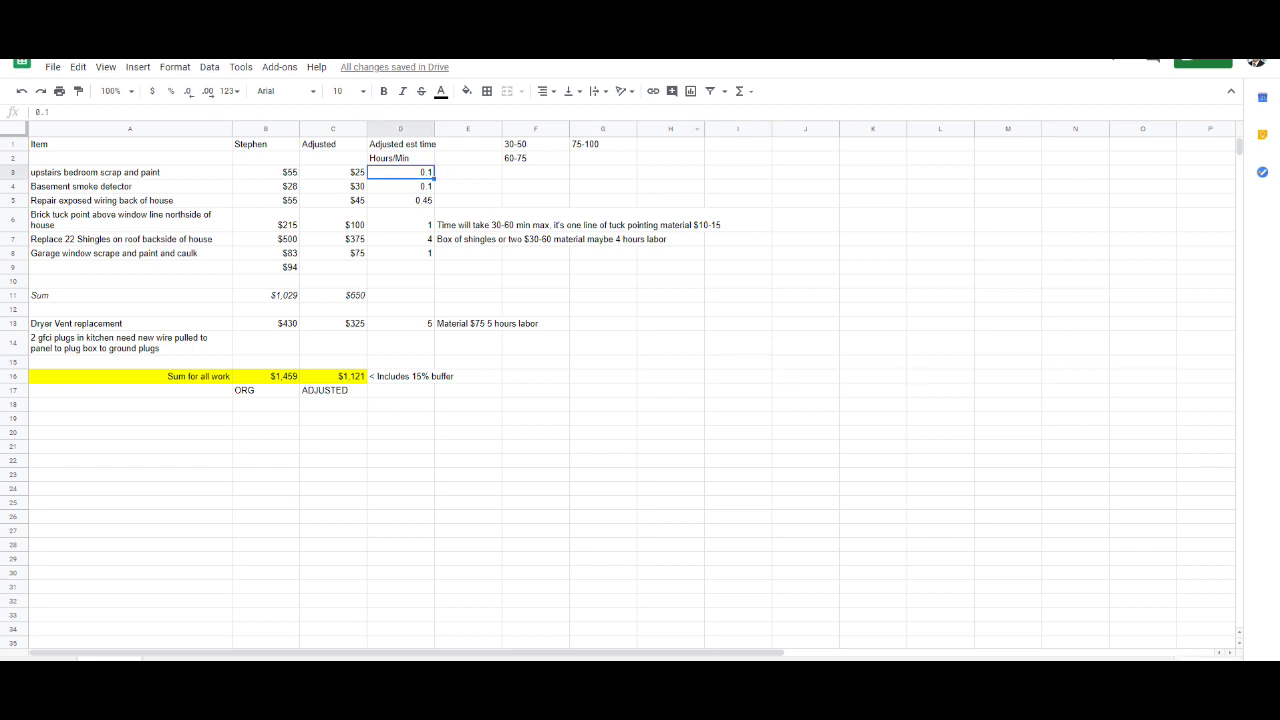
key("ctrl+Tab")
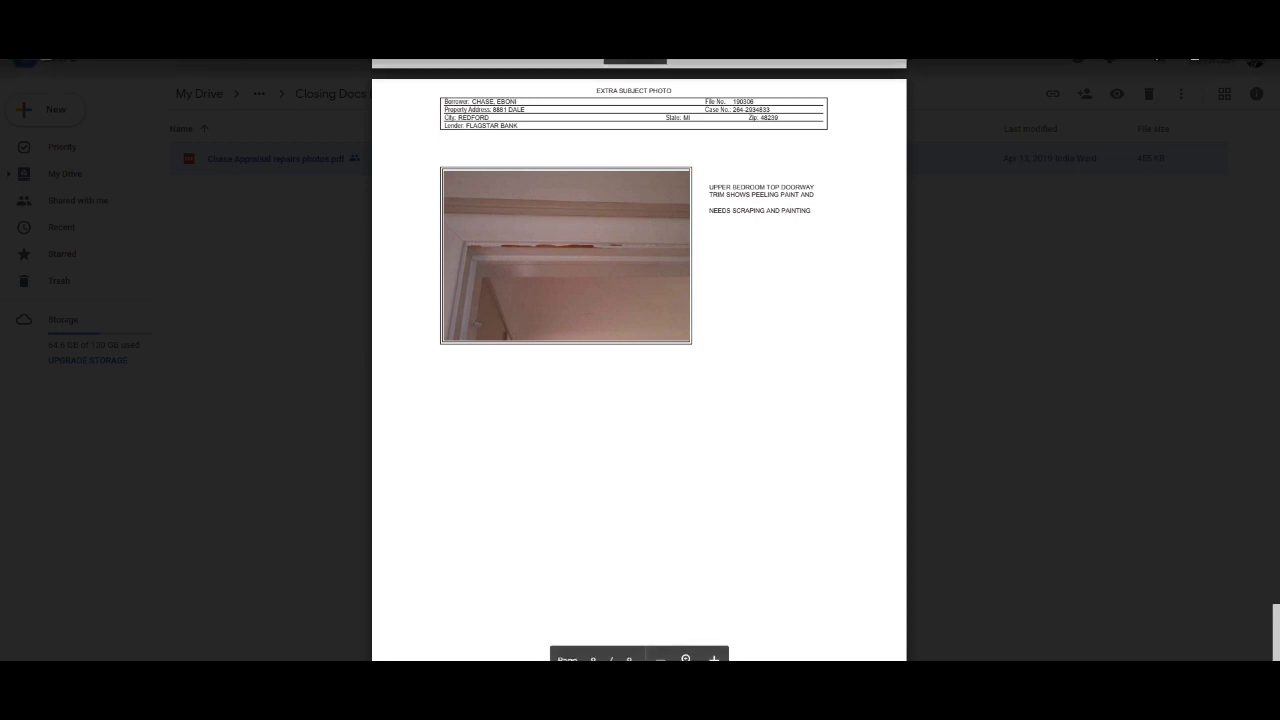
key("ctrl+shift+Tab")
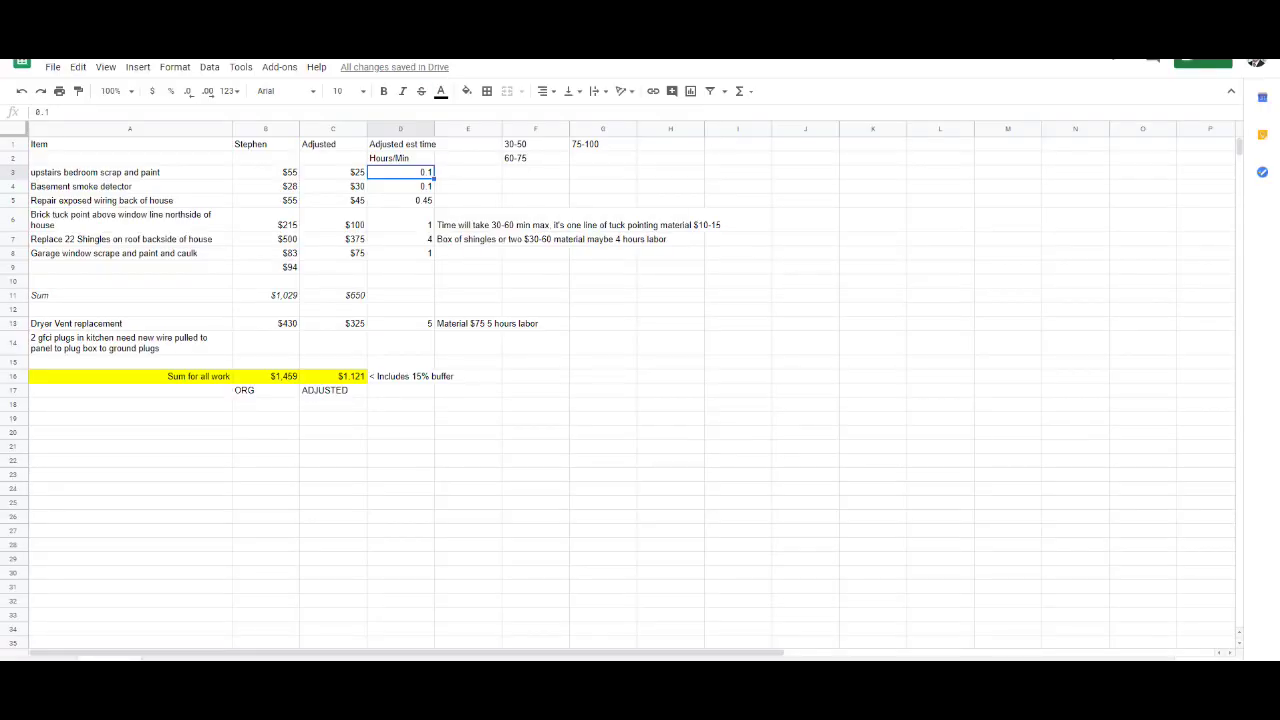
left_click(400, 186)
left_click(400, 172)
left_click(333, 172)
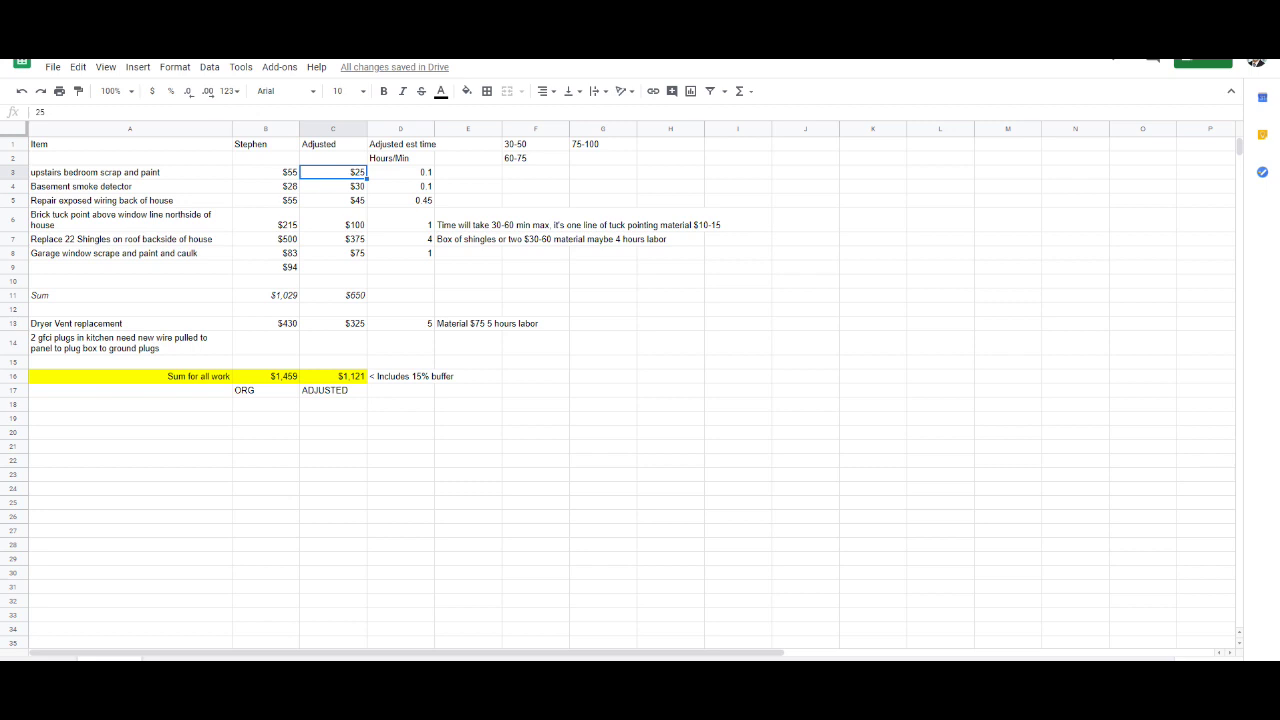
left_click(400, 186)
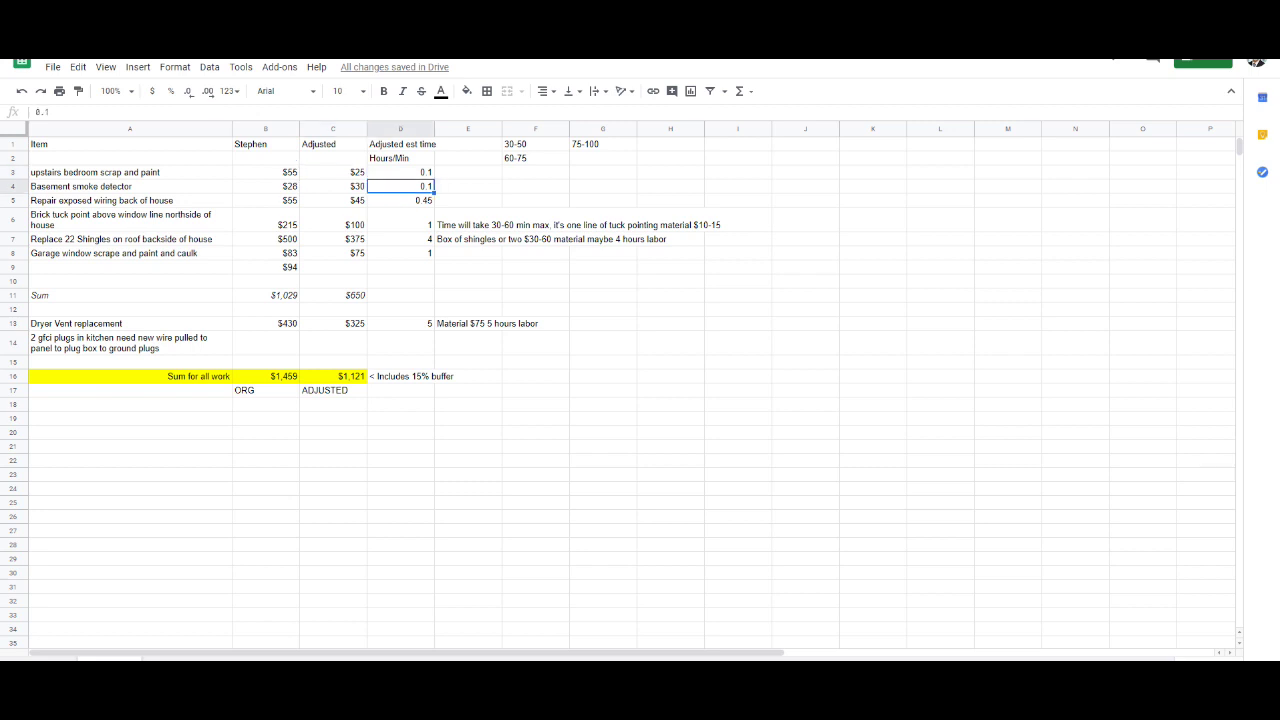
left_click(333, 172)
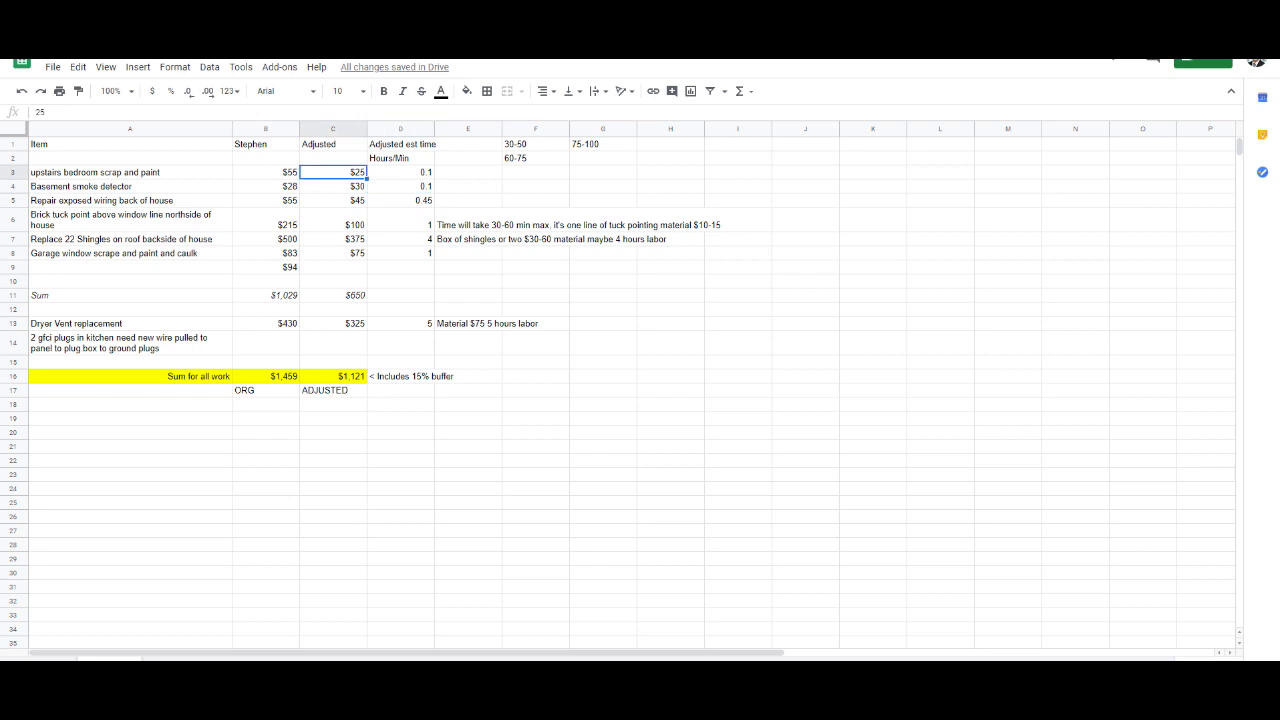
Step: Review the basement smoke detector's original price, adjusted price and estimated time, and compare its adjusted price with the bedroom item's
left_click(130, 186)
left_click(265, 186)
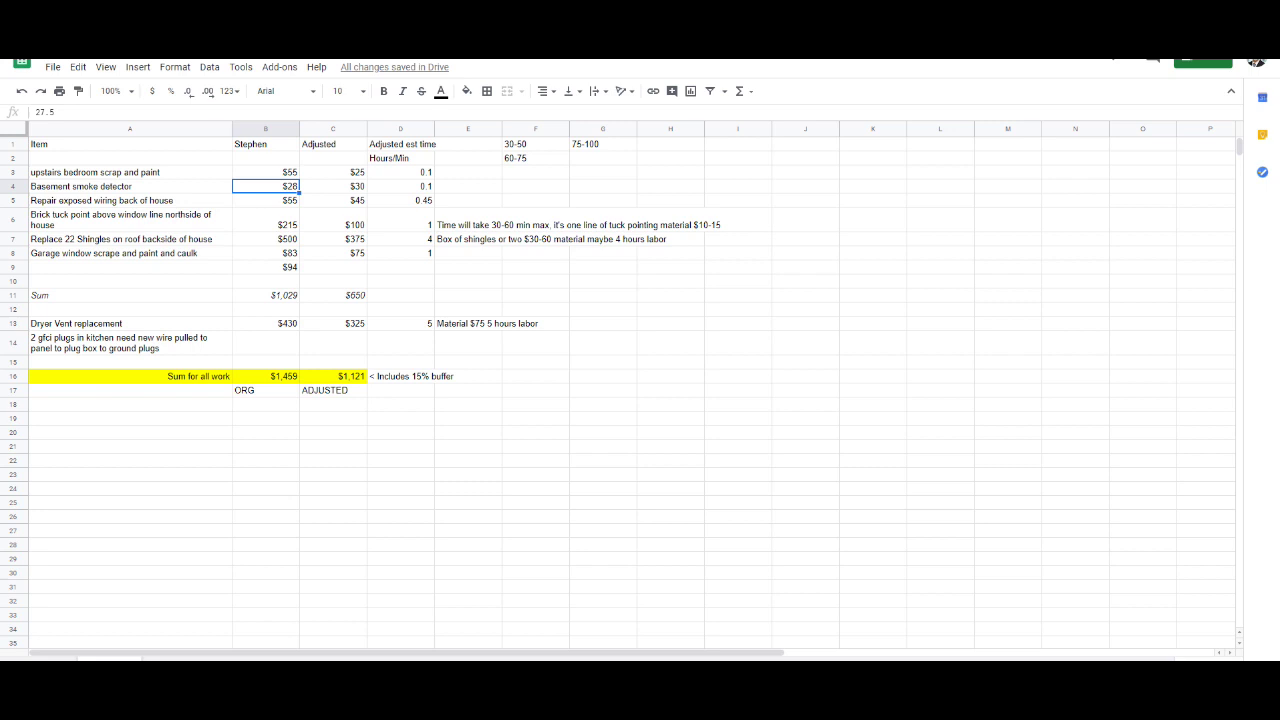
left_click(333, 186)
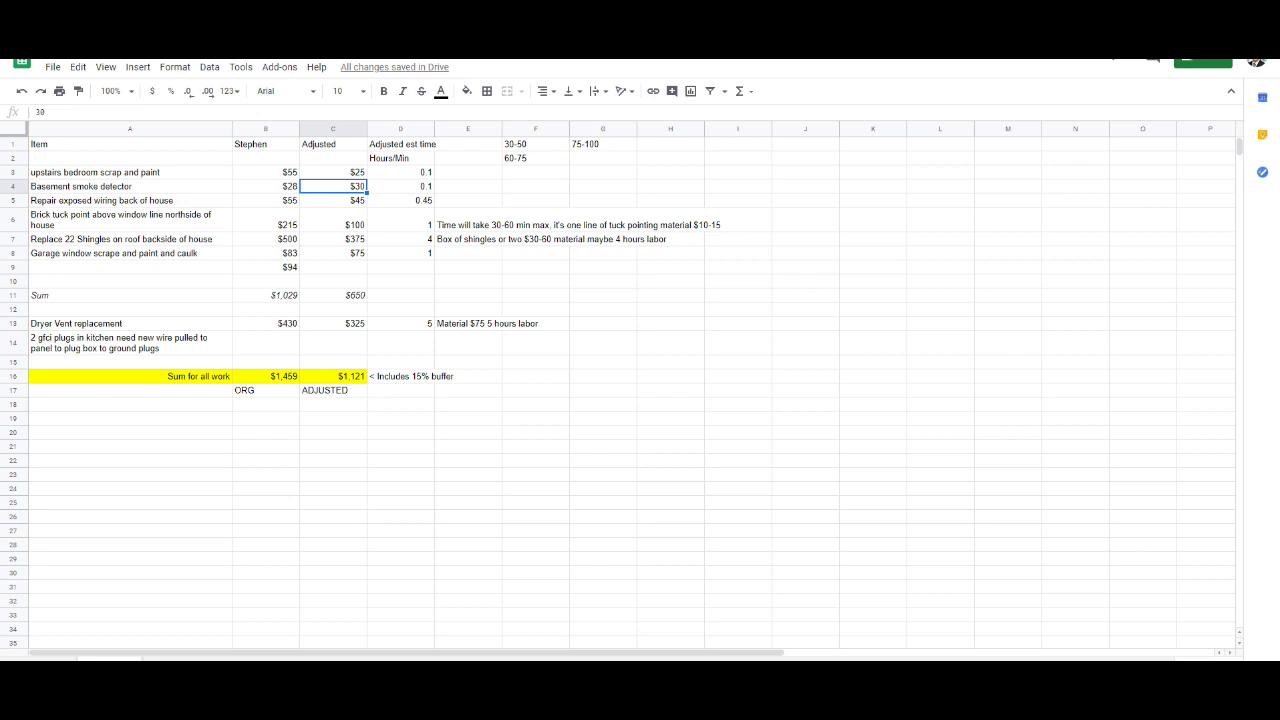
left_click(400, 186)
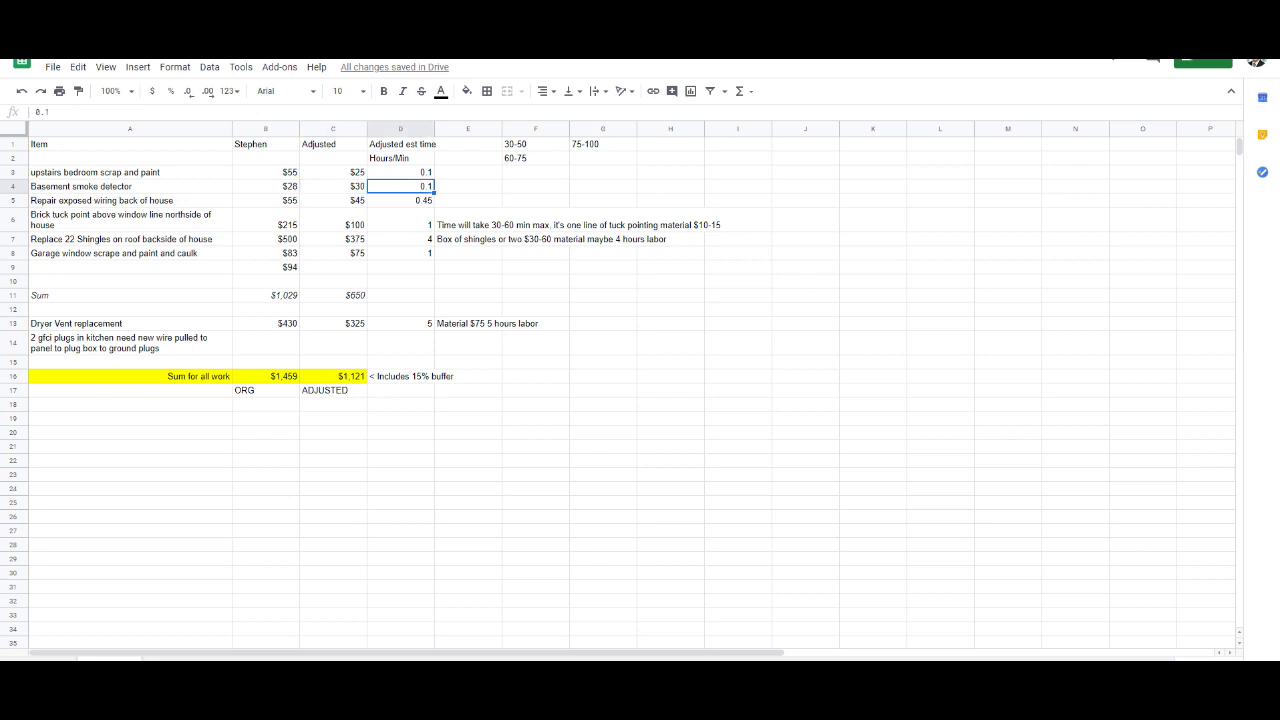
left_click_drag(333, 172, 333, 186)
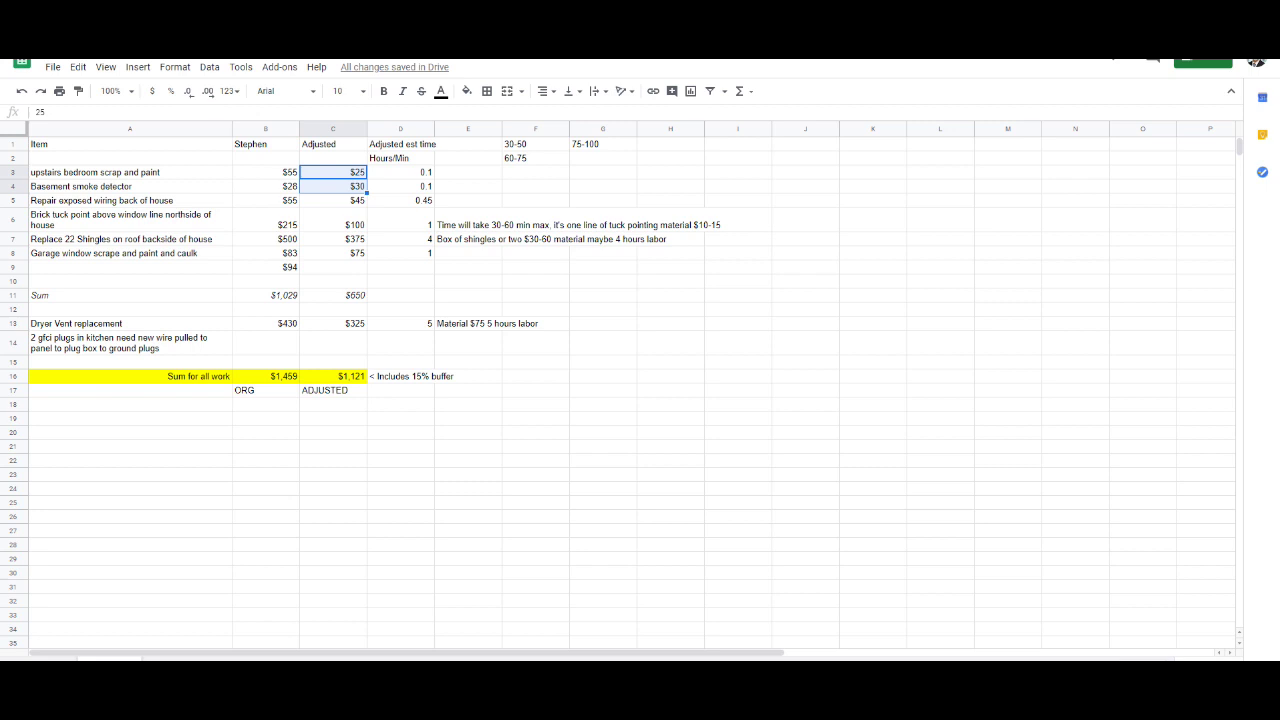
Step: Recheck the basement smoke detector's adjusted price alongside the exposed wiring repair's estimated time
left_click(400, 200)
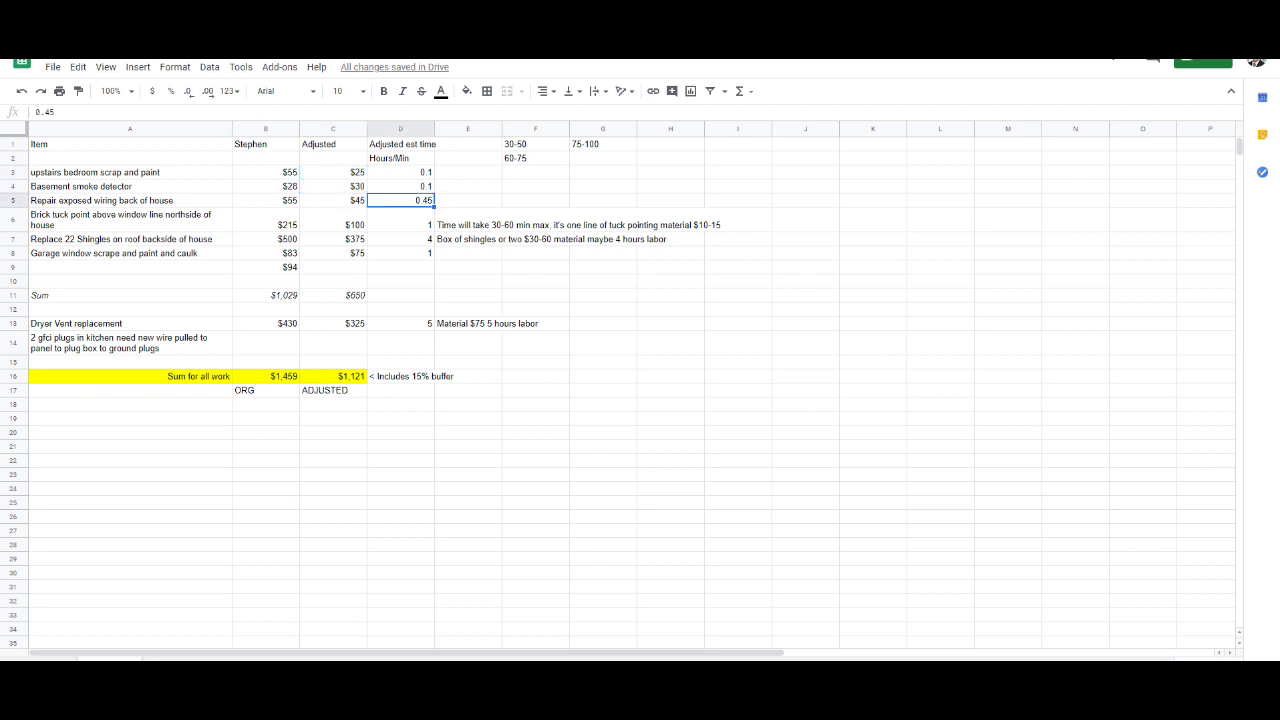
left_click(468, 186)
key("Left")
key("Left")
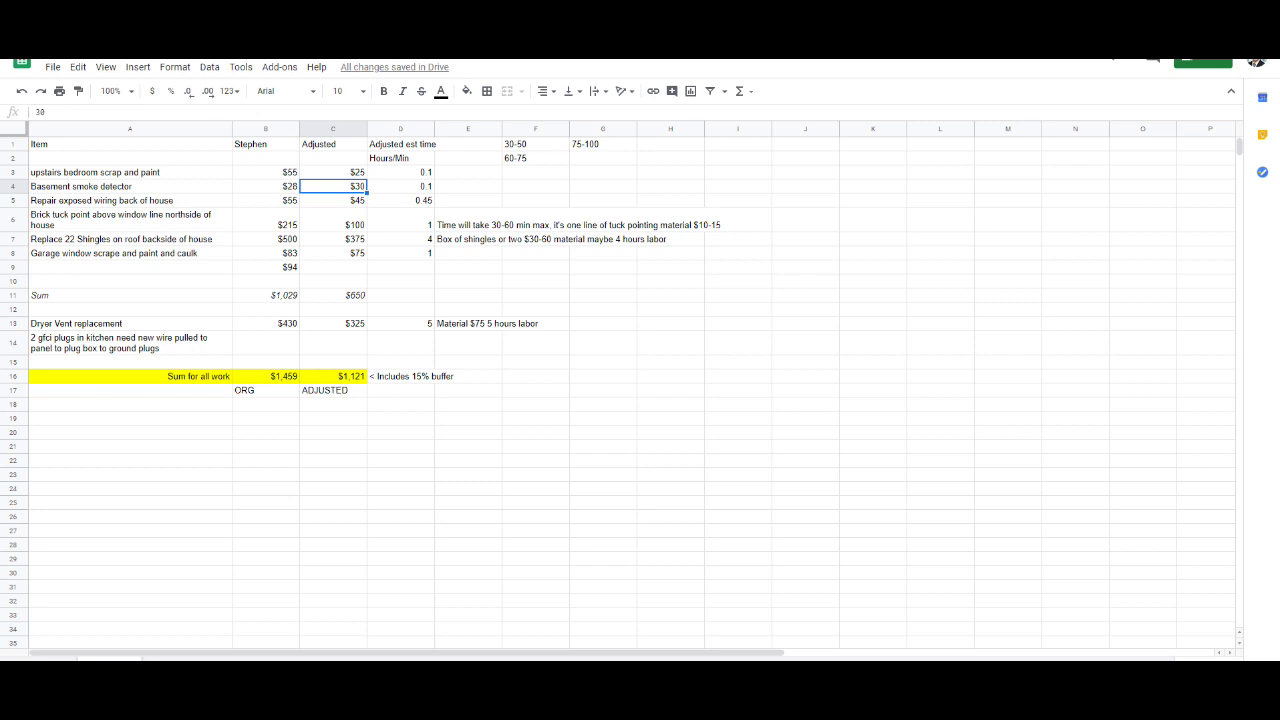
left_click(468, 200)
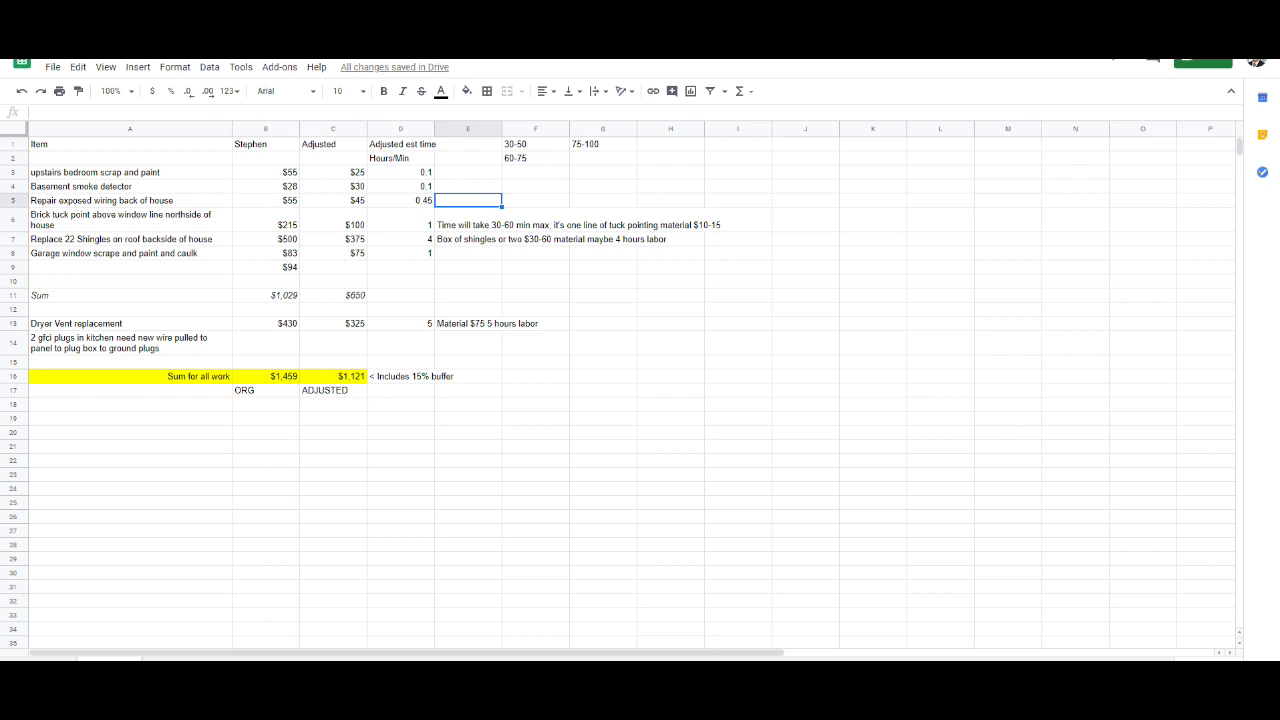
Step: Look back through the appraisal PDF's photo pages from the last page to the first for the exposed wiring at the back of the house
left_click(130, 200)
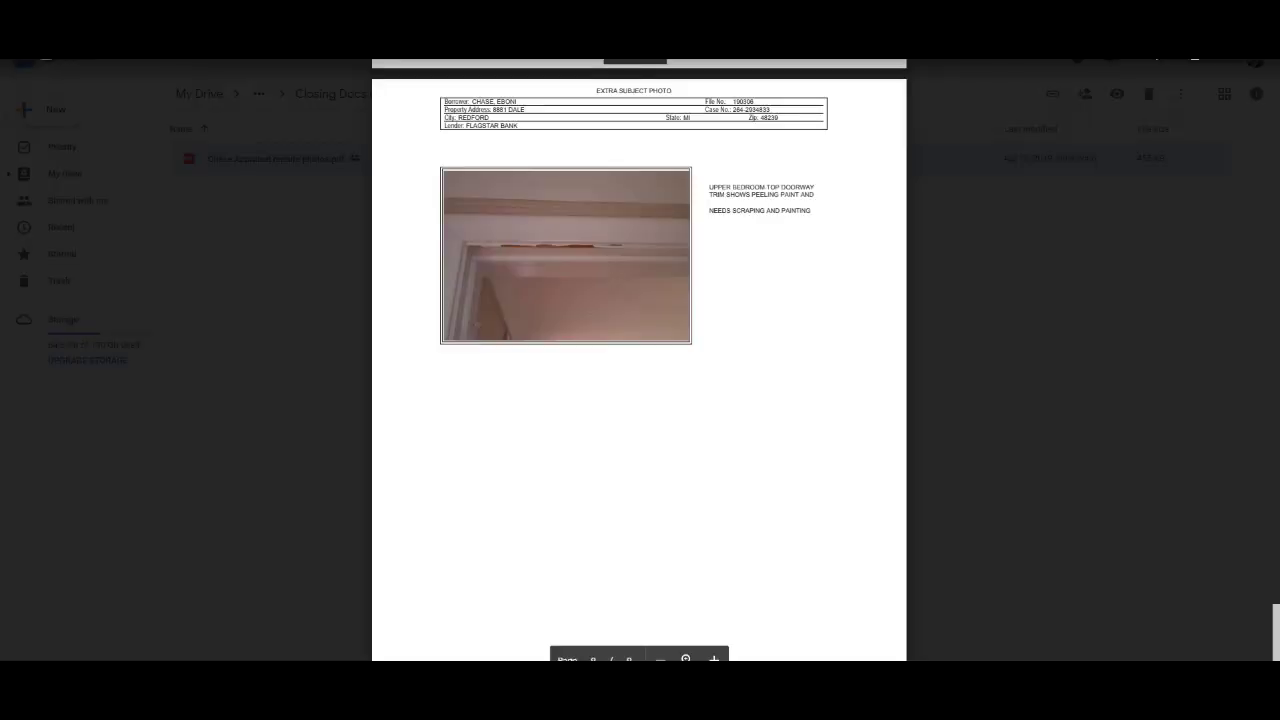
scroll(639, 360, "up", 10)
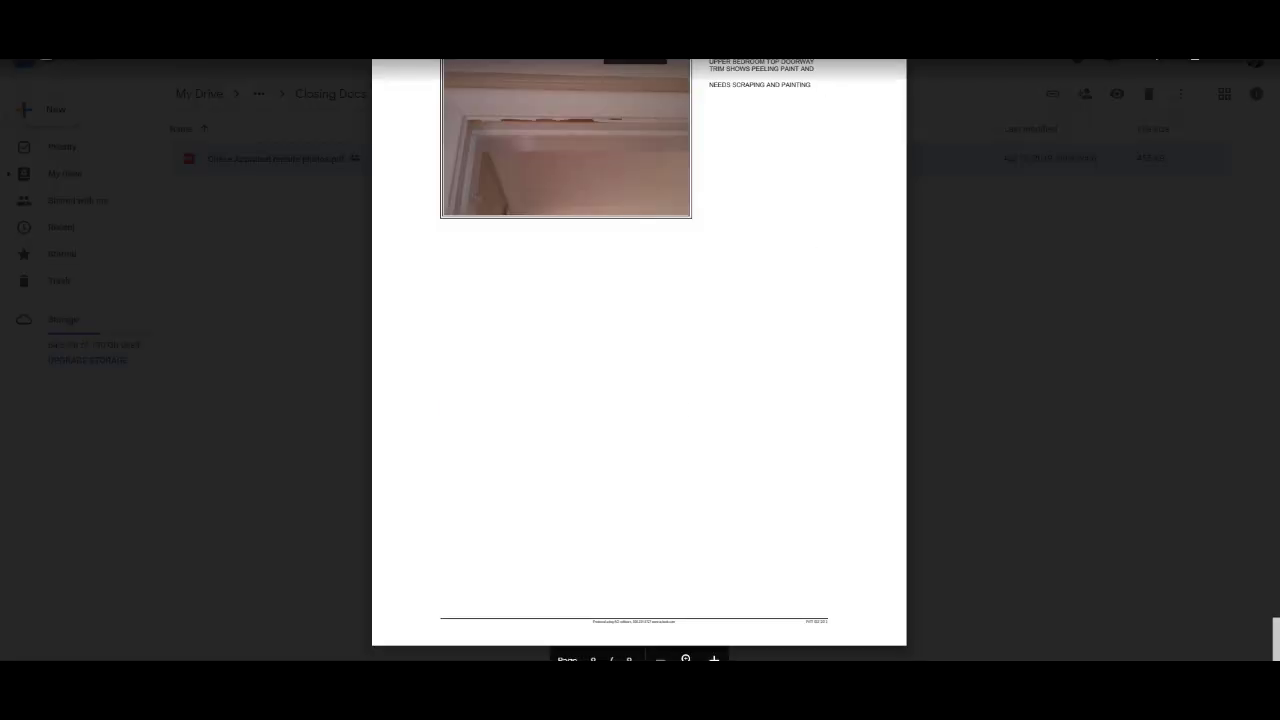
scroll(639, 360, "up", 10)
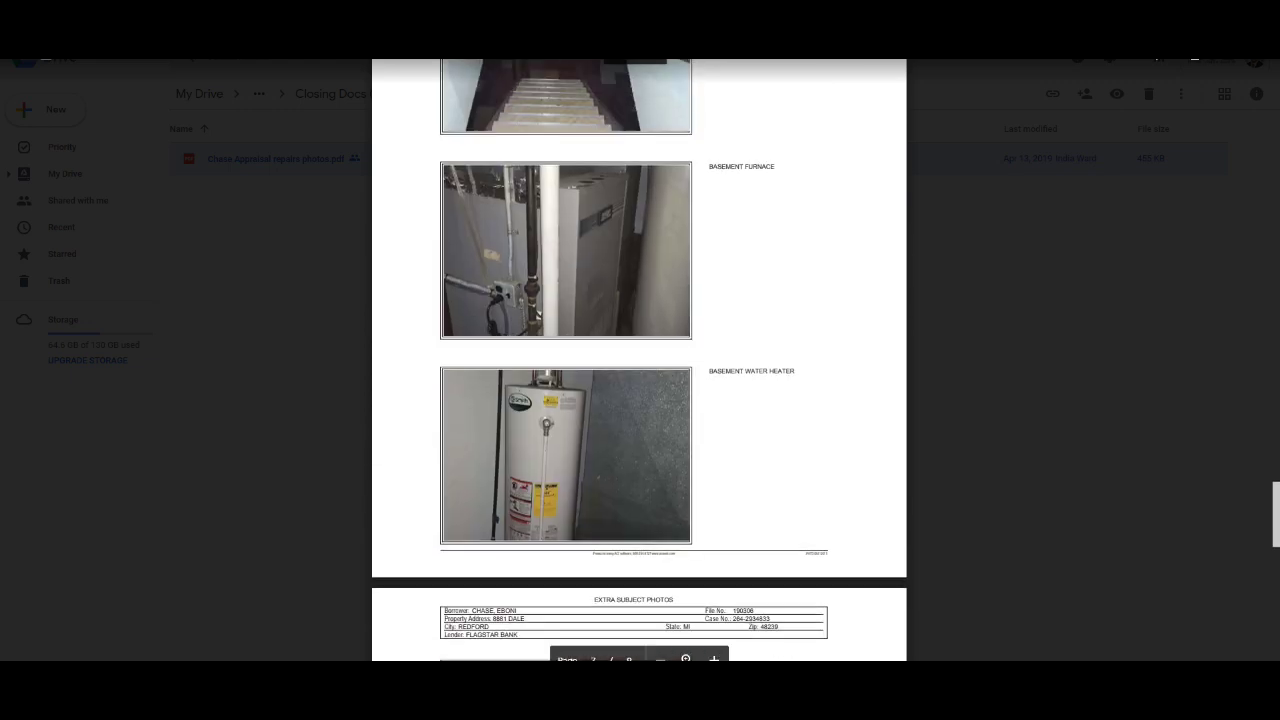
scroll(639, 360, "up", 10)
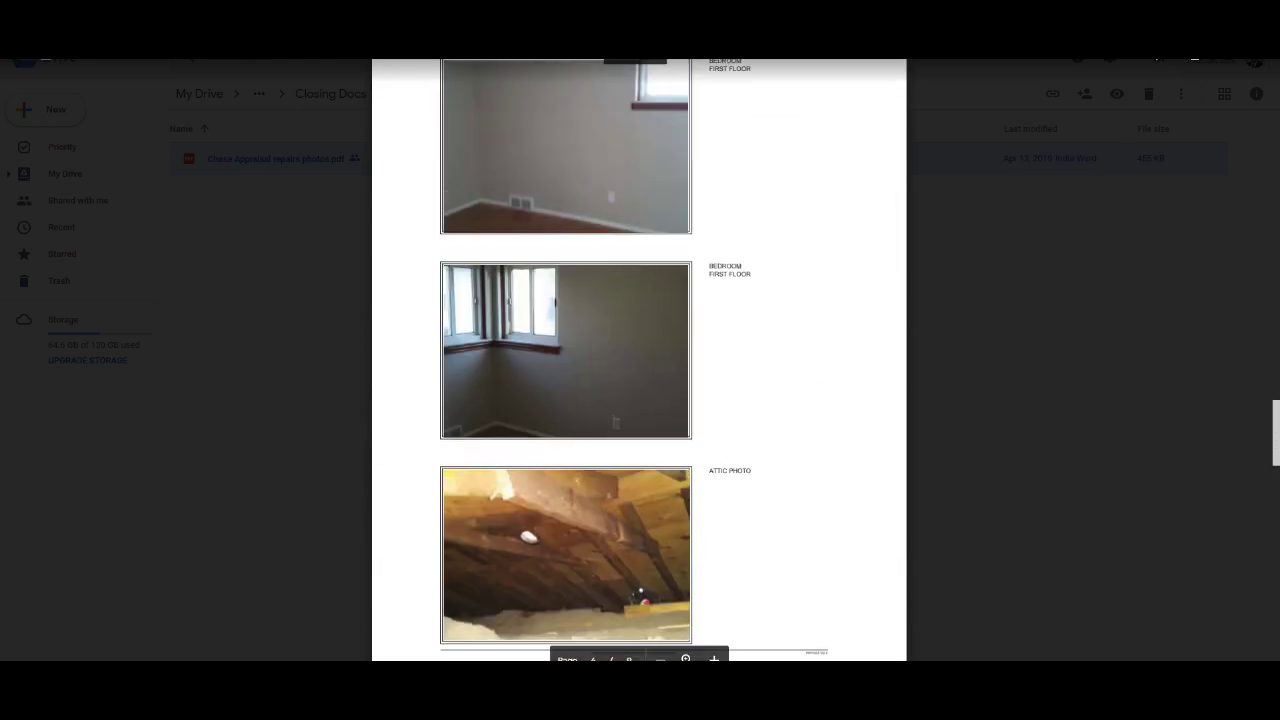
scroll(639, 360, "up", 10)
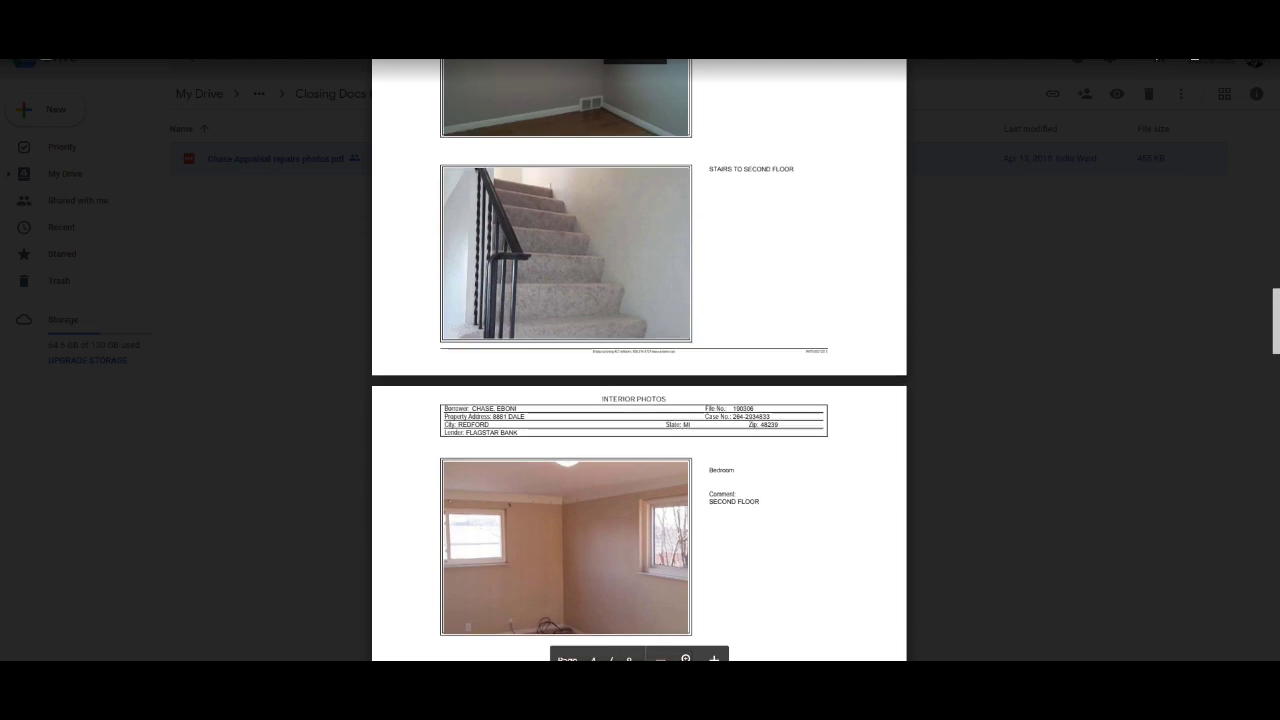
scroll(639, 360, "up", 3)
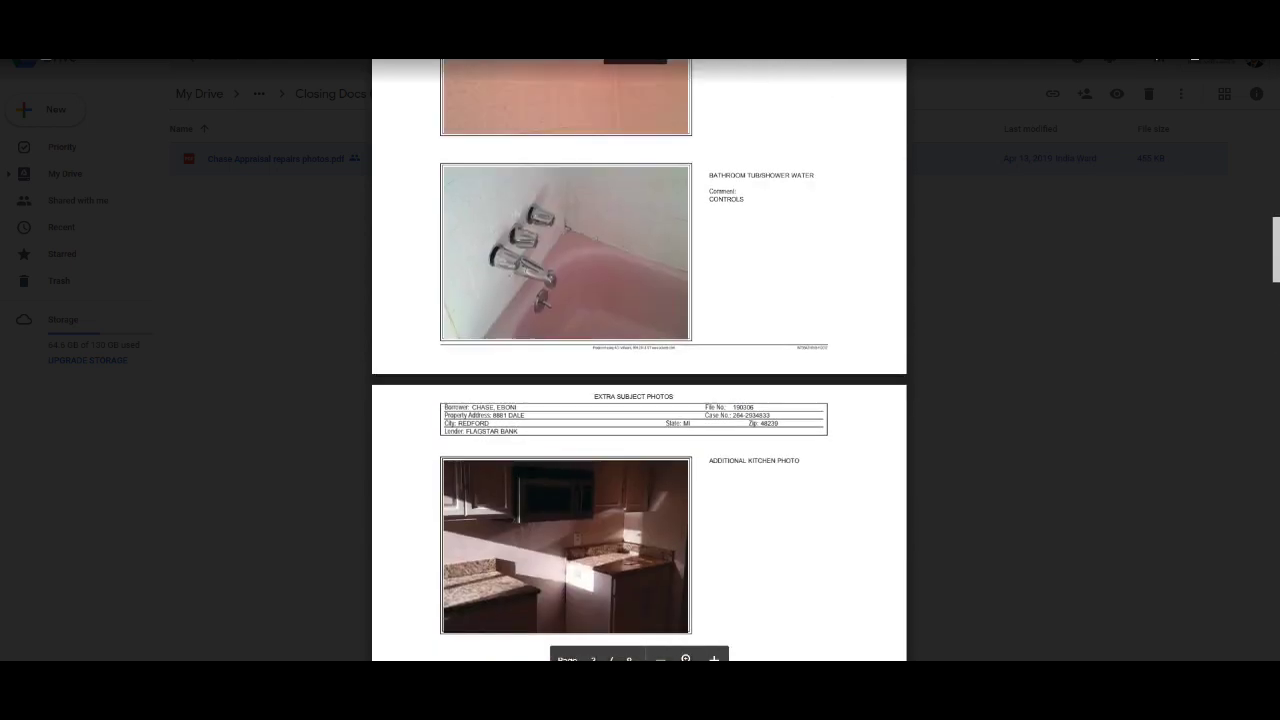
scroll(639, 360, "up", 10)
scroll(639, 360, "up", 10)
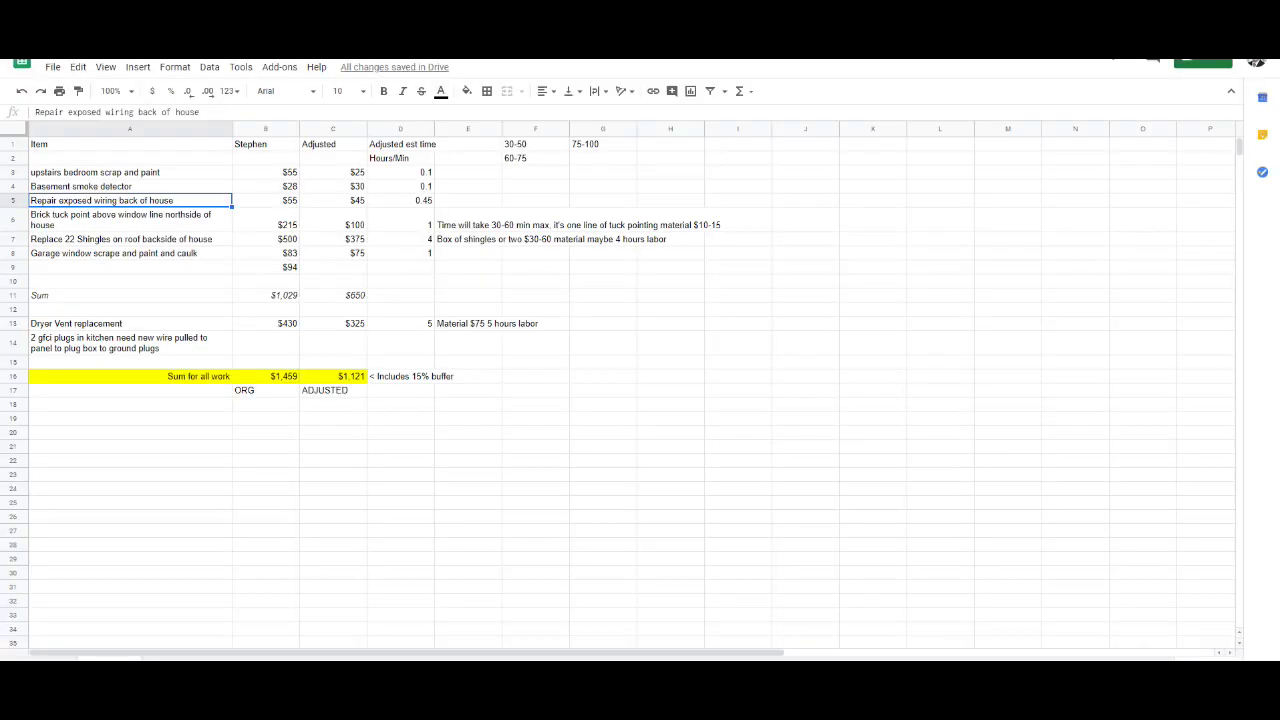
Step: In the spreadsheet, review the exposed wiring repair's original price, adjusted price and estimated time
left_click(265, 200)
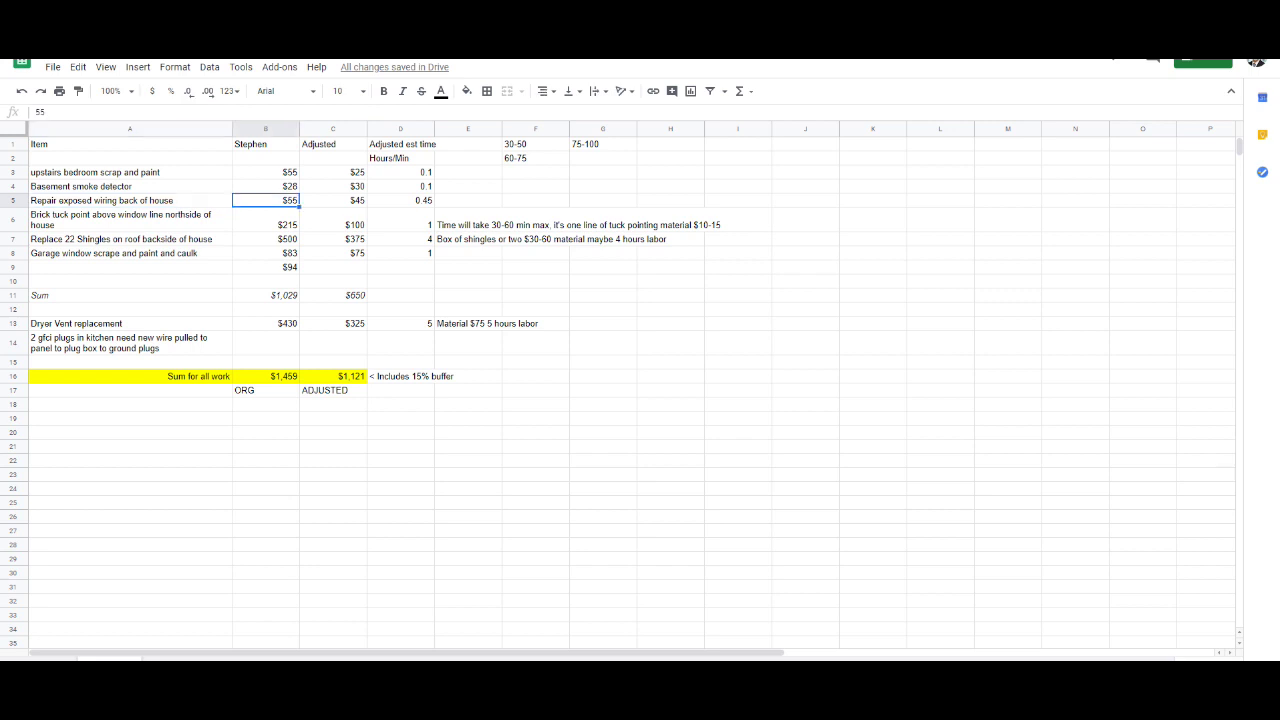
left_click(333, 200)
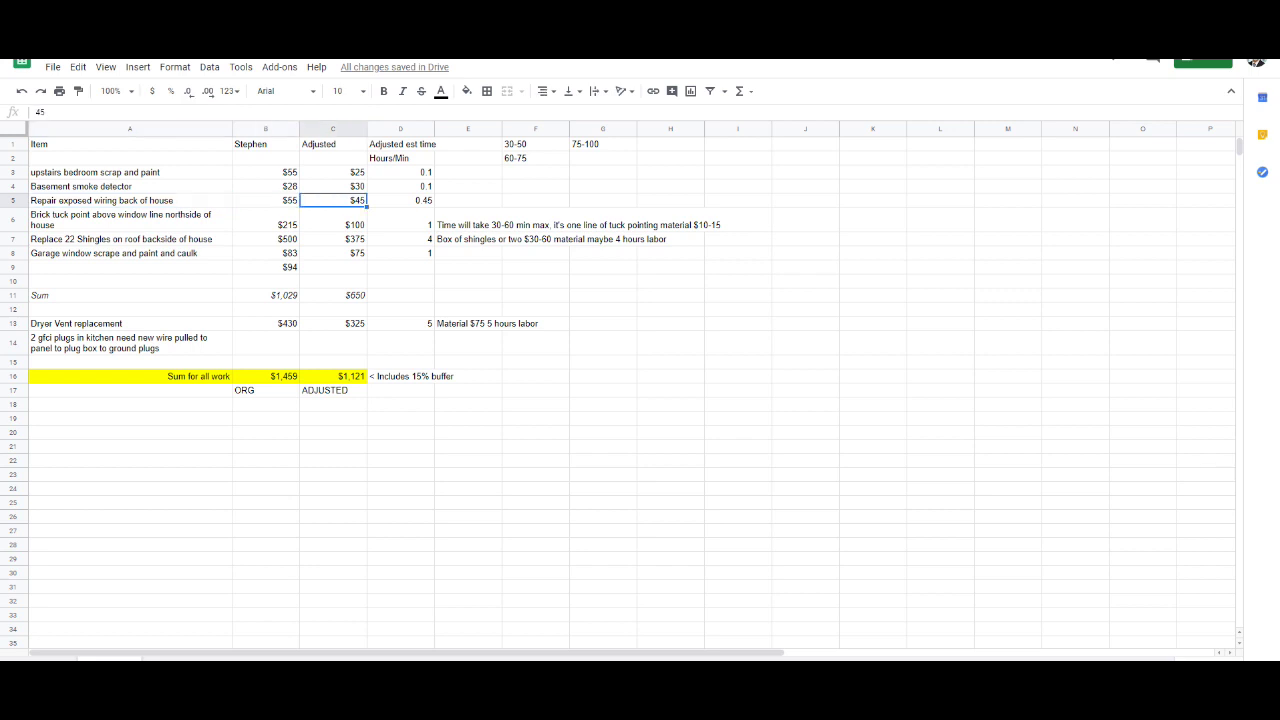
left_click(400, 200)
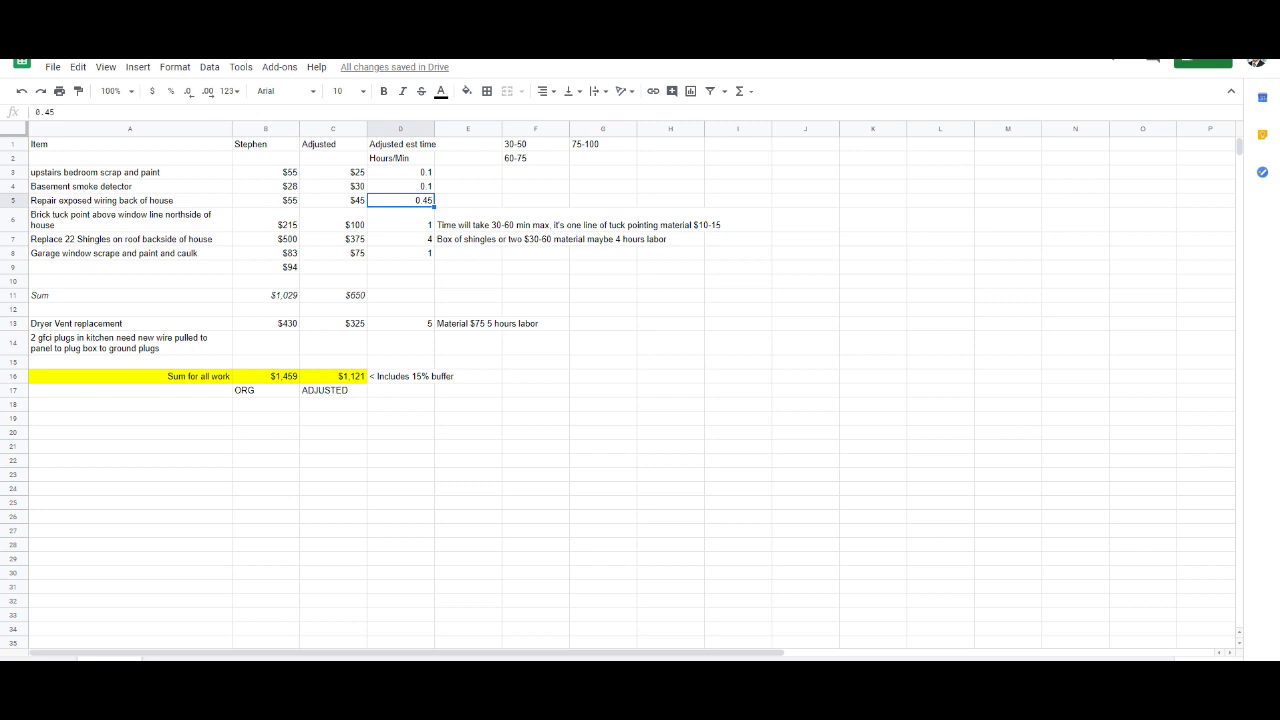
Step: For the brick tuck-point item, enlarge the appraisal PDF and examine the photo of the brick above the window
left_click(130, 219)
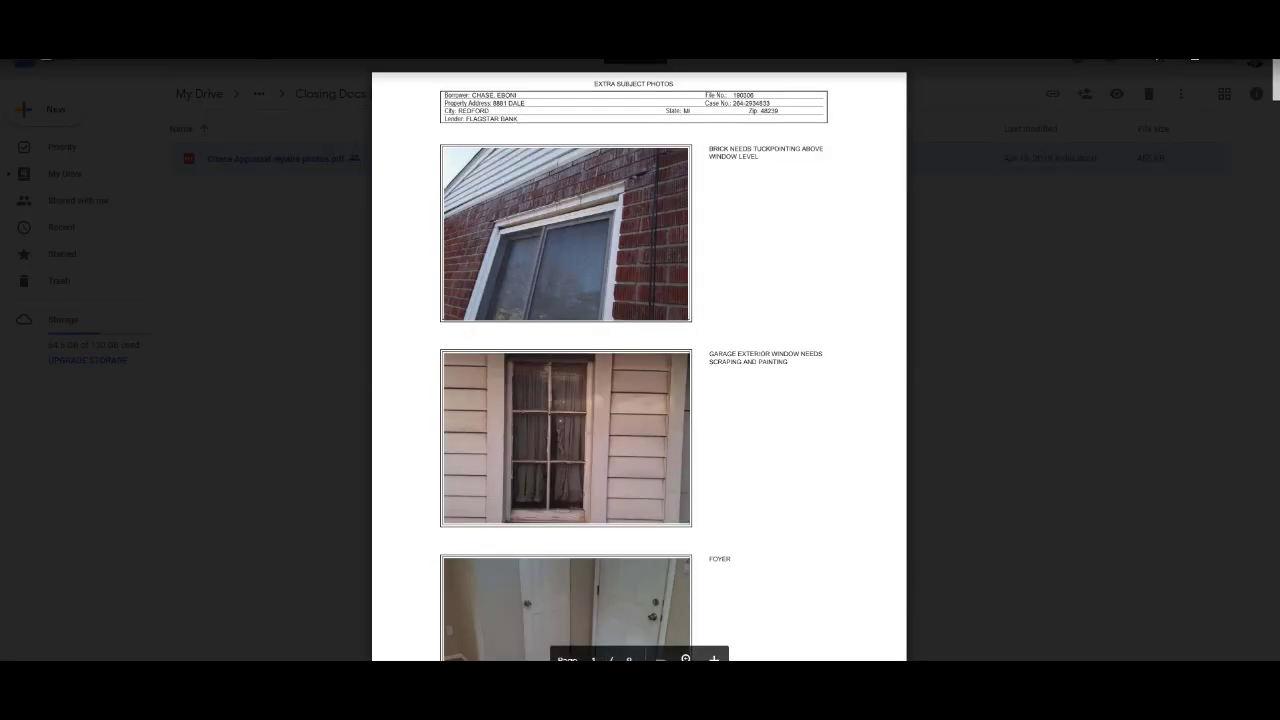
left_click(713, 658)
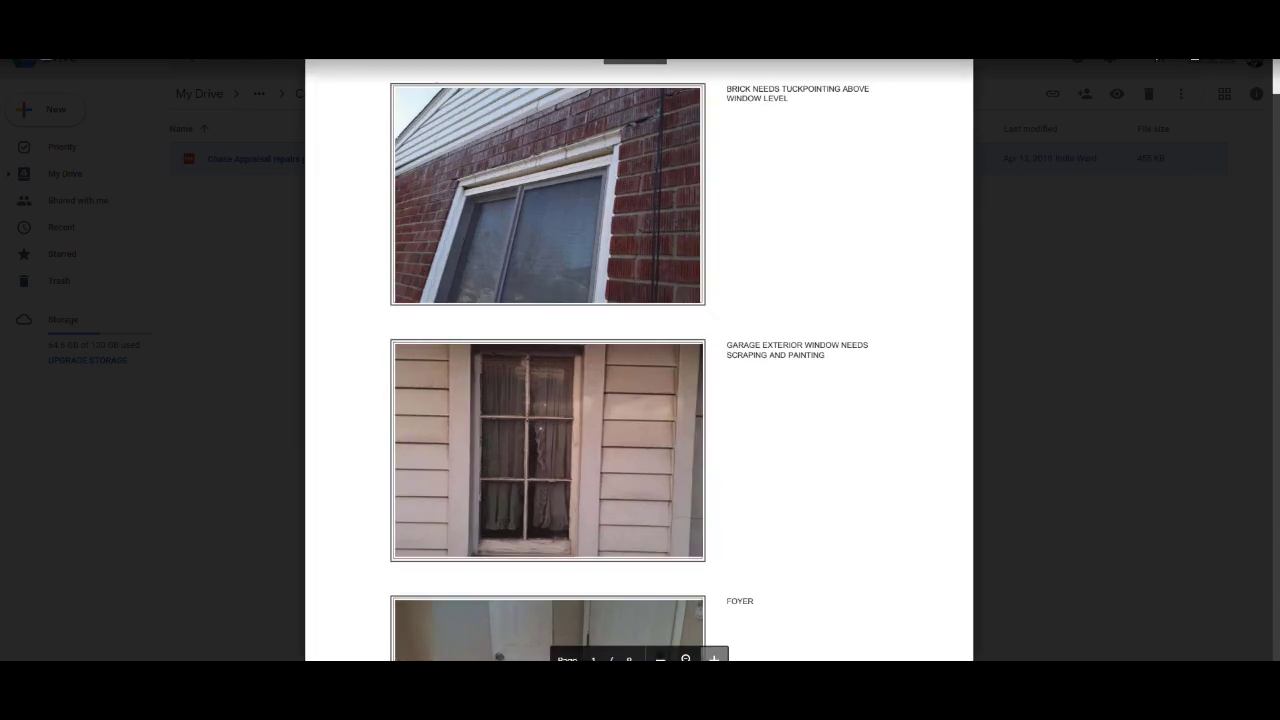
left_click(713, 658)
scroll(639, 360, "up", 1)
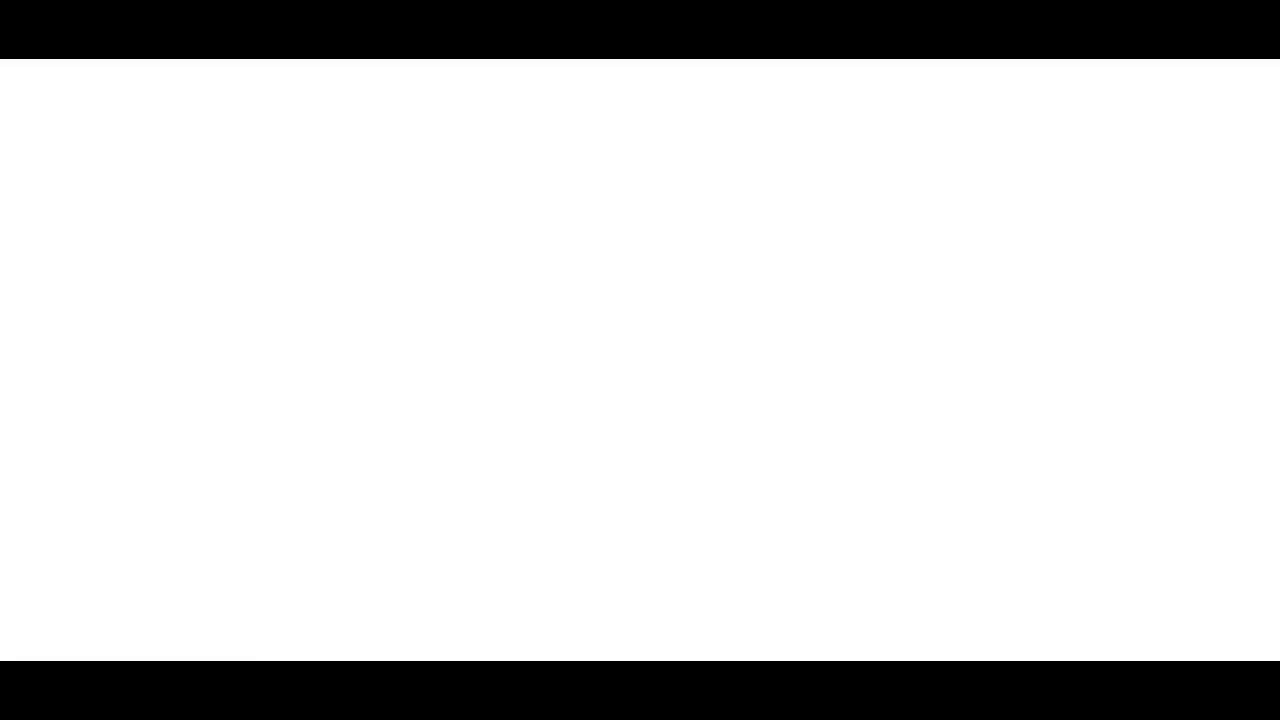
Step: Back in the spreadsheet, review the brick tuck-point item's original price, its time and material note, and its adjusted price
left_click(265, 219)
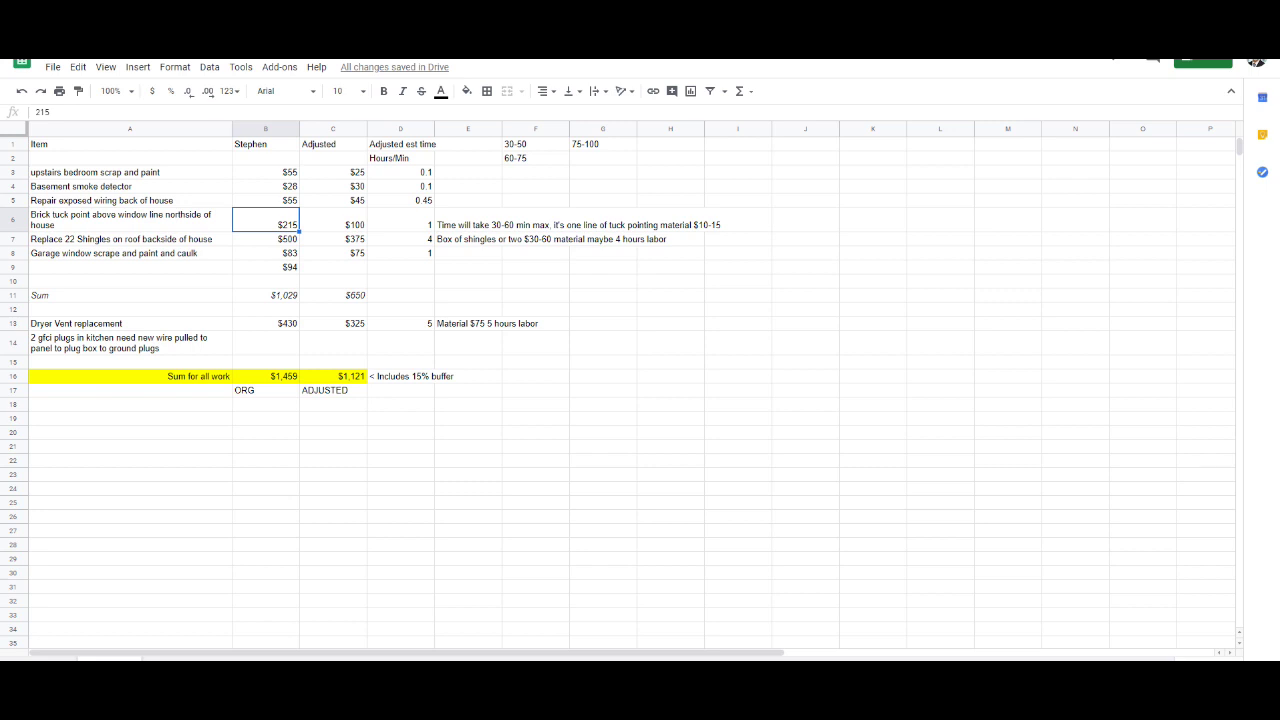
left_click(468, 219)
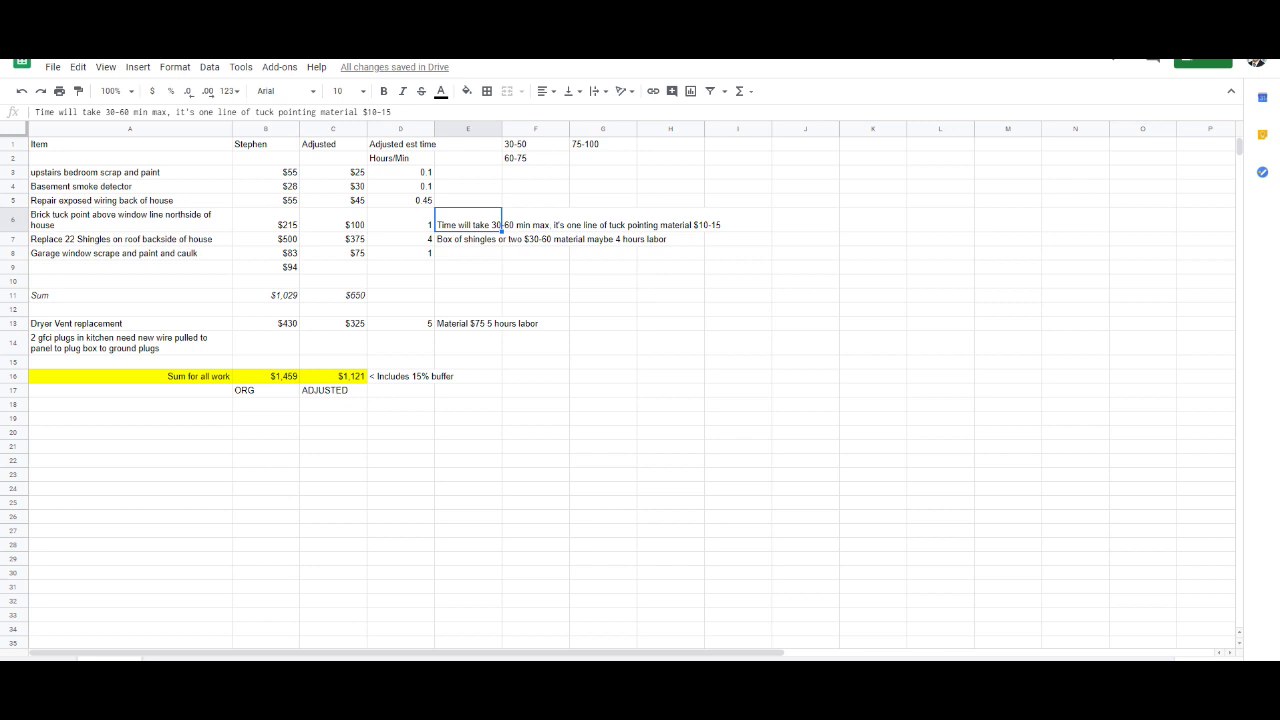
left_click(630, 225)
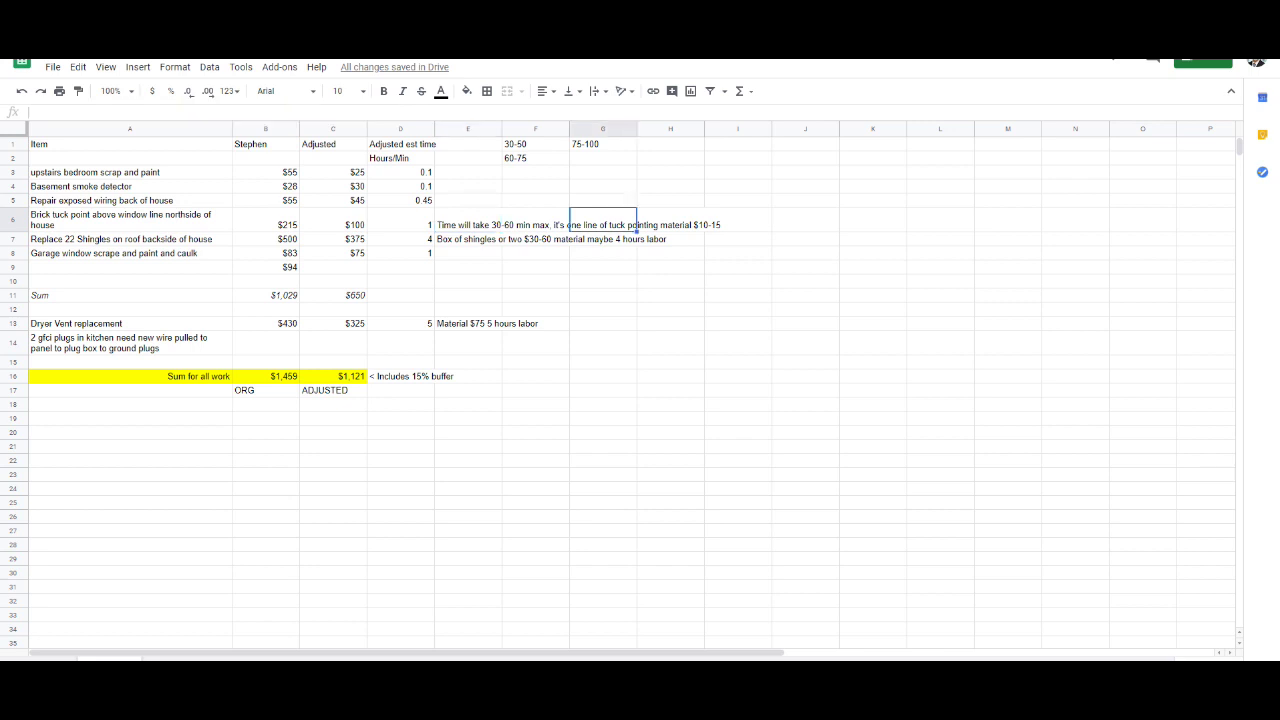
left_click(535, 219)
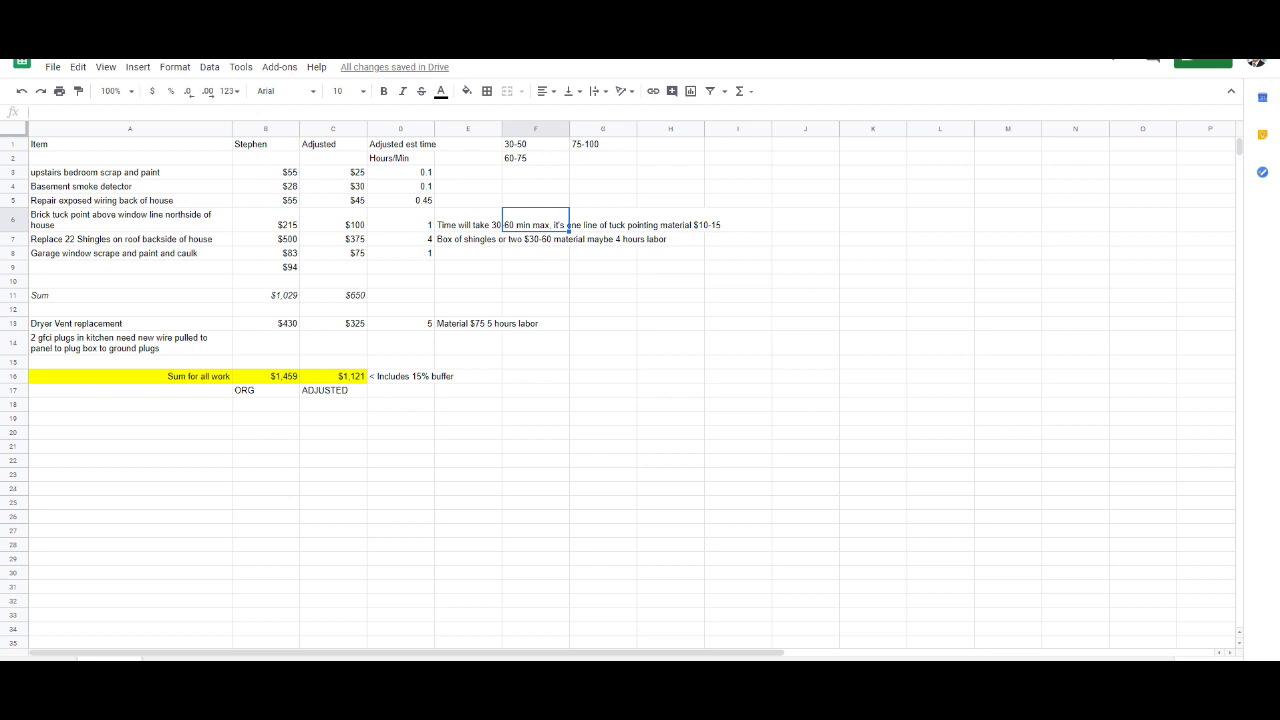
left_click(333, 219)
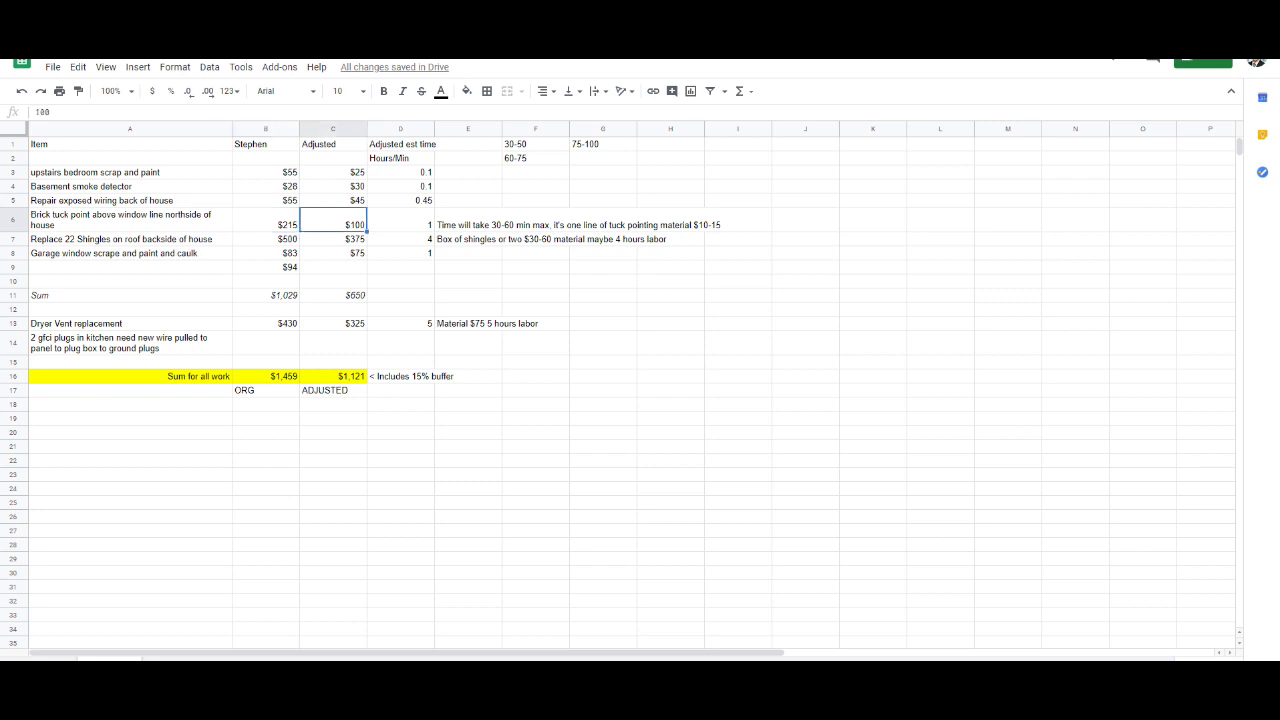
Step: Check the original price for replacing 22 shingles, and search the Home Depot website for roof shingles
left_click(130, 239)
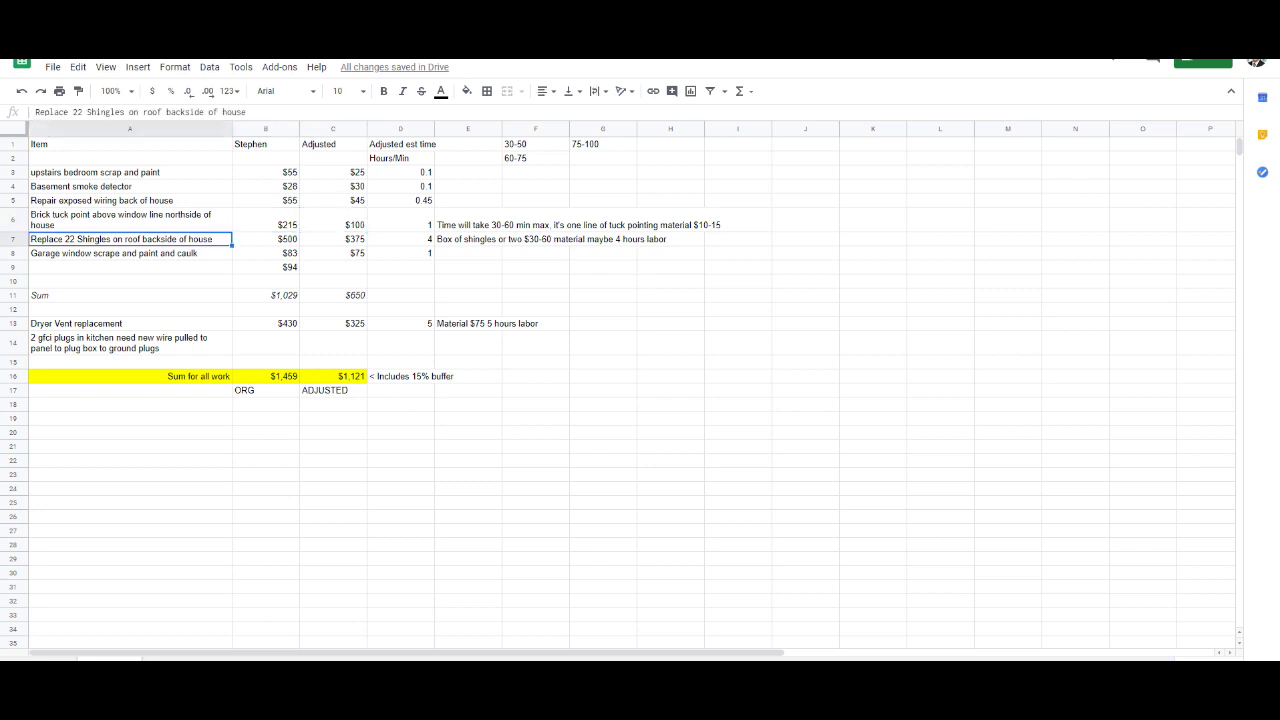
left_click(265, 239)
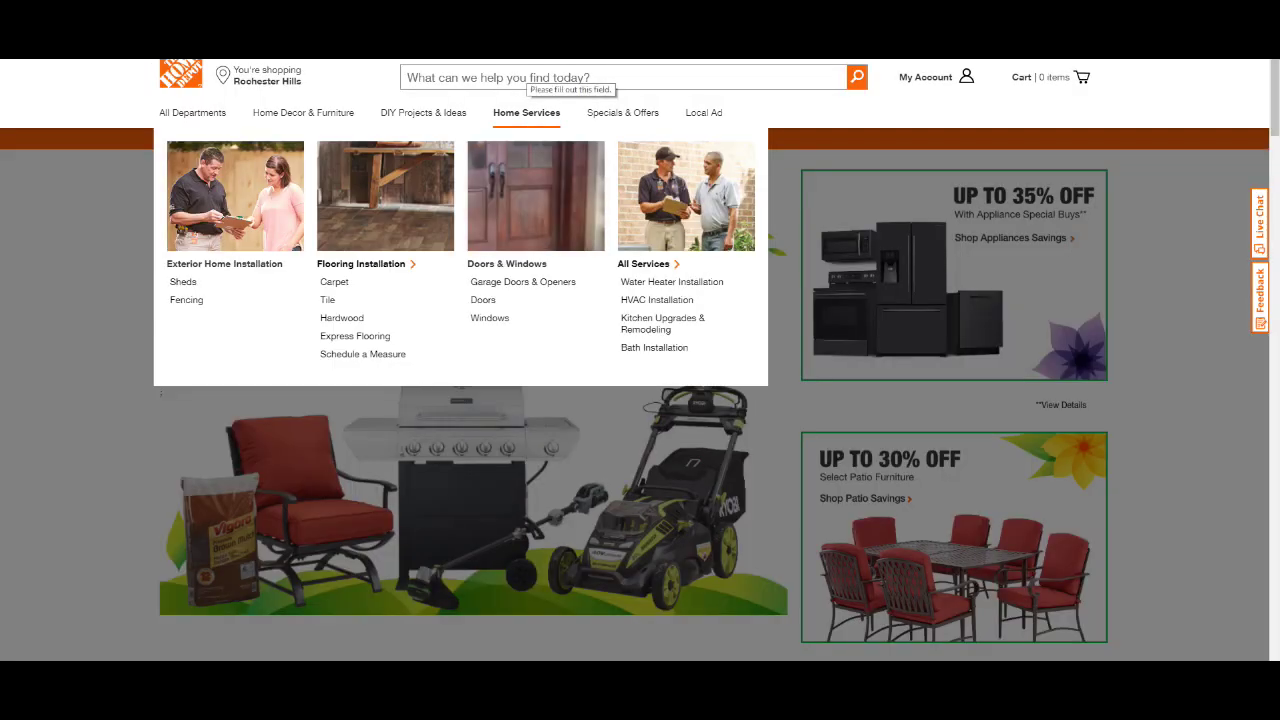
left_click(527, 76)
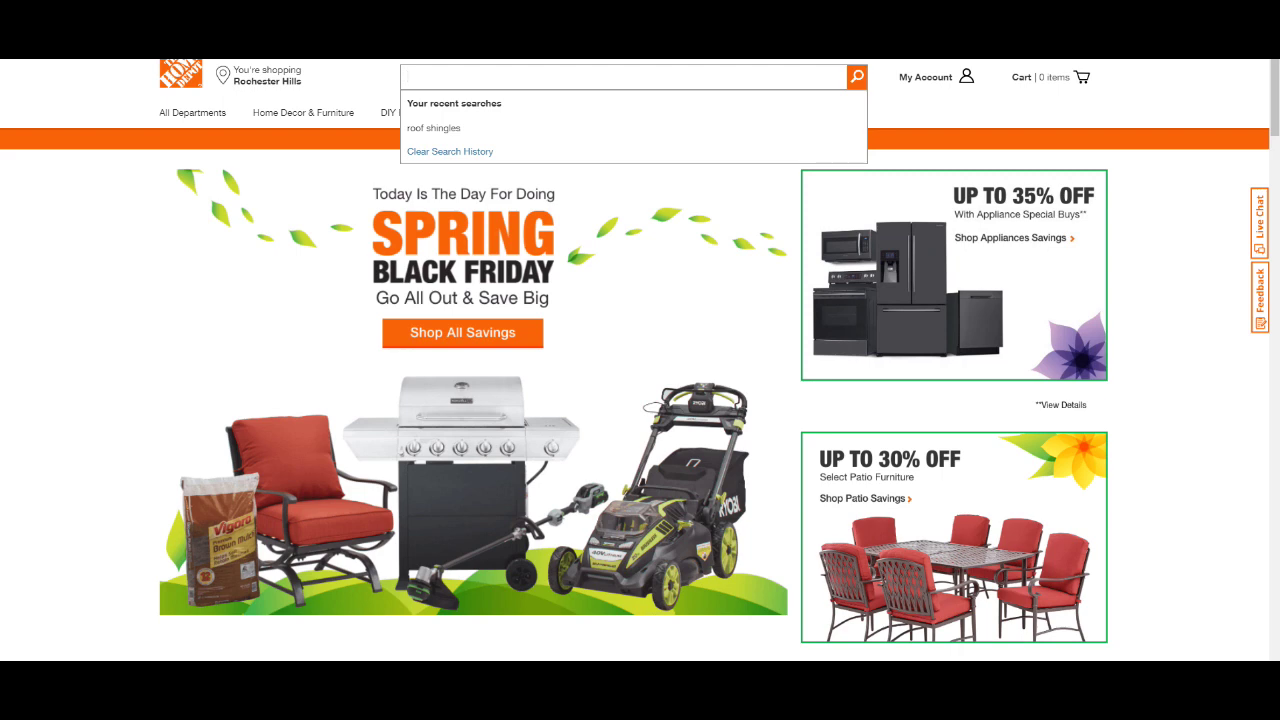
type("roof sh")
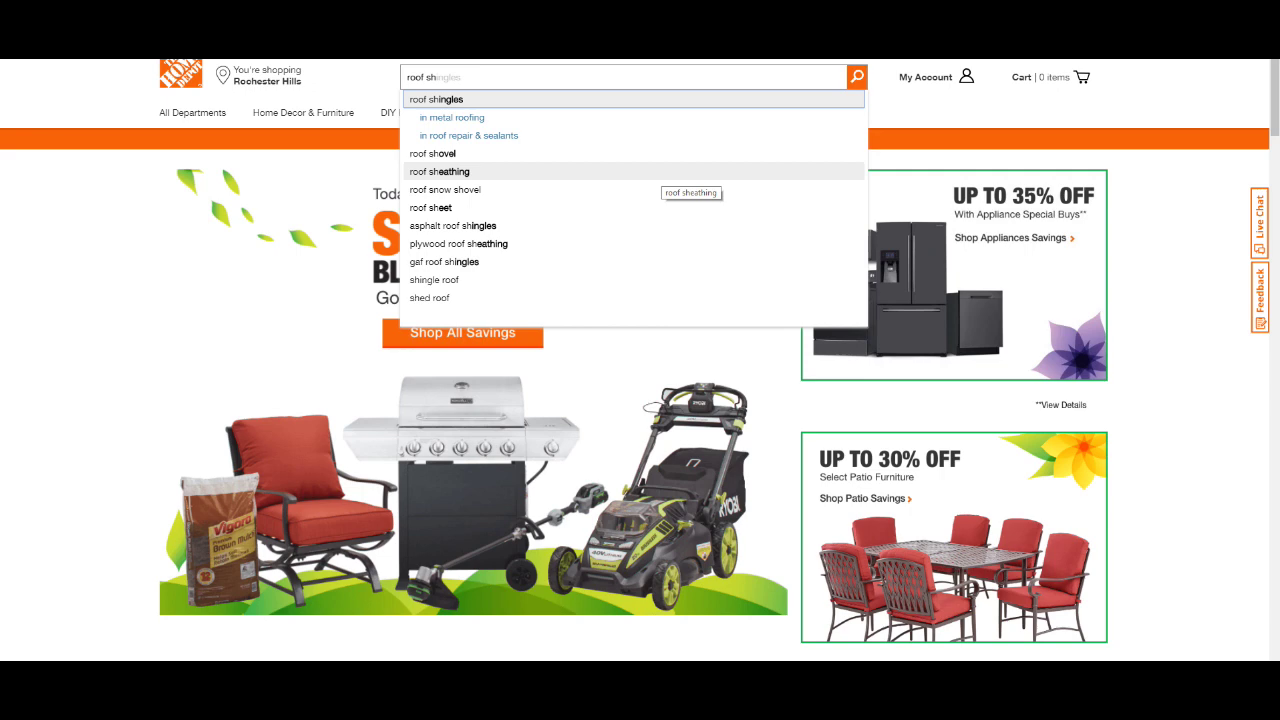
left_click(660, 172)
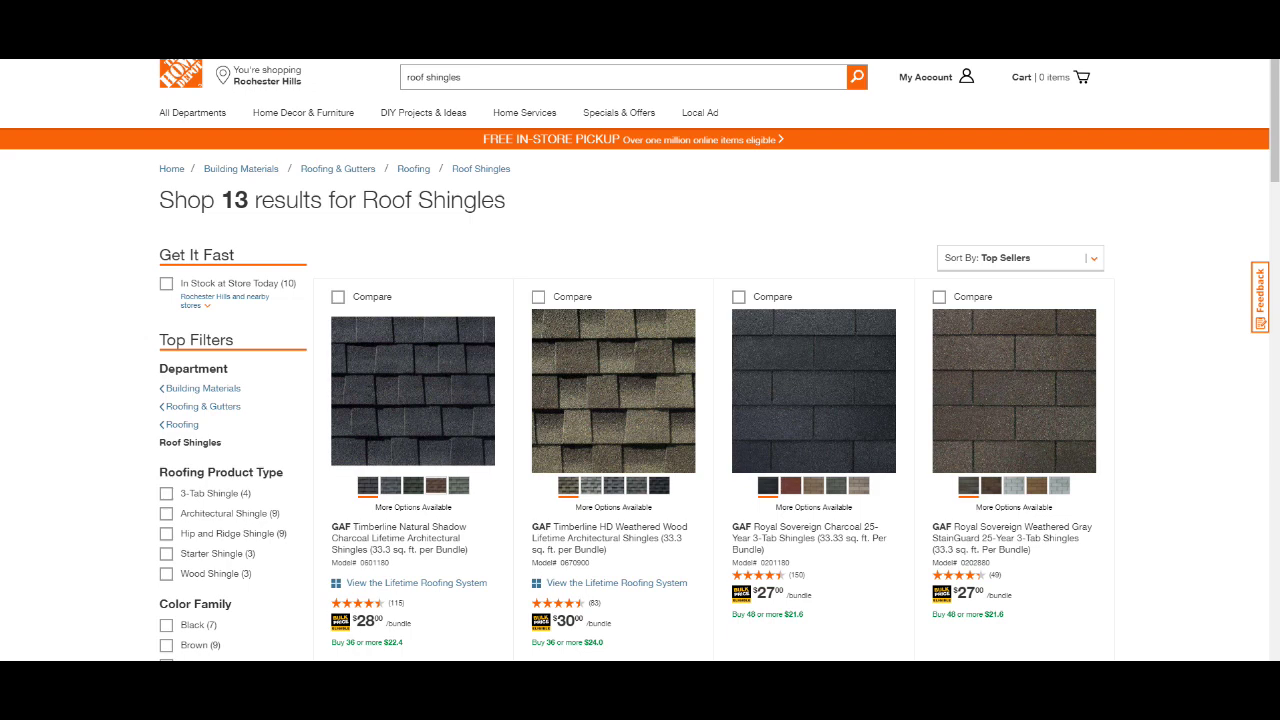
Step: Examine the per-bundle prices of the roof shingles in the Home Depot results
scroll(640, 360, "down", 2)
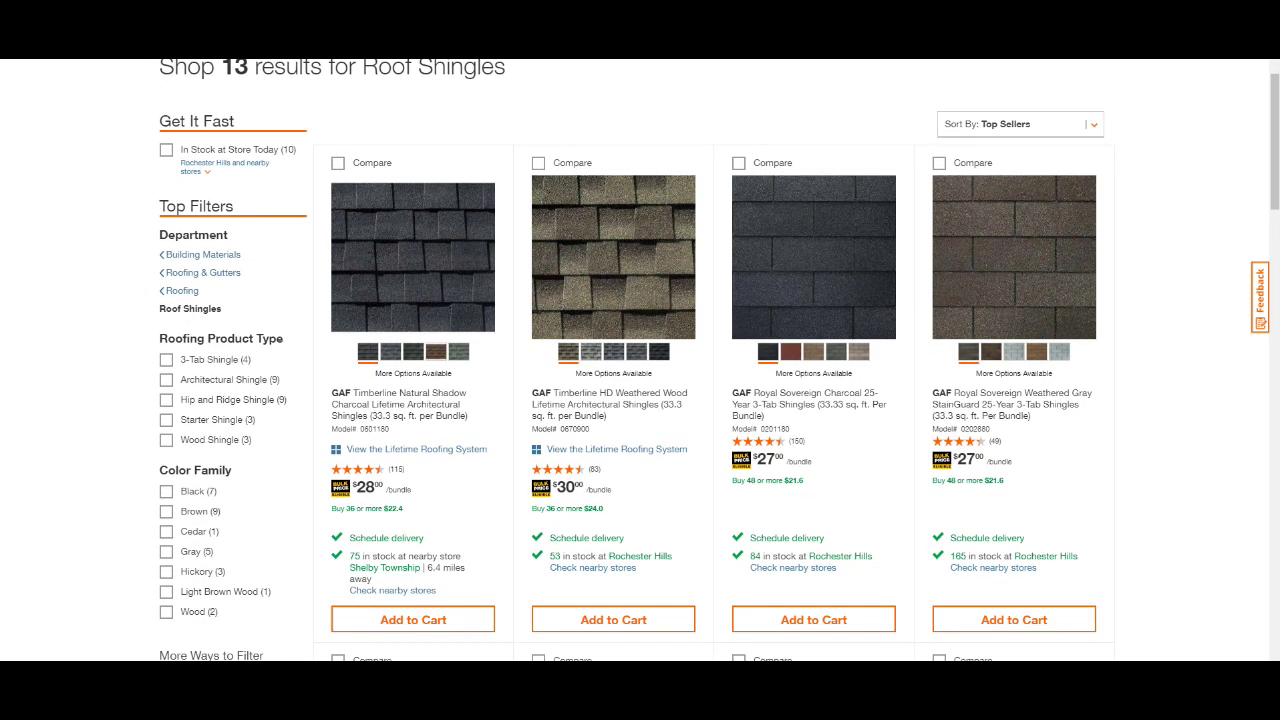
left_click_drag(553, 487, 606, 490)
scroll(640, 360, "down", 3)
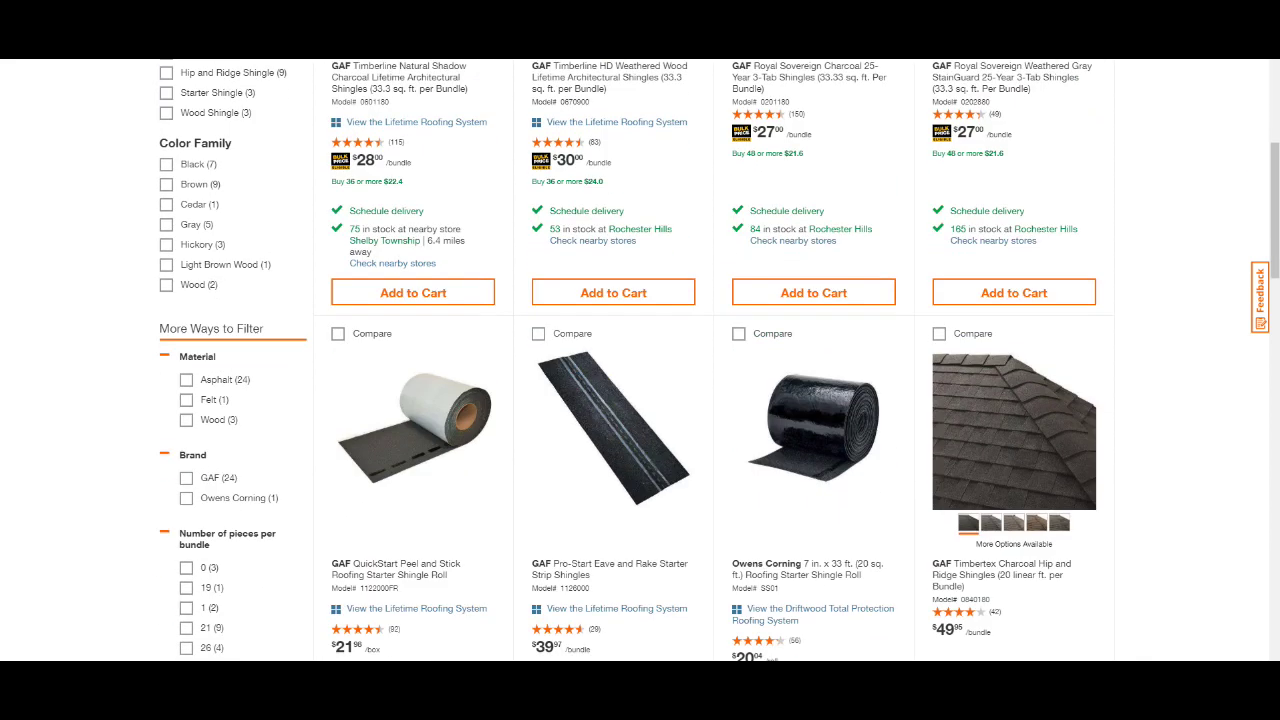
scroll(640, 360, "down", 5)
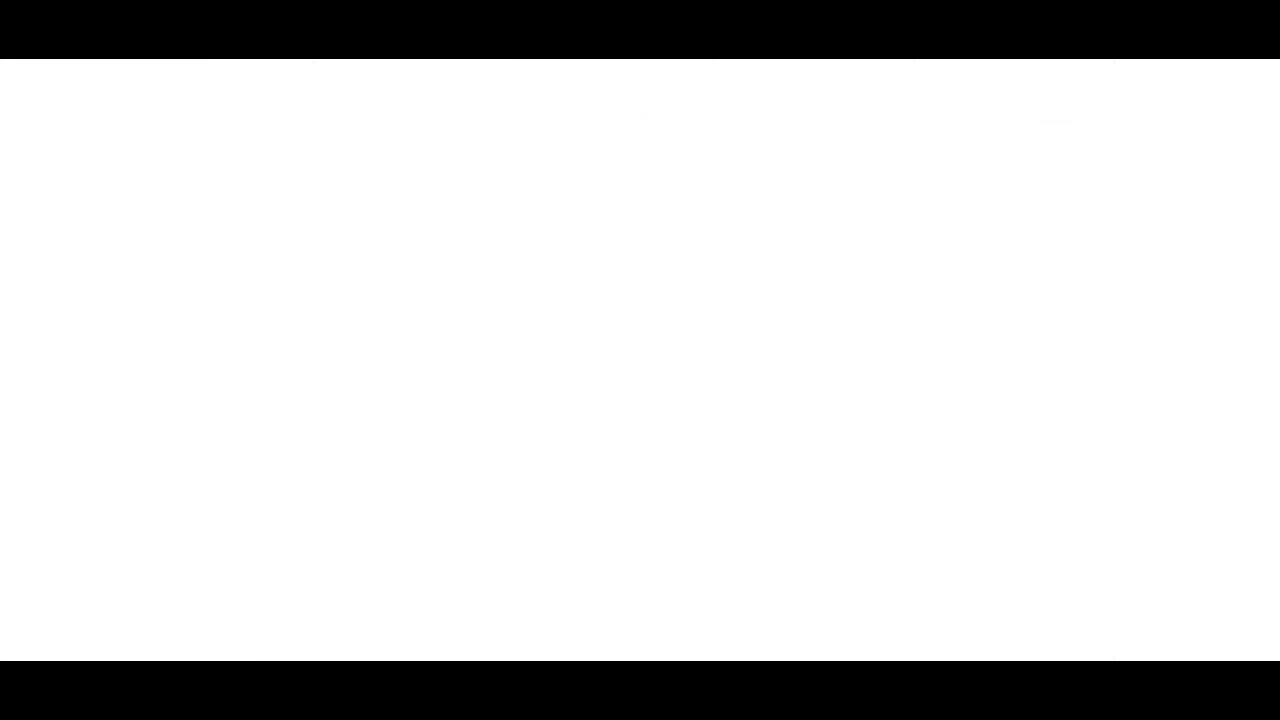
Step: Return to the spreadsheet and review the shingle replacement's material and labor note, along with the adjusted sum for all work
left_click(400, 253)
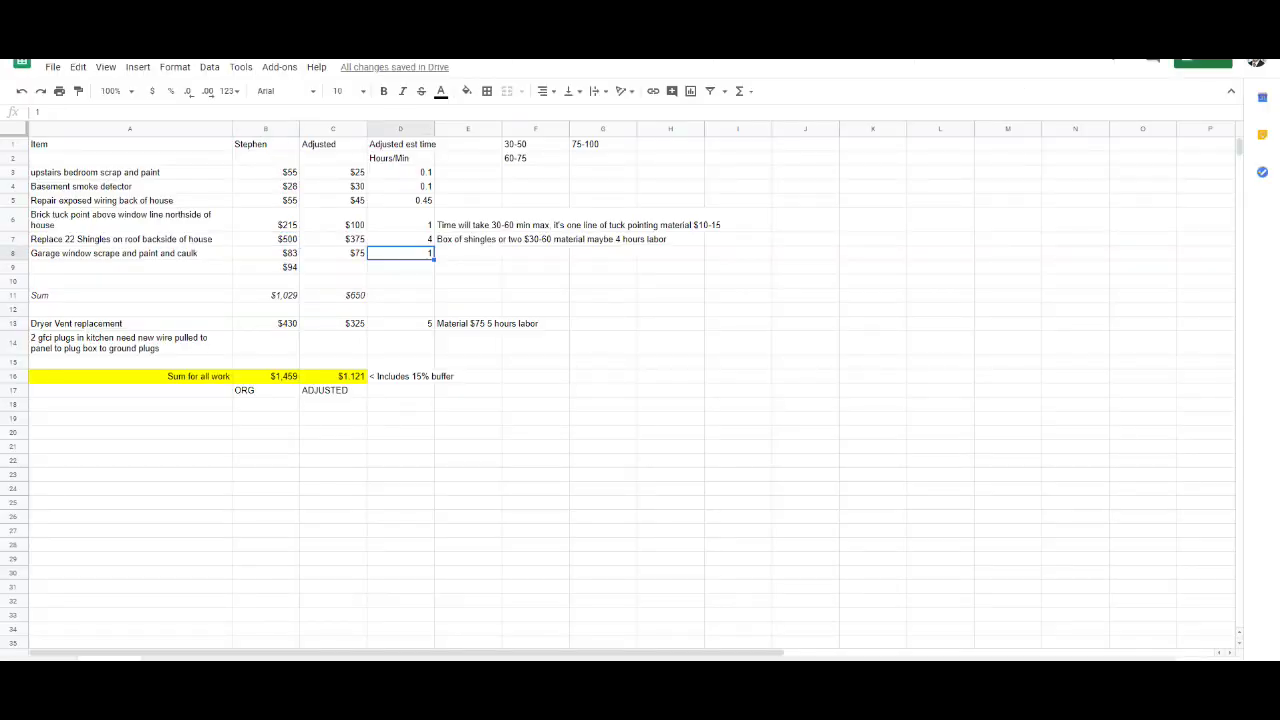
left_click(467, 239)
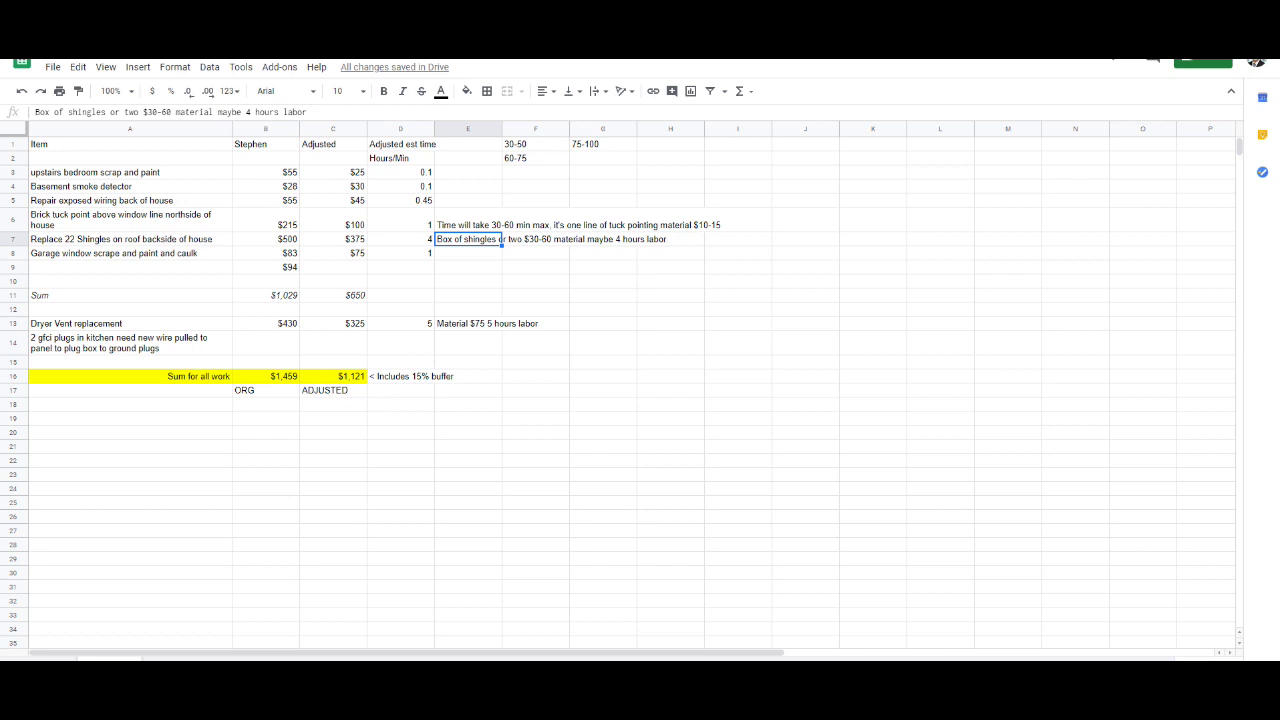
left_click(333, 376)
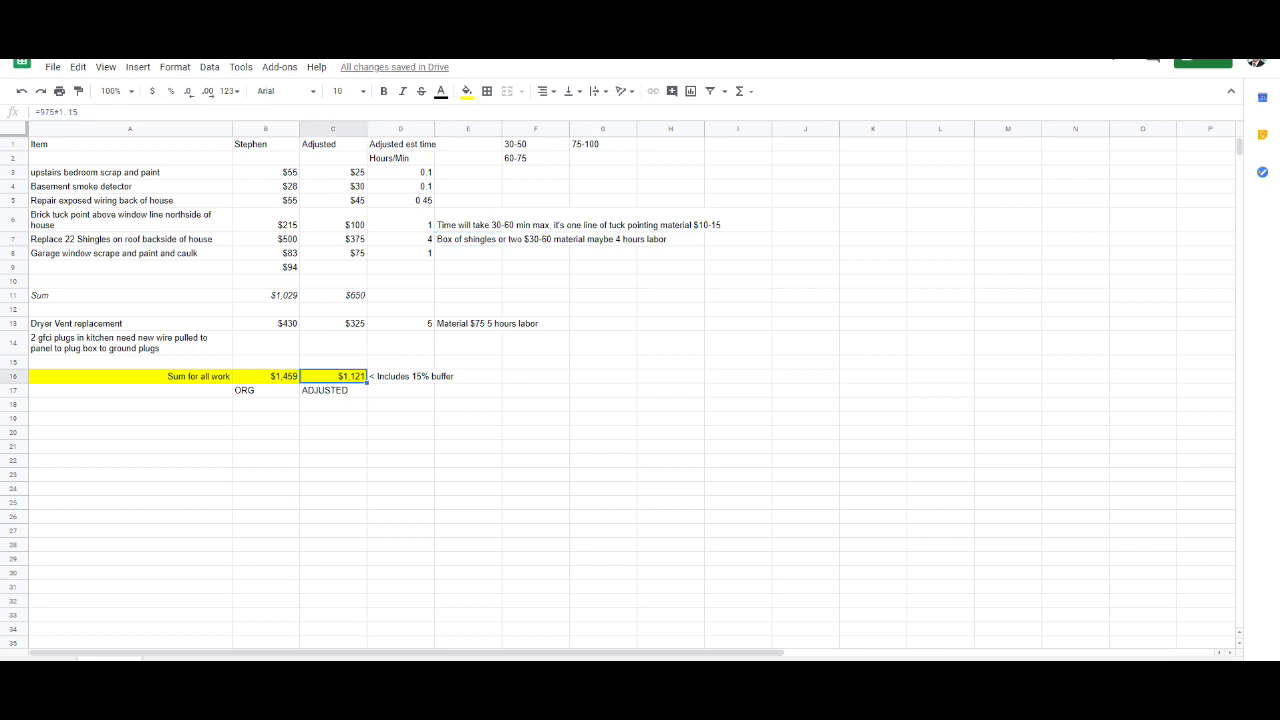
left_click(467, 224)
left_click(467, 239)
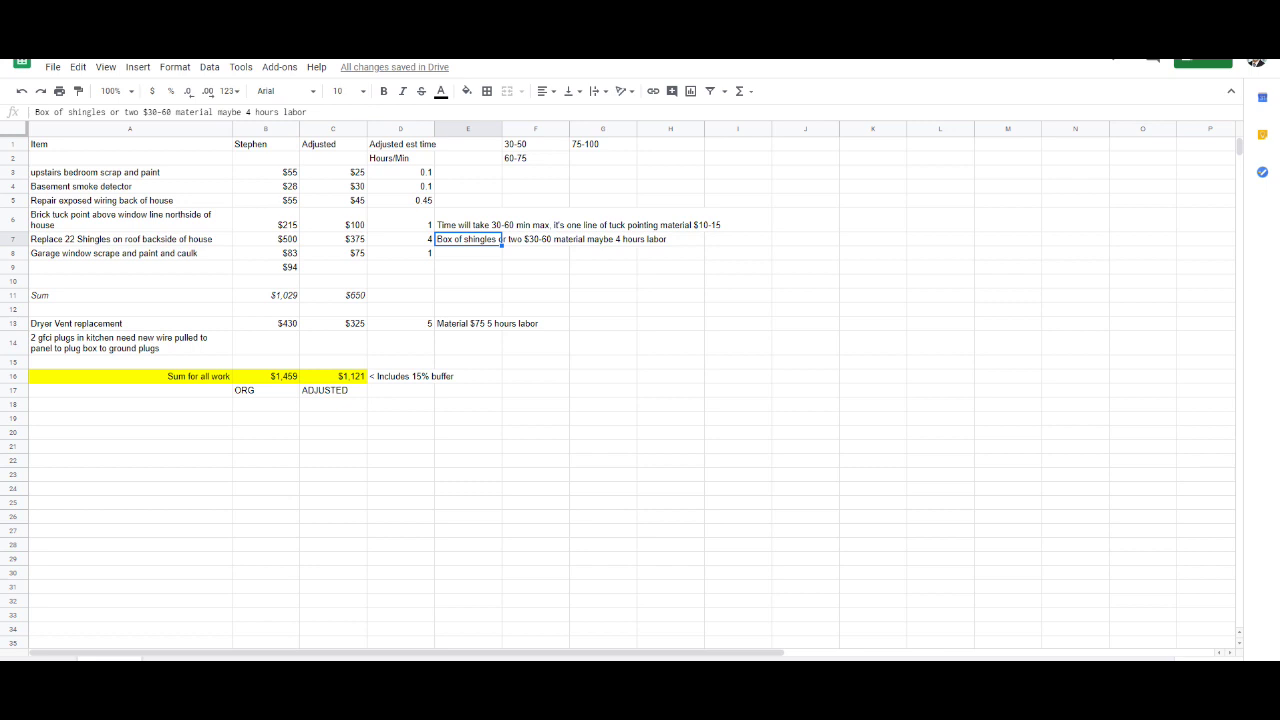
Step: Check the garage window item's original and adjusted prices against the garage exterior window photo in the appraisal PDF
left_click(265, 253)
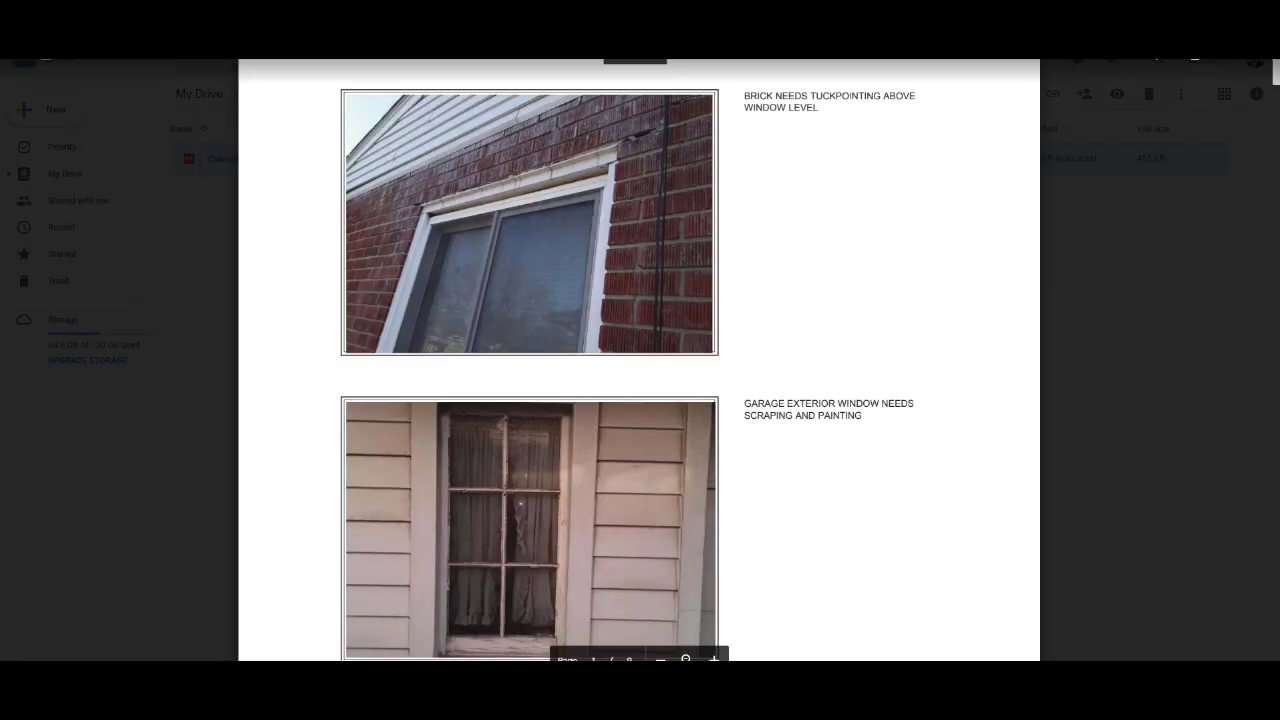
scroll(639, 360, "down", 5)
scroll(639, 360, "up", 2)
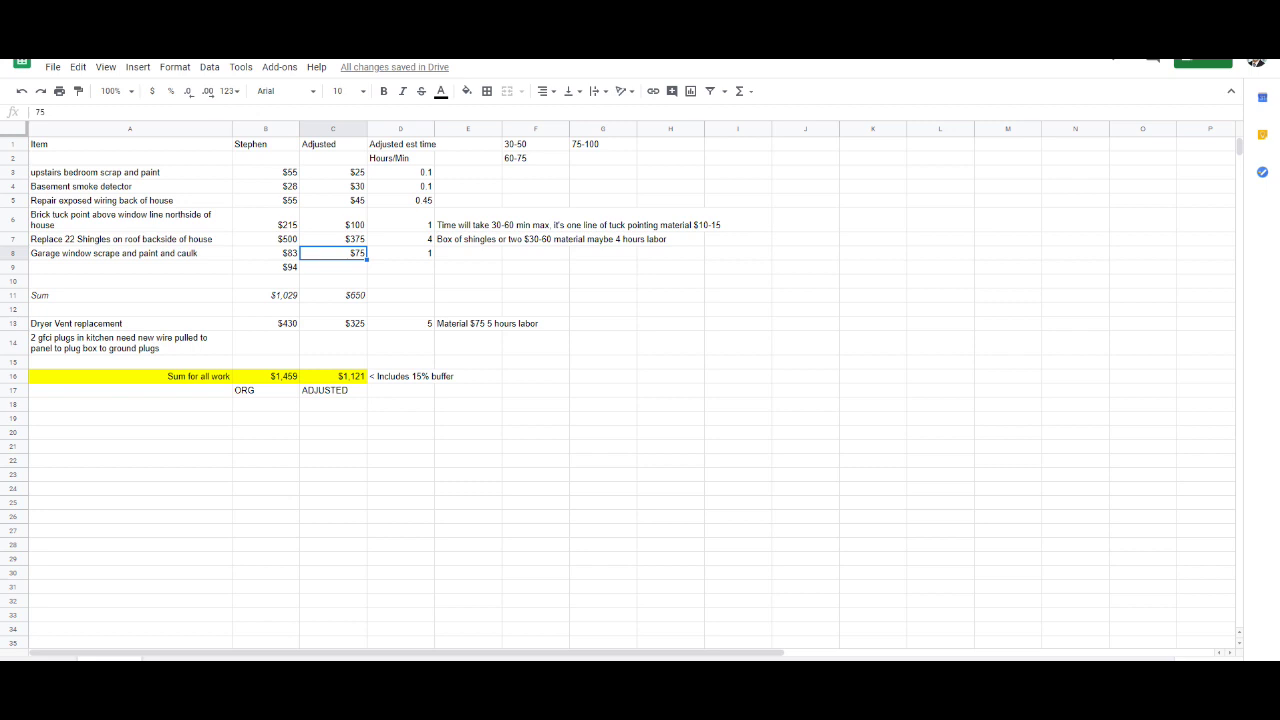
Step: Compare the garage window item's original and adjusted prices, and check the 30-50 range noted in the first row
left_click(265, 253)
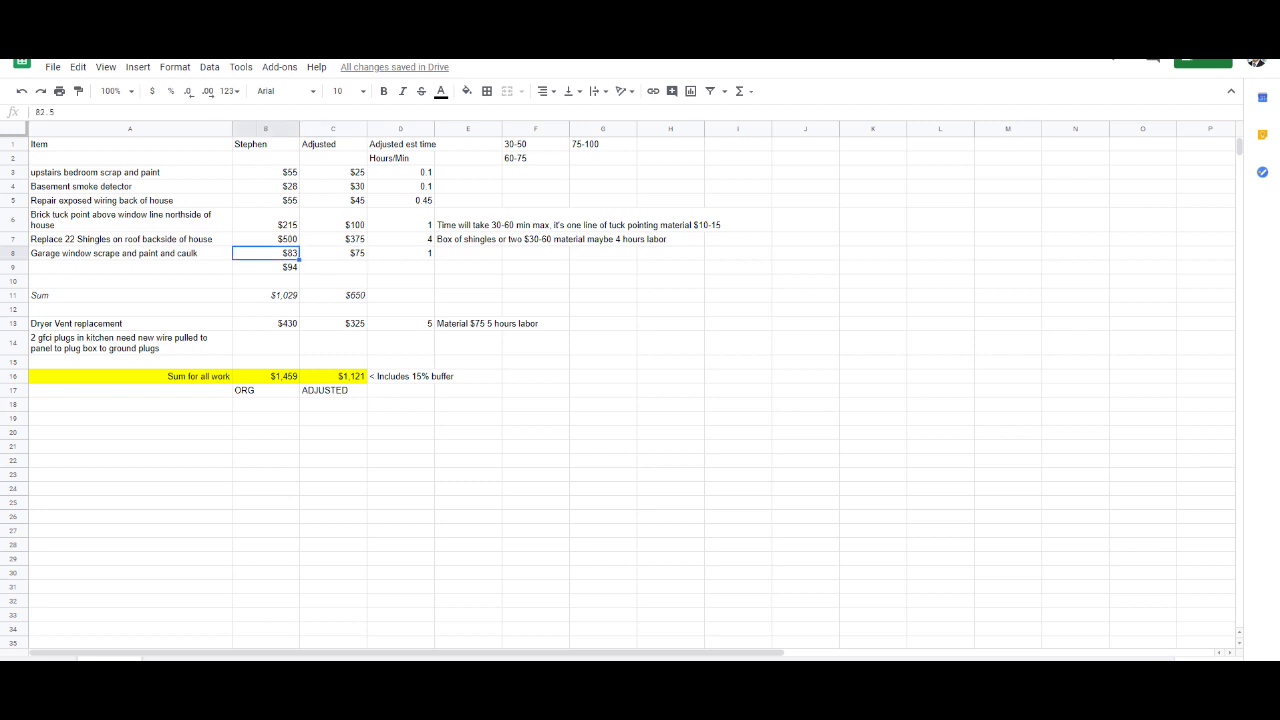
left_click(333, 253)
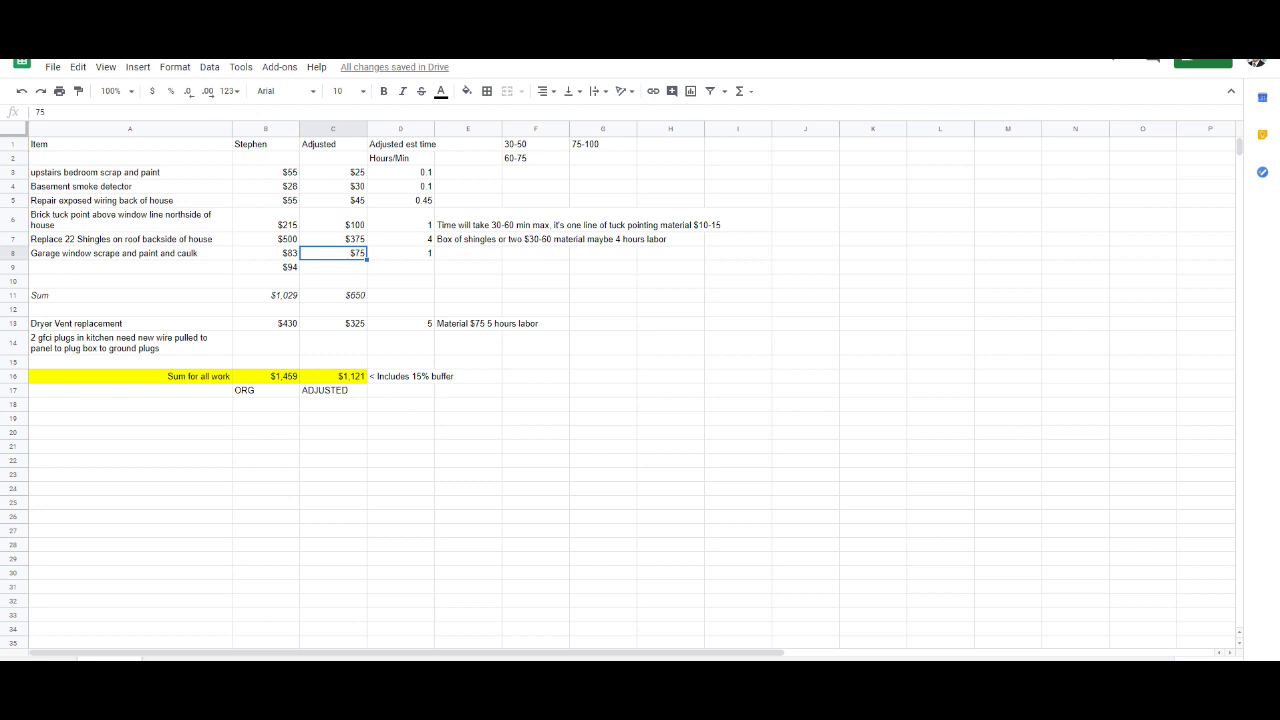
left_click(535, 144)
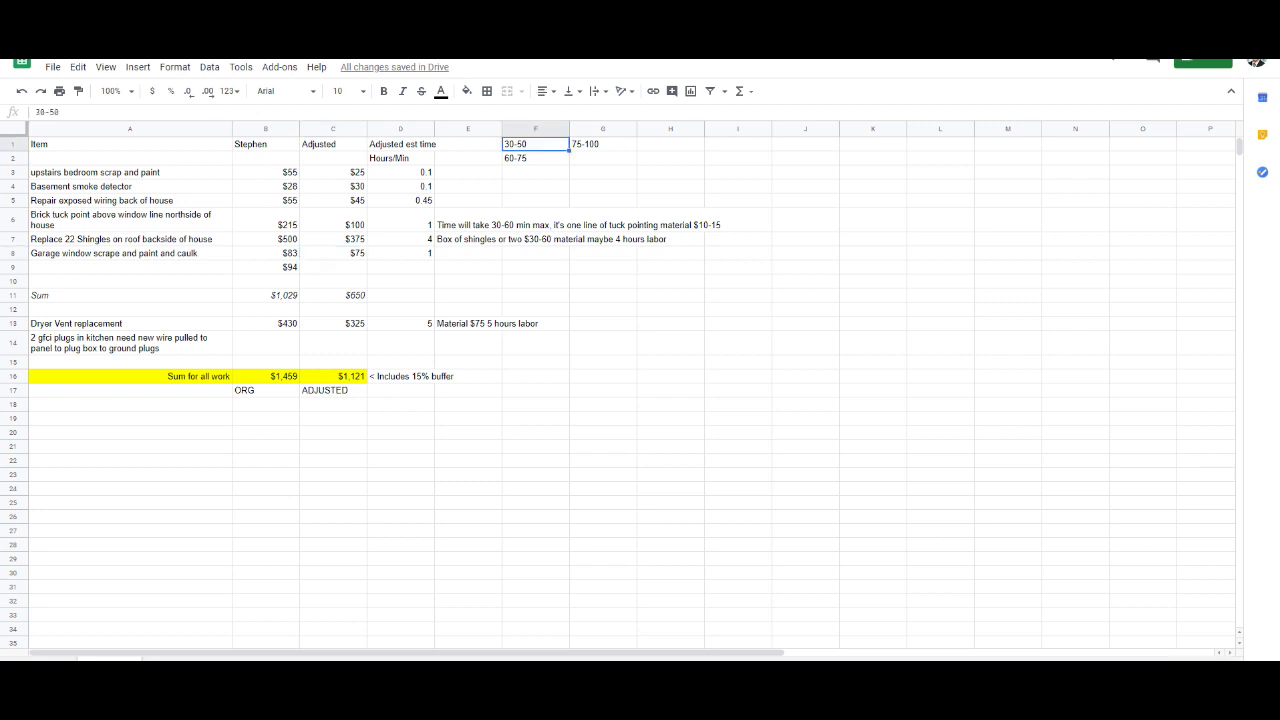
left_click(400, 295)
left_click(333, 253)
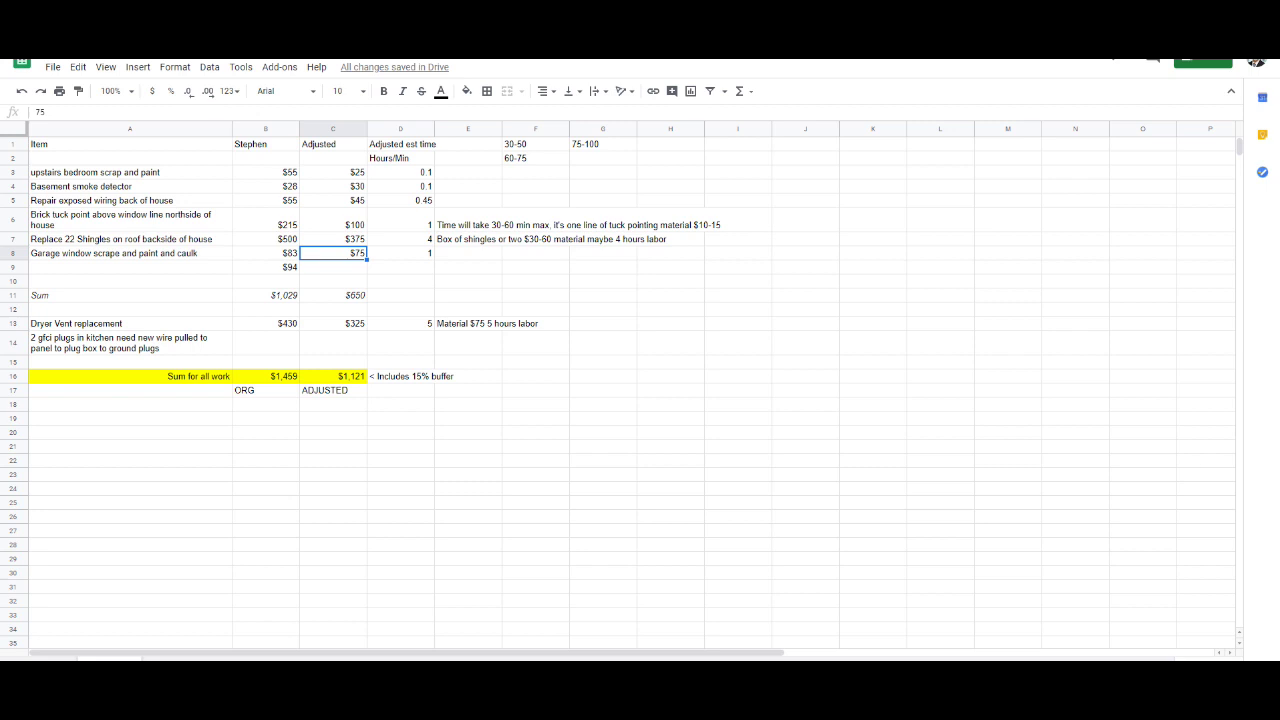
Step: Check the kitchen GFCI plugs and dryer vent replacement items, and look through the remaining photos in the appraisal PDF
left_click(130, 342)
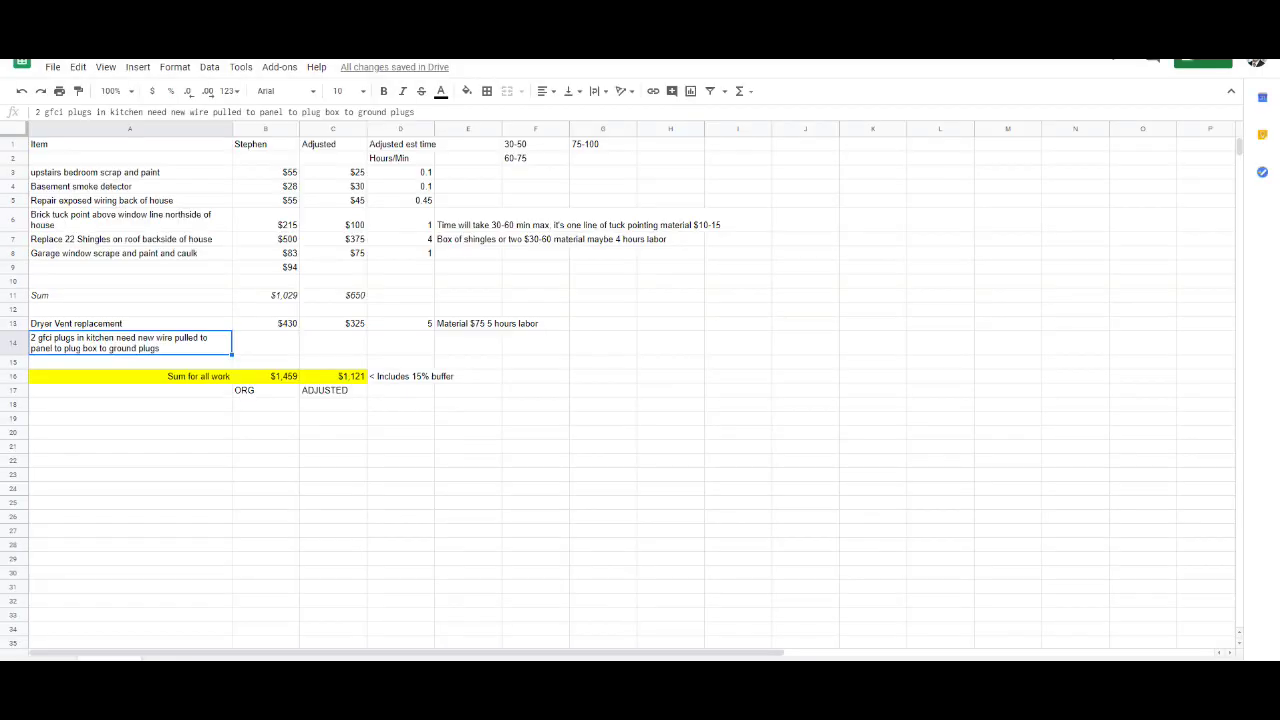
left_click(130, 323)
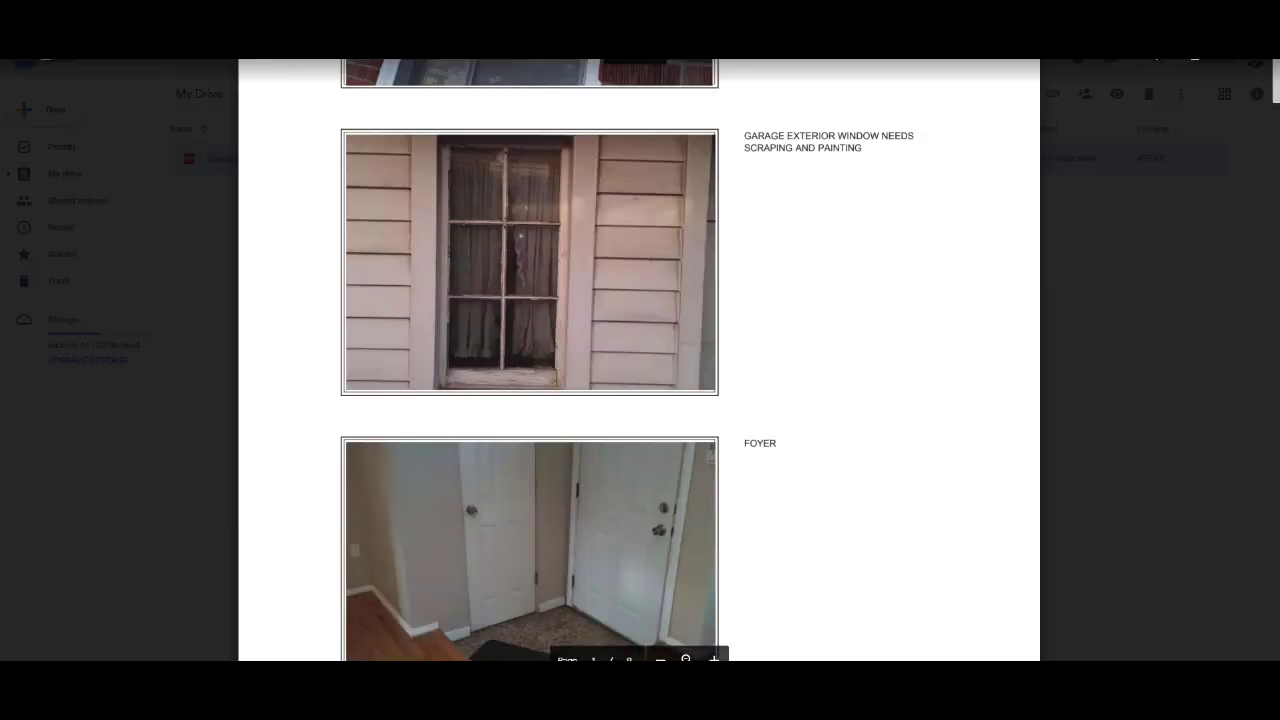
scroll(640, 360, "down", 5)
scroll(639, 360, "down", 12)
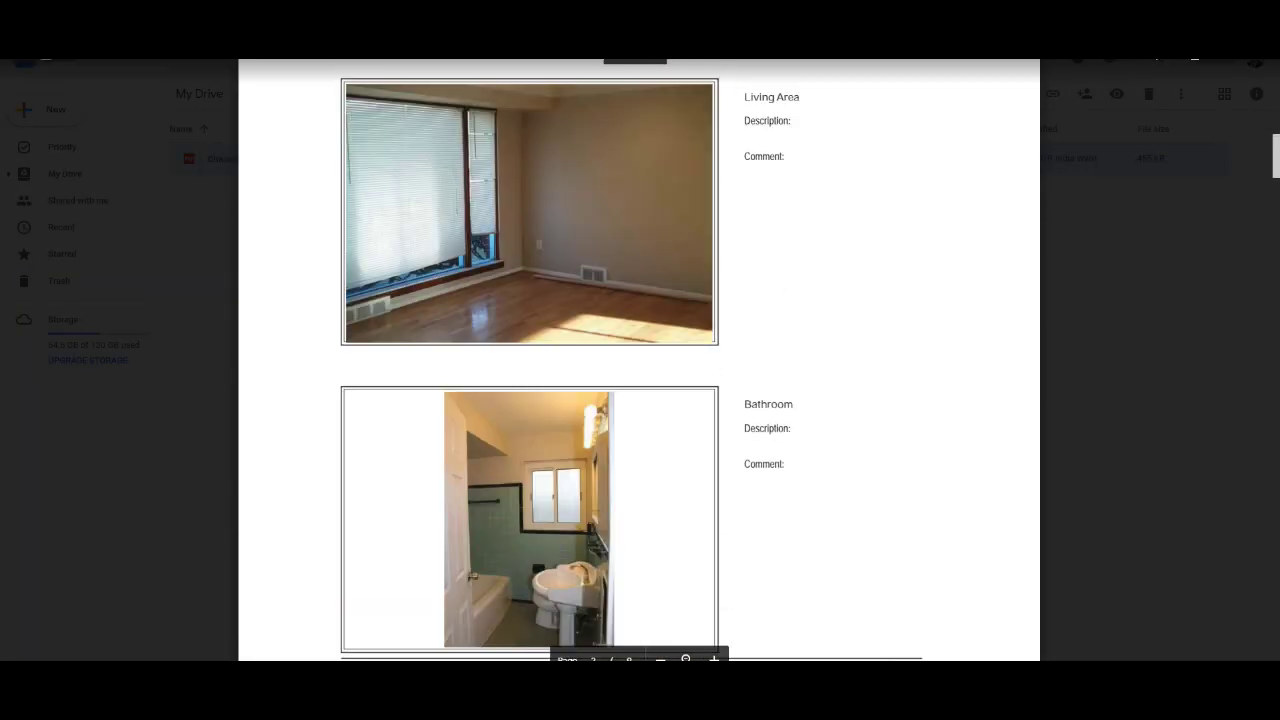
scroll(640, 360, "down", 8)
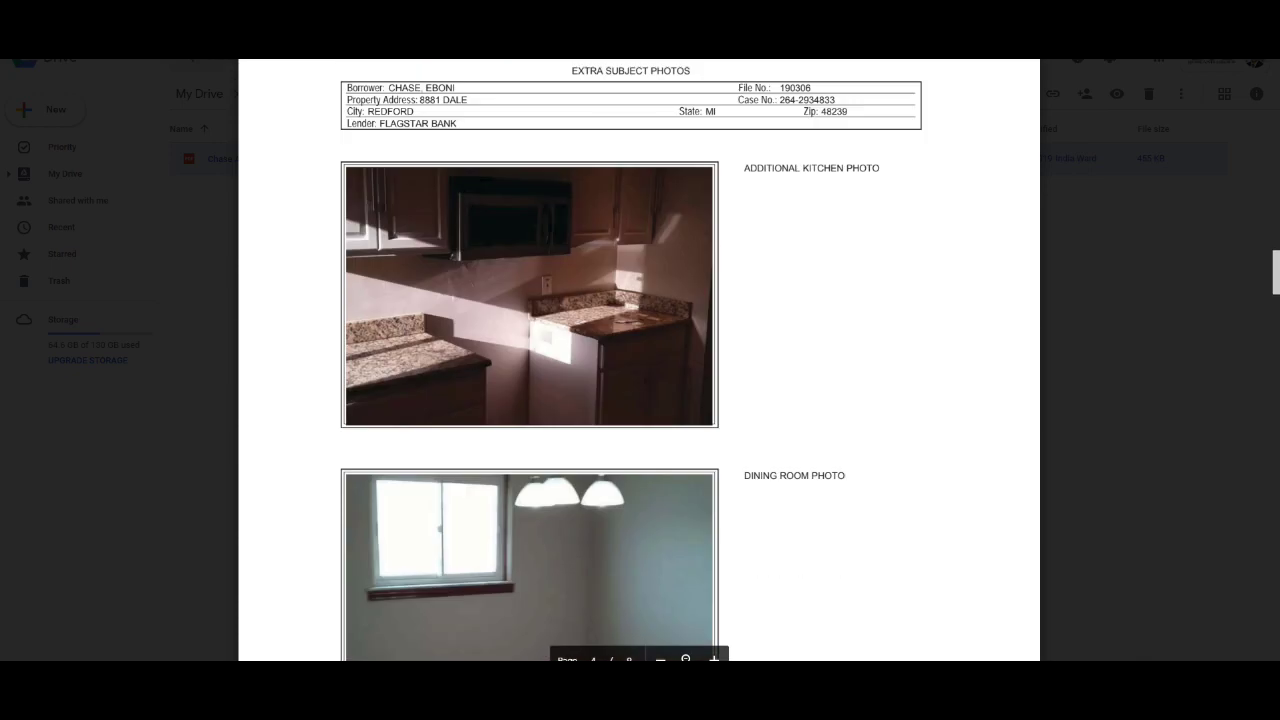
scroll(640, 360, "down", 10)
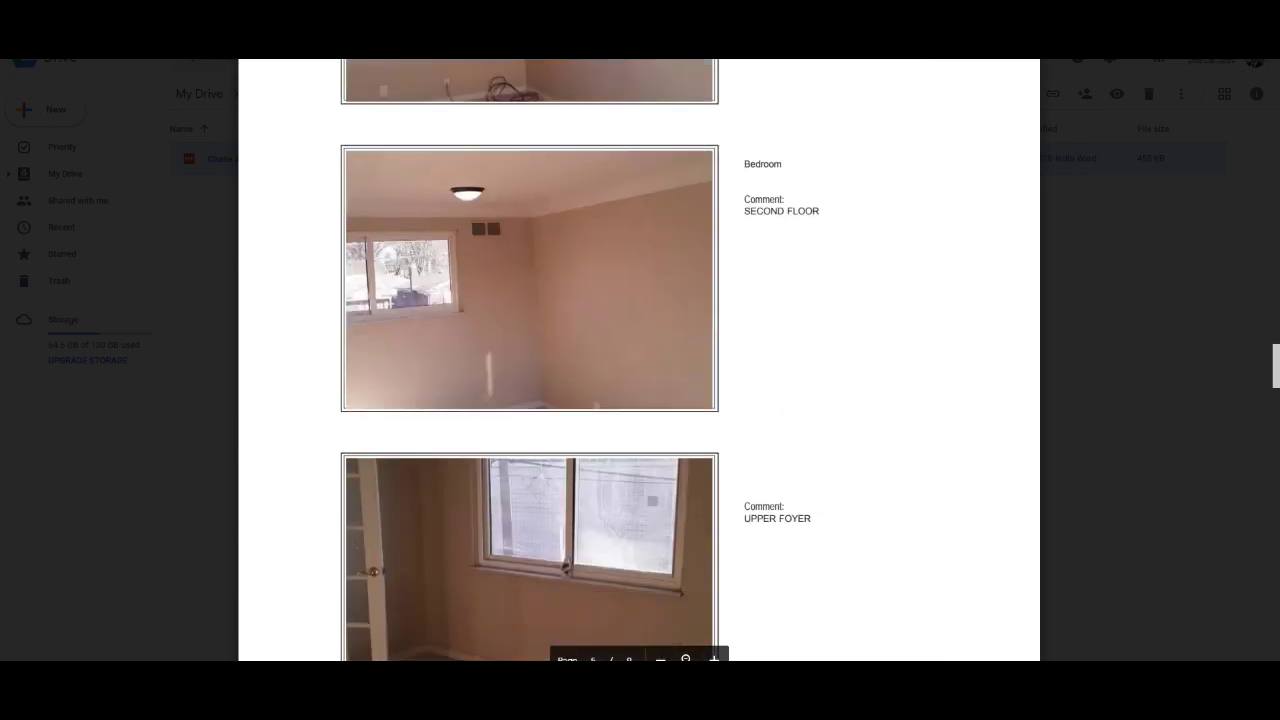
scroll(639, 360, "down", 12)
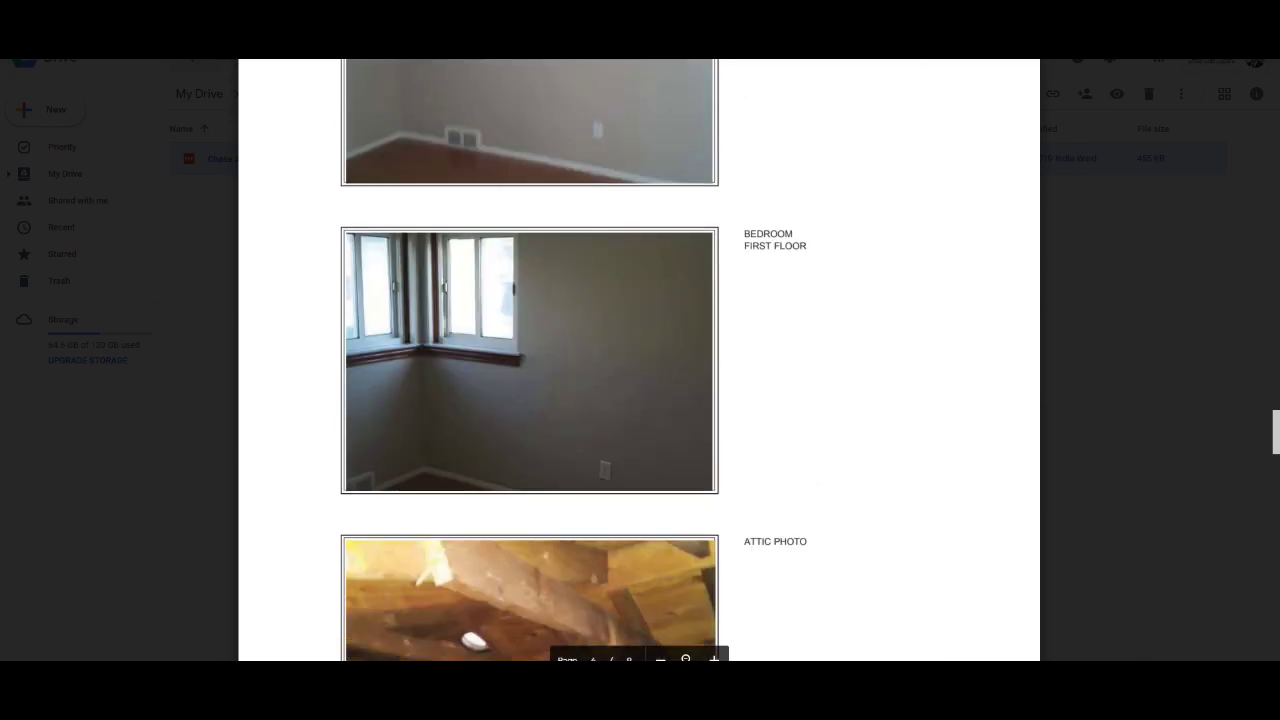
scroll(640, 360, "down", 12)
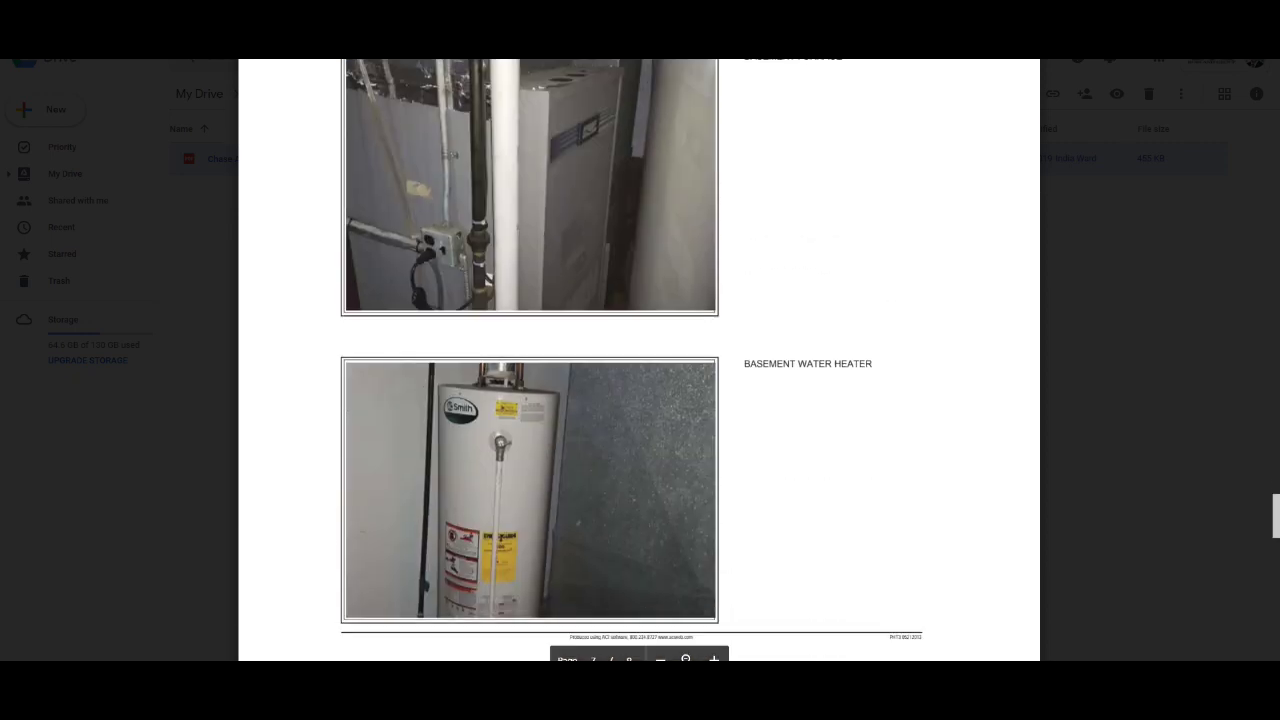
scroll(640, 360, "down", 10)
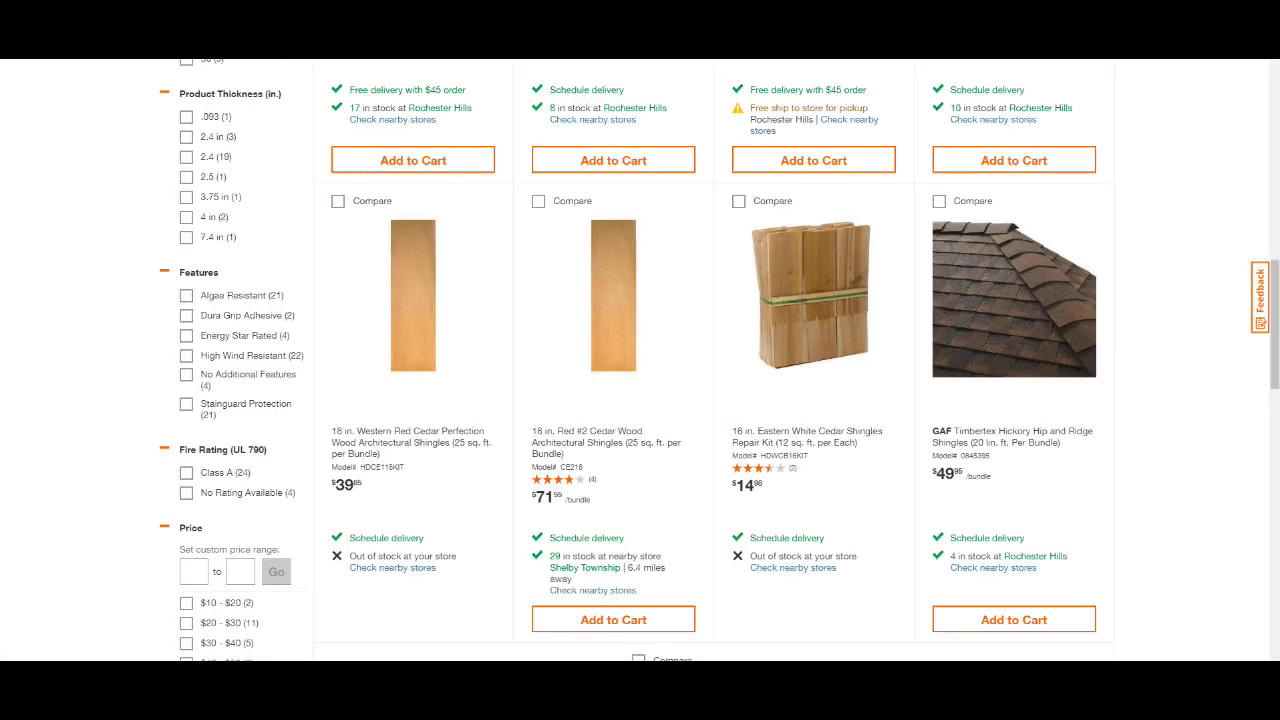
Step: Switch to the Home Depot website and search for "dryer vent cover"
scroll(640, 360, "up", 15)
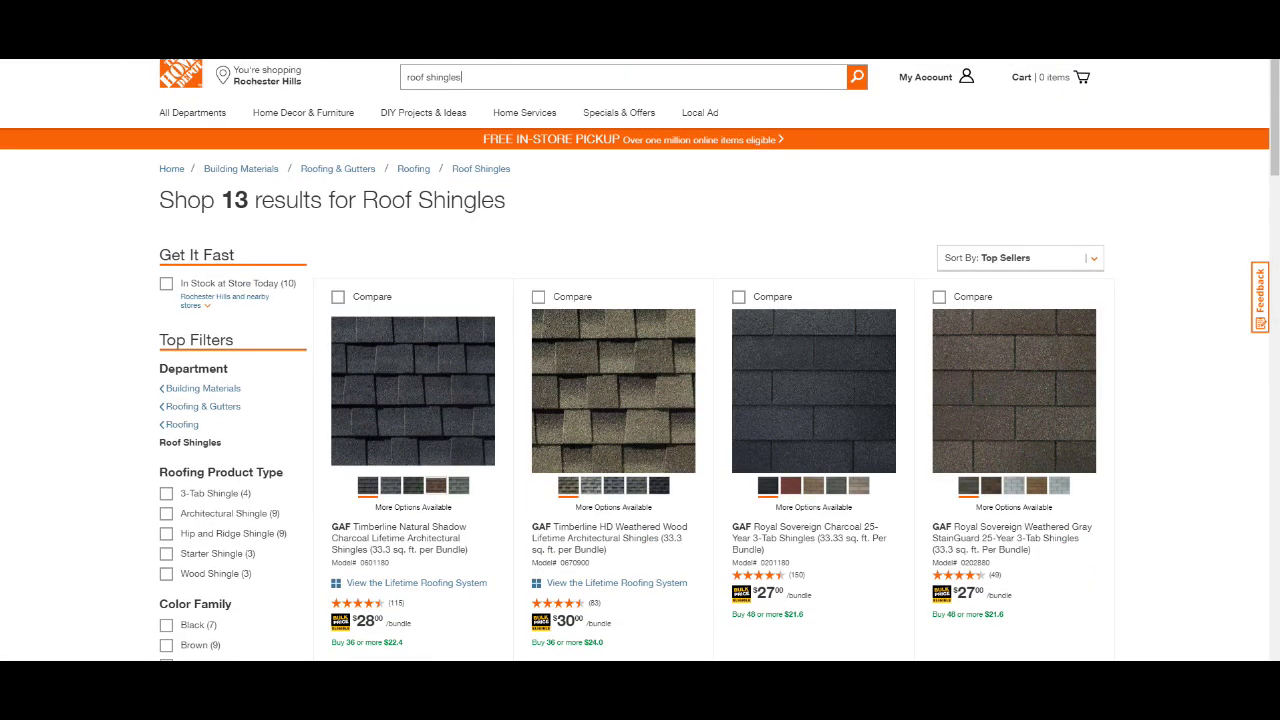
key("ctrl+a")
key("BackSpace")
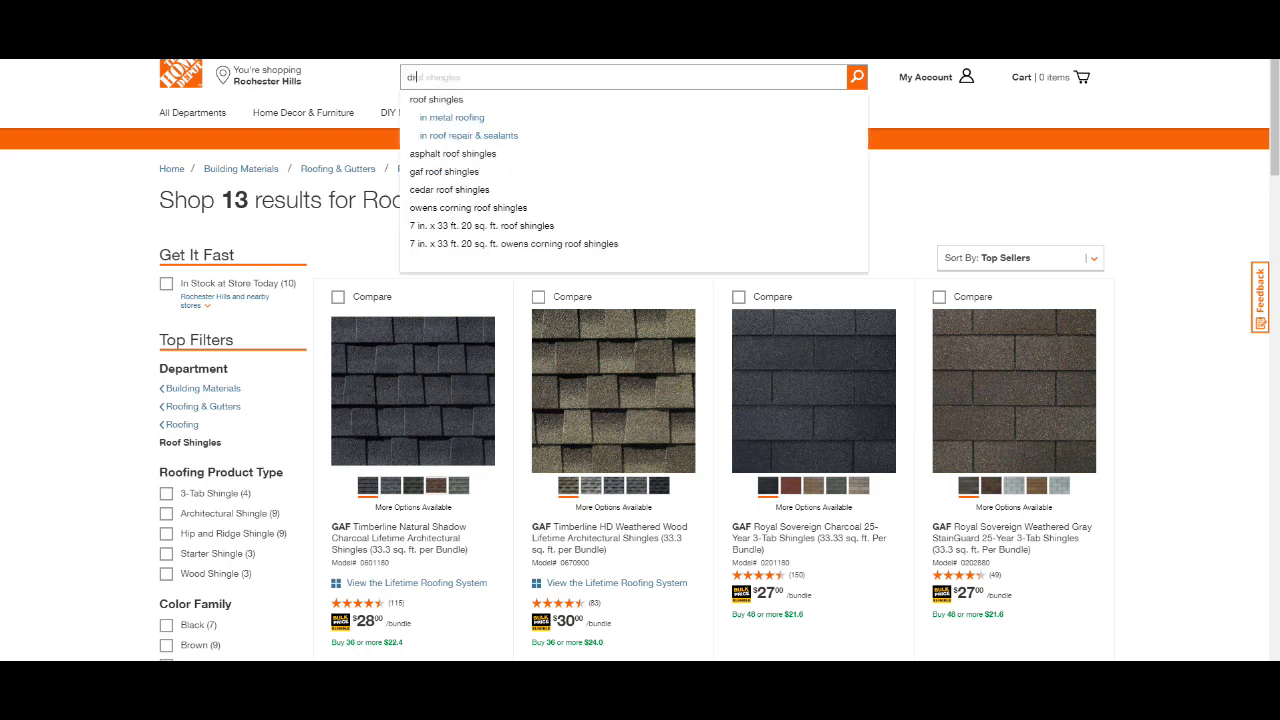
type("dryer vent cover")
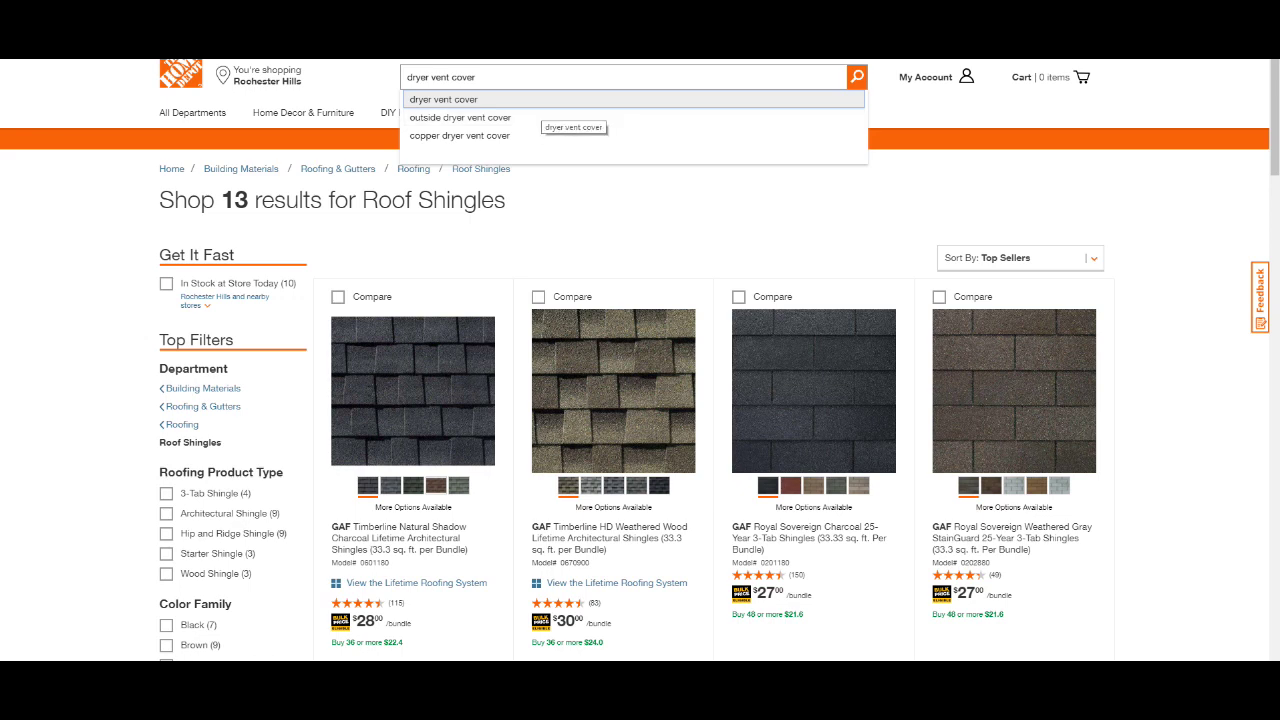
left_click(545, 100)
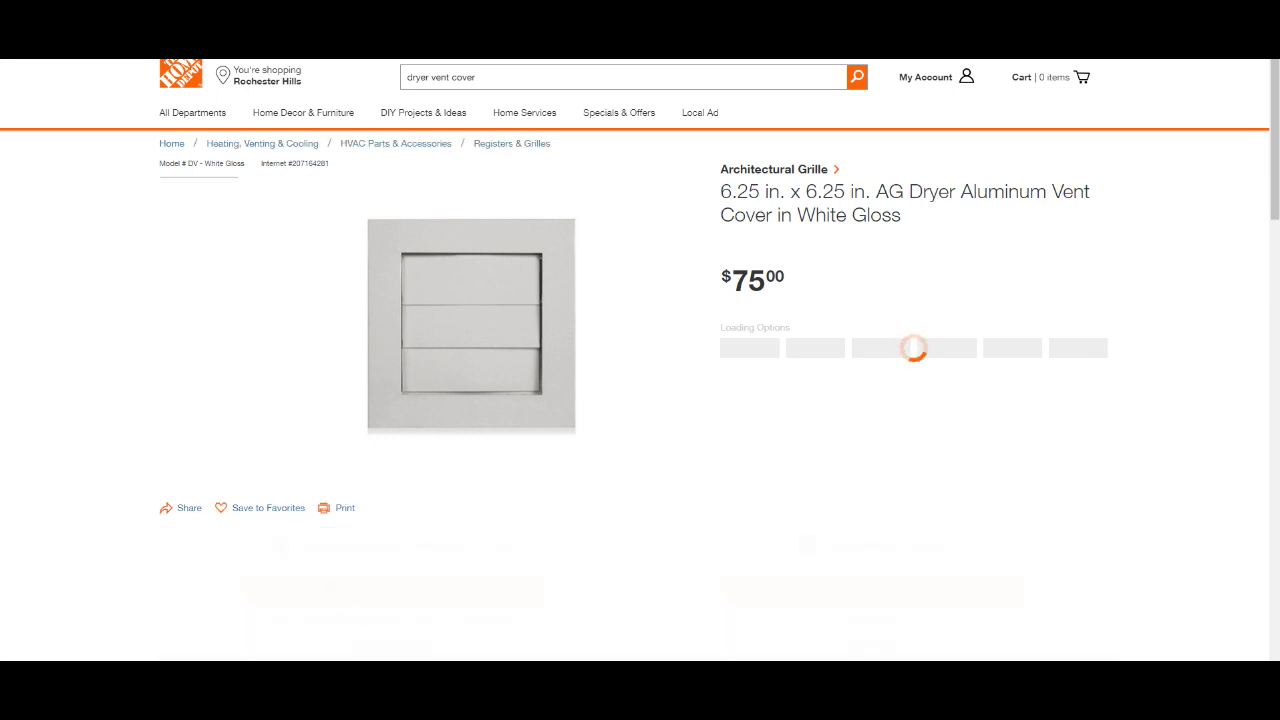
Step: Examine the price, product overview and specifications of the white gloss AG dryer aluminum vent cover
scroll(640, 360, "down", 4)
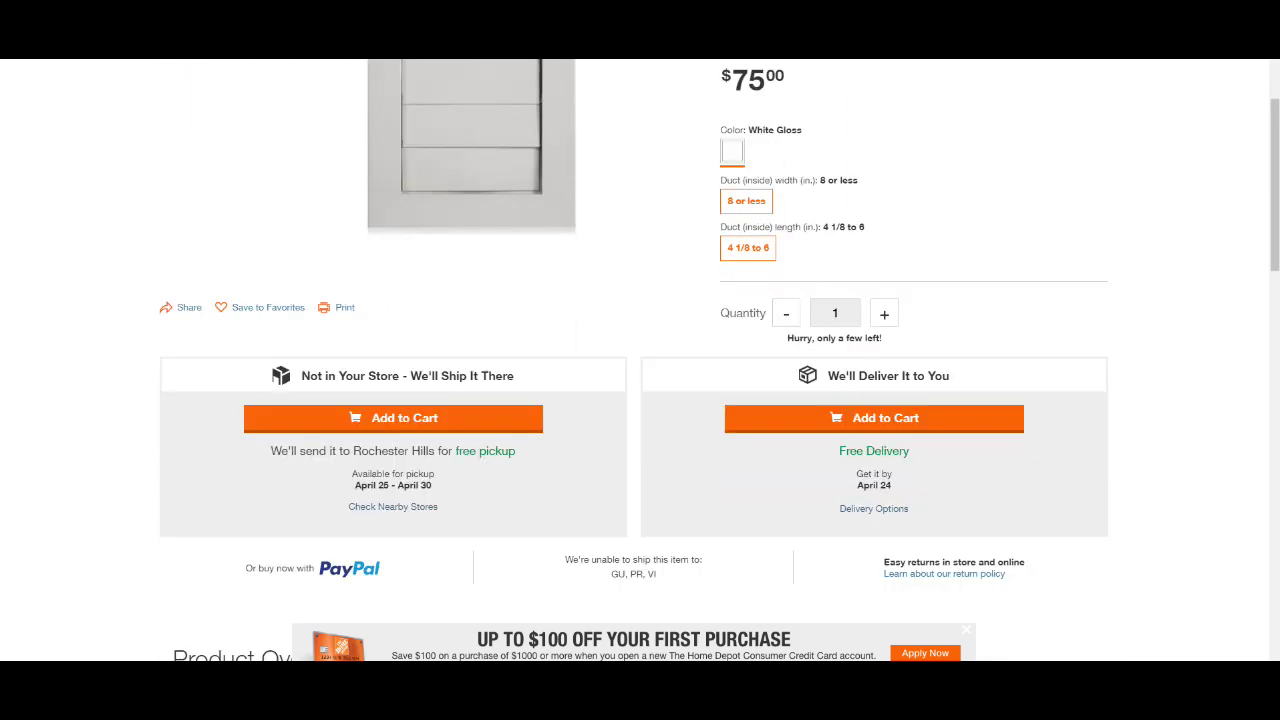
scroll(640, 360, "up", 4)
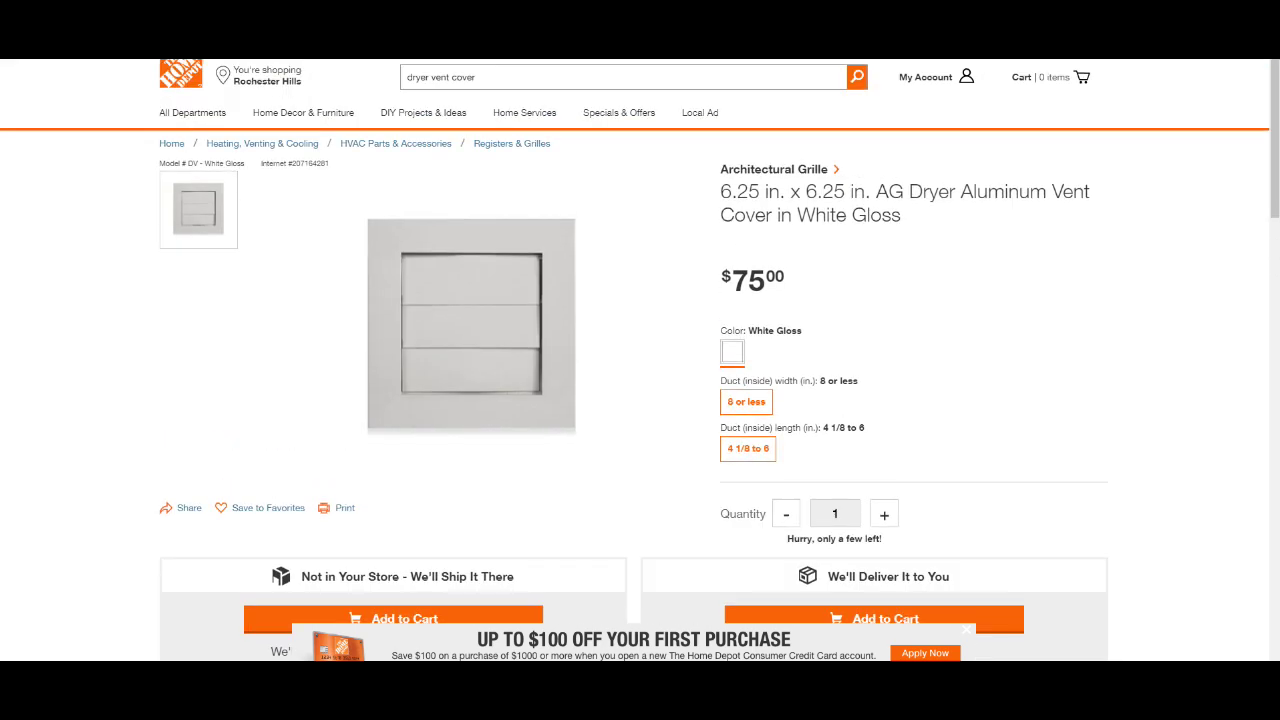
left_click_drag(733, 280, 788, 278)
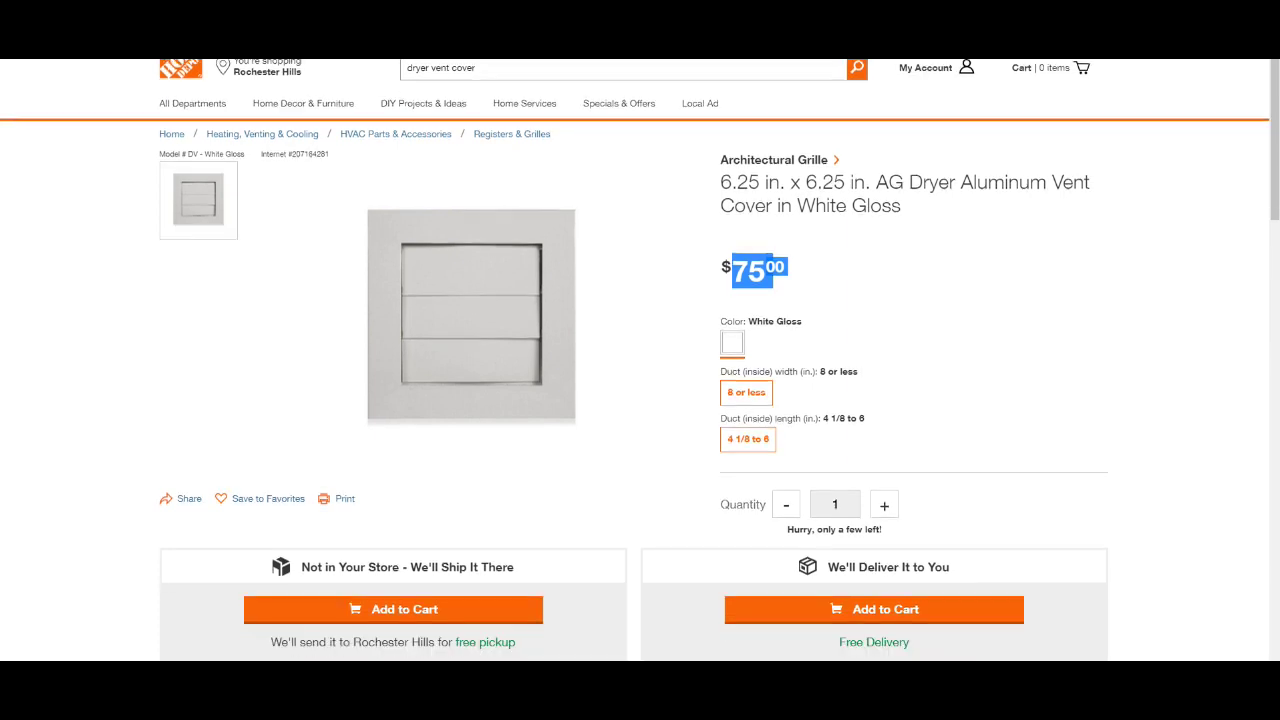
scroll(640, 360, "down", 3)
scroll(640, 360, "down", 8)
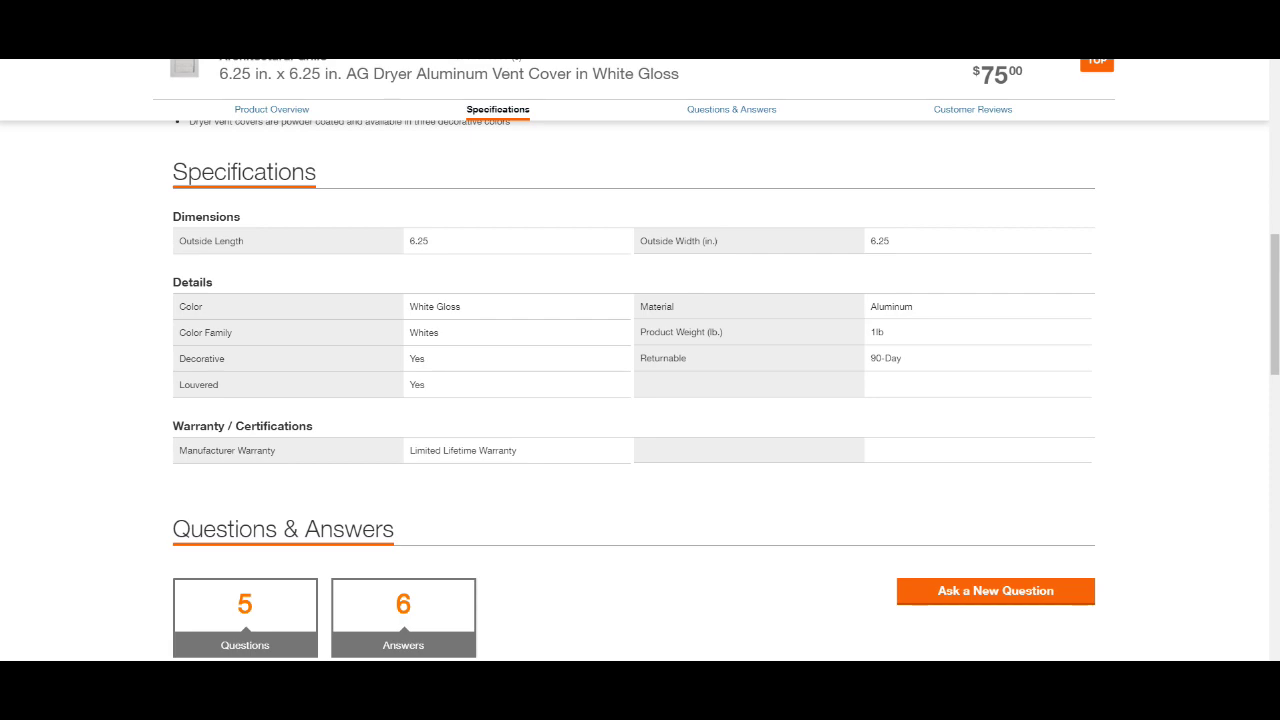
scroll(640, 360, "down", 3)
scroll(640, 360, "up", 5)
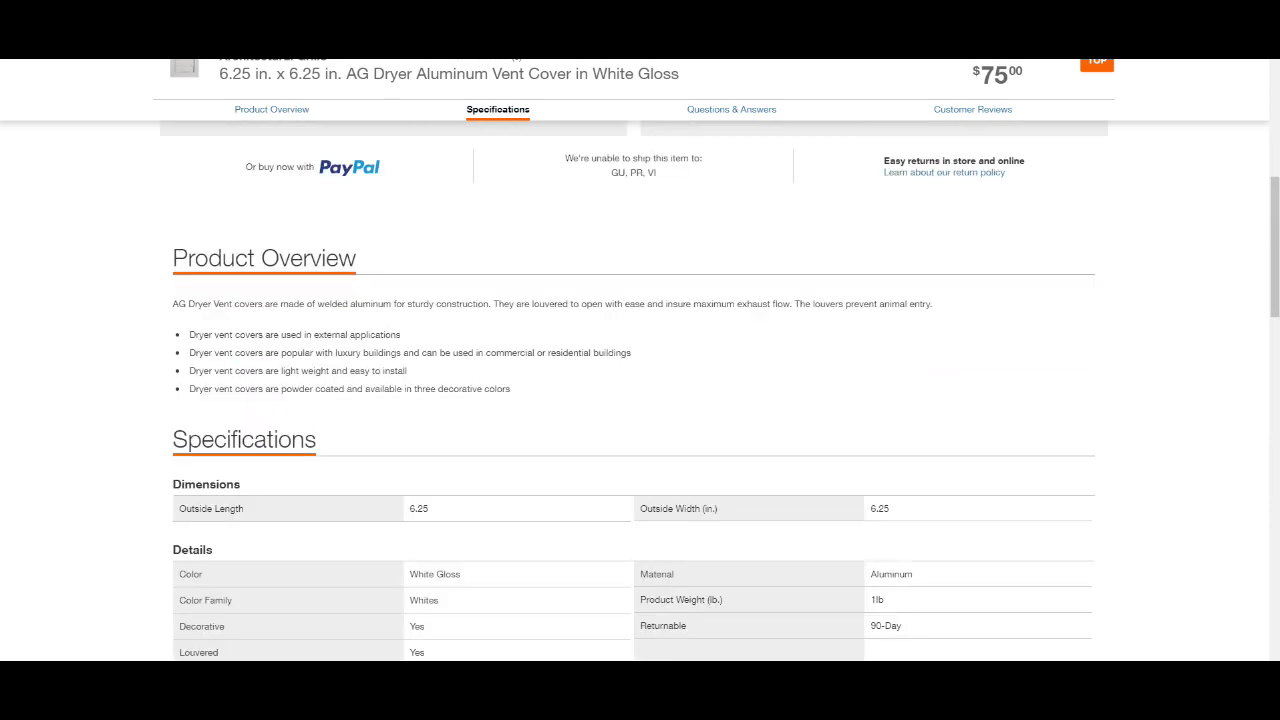
scroll(640, 360, "up", 7)
double_click(748, 280)
Step: Change the Home Depot search to the suggested "outside dryer vent cover"
left_click(476, 77)
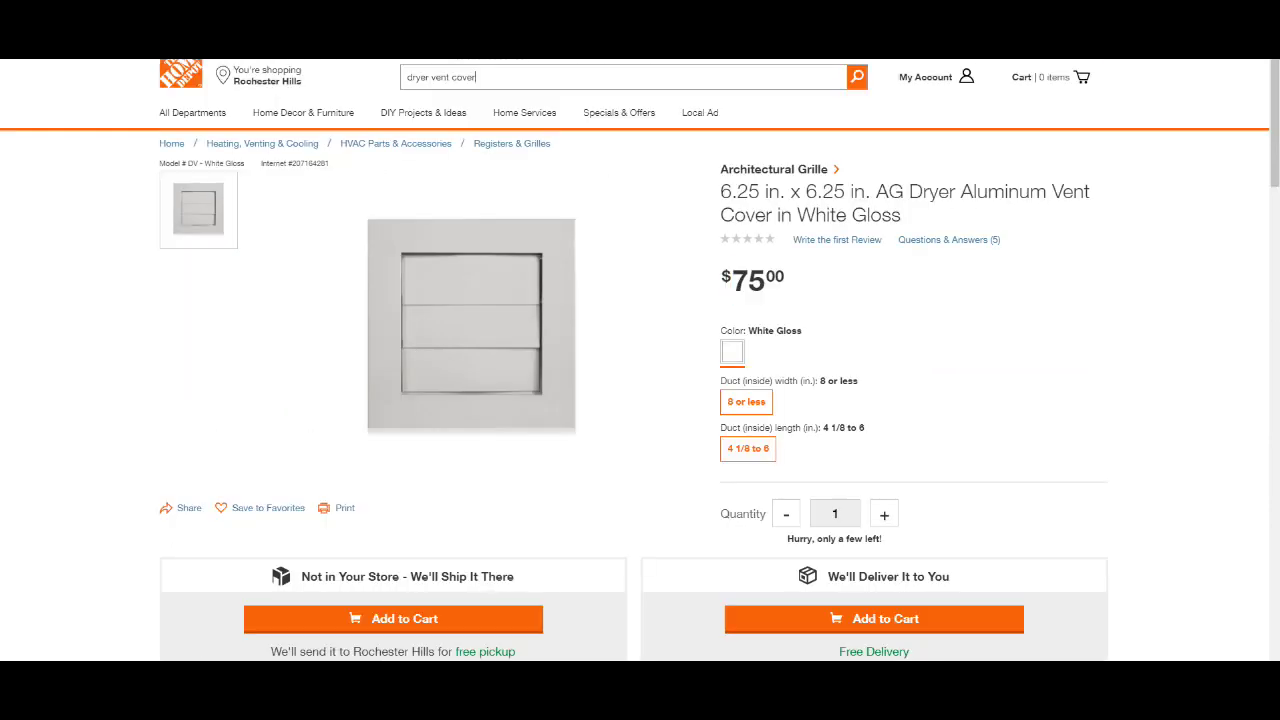
key("BackSpace")
key("BackSpace")
key("BackSpace")
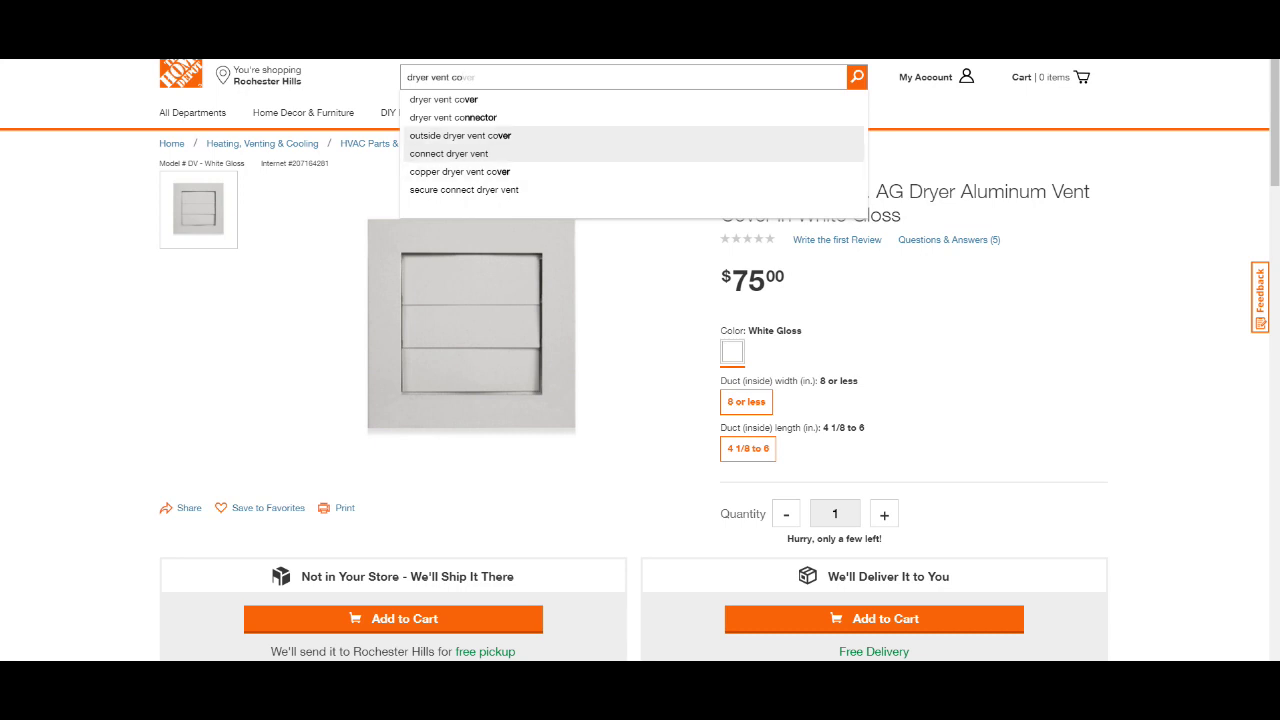
left_click(545, 135)
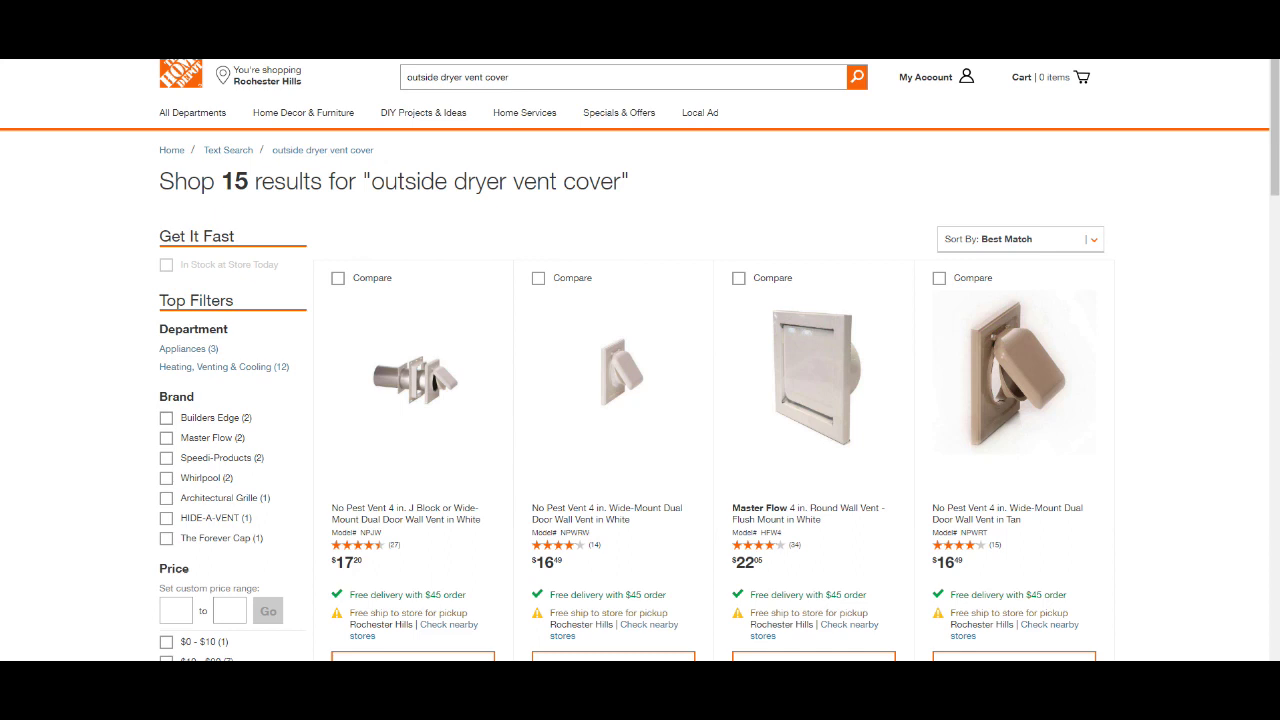
Step: Examine the models and prices of the outside dryer vent covers in the search results
scroll(1007, 447, "down", 1)
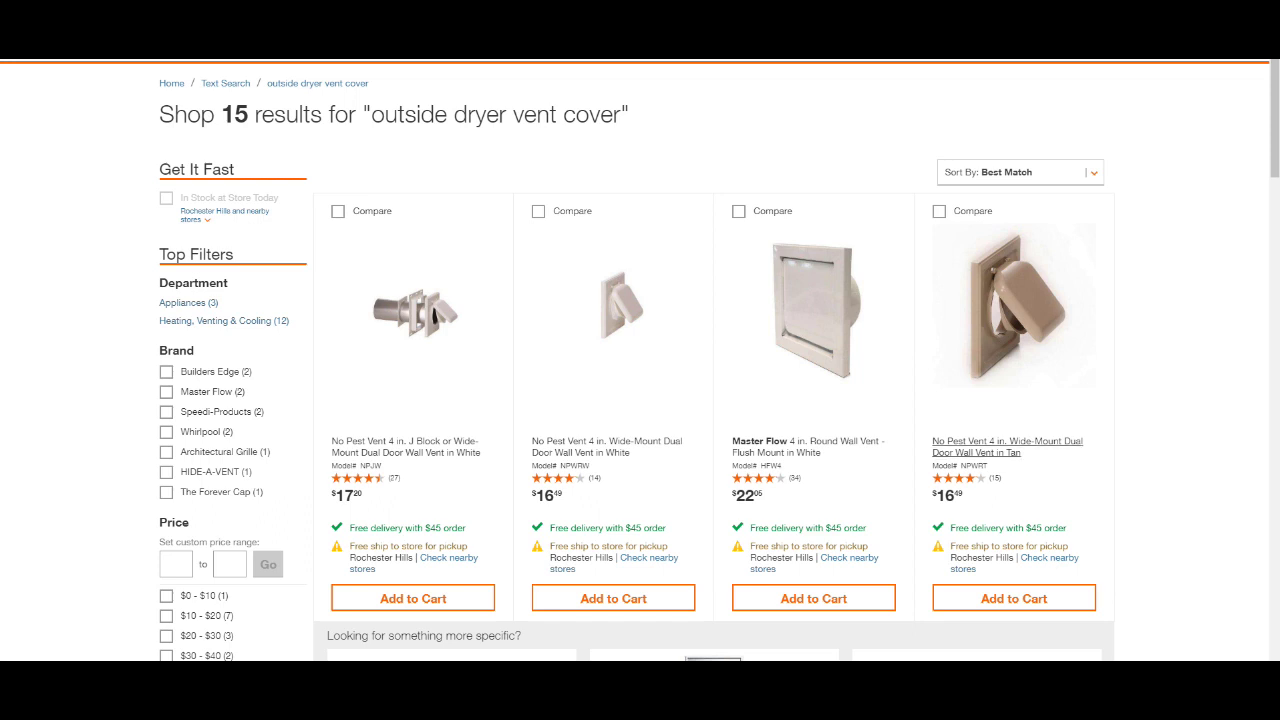
scroll(635, 361, "up", 1)
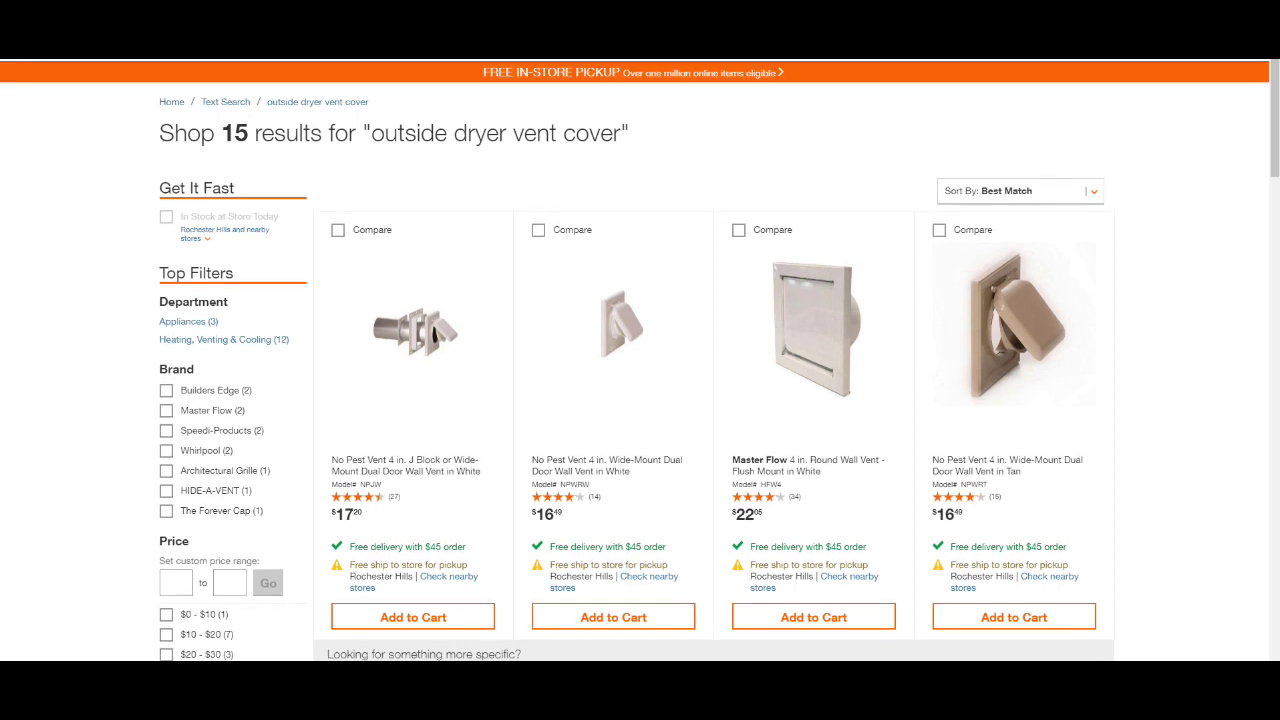
scroll(640, 360, "down", 3)
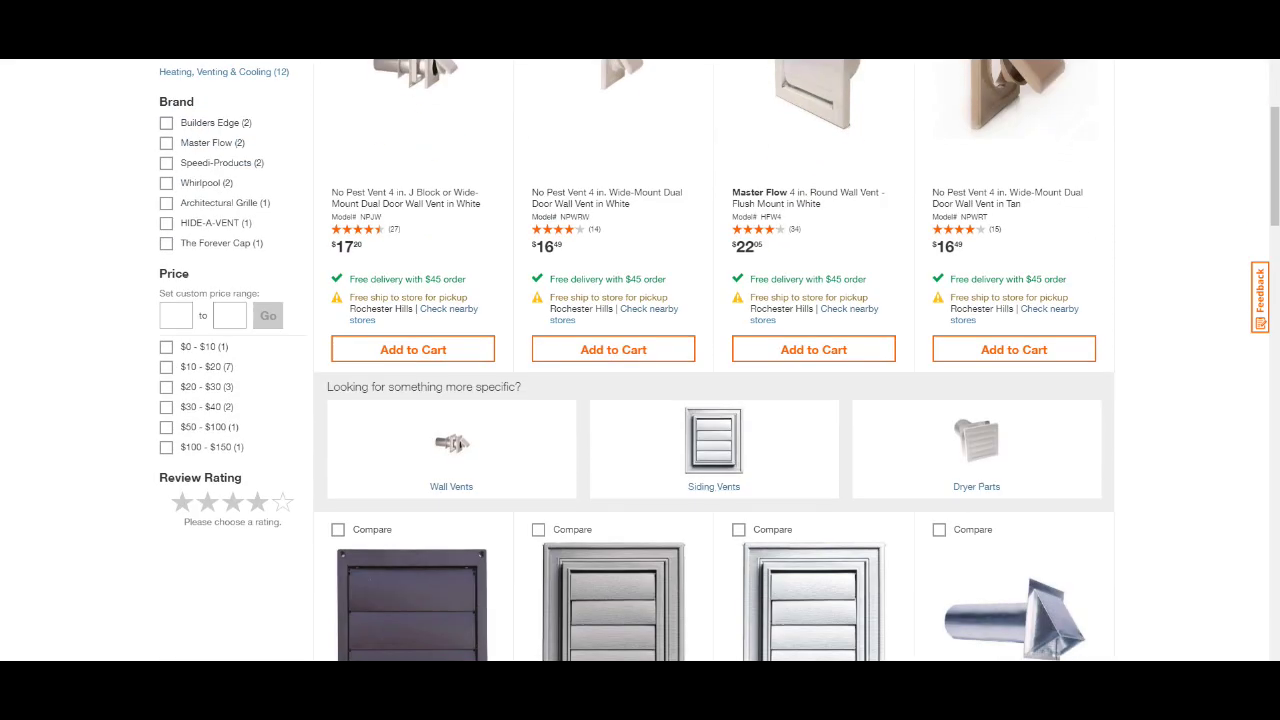
scroll(640, 360, "down", 2)
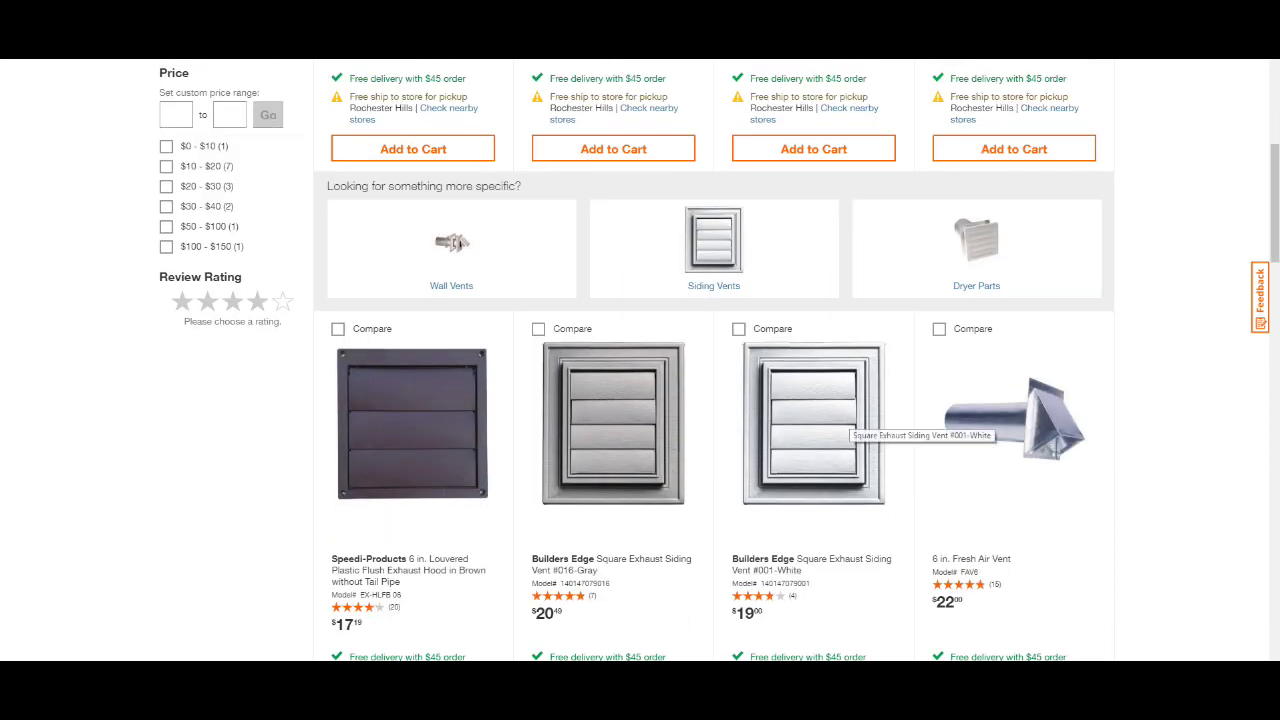
scroll(640, 360, "down", 3)
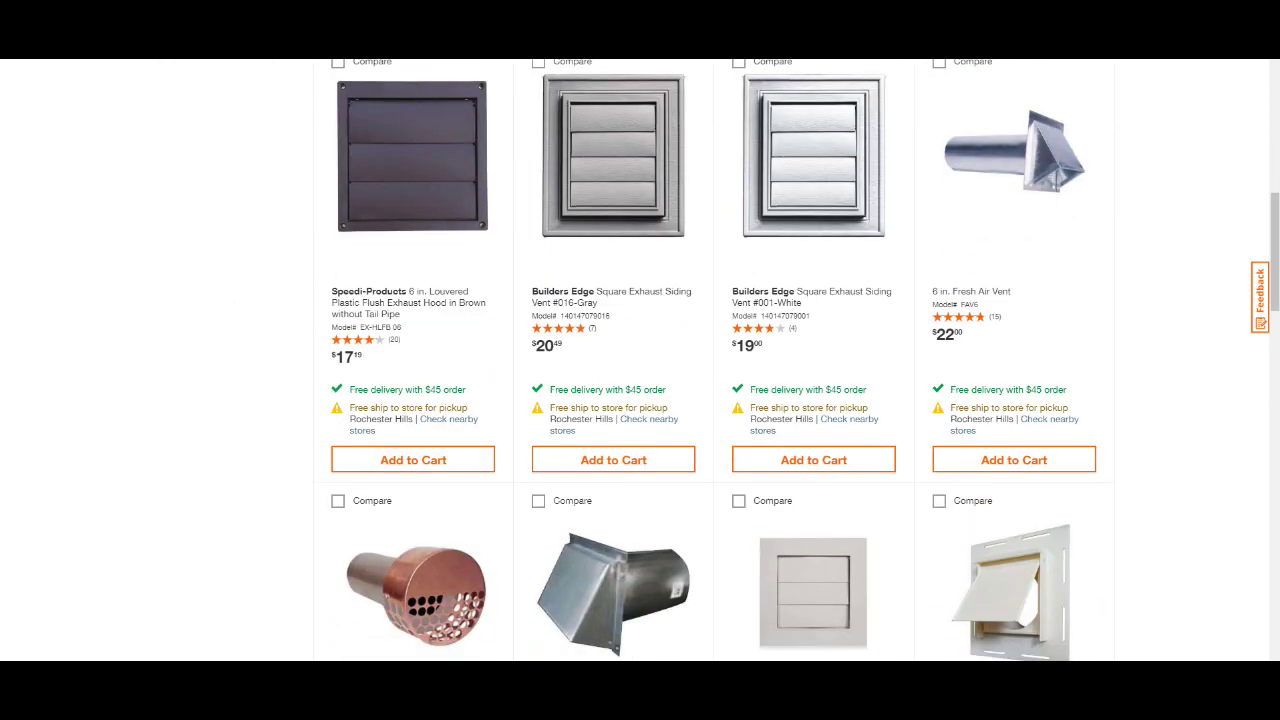
scroll(640, 360, "down", 3)
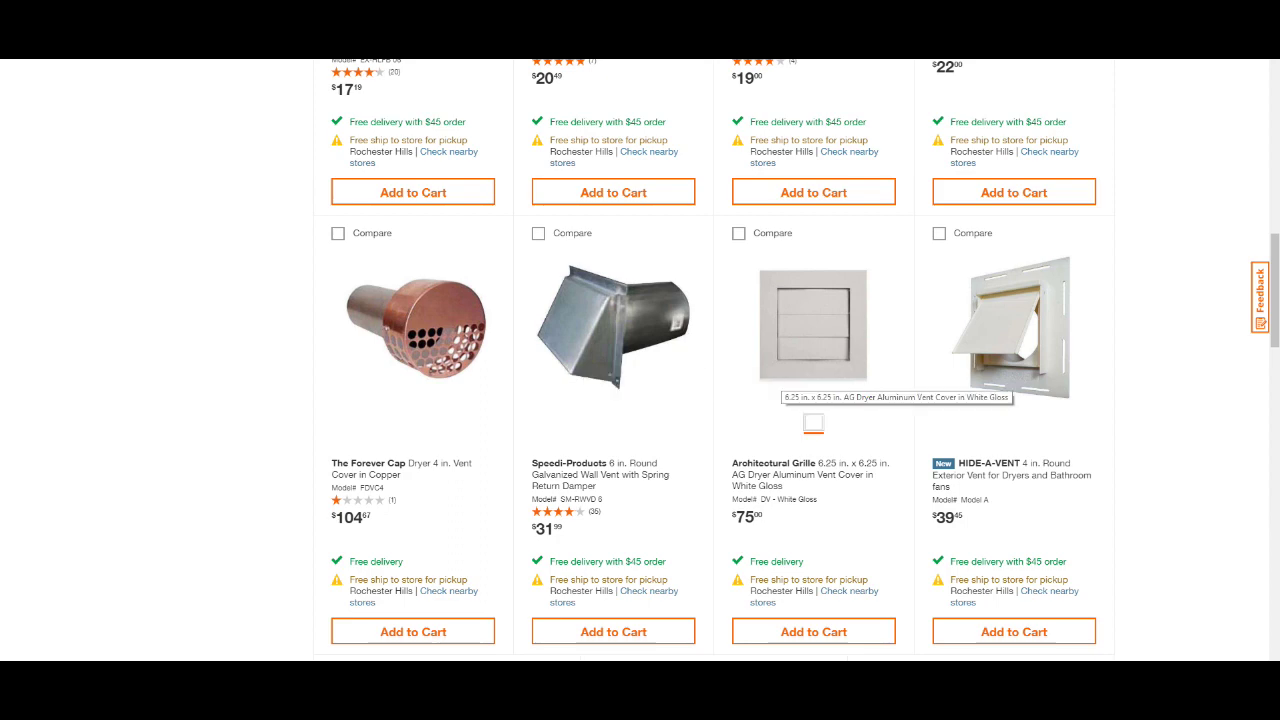
scroll(790, 390, "down", 4)
scroll(714, 360, "up", 12)
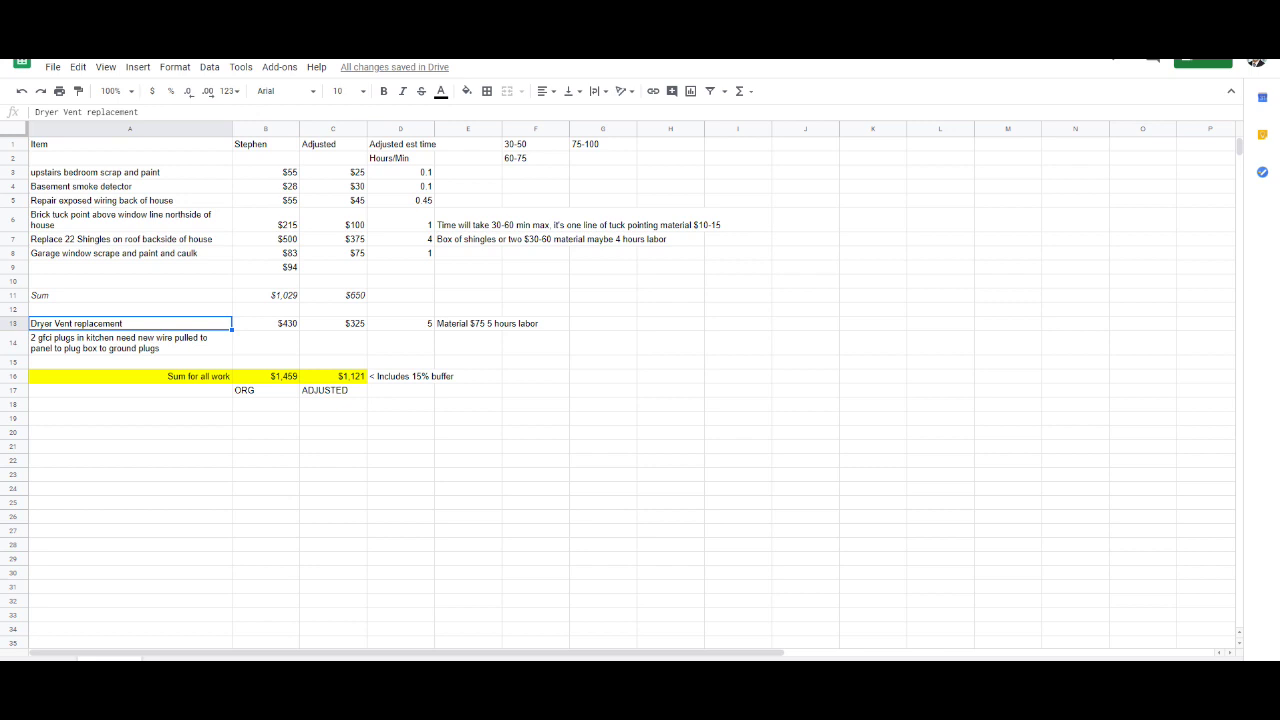
Step: Check the GFCI plug item, then switch to the Home Depot website and search for "gfi outlet"
left_click(130, 342)
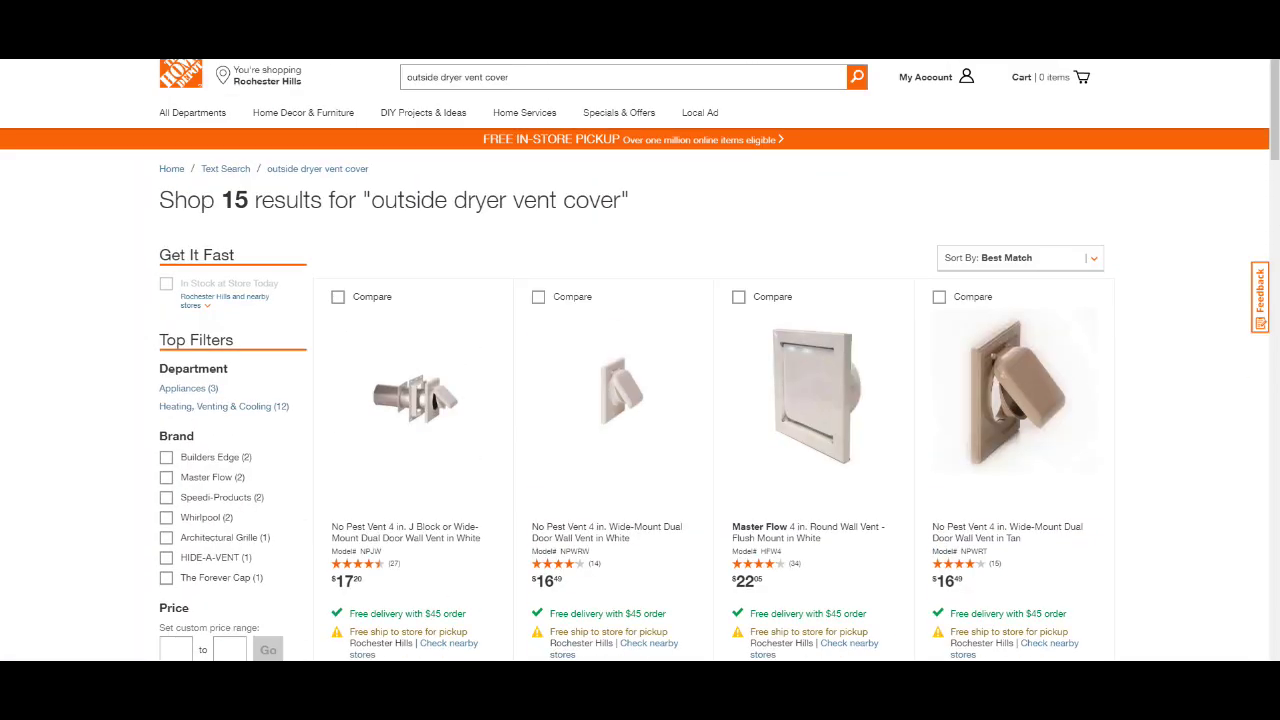
triple_click(496, 77)
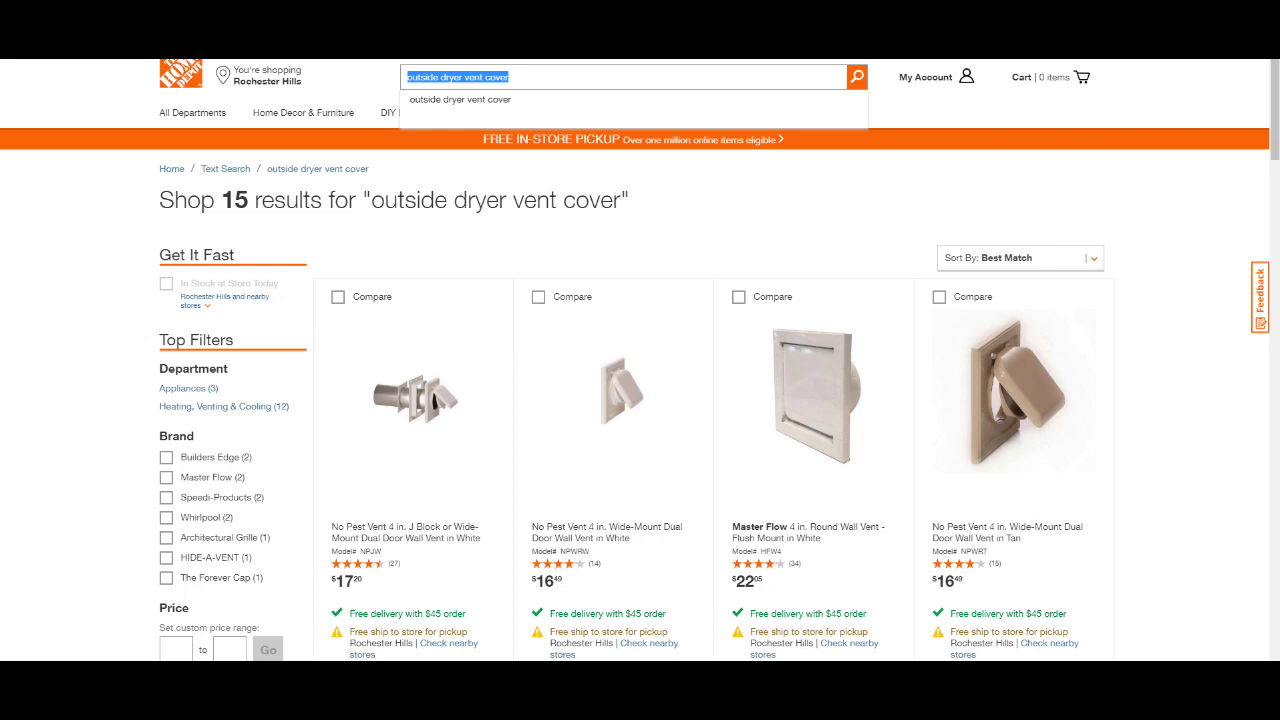
type("gfi cor")
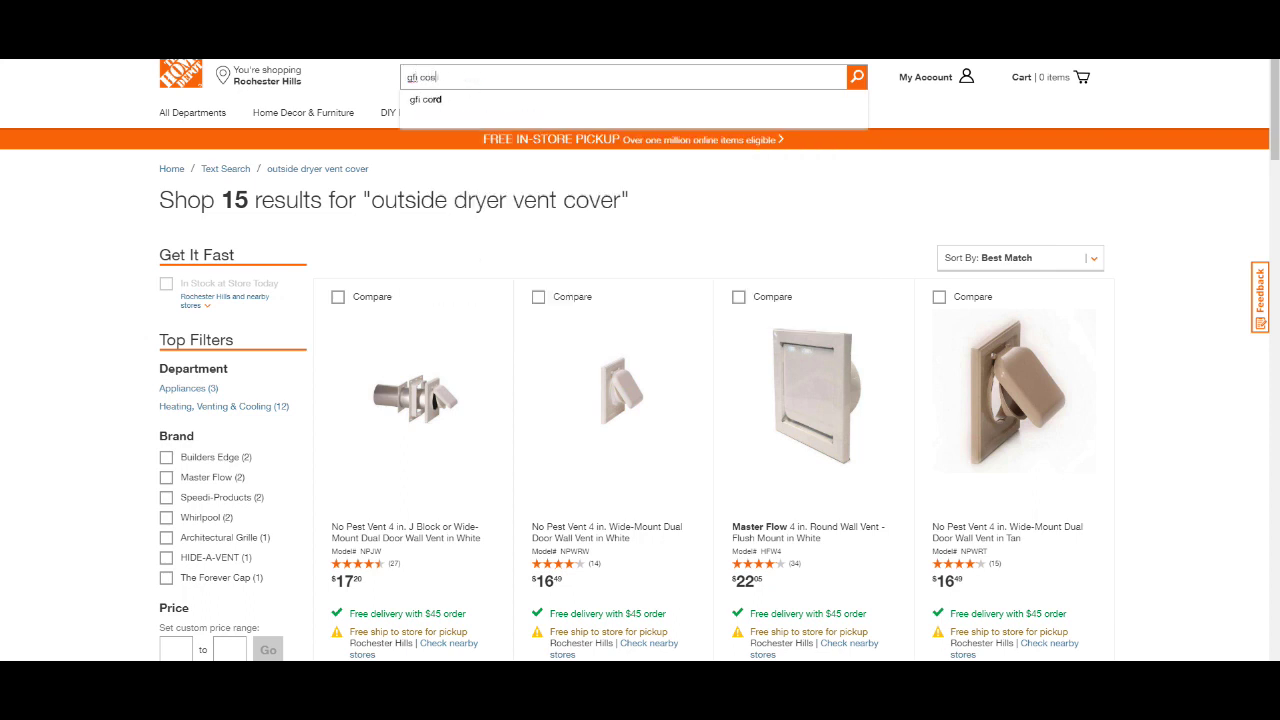
key("BackSpace")
key("BackSpace")
key("BackSpace")
type("ou")
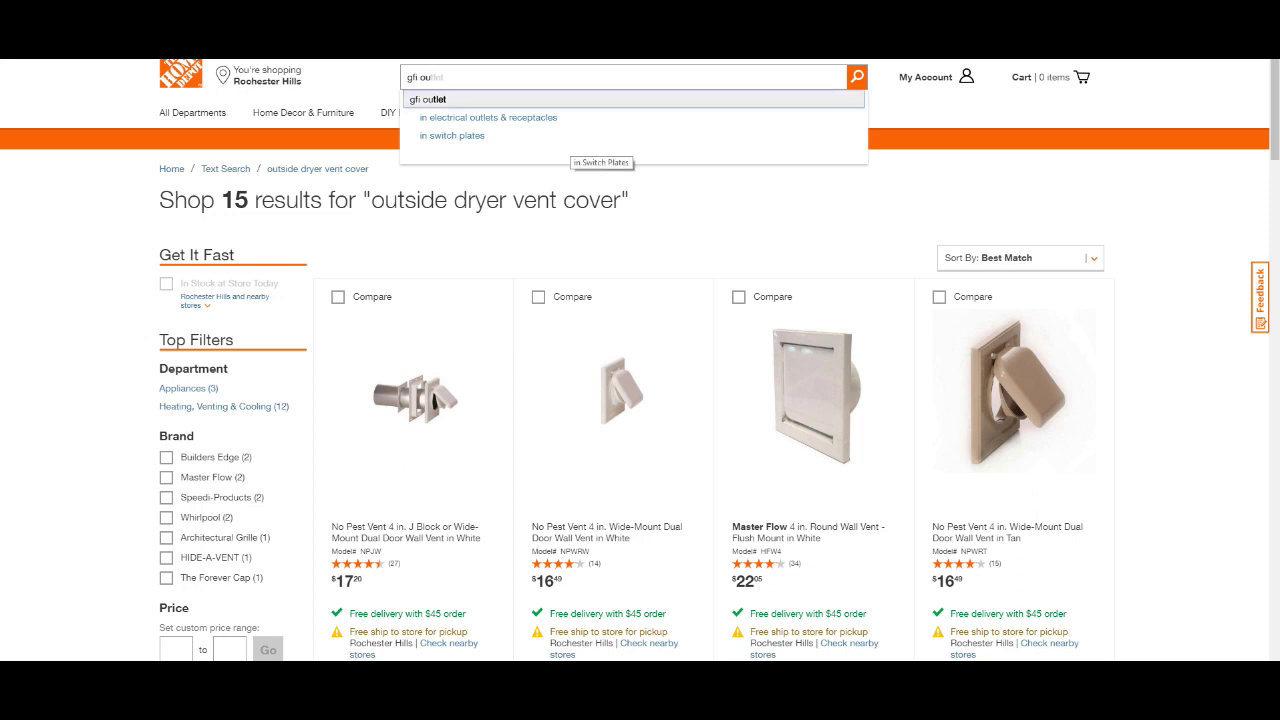
key("Return")
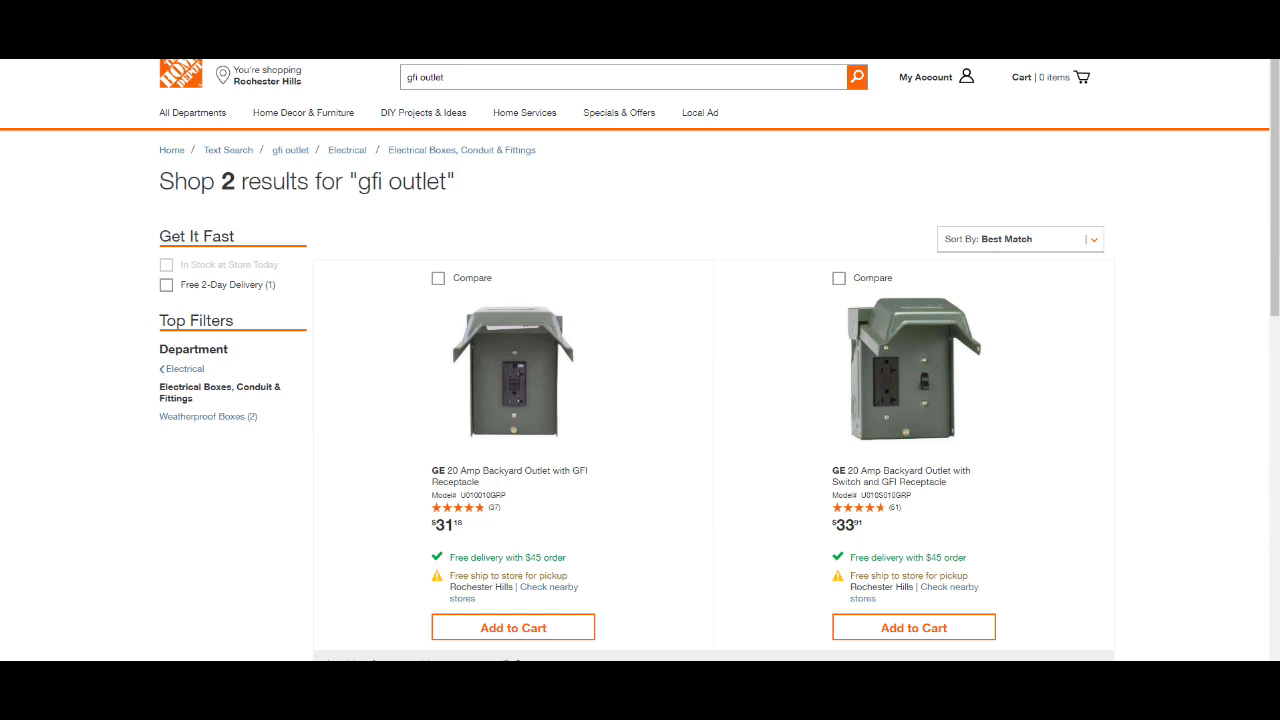
Step: Show the electrical outlets and receptacles for the "gfi outlet" search and examine the models and prices of the GFCI outlets
scroll(640, 360, "down", 5)
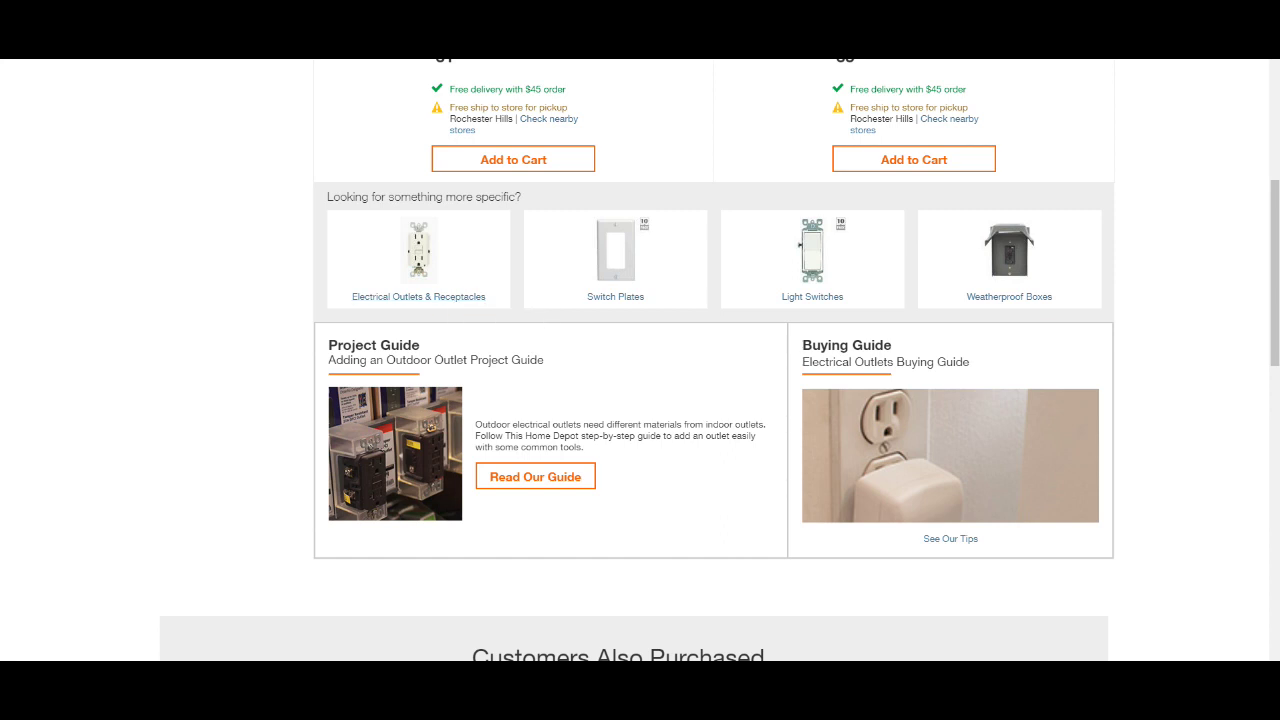
key("alt+Left")
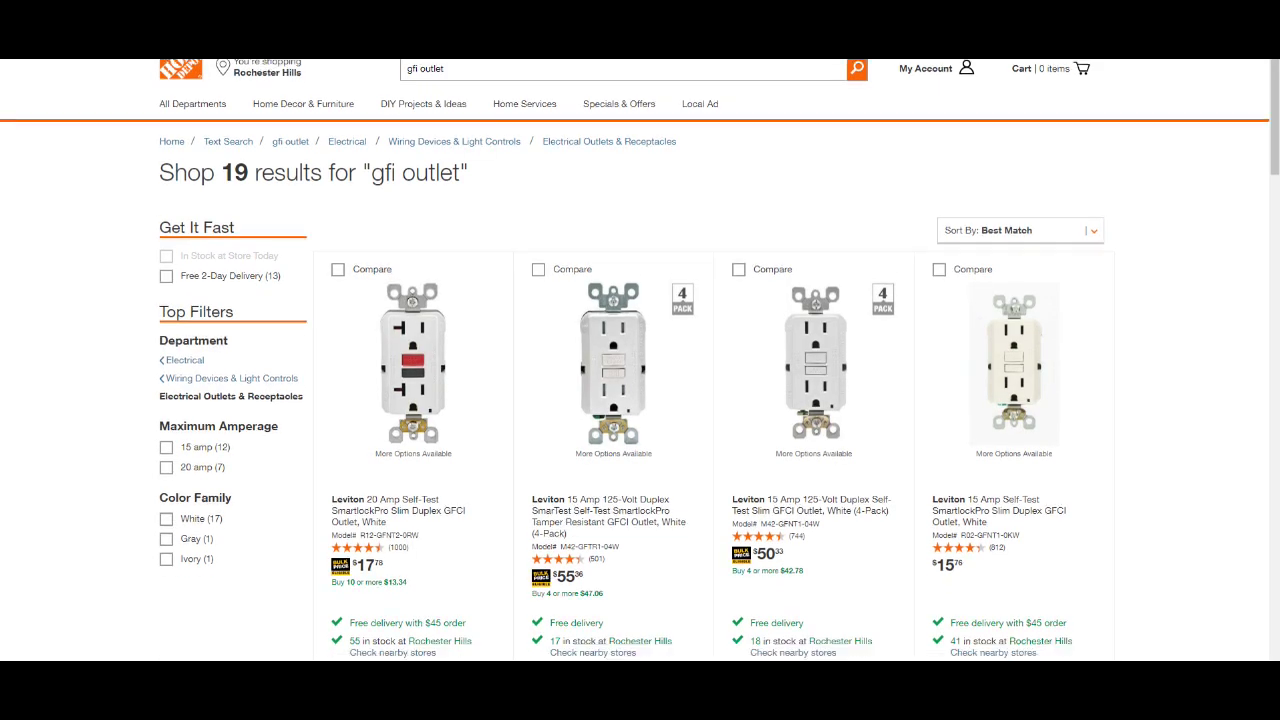
scroll(640, 360, "down", 2)
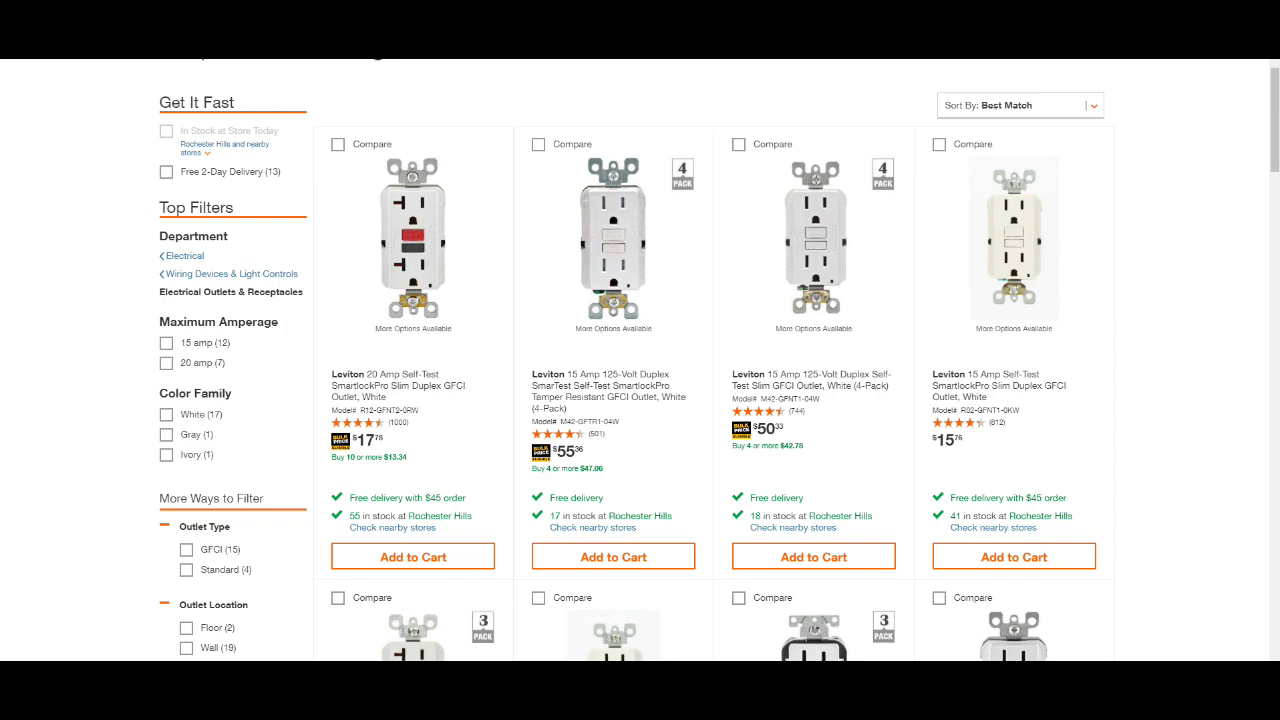
scroll(640, 360, "down", 5)
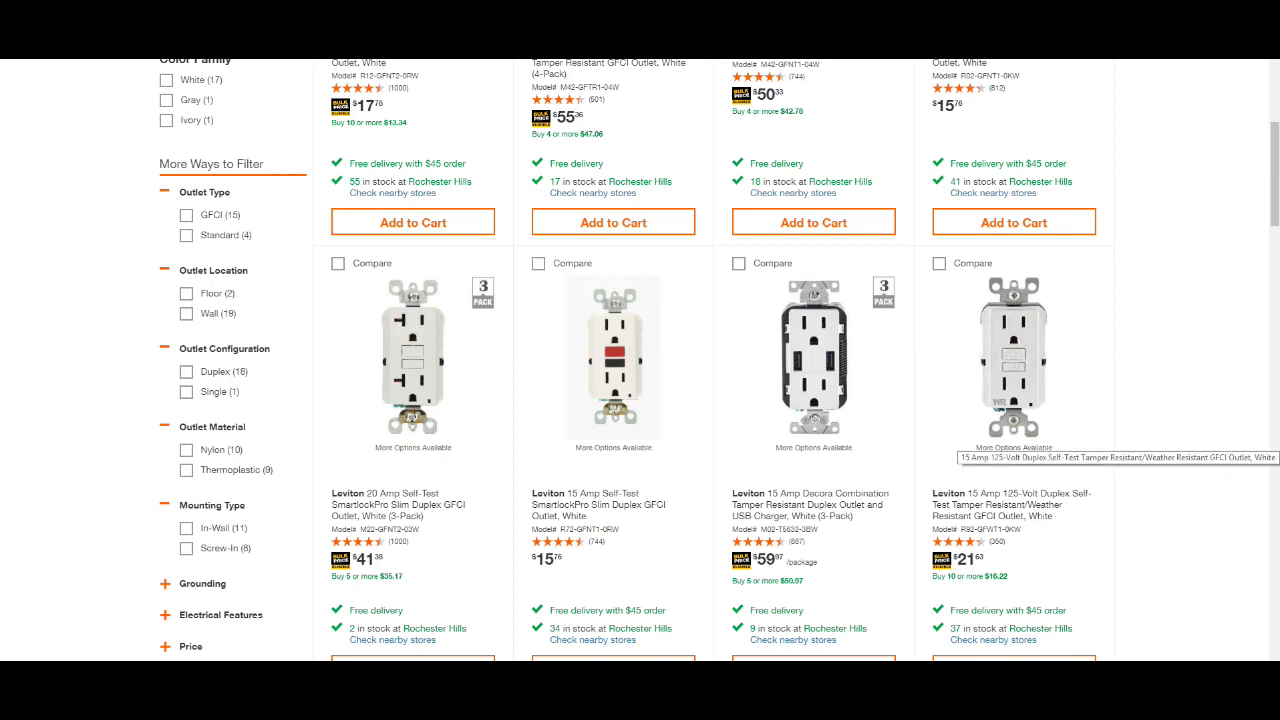
scroll(958, 440, "down", 5)
scroll(640, 400, "down", 3)
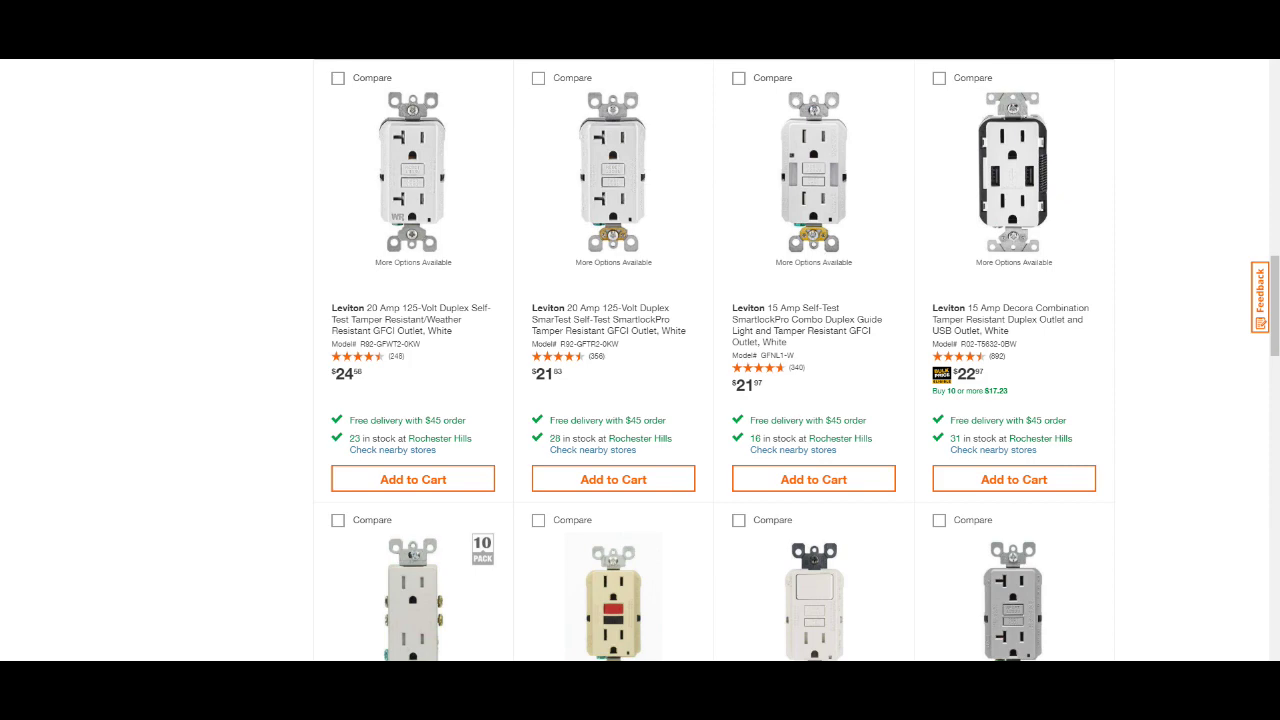
scroll(800, 330, "down", 2)
scroll(700, 360, "down", 5)
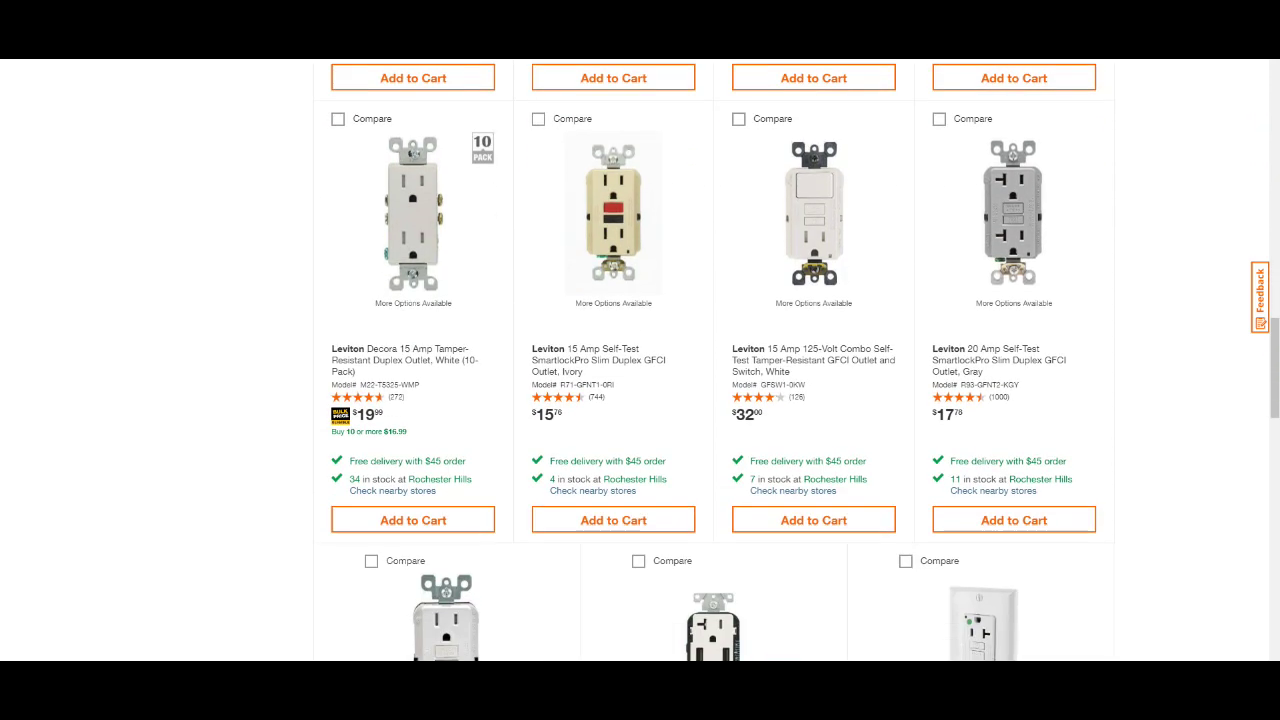
scroll(980, 423, "down", 3)
scroll(980, 423, "up", 12)
scroll(700, 360, "up", 8)
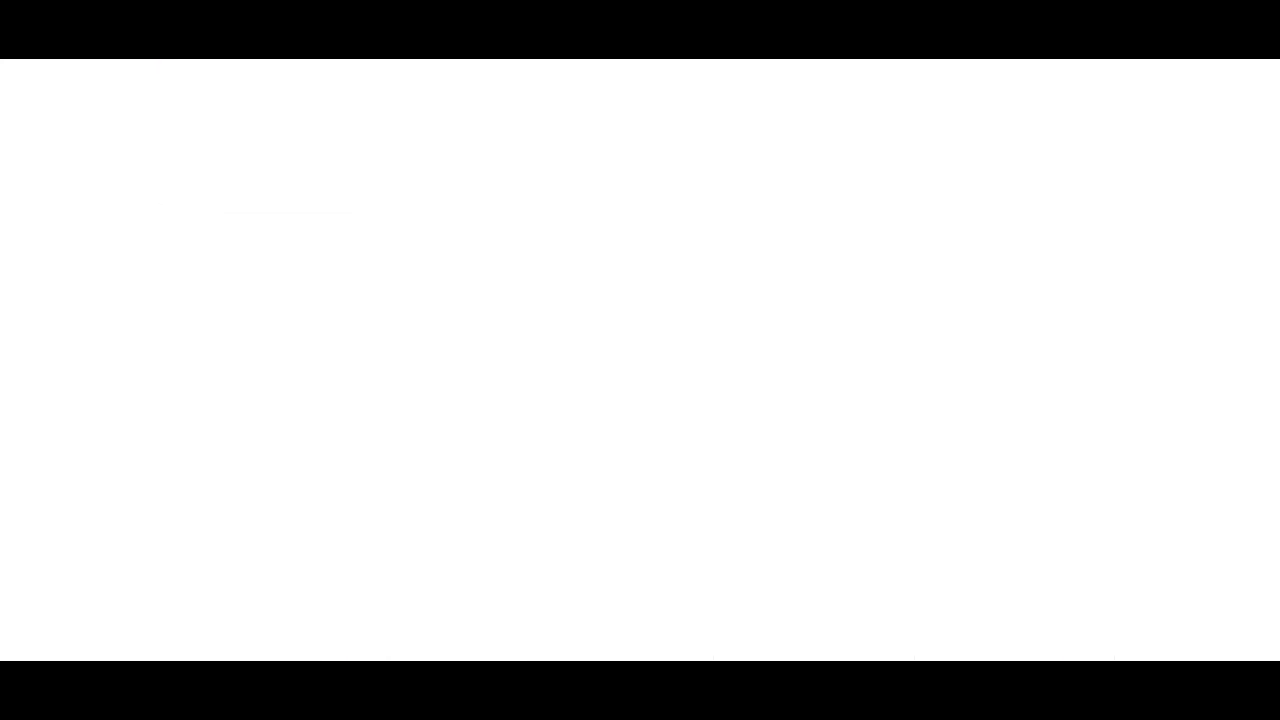
Step: Return to the spreadsheet and check the dryer vent replacement's material and labor note, quoted cost and adjusted cost formula
left_click(496, 325)
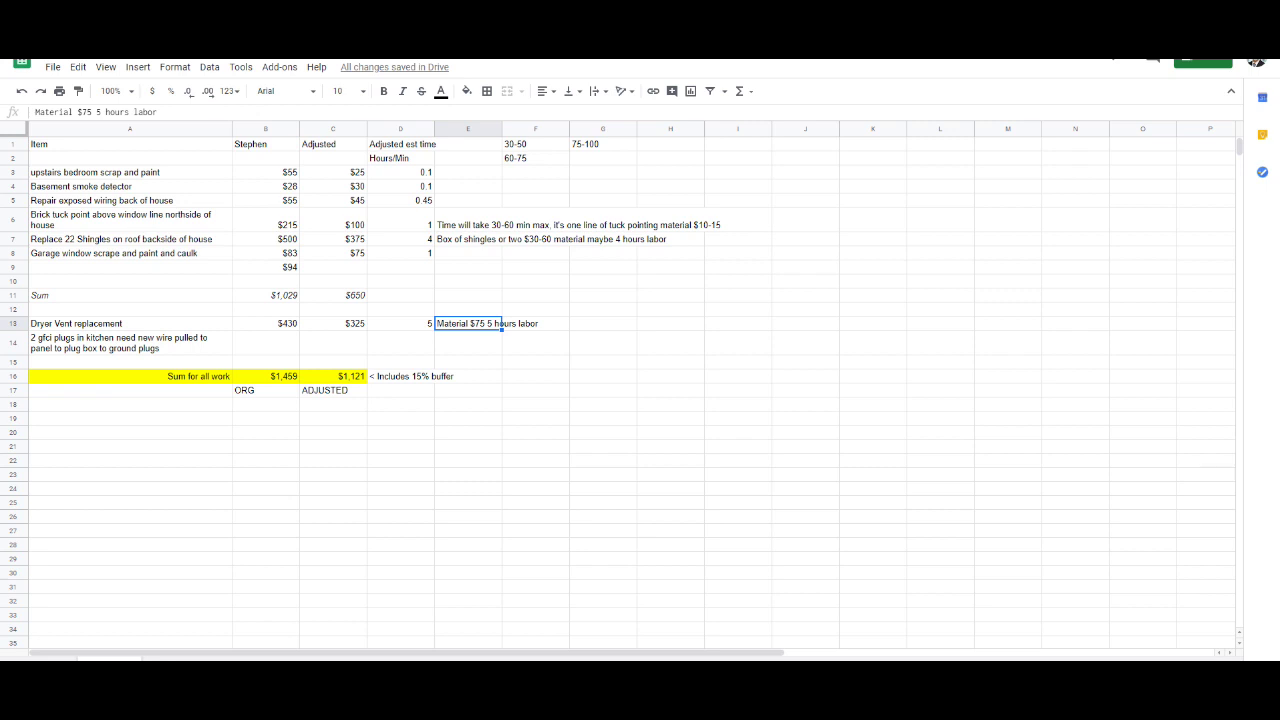
left_click(333, 343)
key("Left")
key("Up")
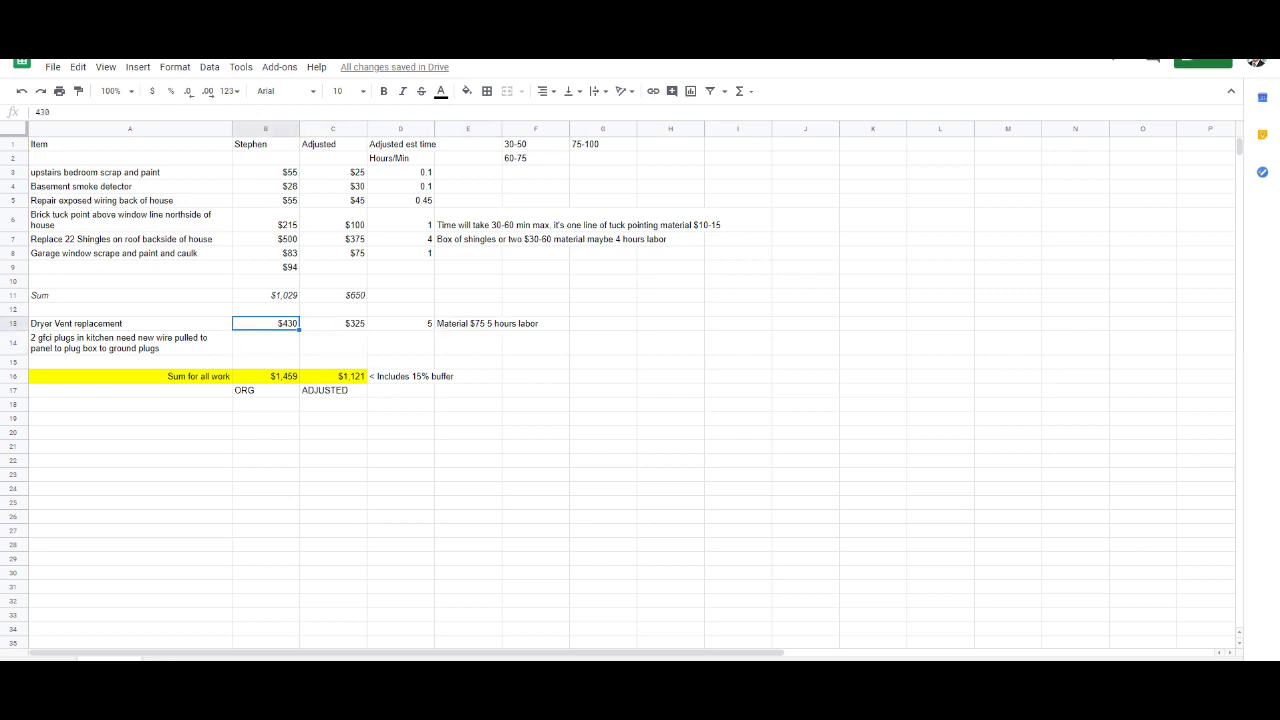
key("Right")
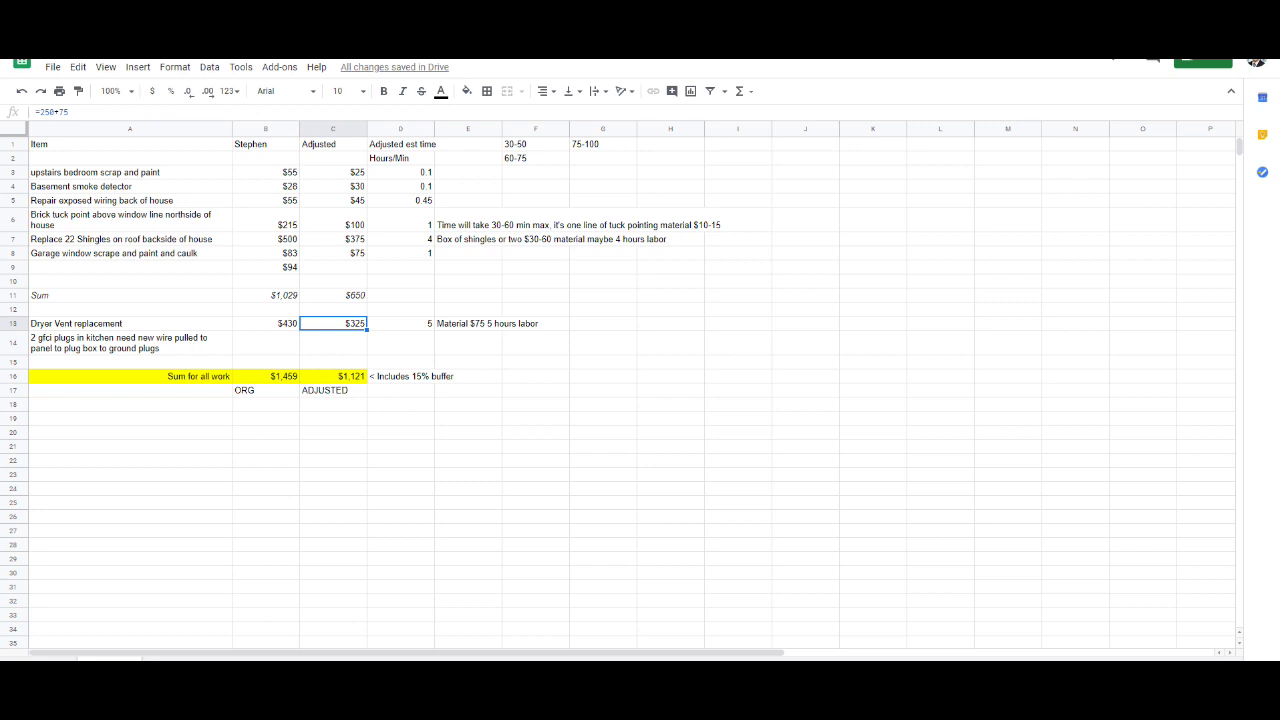
Step: Calculate five hours of labor at 30 plus 75 of material in cell G14 with the formula =5*30+75
left_click(603, 342)
type("=5*")
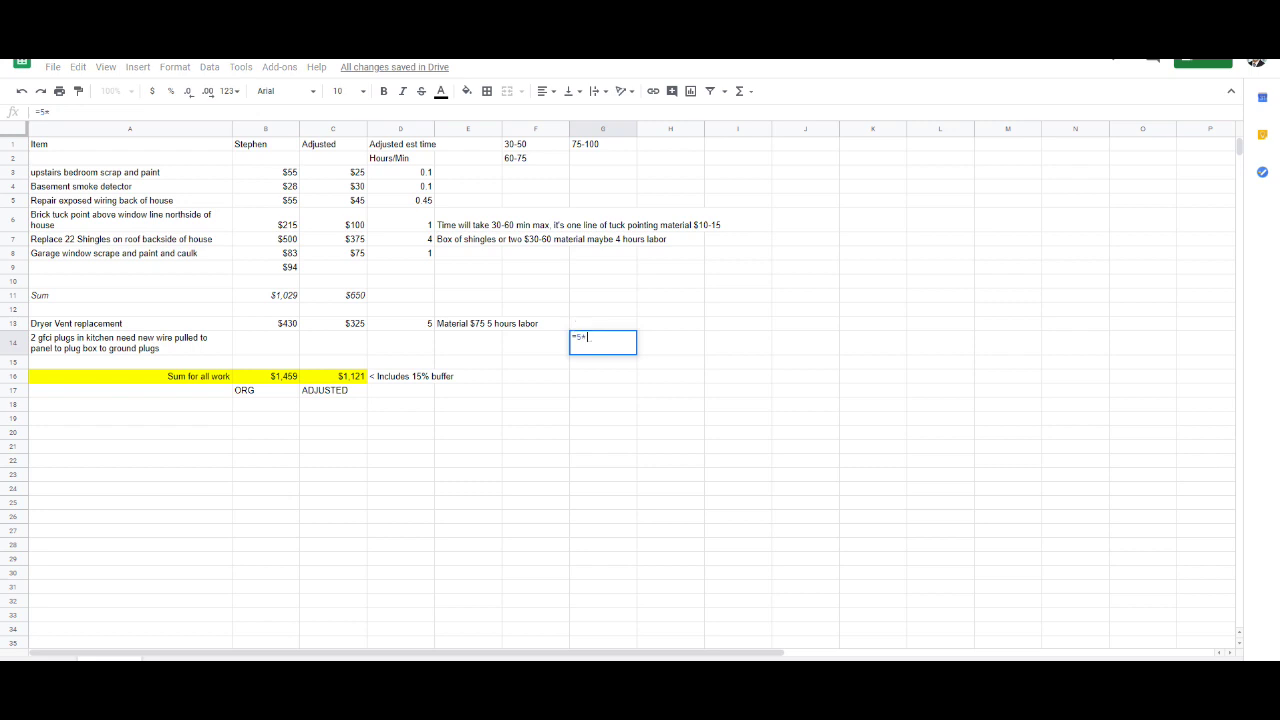
type(".30")
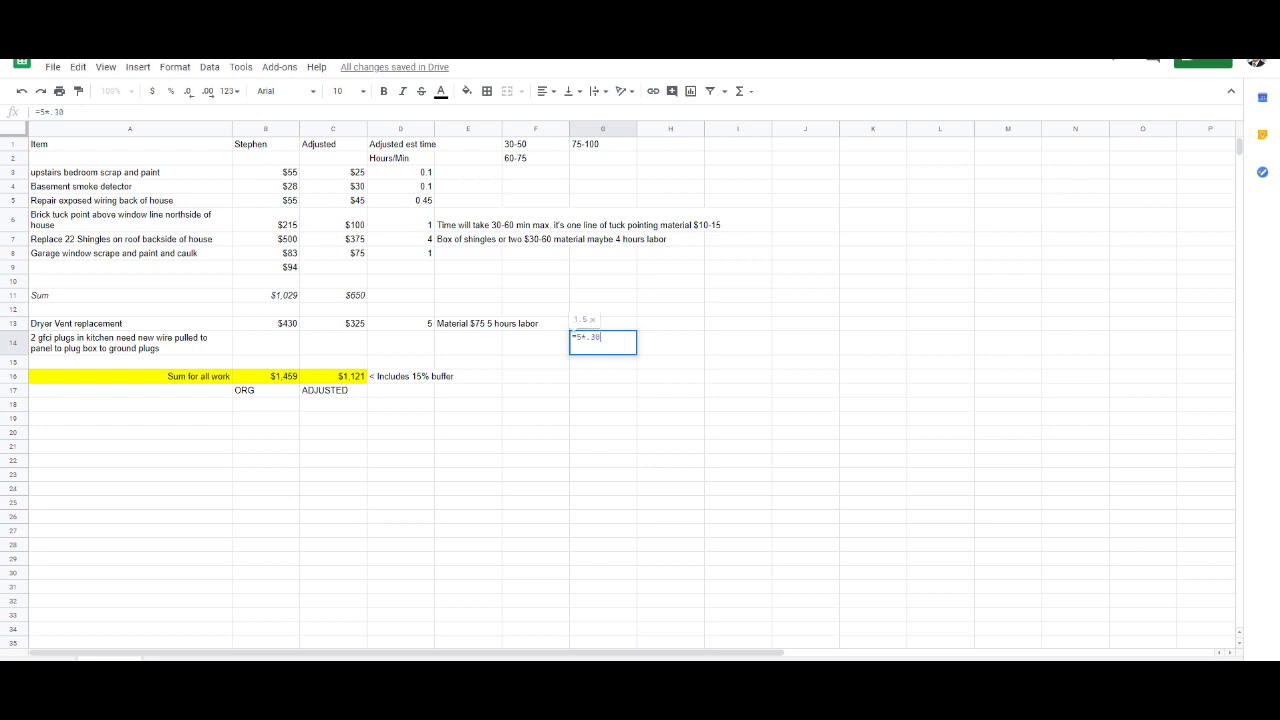
key("BackSpace")
key("BackSpace")
key("BackSpace")
type("30+75")
key("Return")
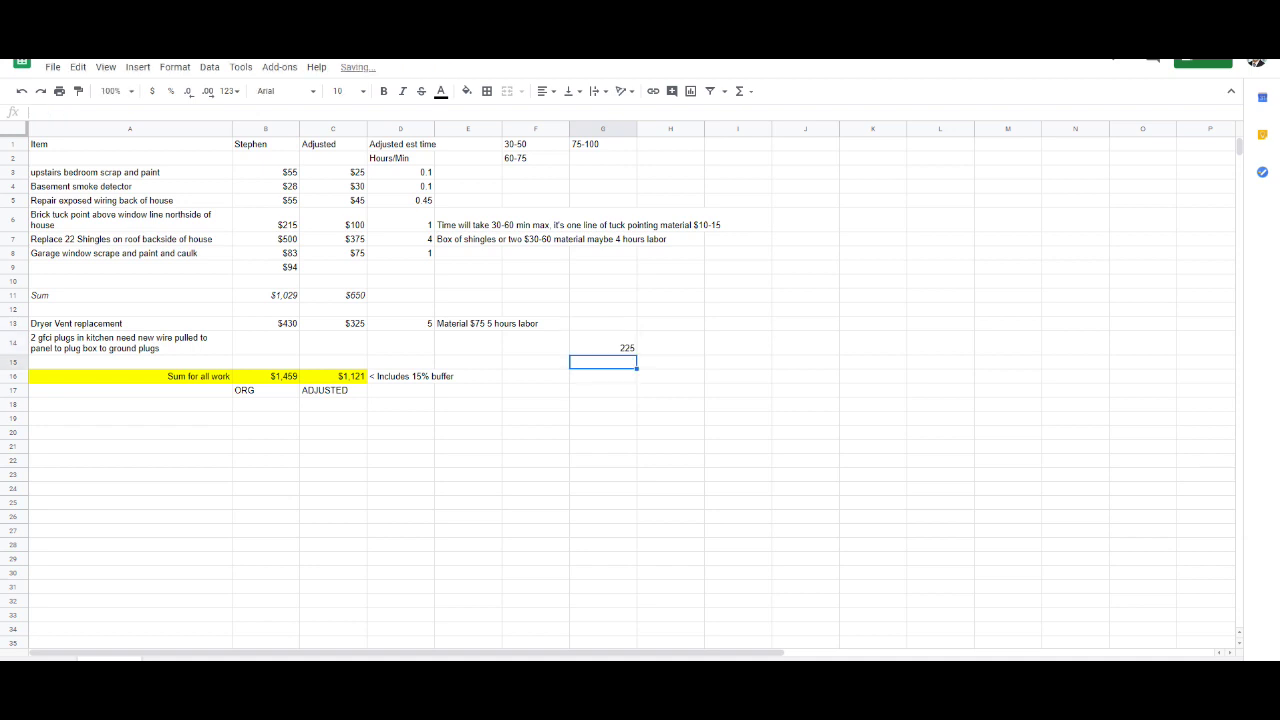
left_click(670, 376)
left_click(603, 342)
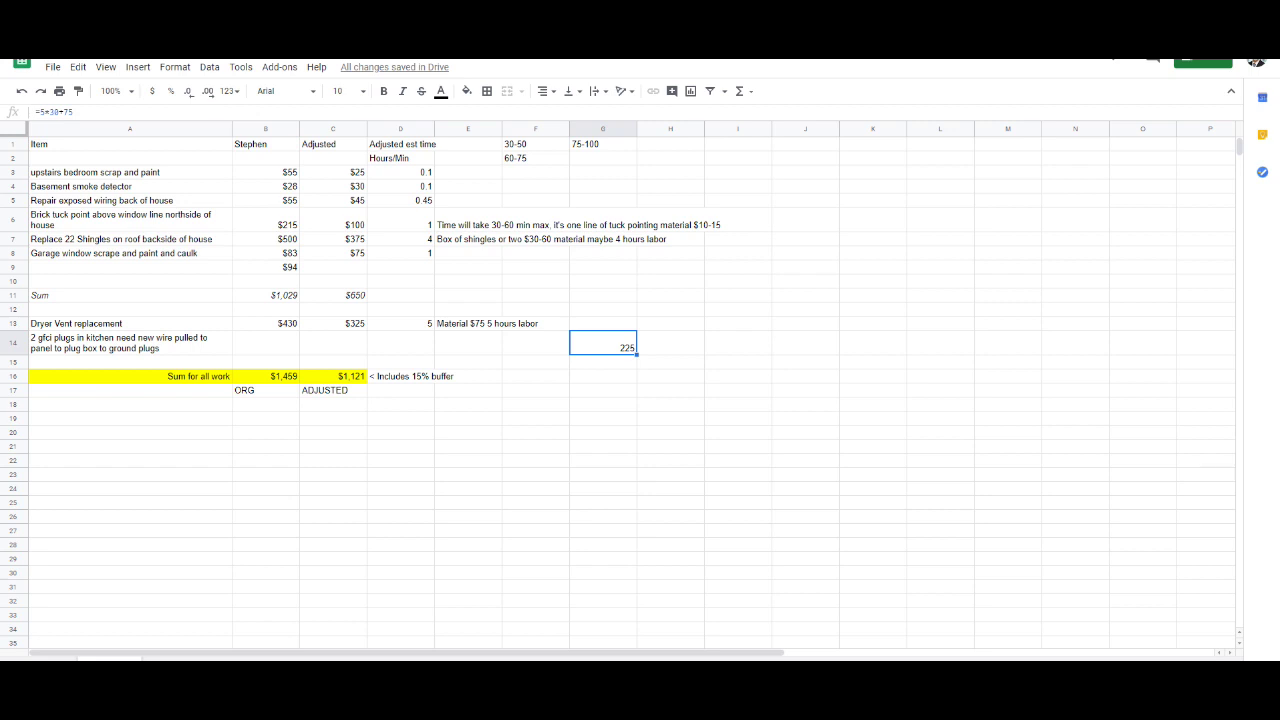
Step: Check the formula of the adjusted sum for all work and the buffer note beside it
left_click(603, 418)
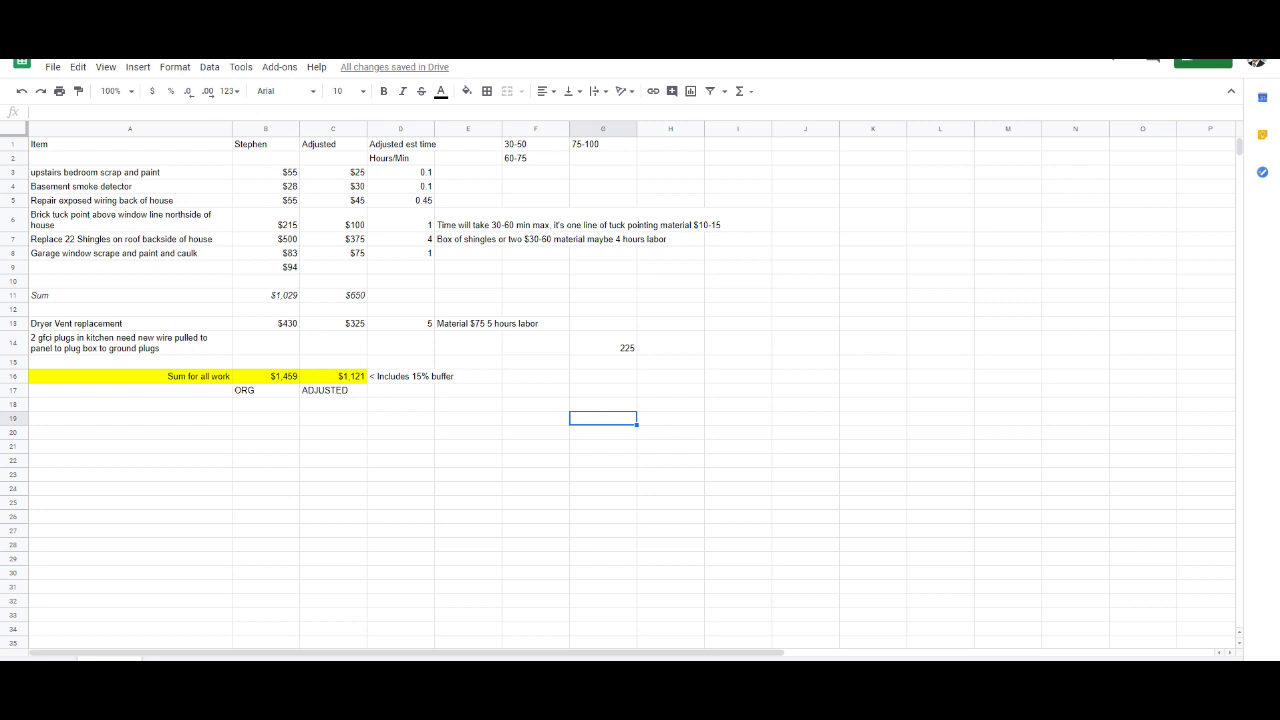
left_click(333, 376)
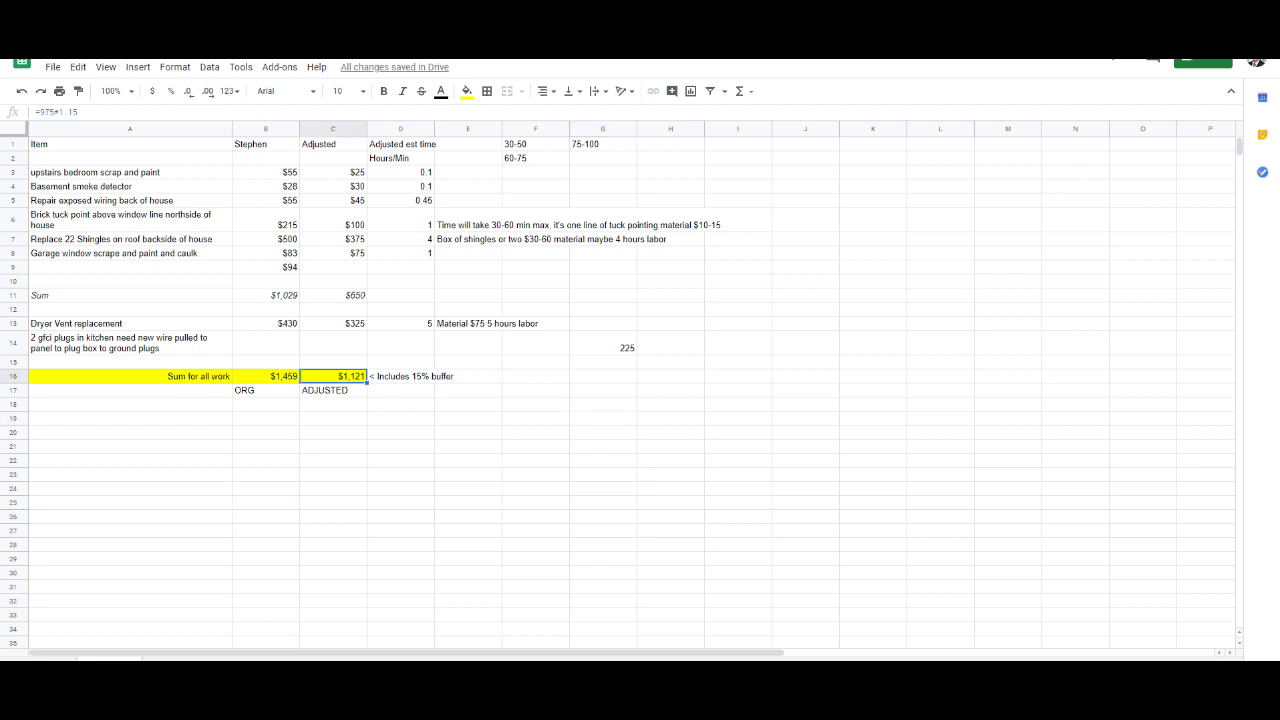
left_click(432, 377)
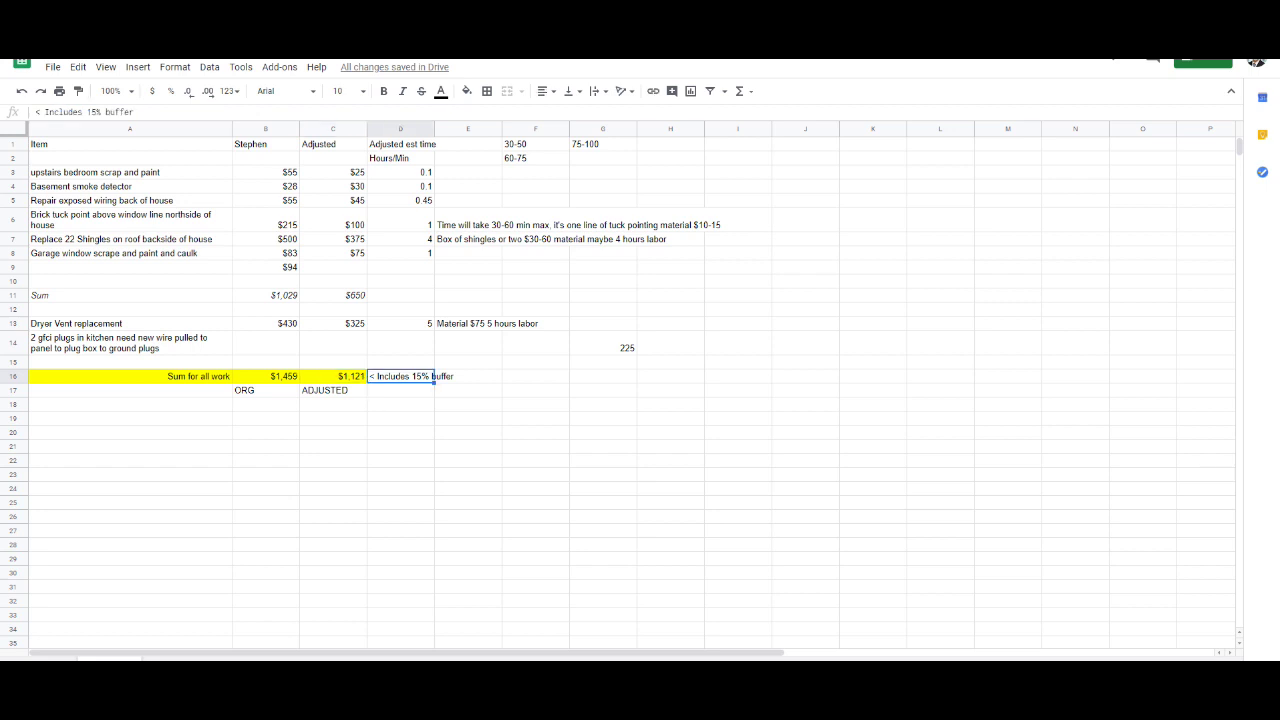
Step: Set the adjusted sum for all work to a 10% buffer with the formula =975*1.10
double_click(303, 376)
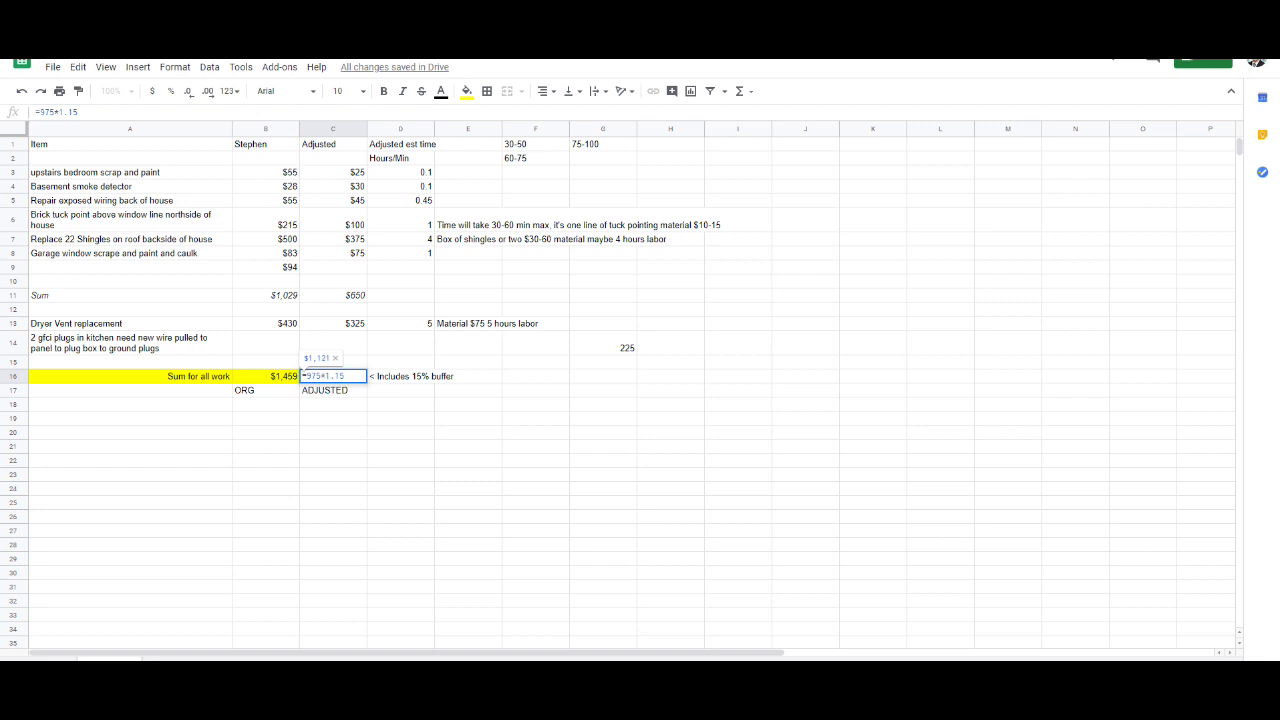
left_click(333, 460)
left_click(333, 376)
key("F2")
key("BackSpace")
type("0")
key("Return")
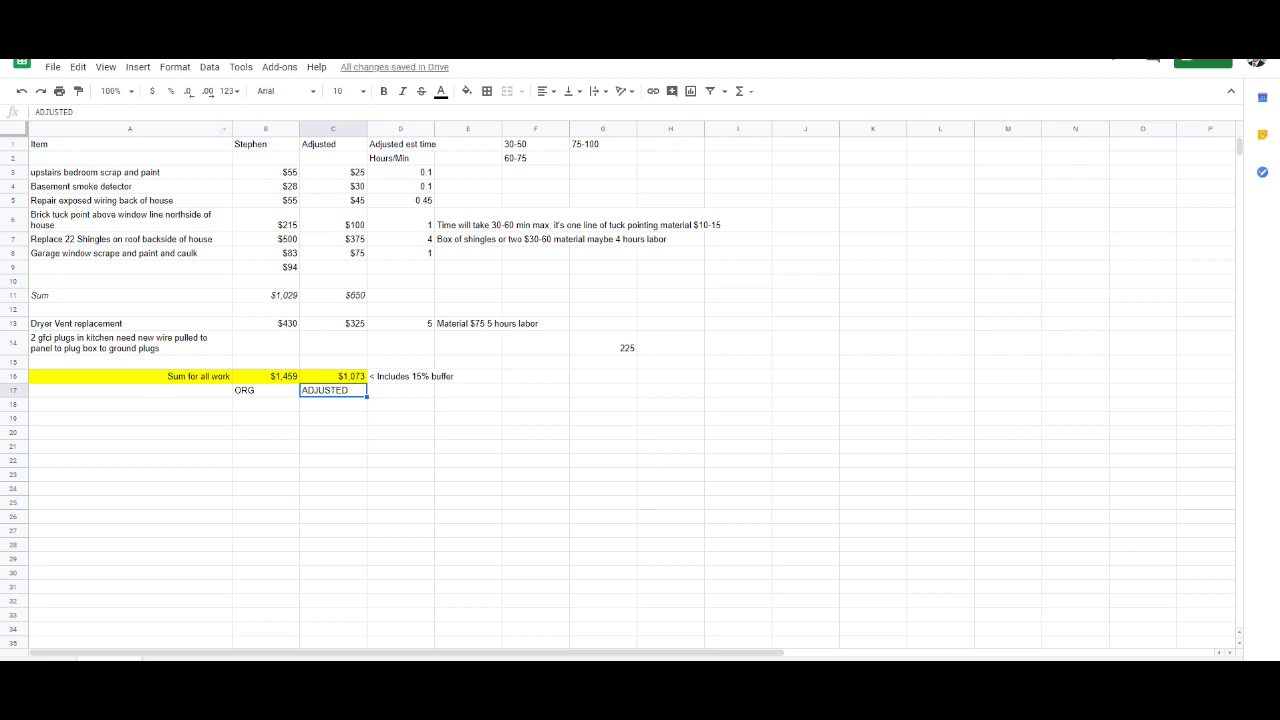
Step: Restore the 15% buffer in the adjusted sum for all work with the formula =975*1.15
left_click(333, 376)
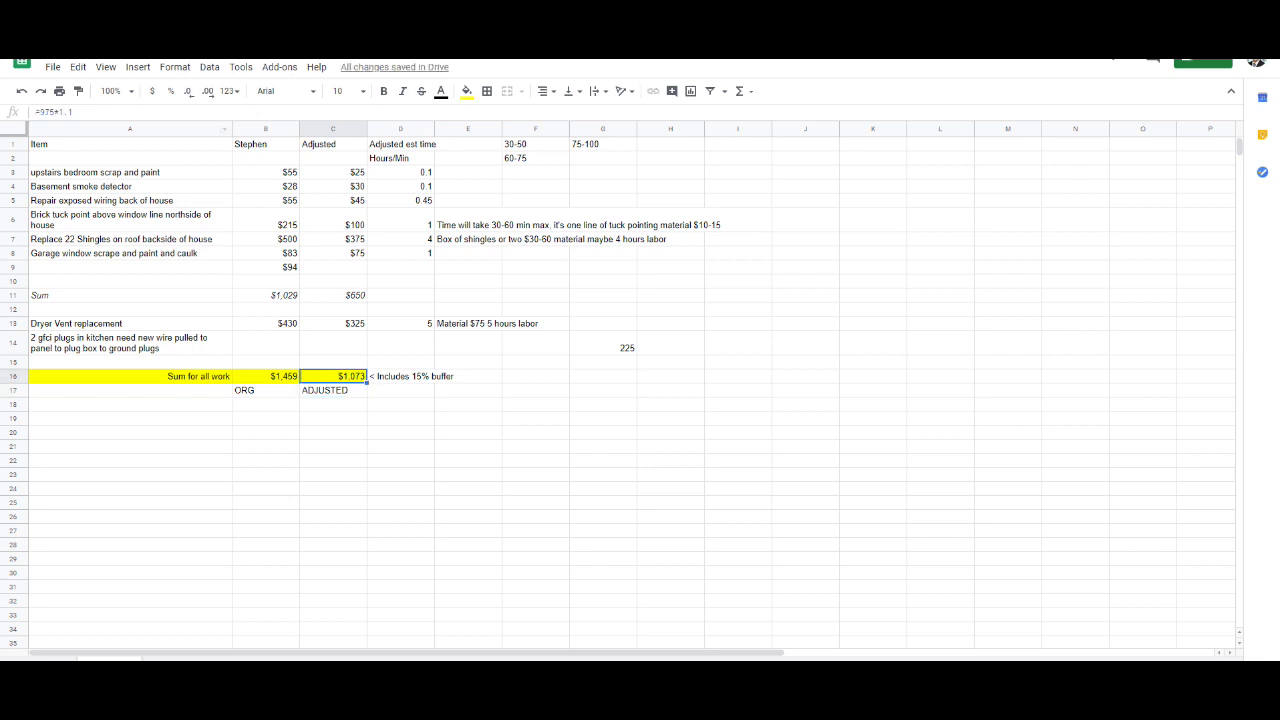
left_click(73, 112)
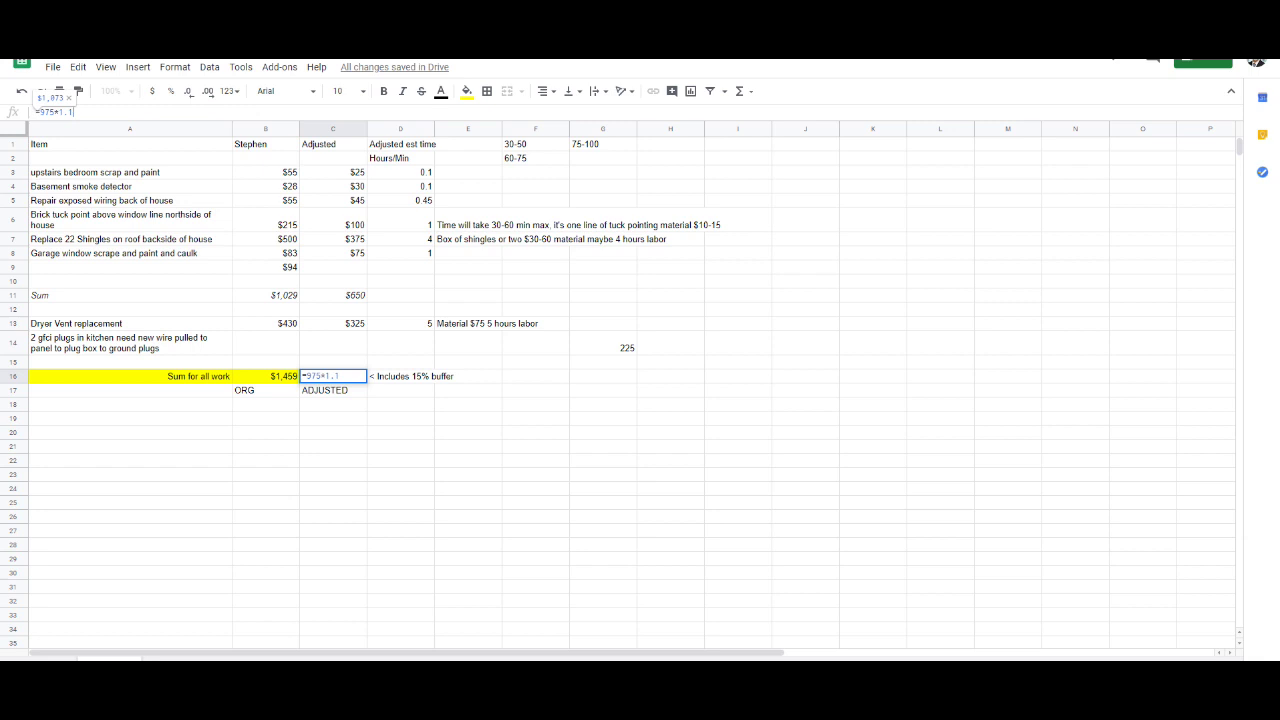
key("Return")
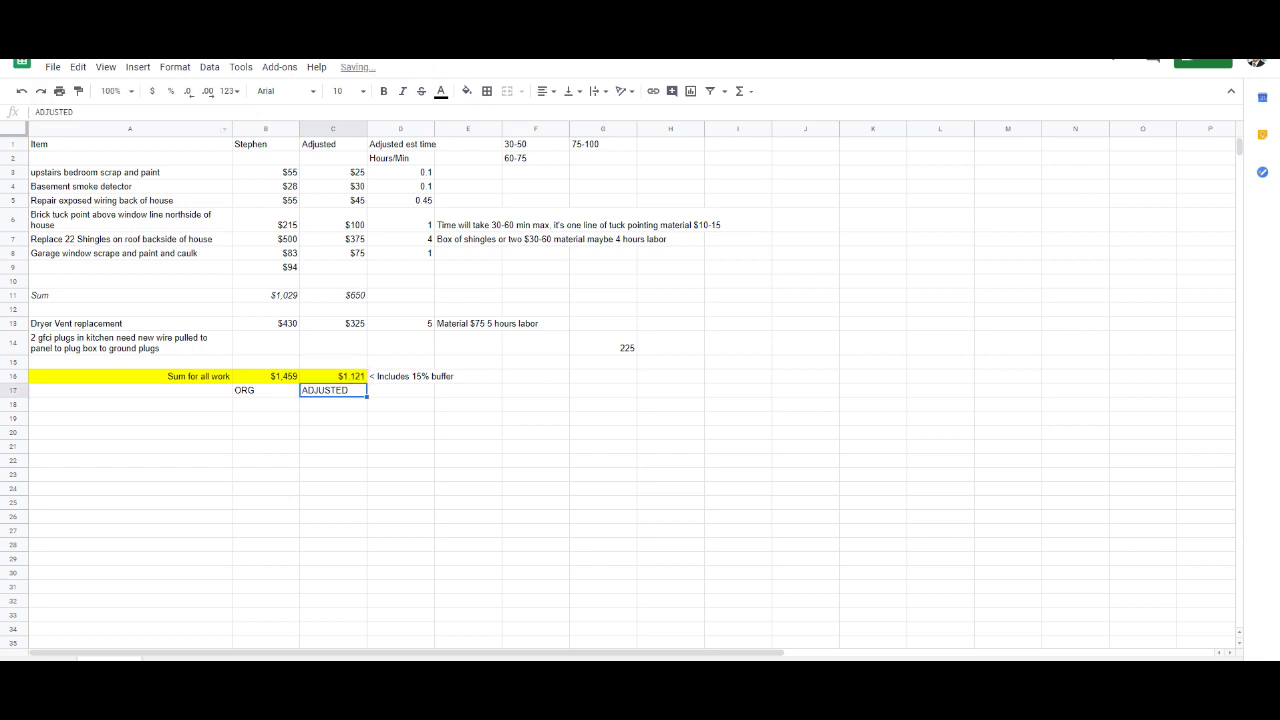
left_click(333, 432)
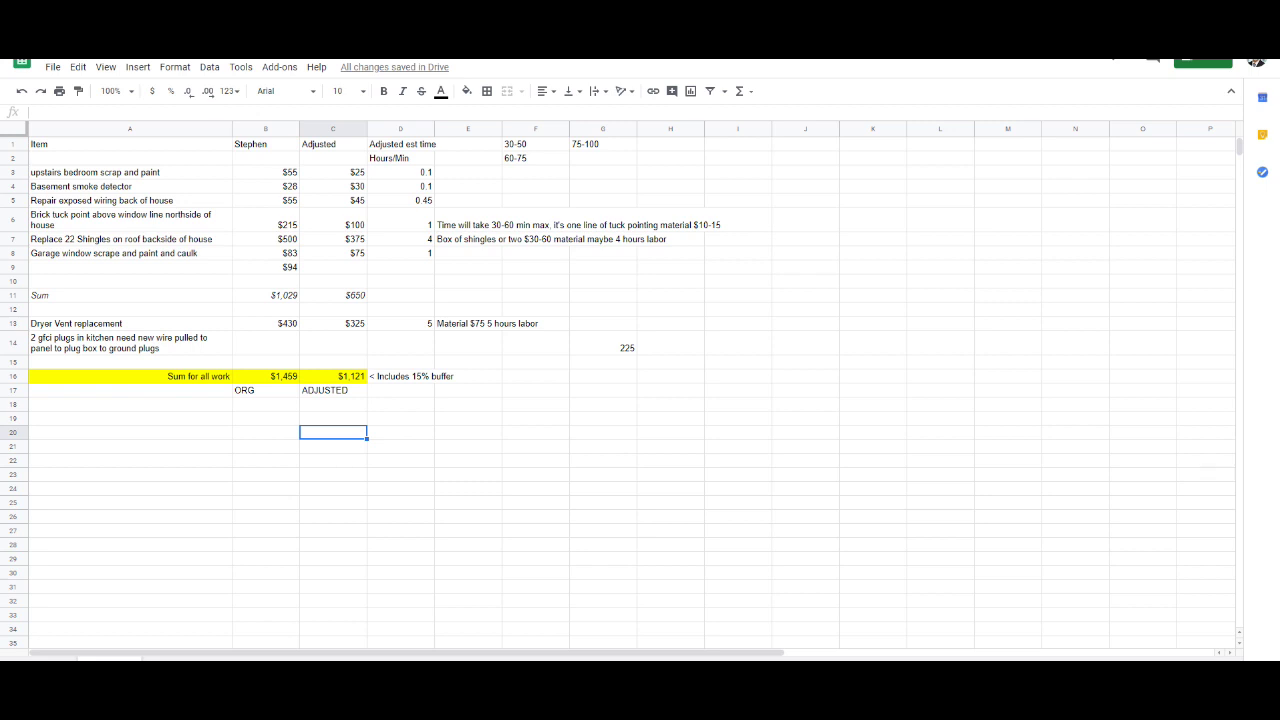
Step: Look at the 15% buffer note beside the adjusted sum for all work
left_click(432, 377)
left_click(400, 432)
left_click(432, 377)
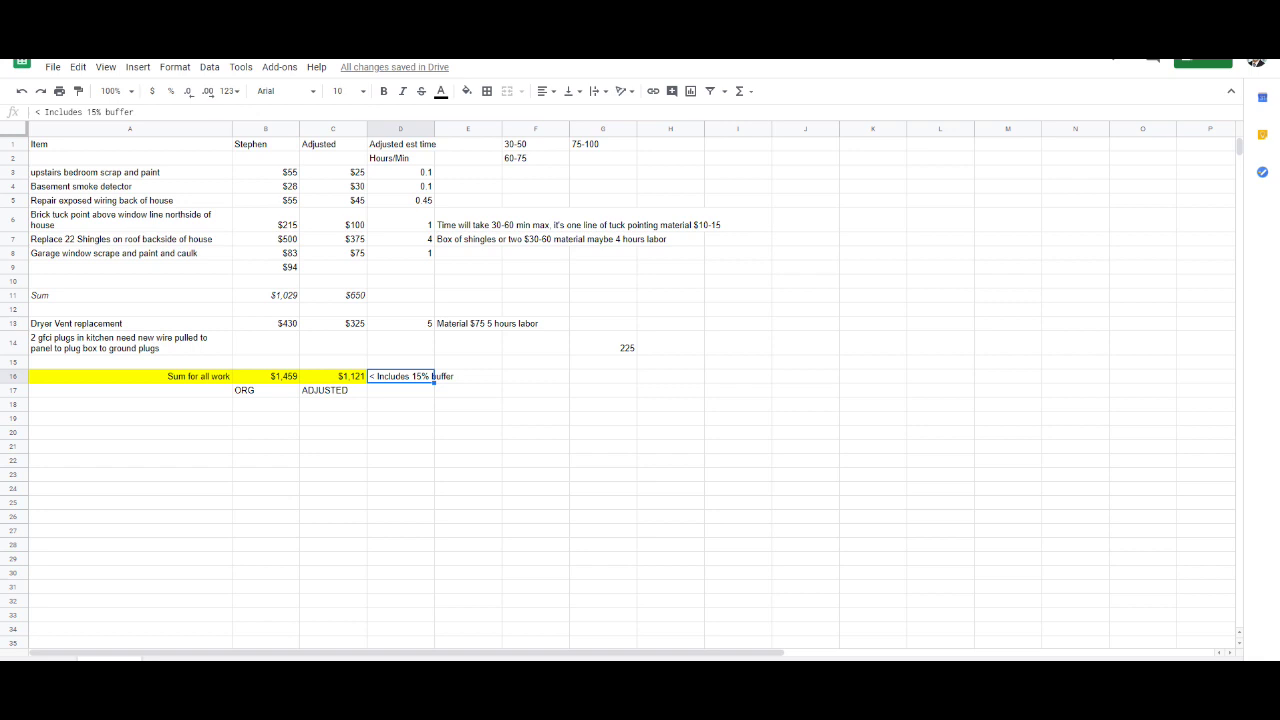
Step: Review the adjusted time estimates from the upstairs bedroom row down to the sum row, and check the unnamed item in row 9
left_click(400, 172)
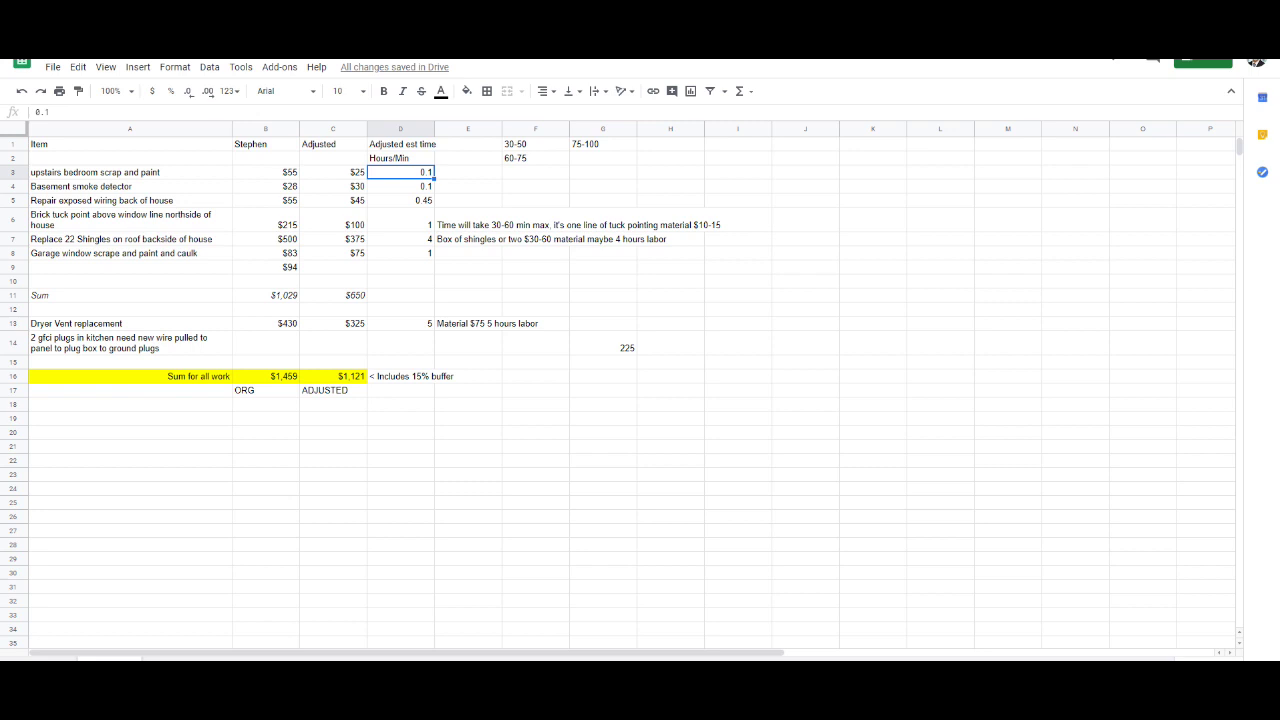
left_click(468, 172)
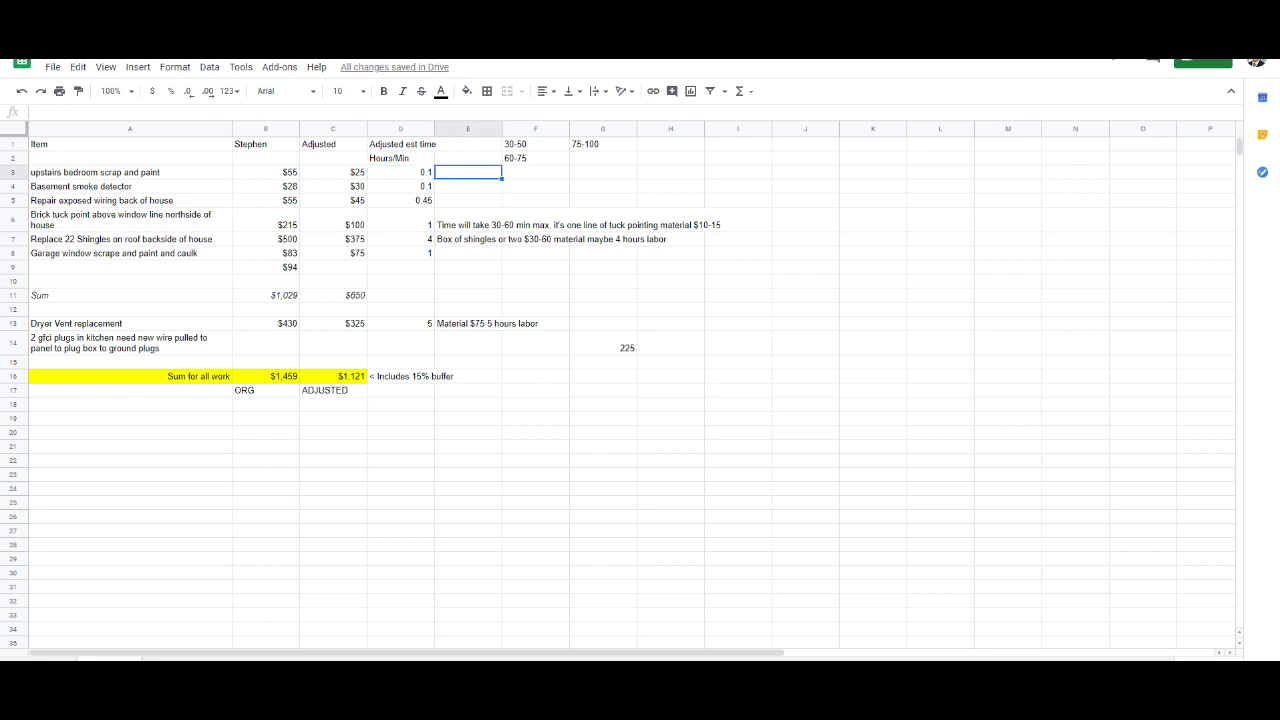
left_click(400, 172)
key("Down")
key("Down")
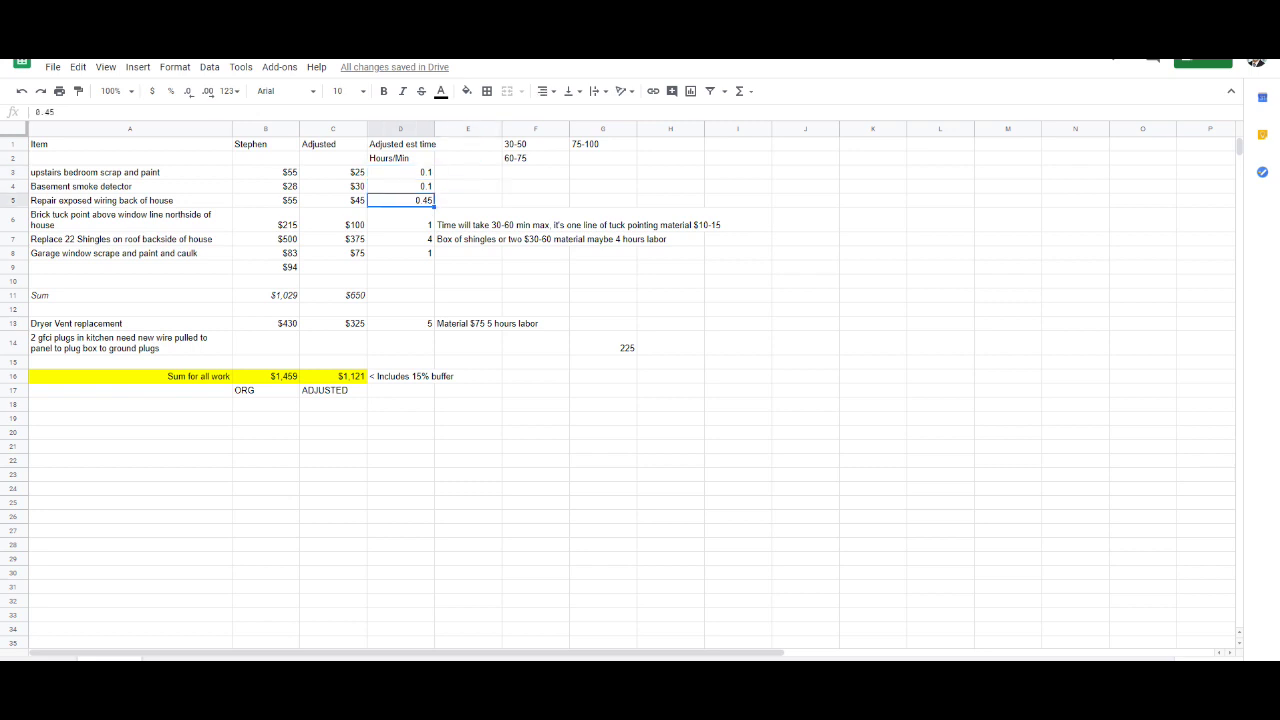
key("Down")
key("Down")
key("Down")
key("Down")
key("Down")
key("Down")
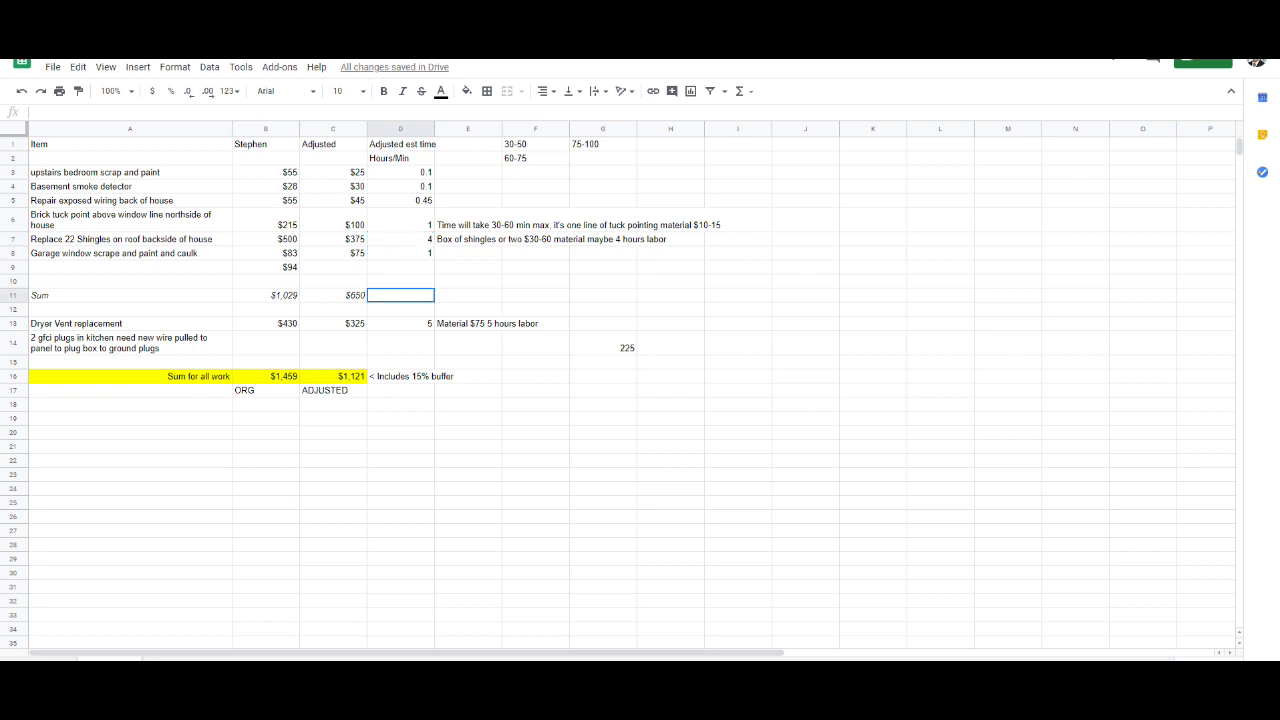
left_click(400, 172)
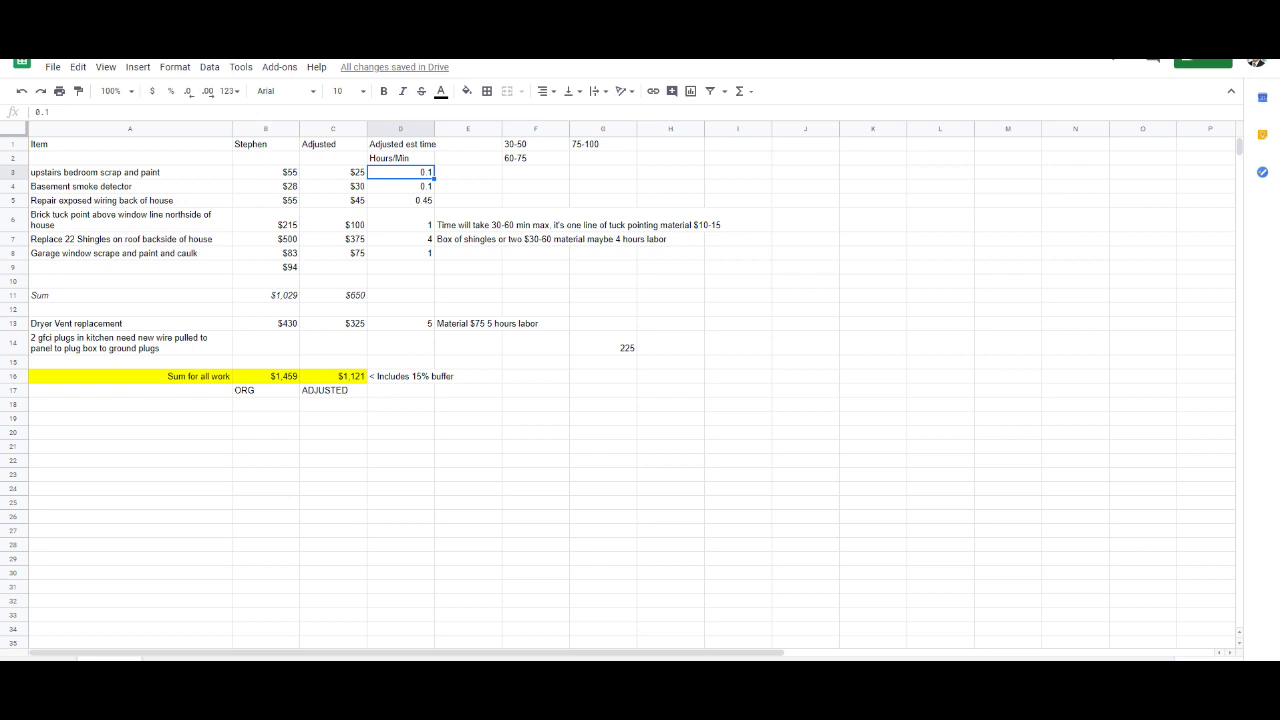
left_click(130, 267)
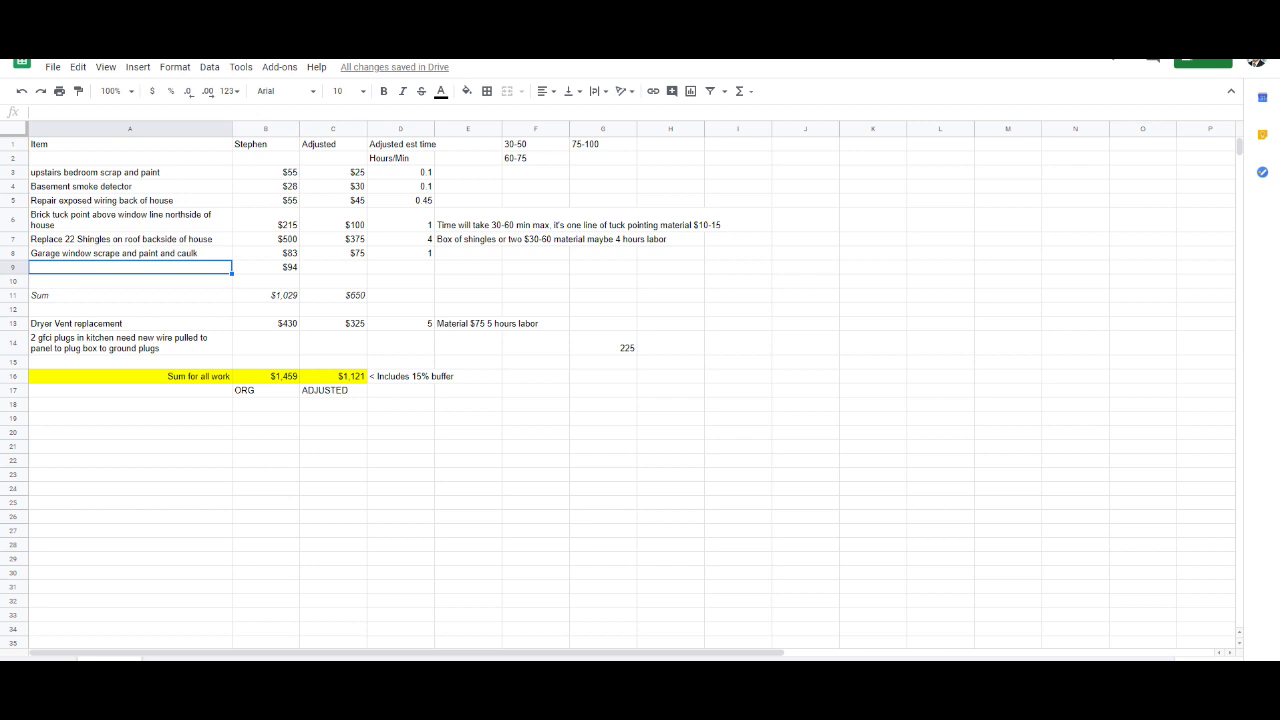
Step: Check the adjusted time estimates from the upstairs bedroom row through the sum row
left_click_drag(400, 172, 400, 253)
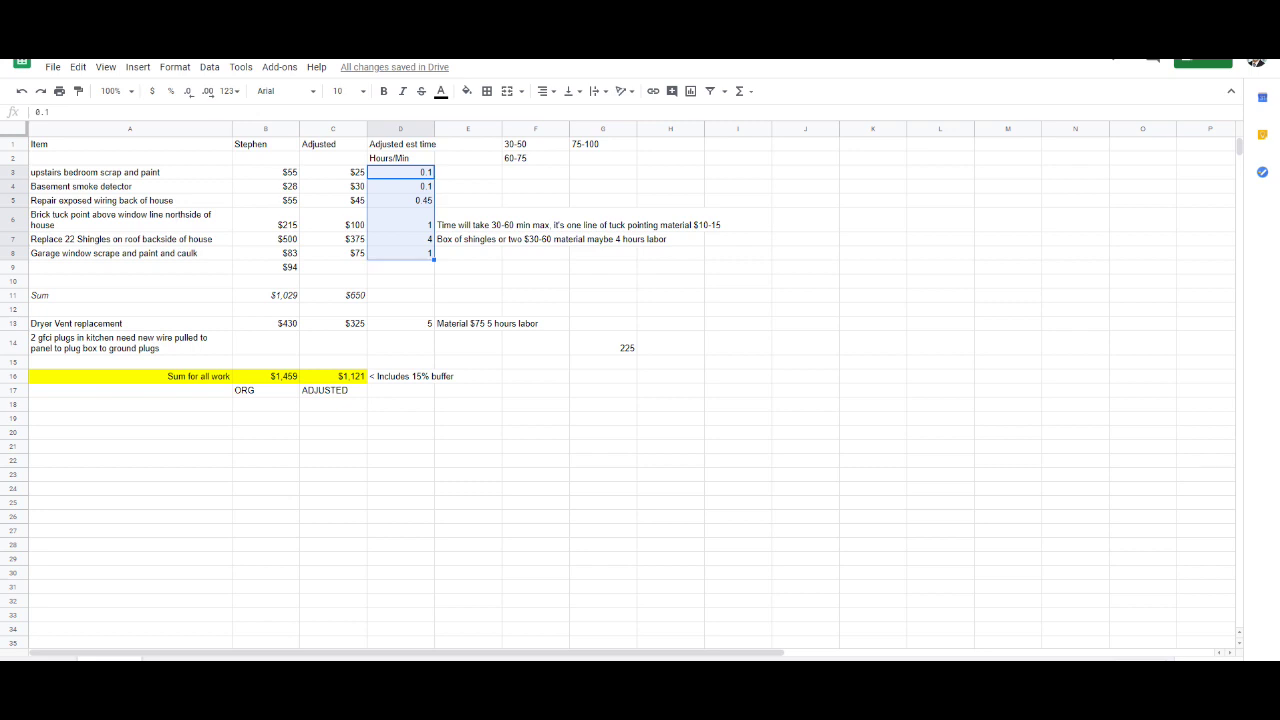
left_click(400, 267)
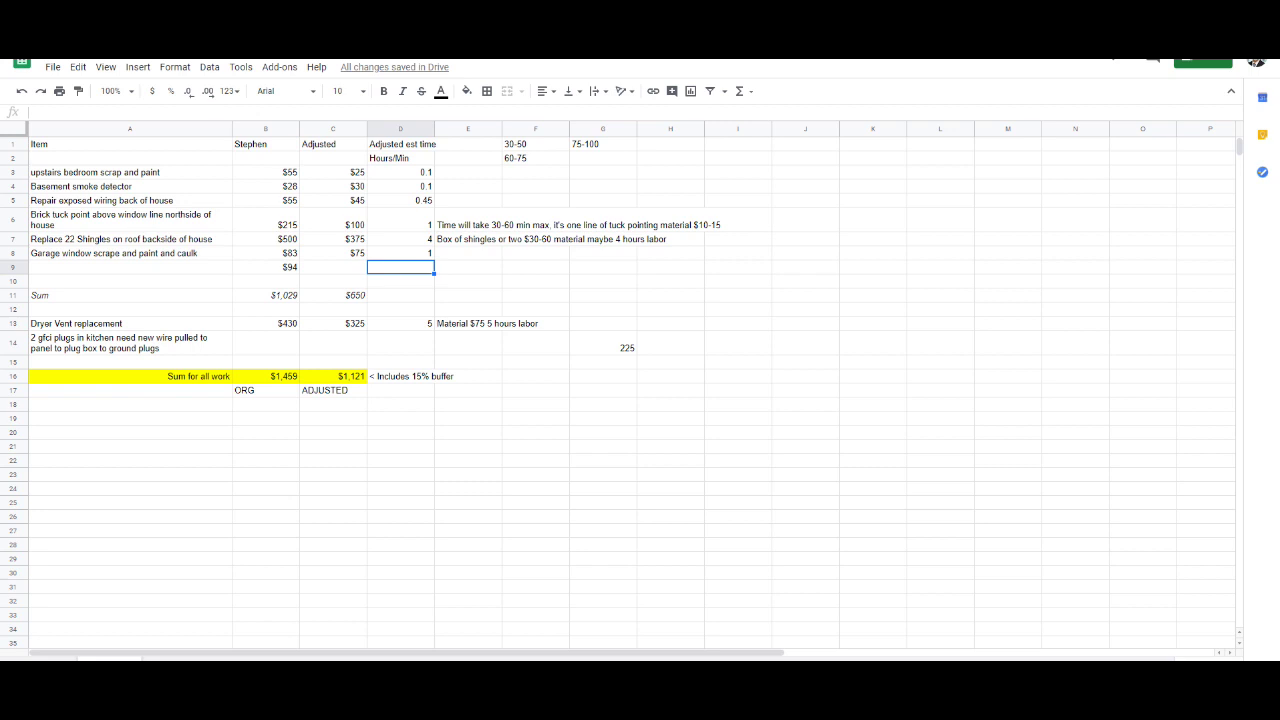
left_click(400, 295)
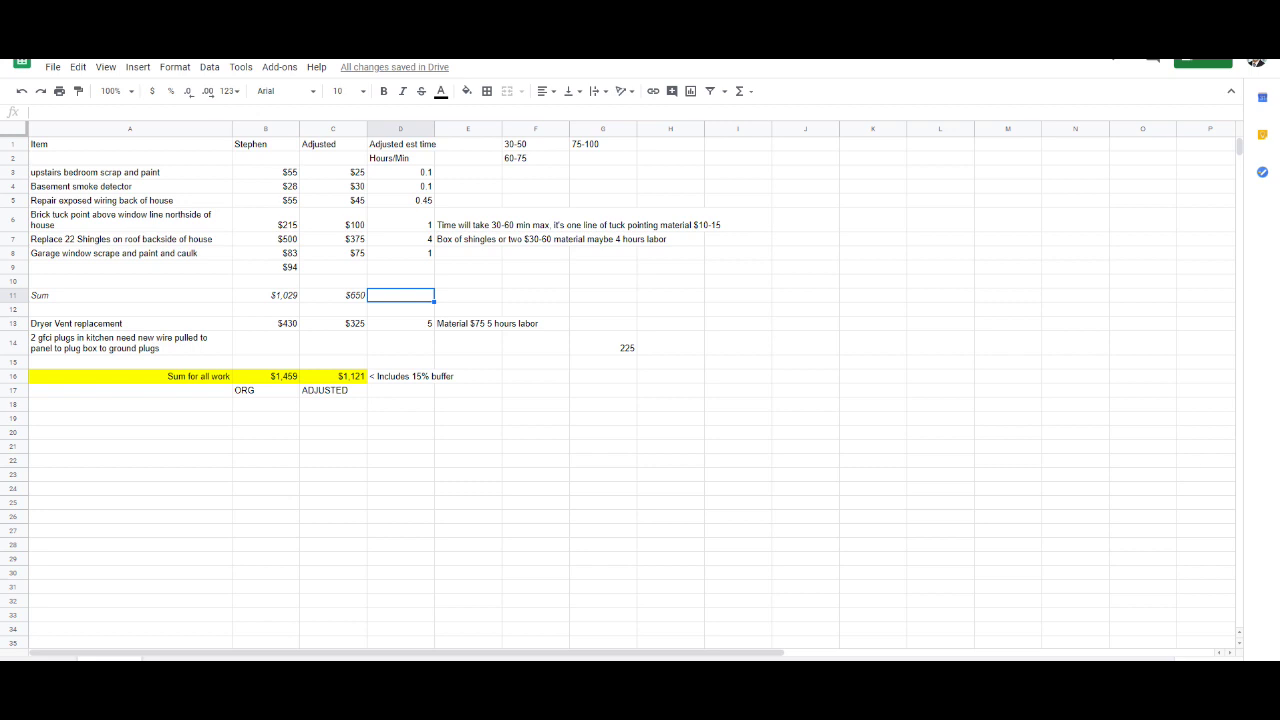
left_click(535, 376)
left_click_drag(468, 476, 468, 460)
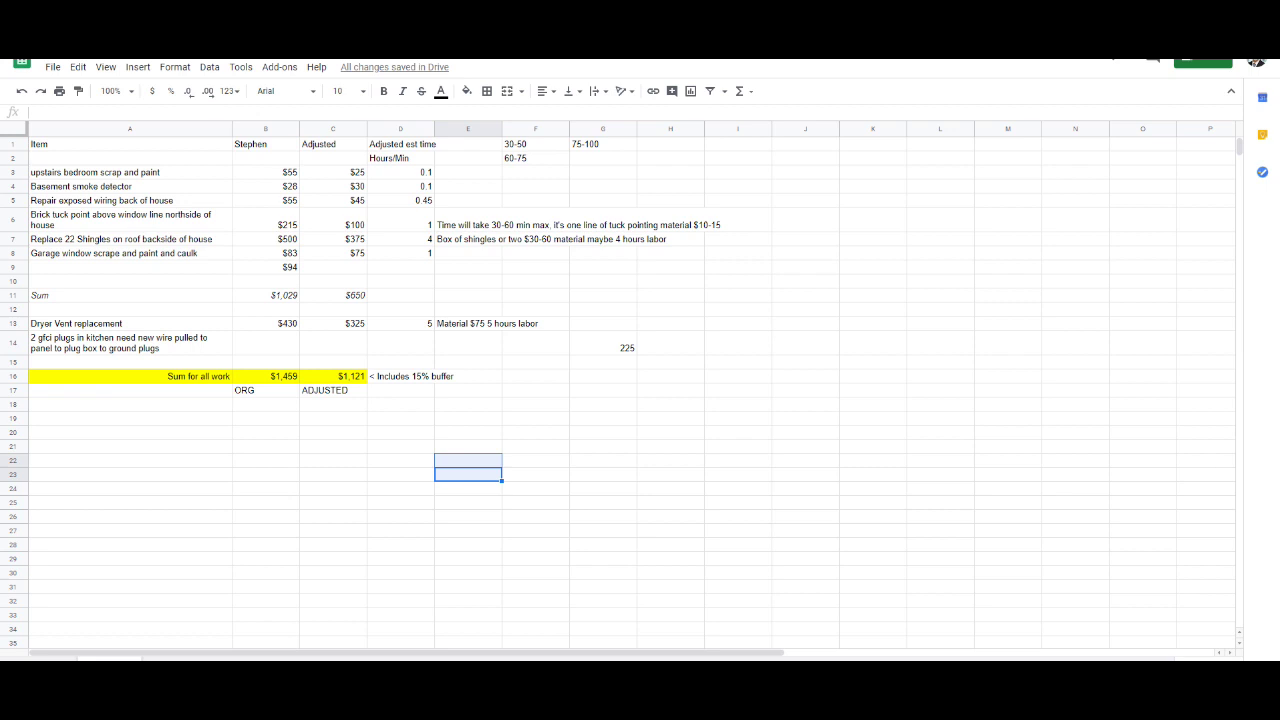
left_click(400, 460)
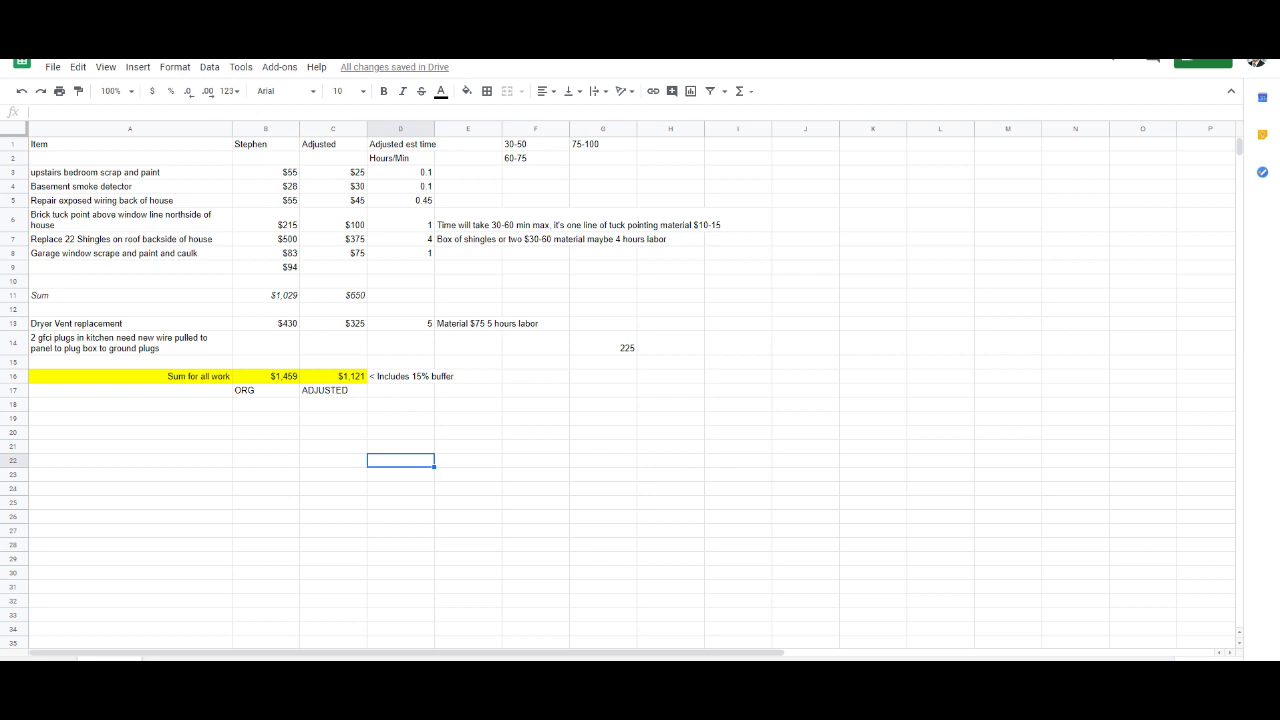
Step: Start a new list below the totals by entering the heading "Bathroom" in cell A21
left_click(130, 446)
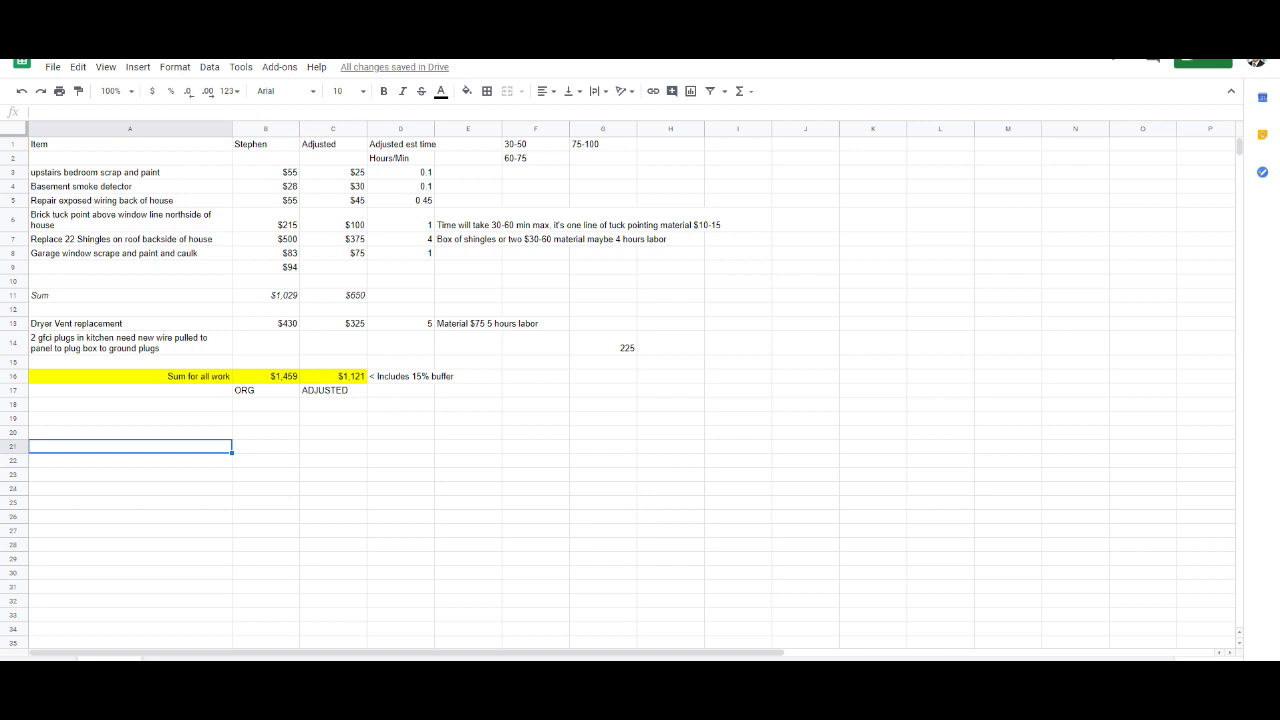
type("Bathroom")
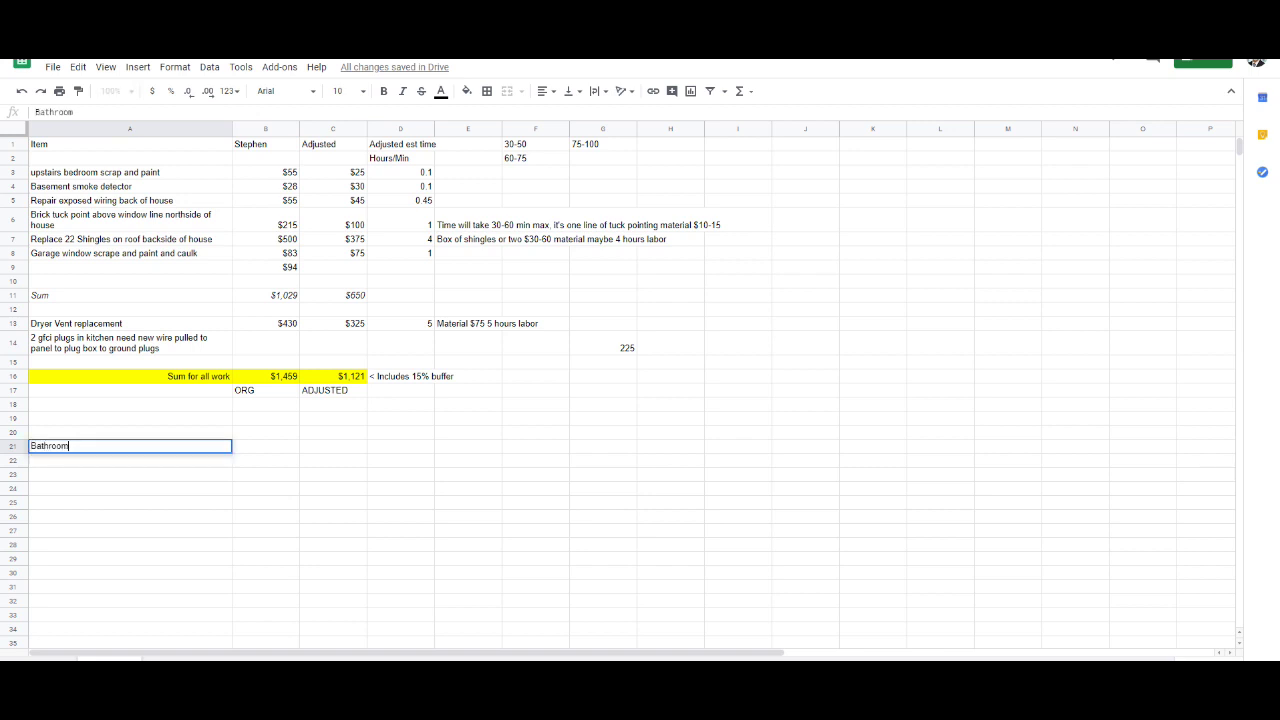
key("Return")
type("Tile Fl")
key("BackSpace")
key("BackSpace")
key("BackSpace")
key("BackSpace")
key("BackSpace")
key("BackSpace")
Step: List "Floor tile", "Wall Tile", "Toliet" and "Tub" in consecutive rows under the Bathroom heading
type("Floor tile")
key("Return")
type("Wall Tile")
key("Return")
type("Toilet")
key("Return")
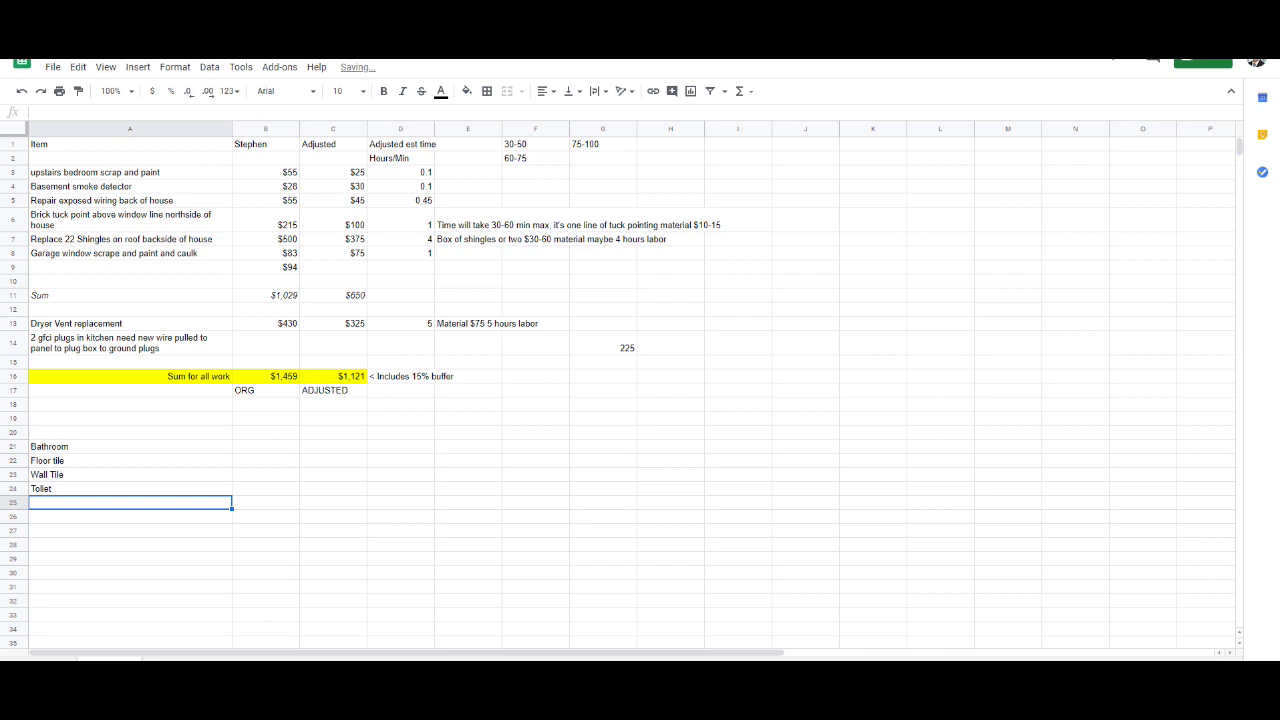
type("Tub su")
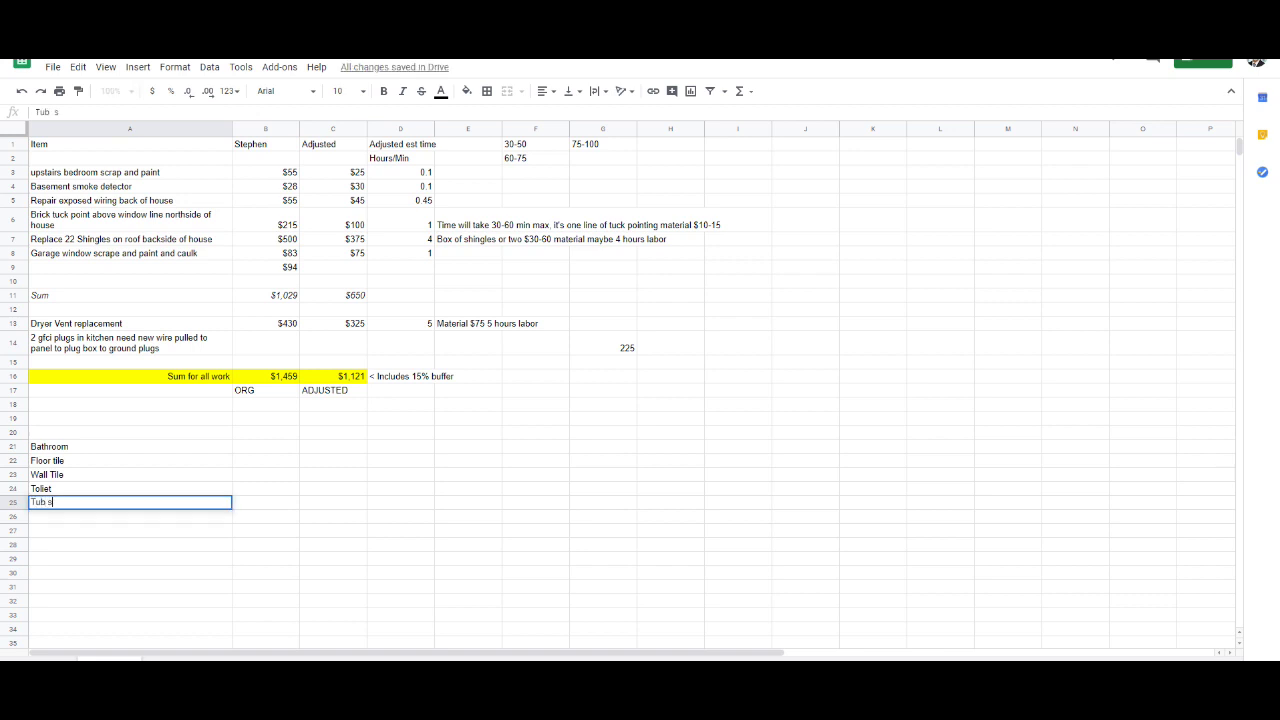
key("Return")
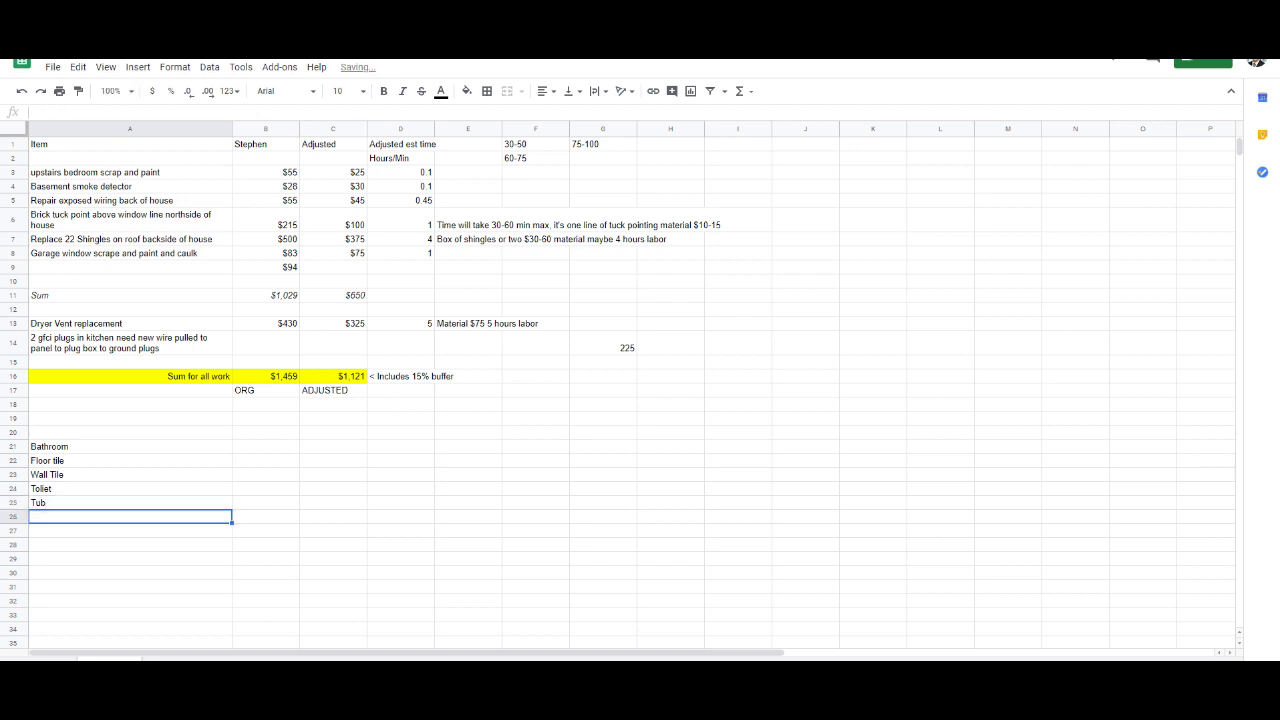
Step: Extend the bathroom list with "Vanity", "Mirror" and "Accesssories" in the rows below the tub
type("Vanity")
key("Return")
type("Mirror")
key("Return")
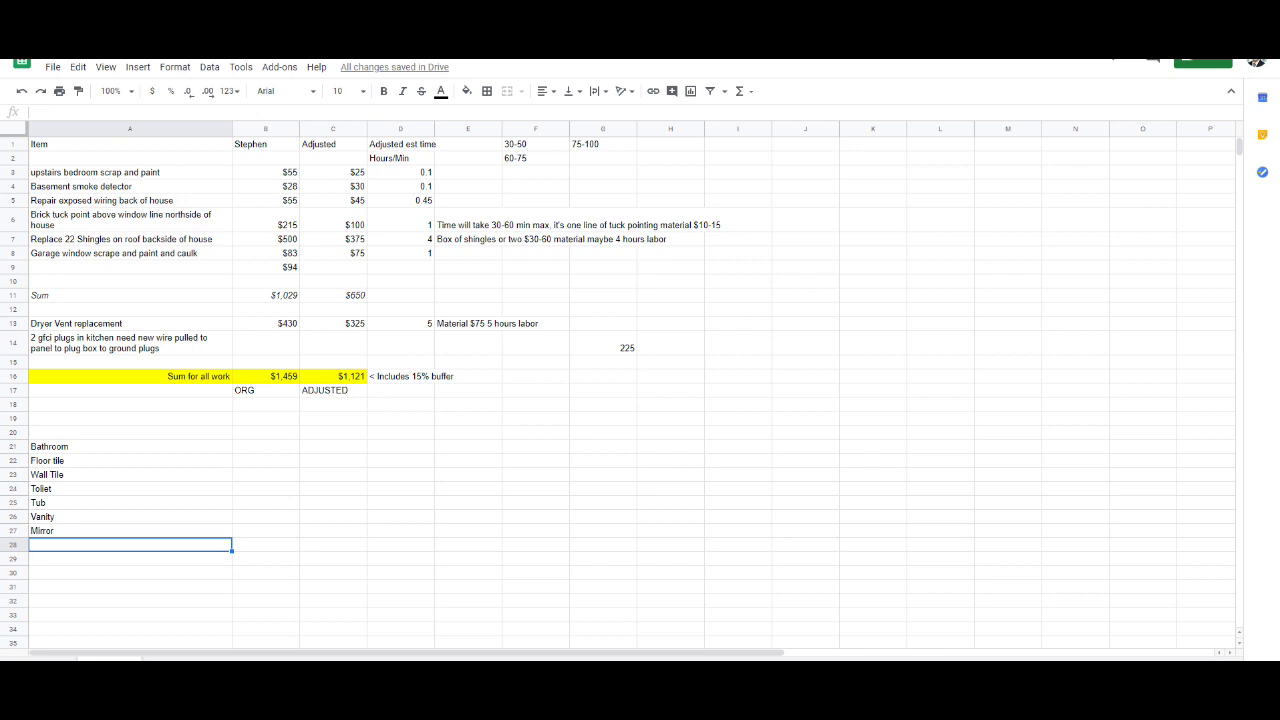
type("Acce")
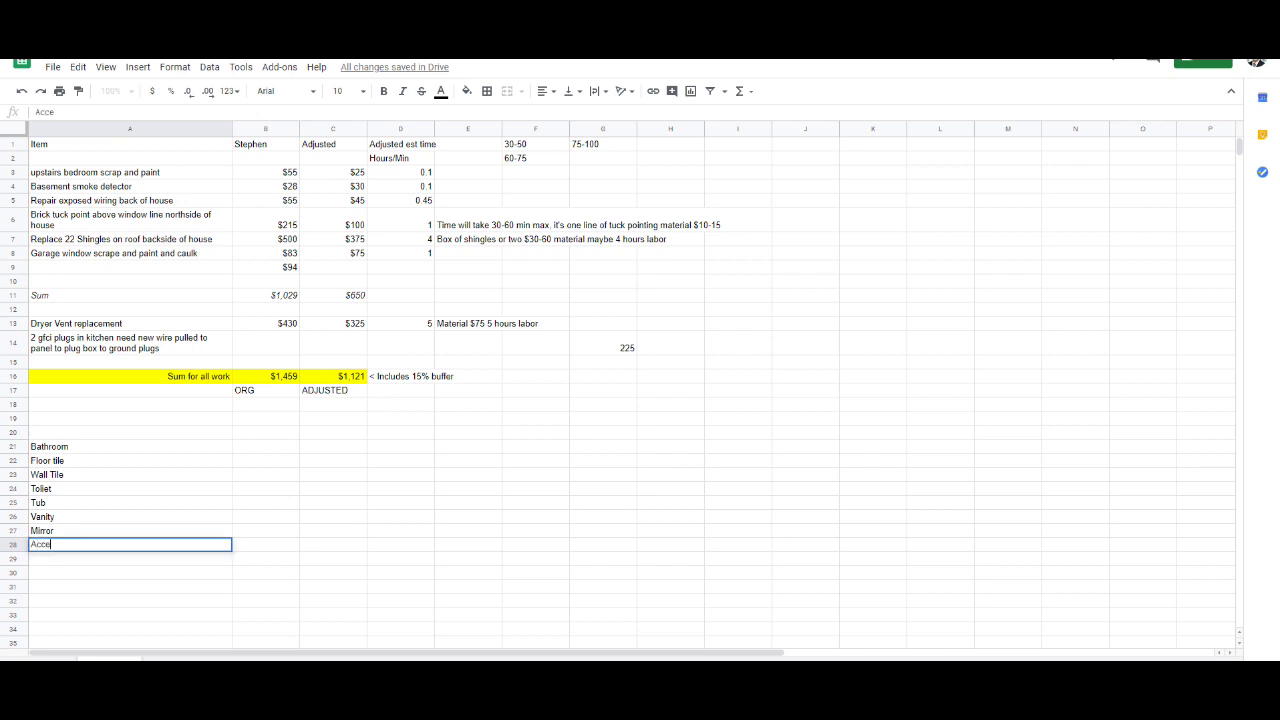
type("sssories")
key("Return")
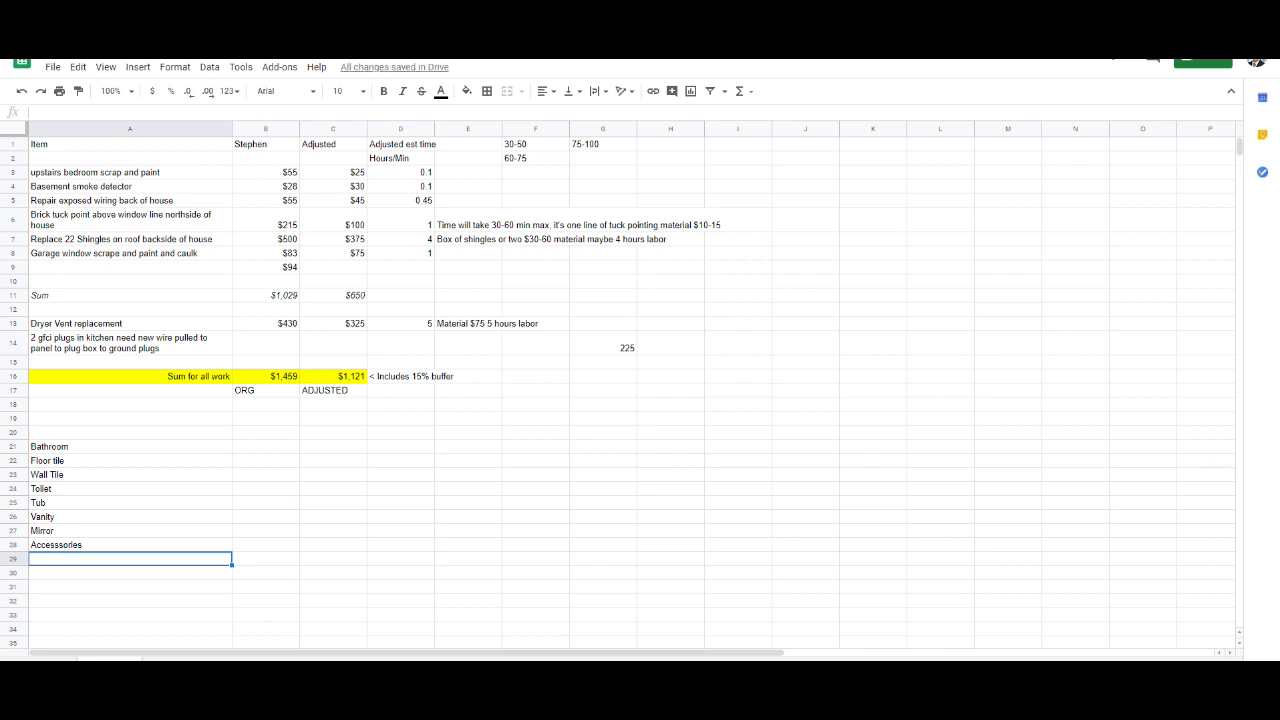
Step: Go through the bathroom items from the heading down to the tub
left_click(130, 446)
left_click(130, 460)
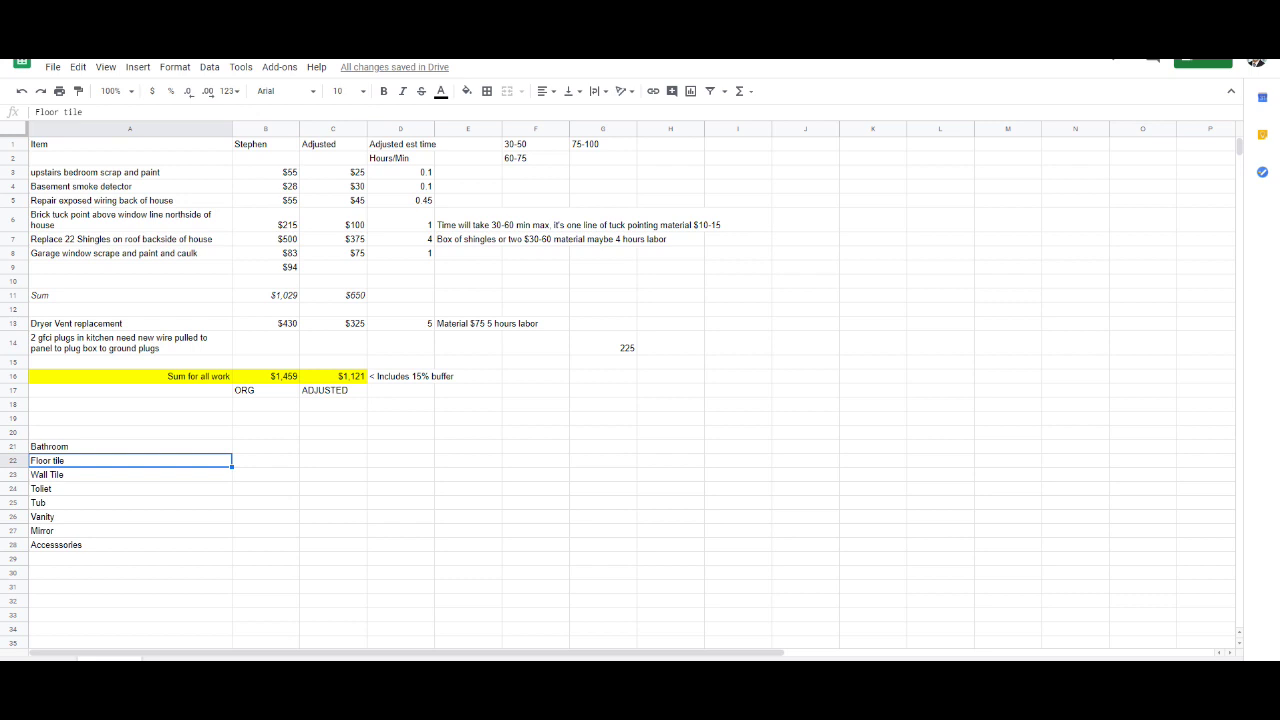
scroll(600, 390, "down", 1)
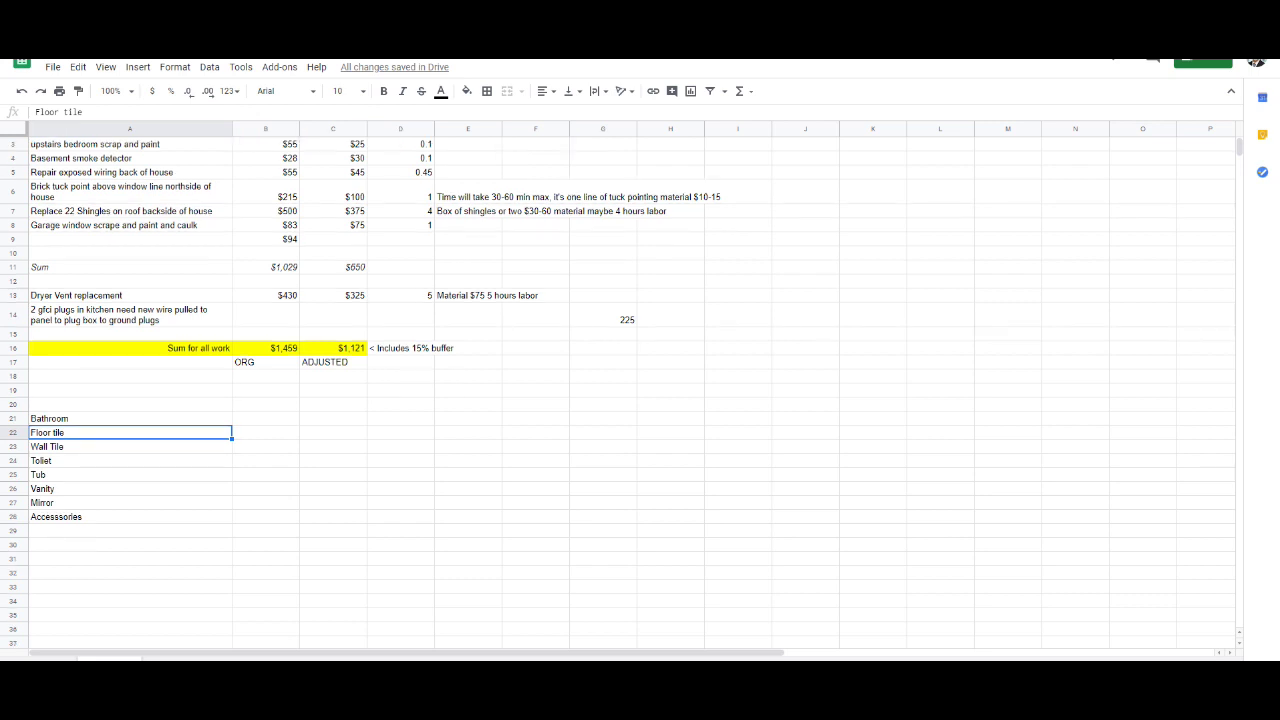
left_click(130, 488)
left_click(130, 446)
left_click(130, 460)
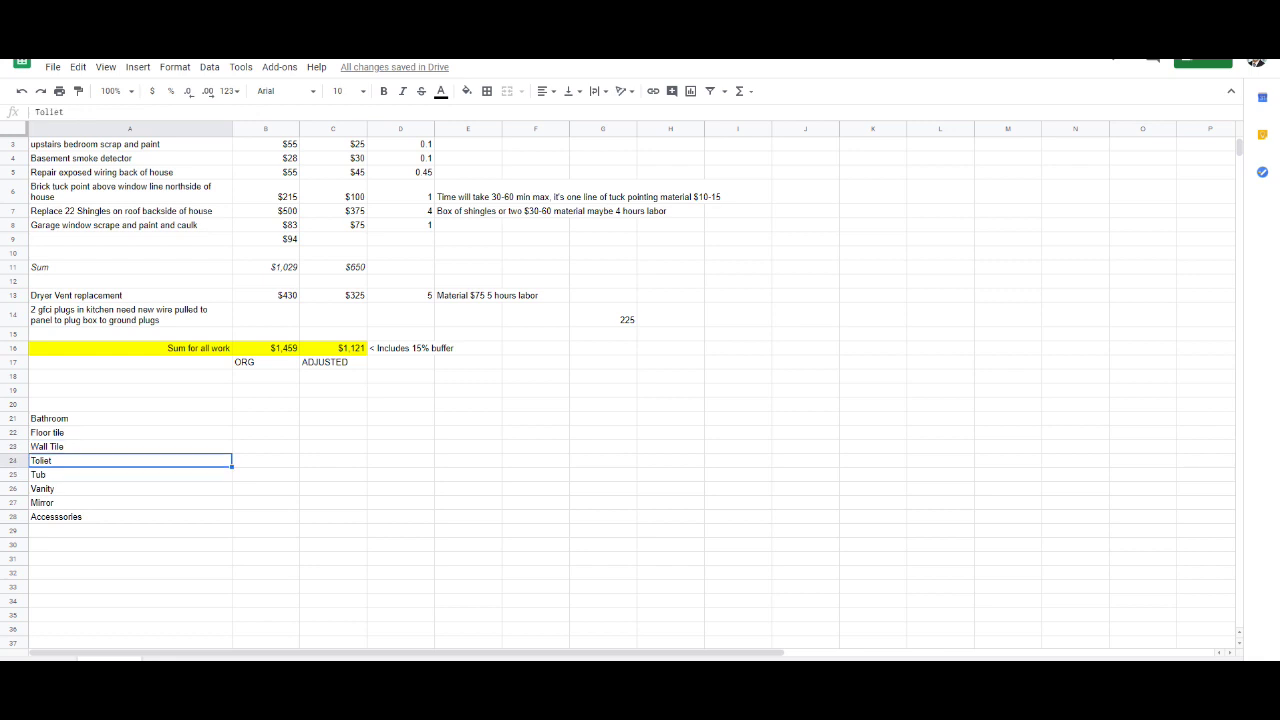
left_click(130, 474)
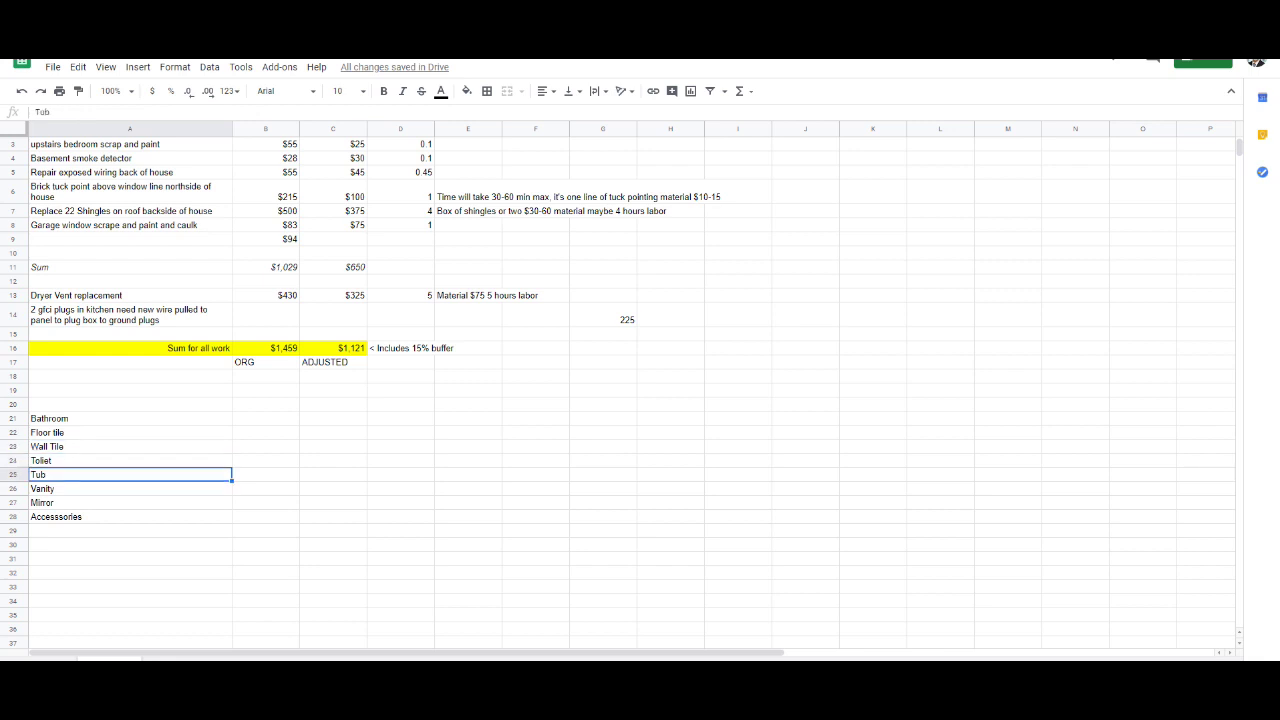
Step: Add "Shower head" and "Shower divertors" at the end of the bathroom list
left_click(130, 530)
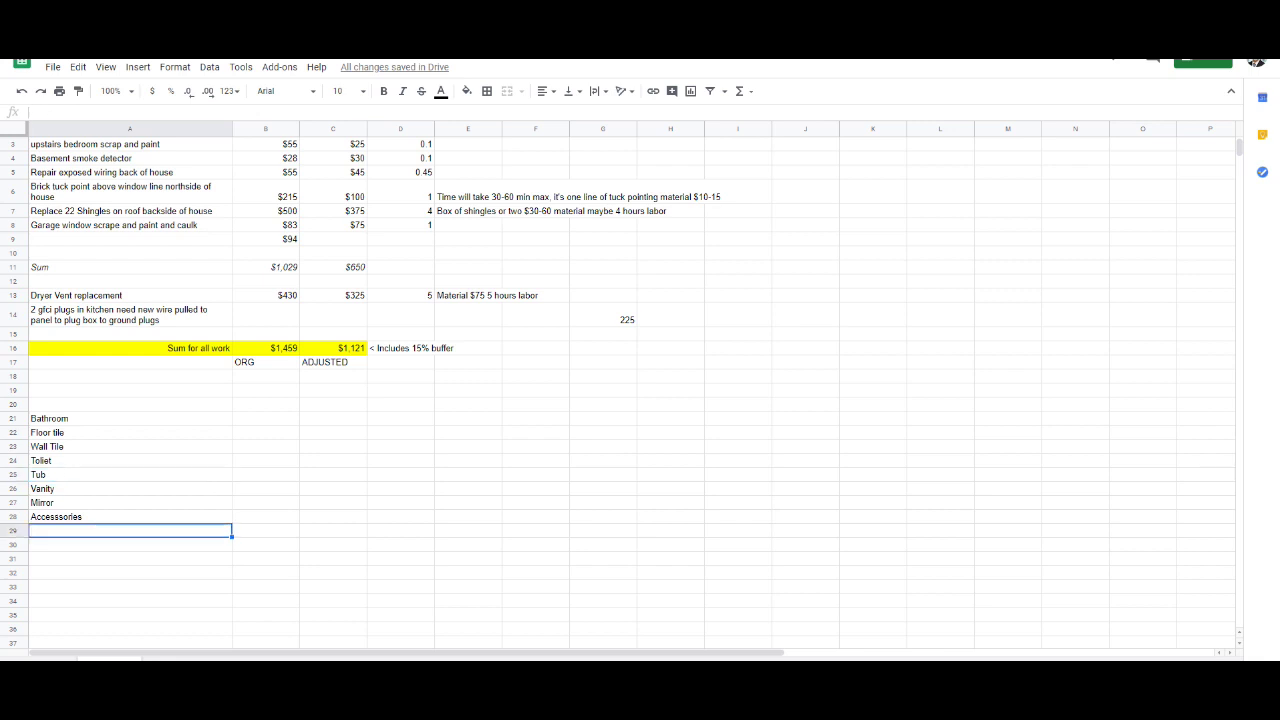
type("Shower head")
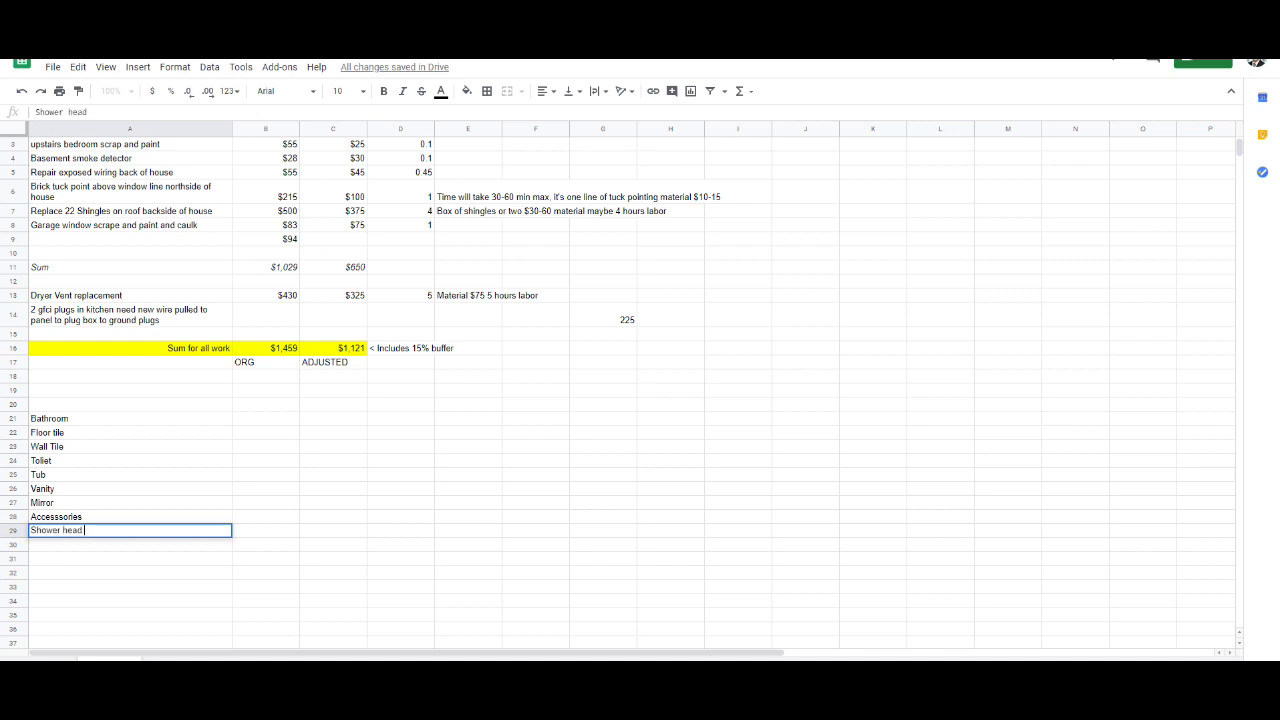
key("Return")
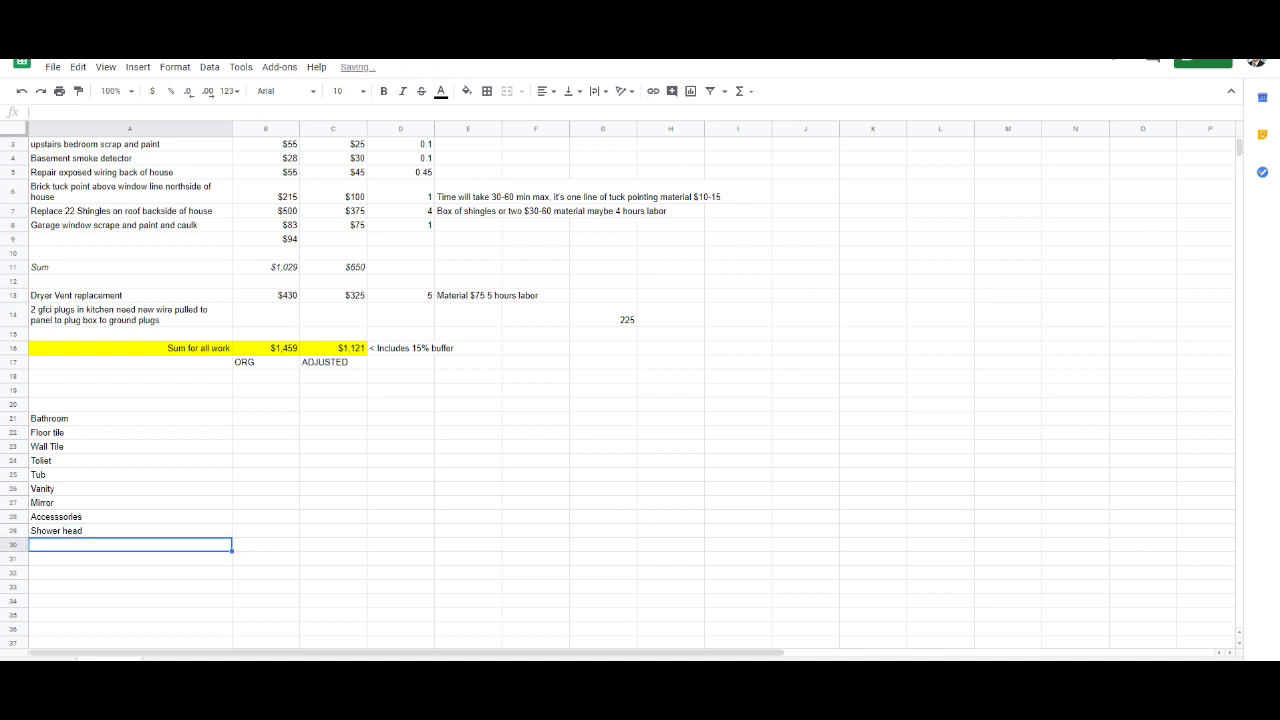
type("Show")
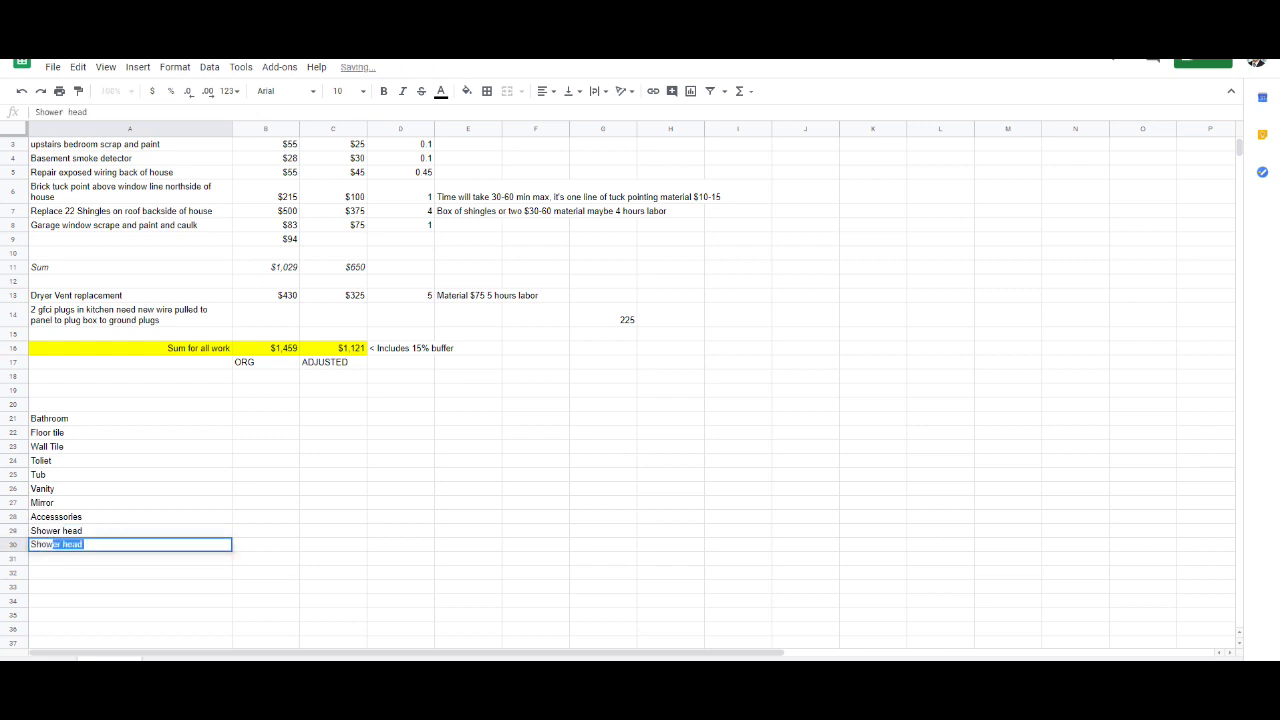
type("er diver")
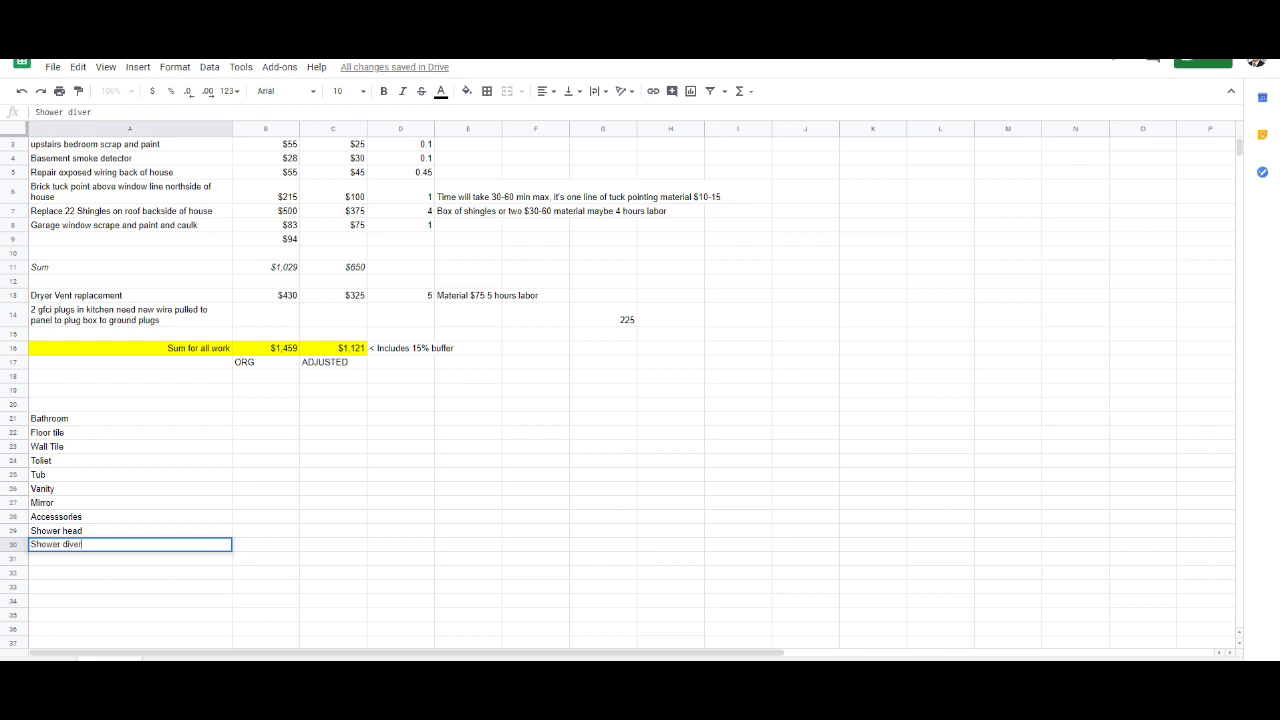
type("tors")
key("Return")
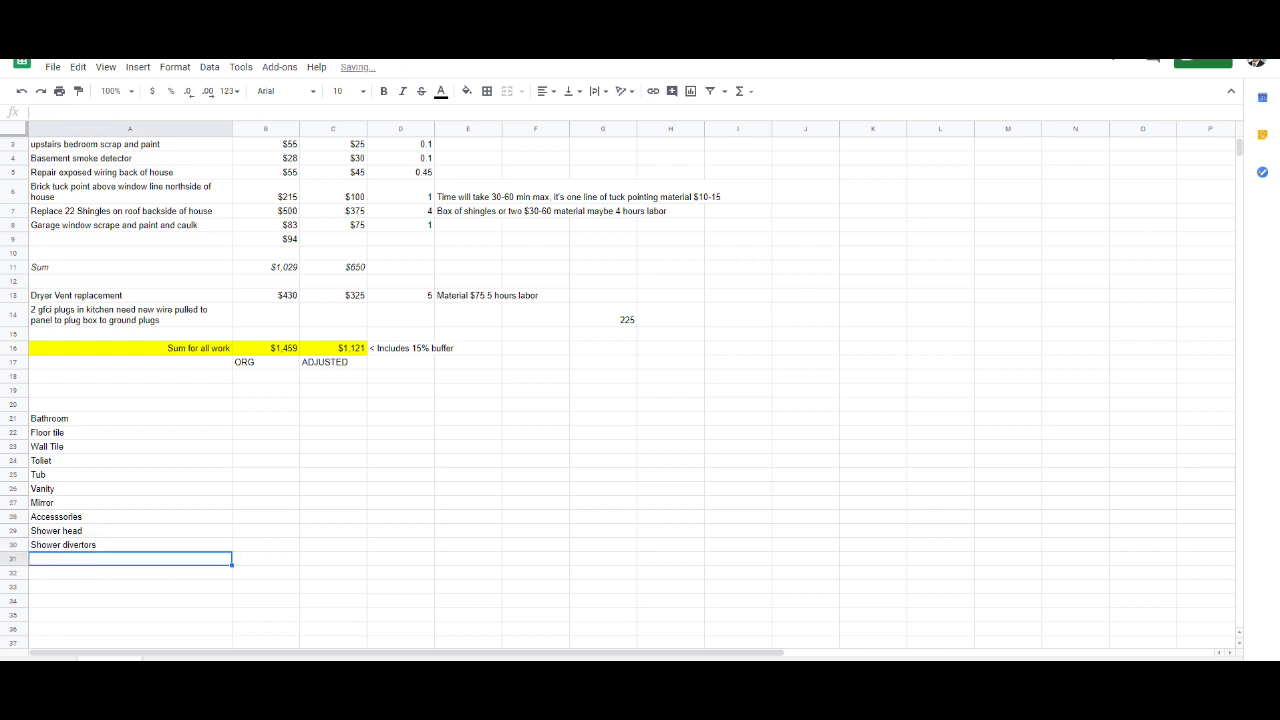
Step: Make the Bathroom heading in A21 bold and underlined
left_click(130, 587)
left_click(130, 559)
left_click(130, 418)
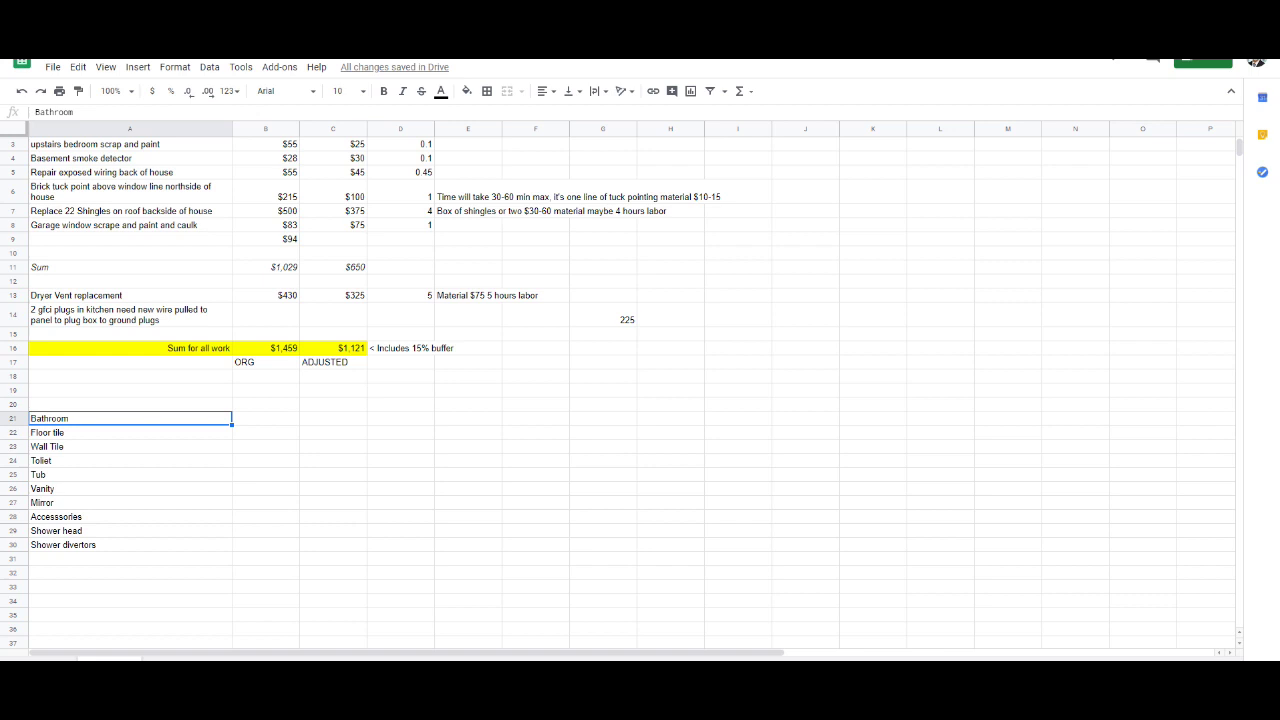
key("ctrl+b")
key("ctrl+u")
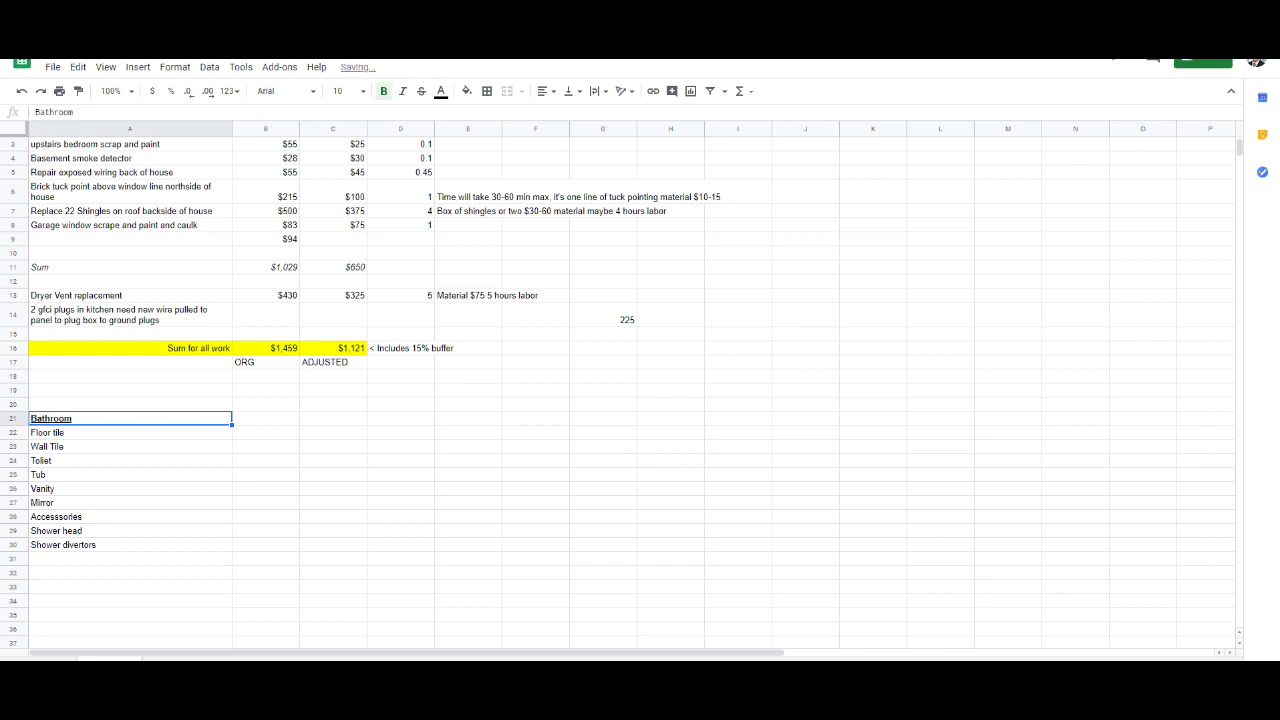
left_click(130, 559)
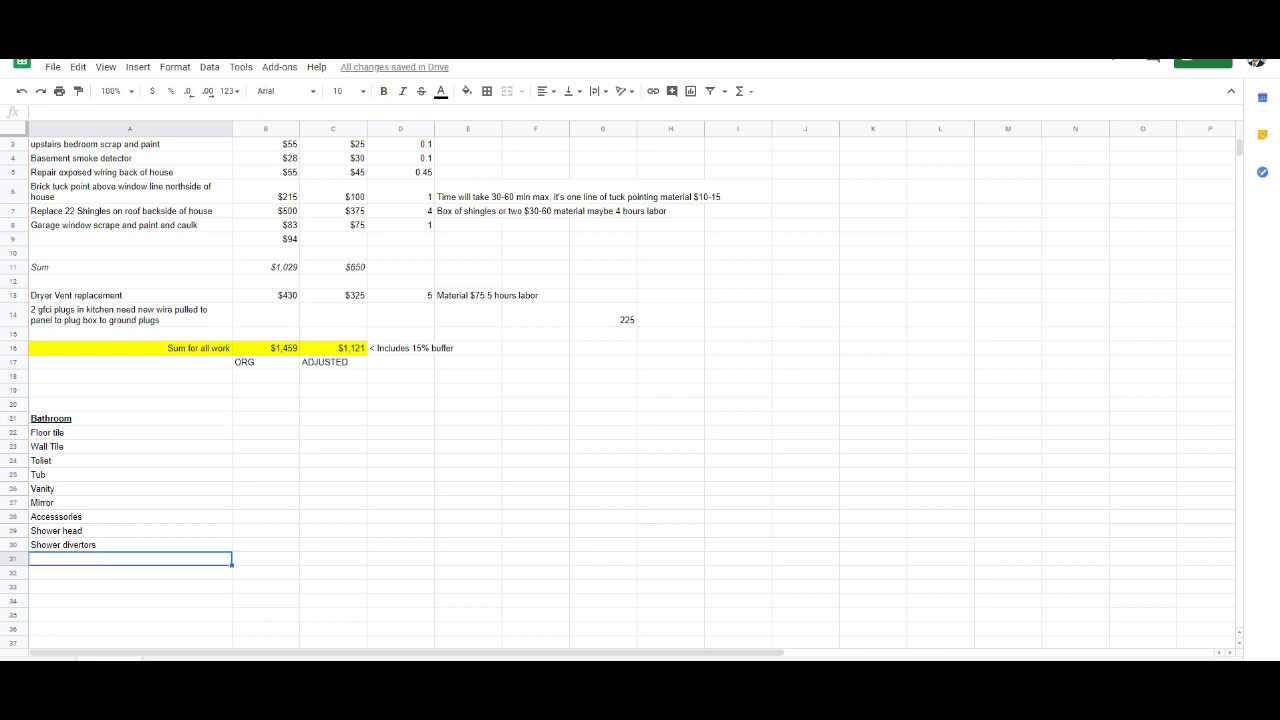
Step: Enter the column headings "material" in B20 and "Labor Time" in C20 above the bathroom list
left_click(265, 418)
left_click(265, 404)
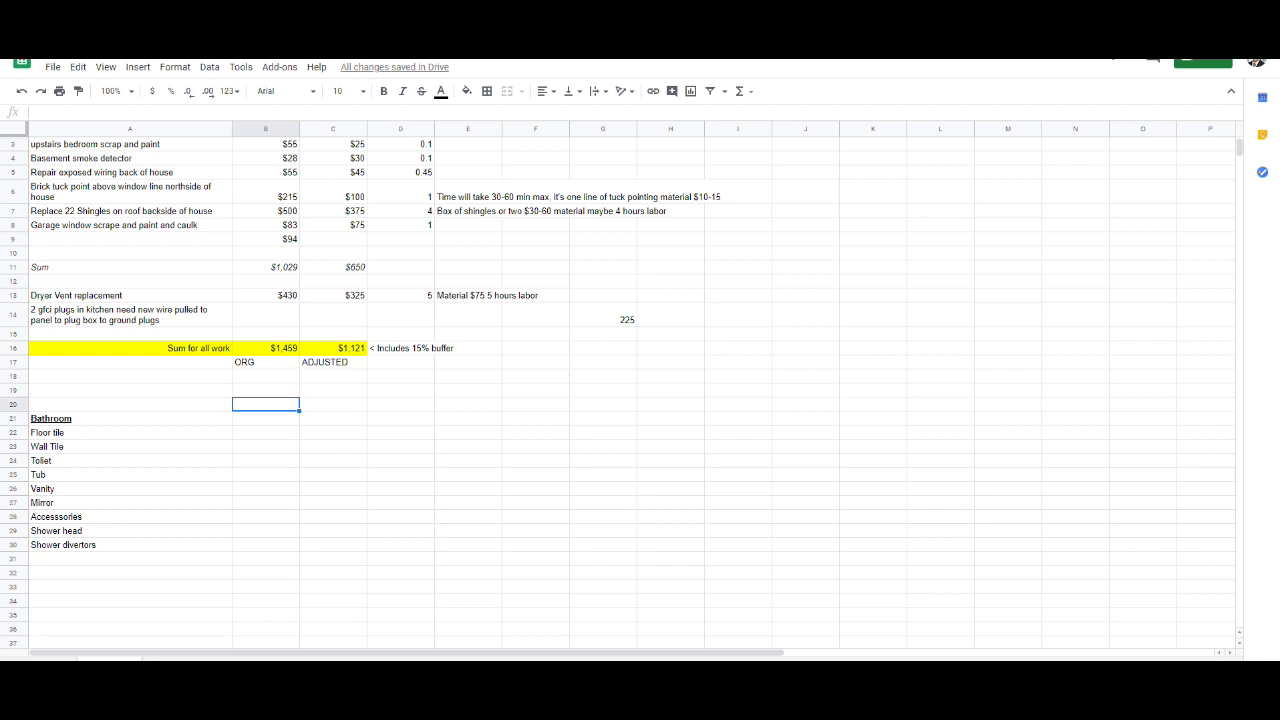
type("material")
key("Tab")
type("Labor Time")
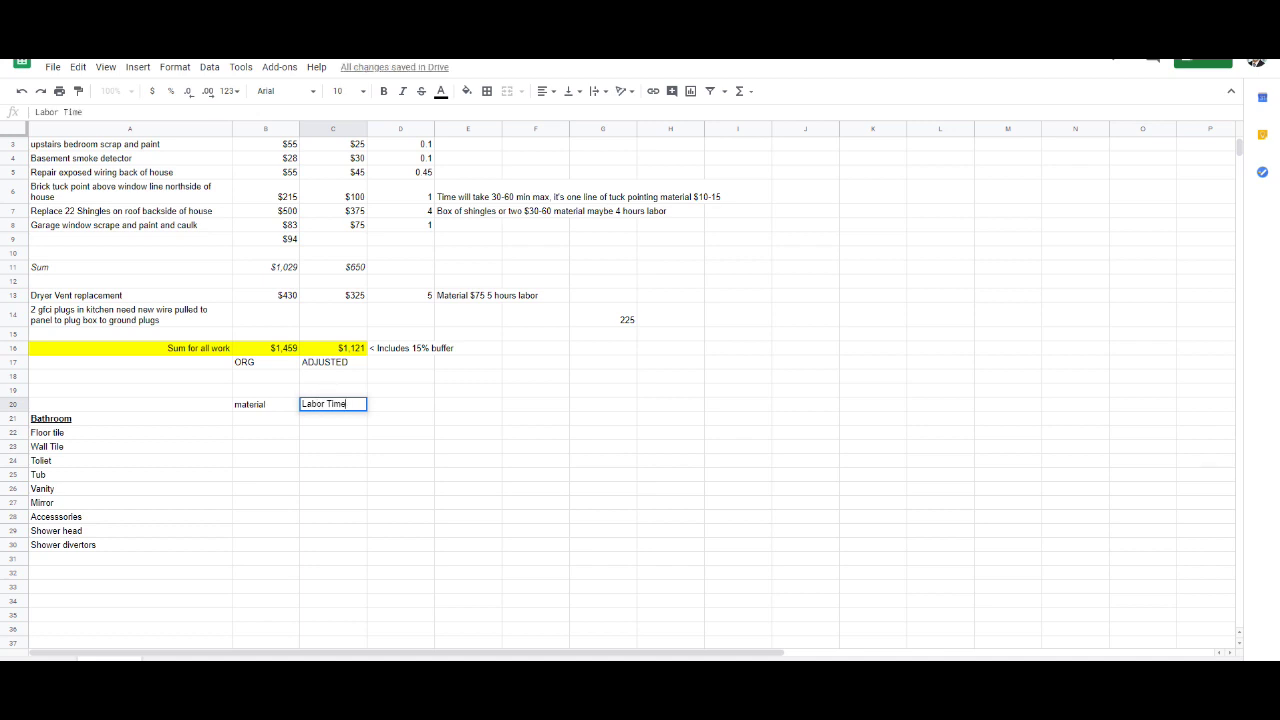
key("Return")
key("Down")
key("Down")
key("Down")
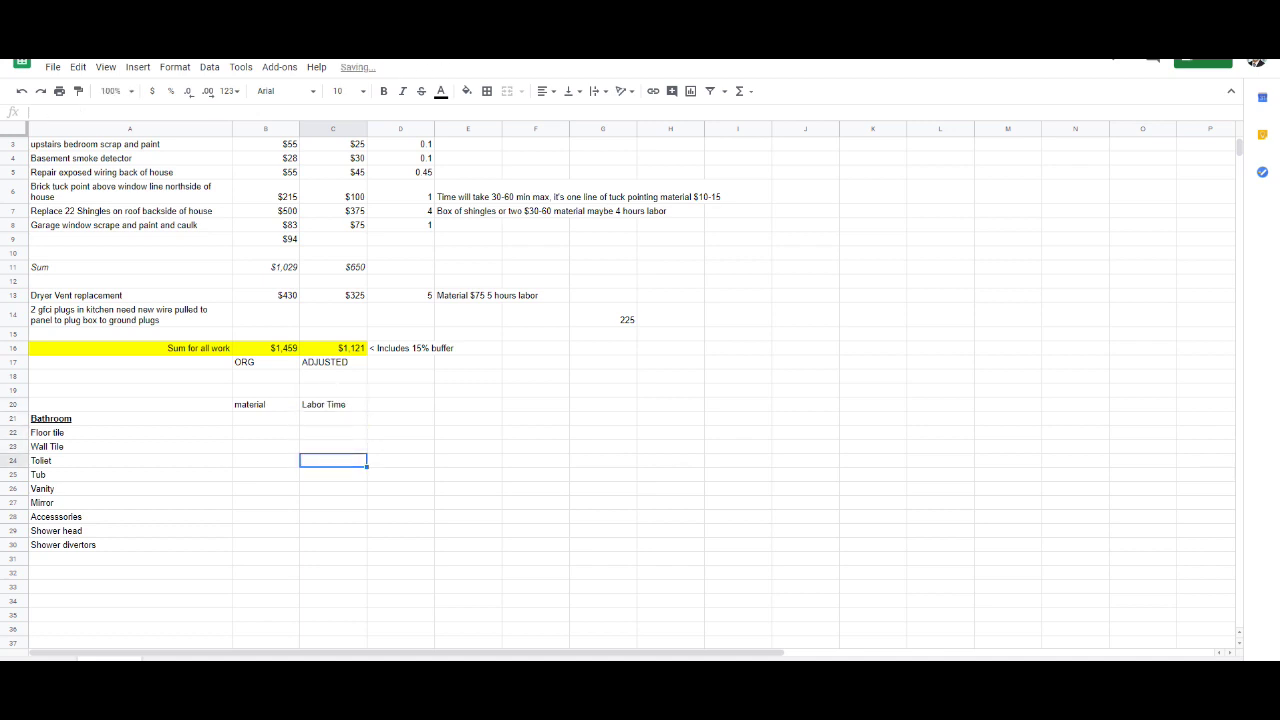
Step: Add a "Tear down time" row in A31 with a labor time of 8
left_click(130, 558)
type("Tear down time")
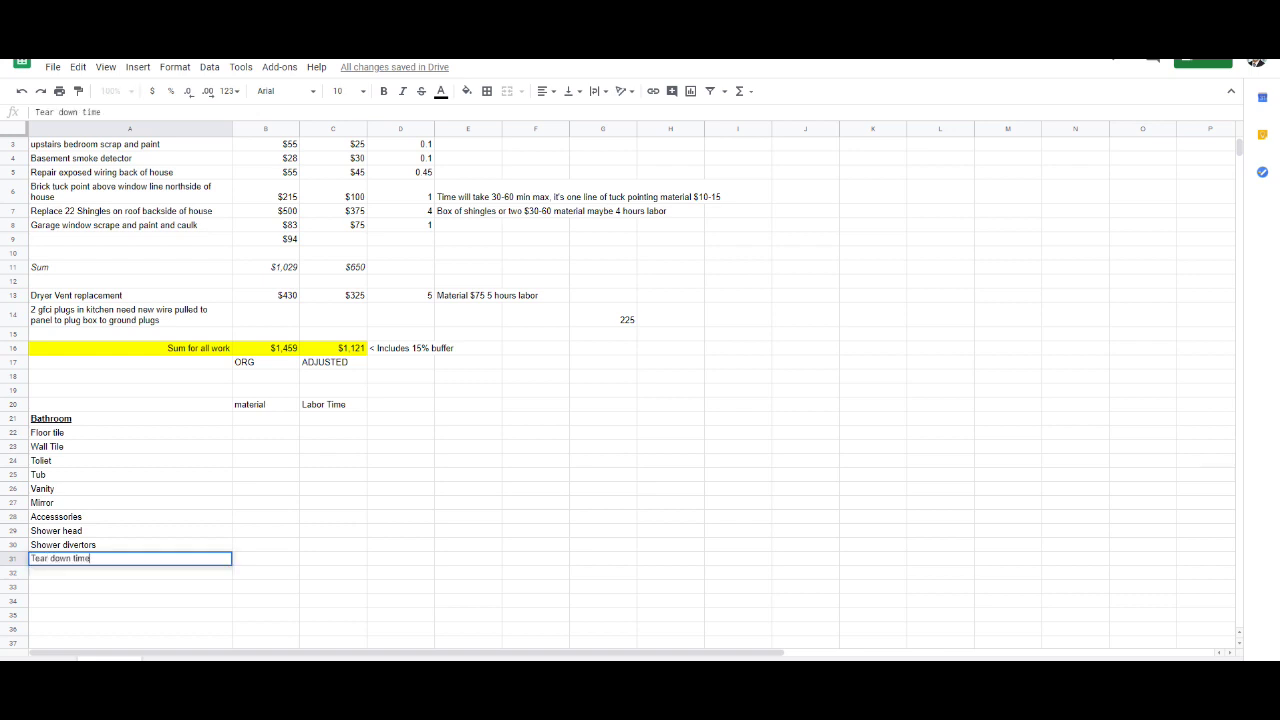
key("Tab")
left_click(333, 558)
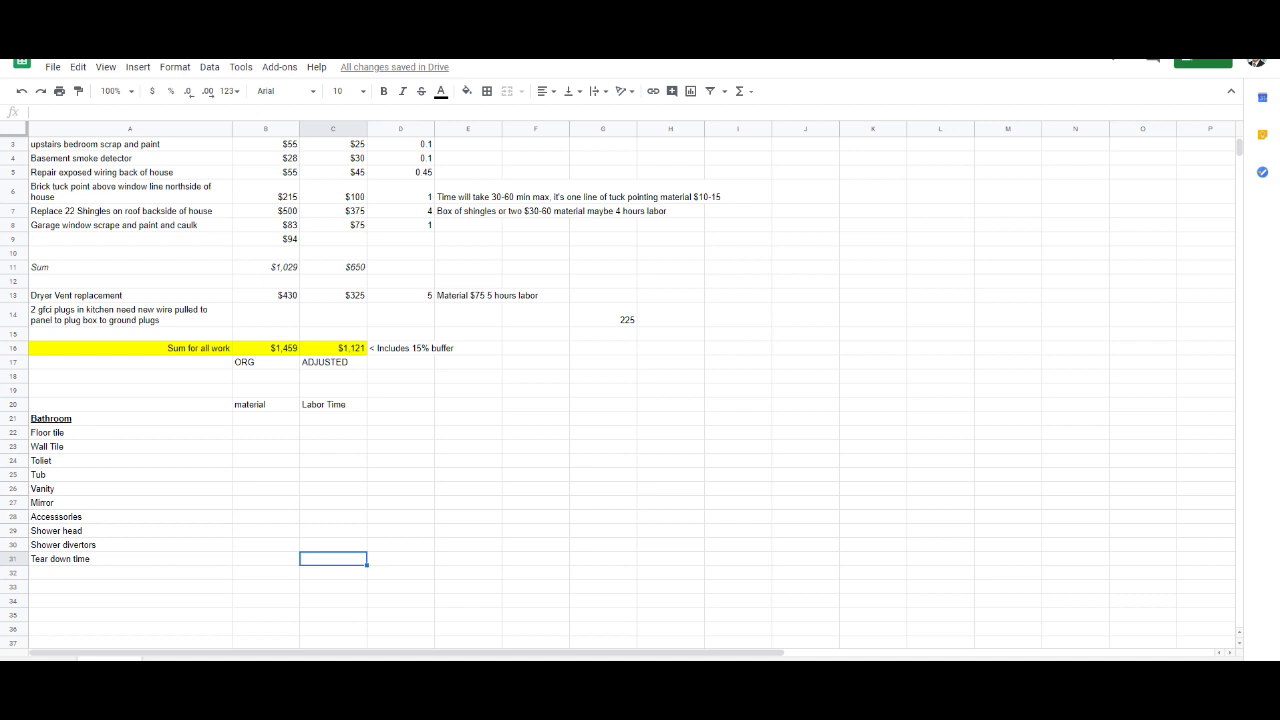
type("8")
left_click(265, 558)
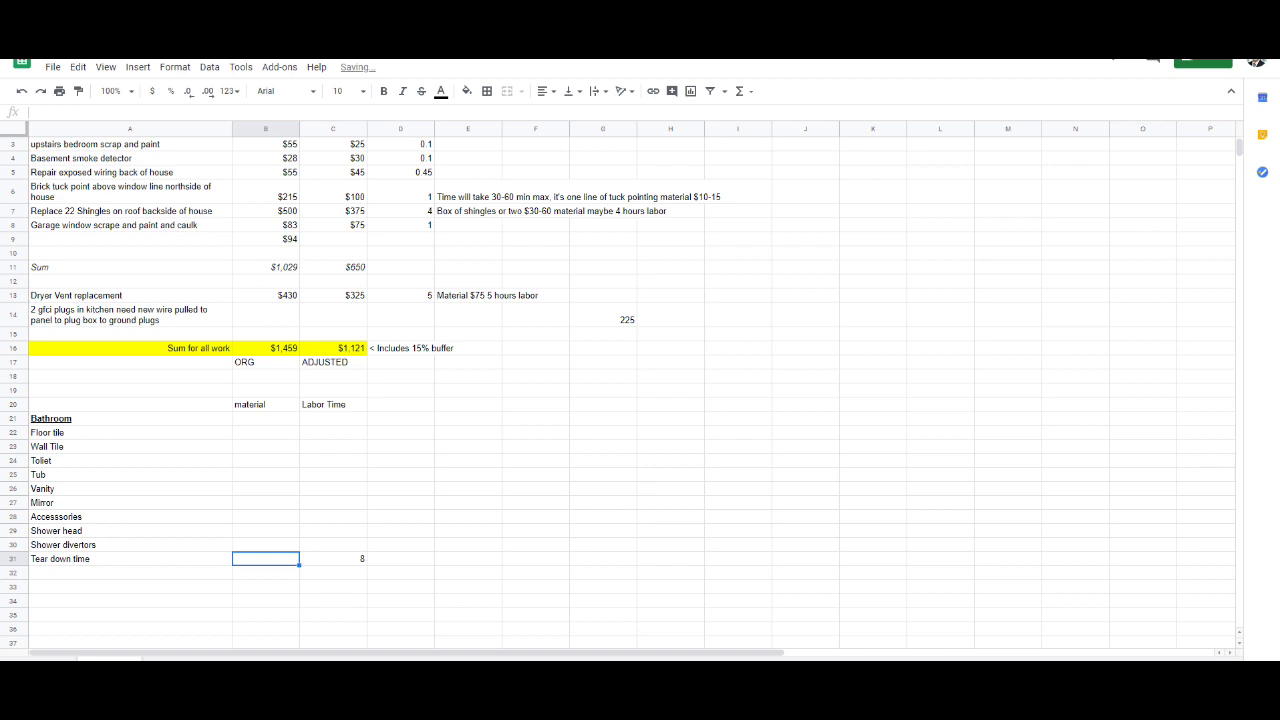
left_click(400, 390)
left_click(400, 418)
left_click(400, 404)
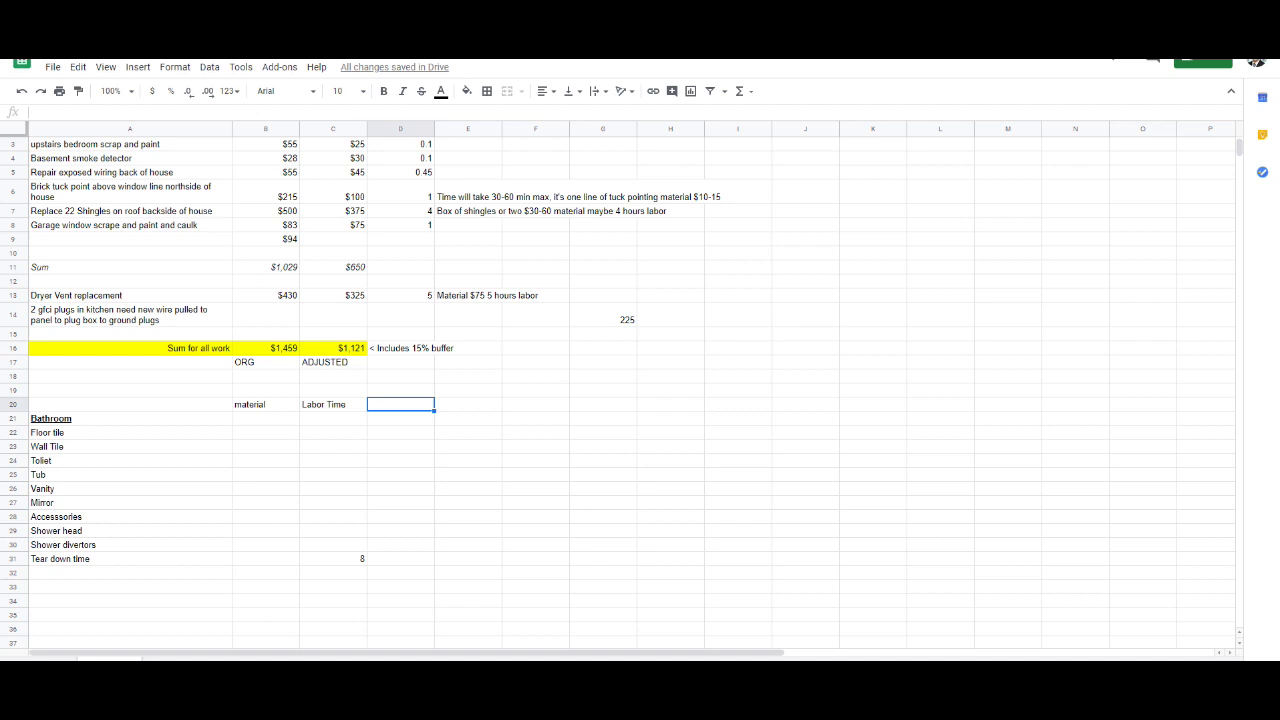
type("35")
key("BackSpace")
key("BackSpace")
Step: Enter the heading "Price her hour" in D19 with a rate of 35 below it in D20
key("Up")
type("Price her hour")
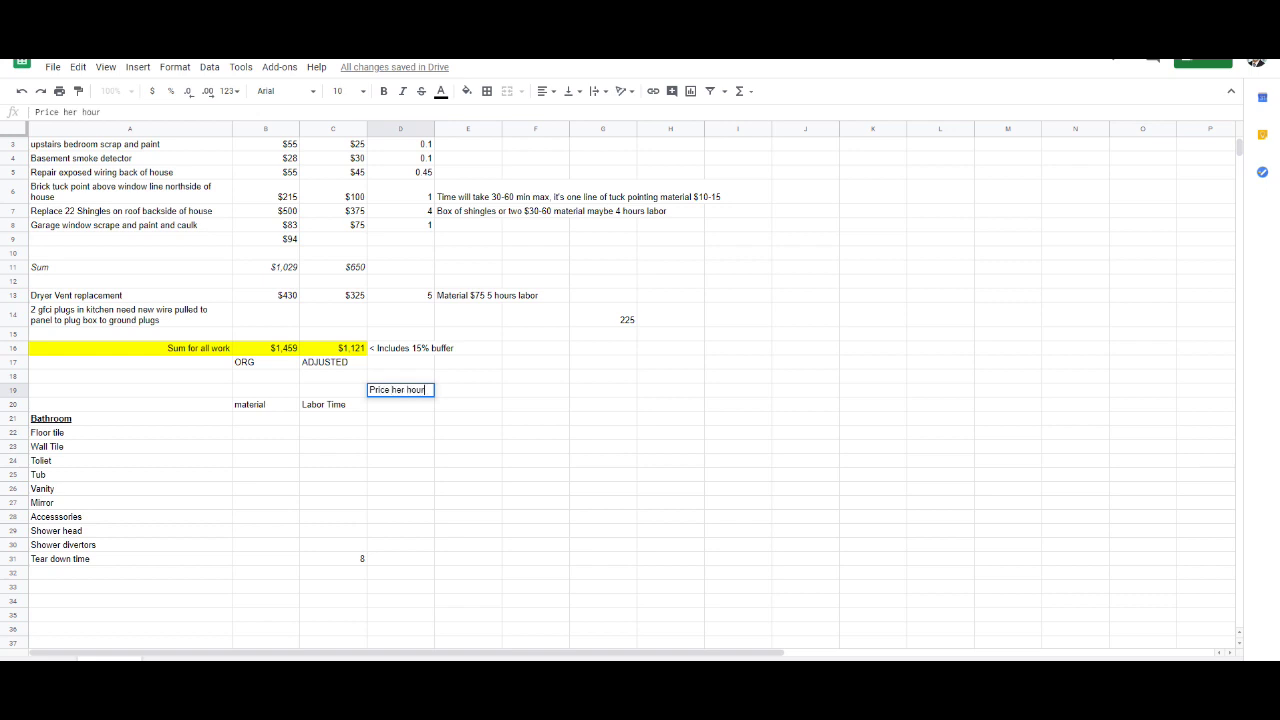
key("Return")
type("35")
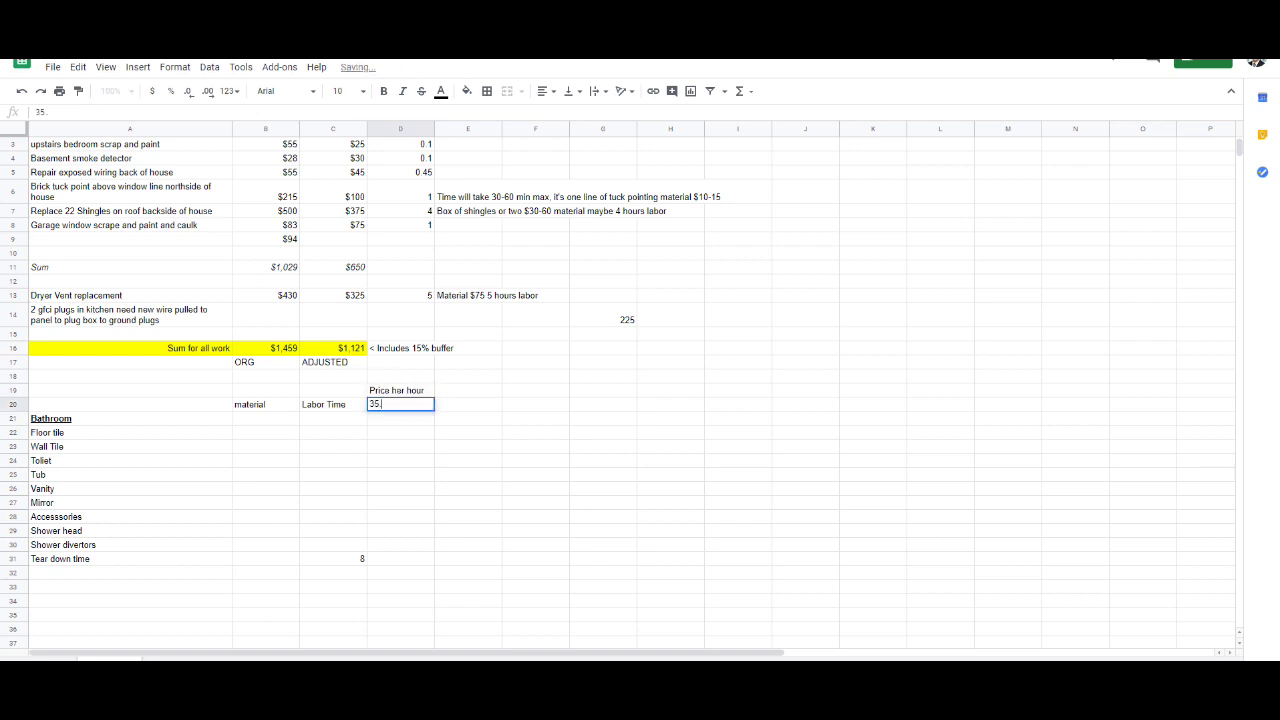
key("Return")
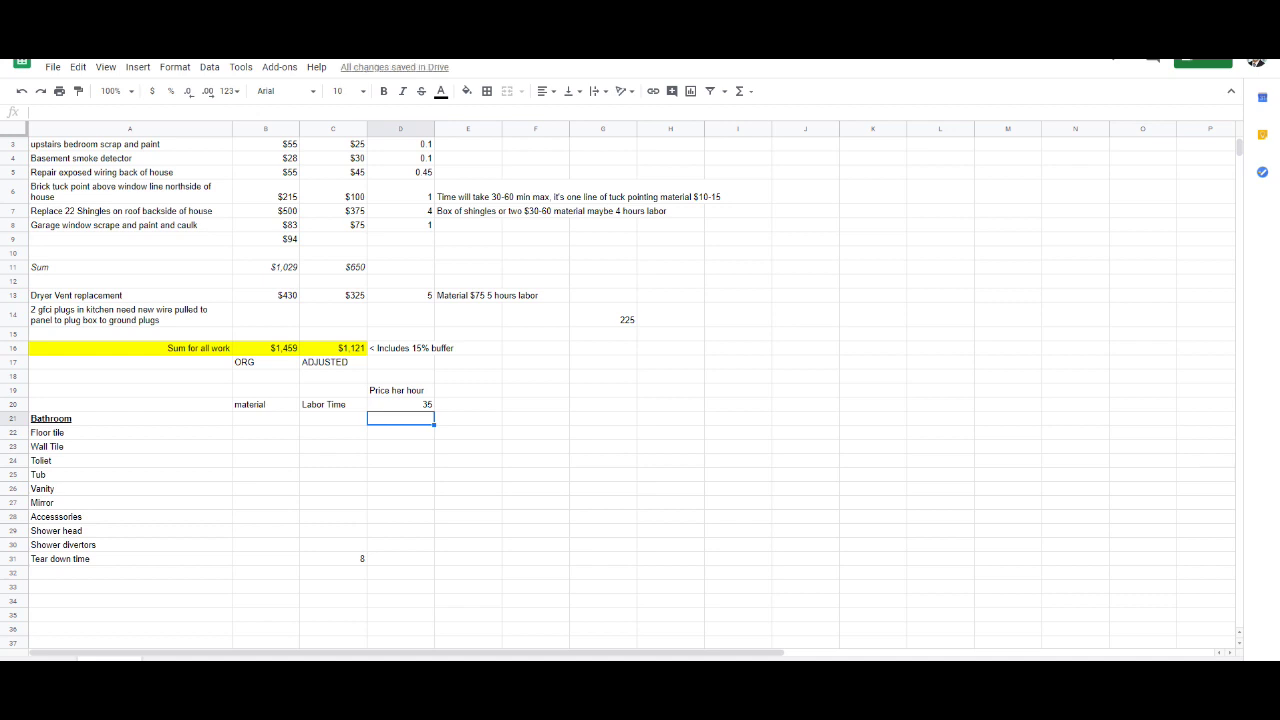
Step: Enter the floor tile material cost in B22 as the formula =3*4
left_click(265, 418)
left_click(265, 432)
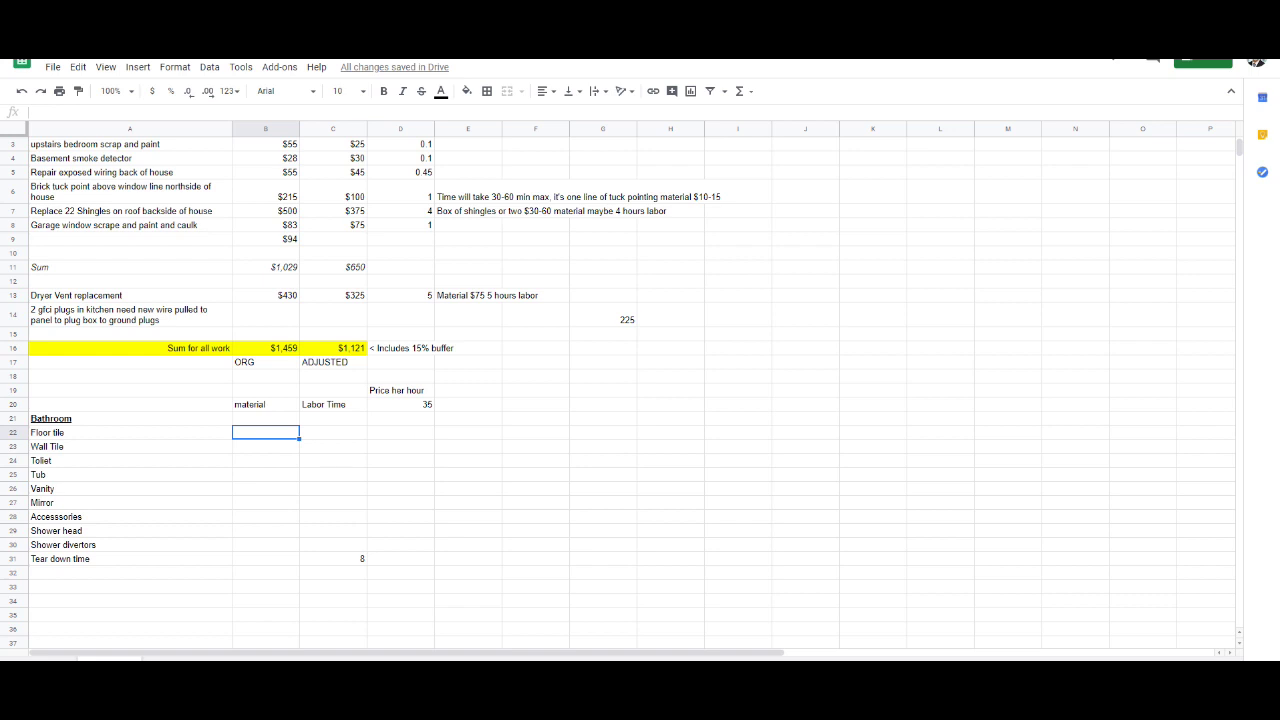
type("12")
key("Return")
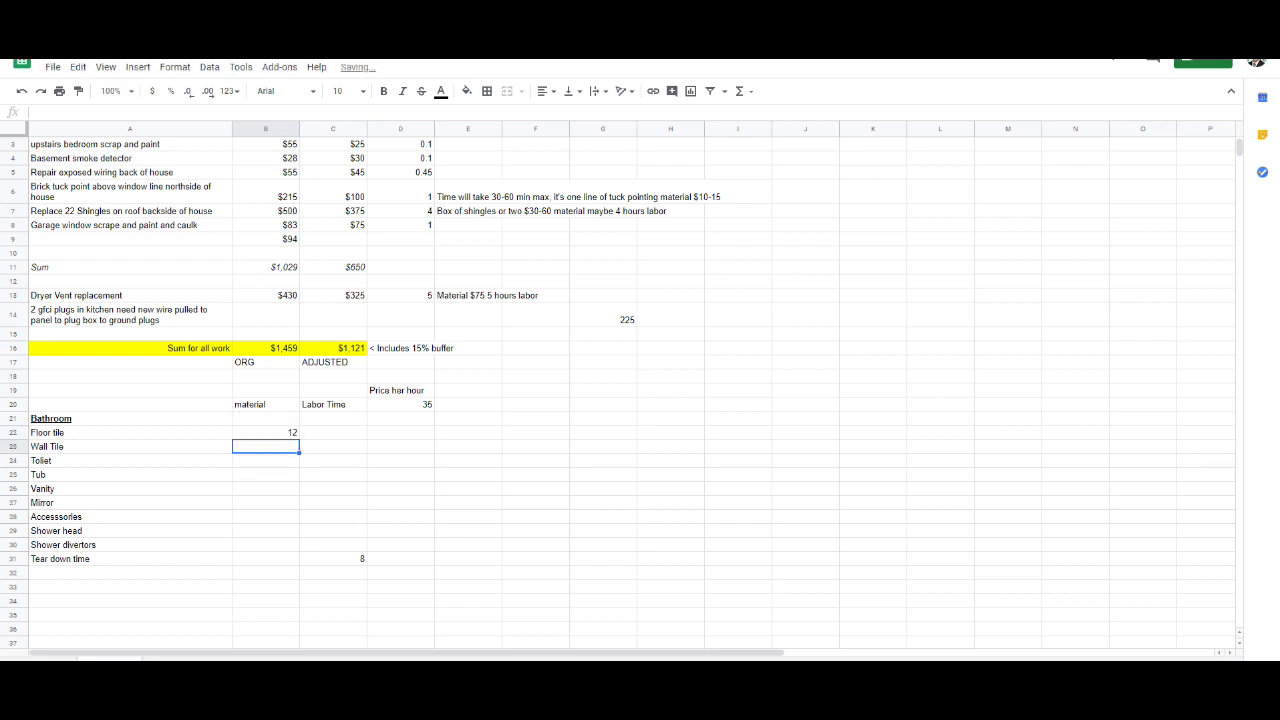
left_click(265, 432)
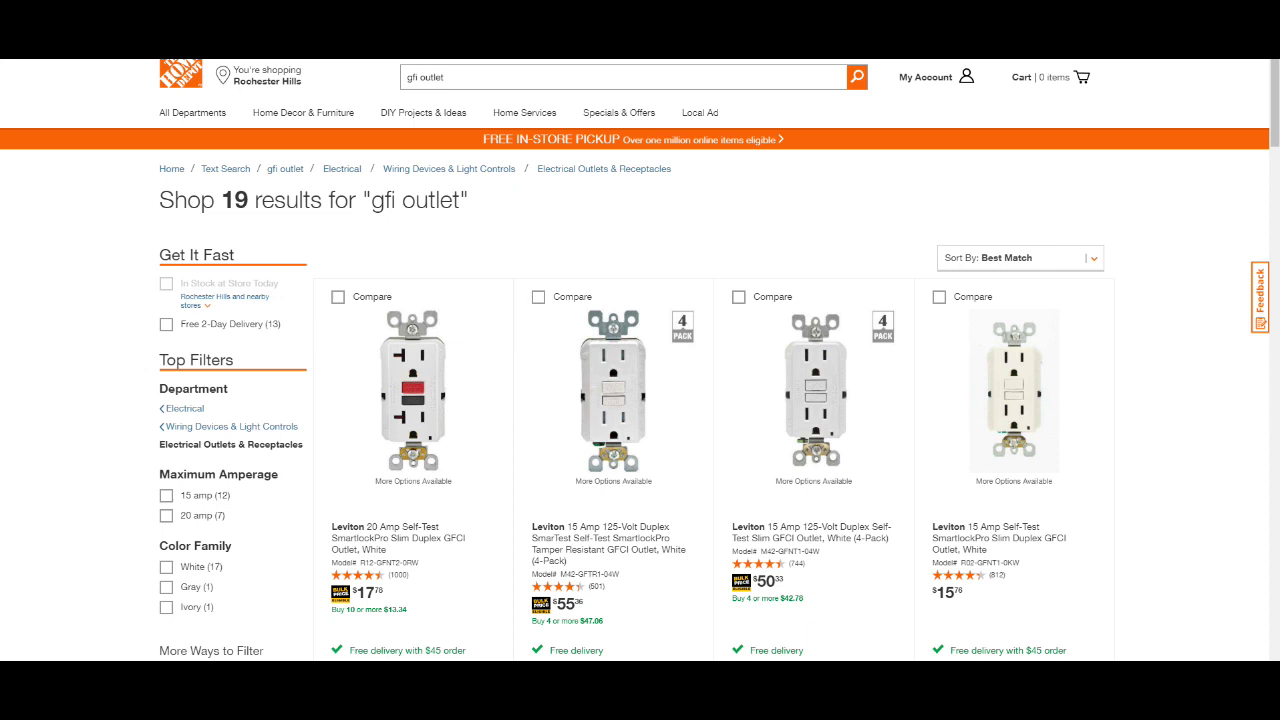
Step: Switch to the Home Depot website and search for "floor tile"
left_click_drag(446, 77, 406, 77)
type("floor ")
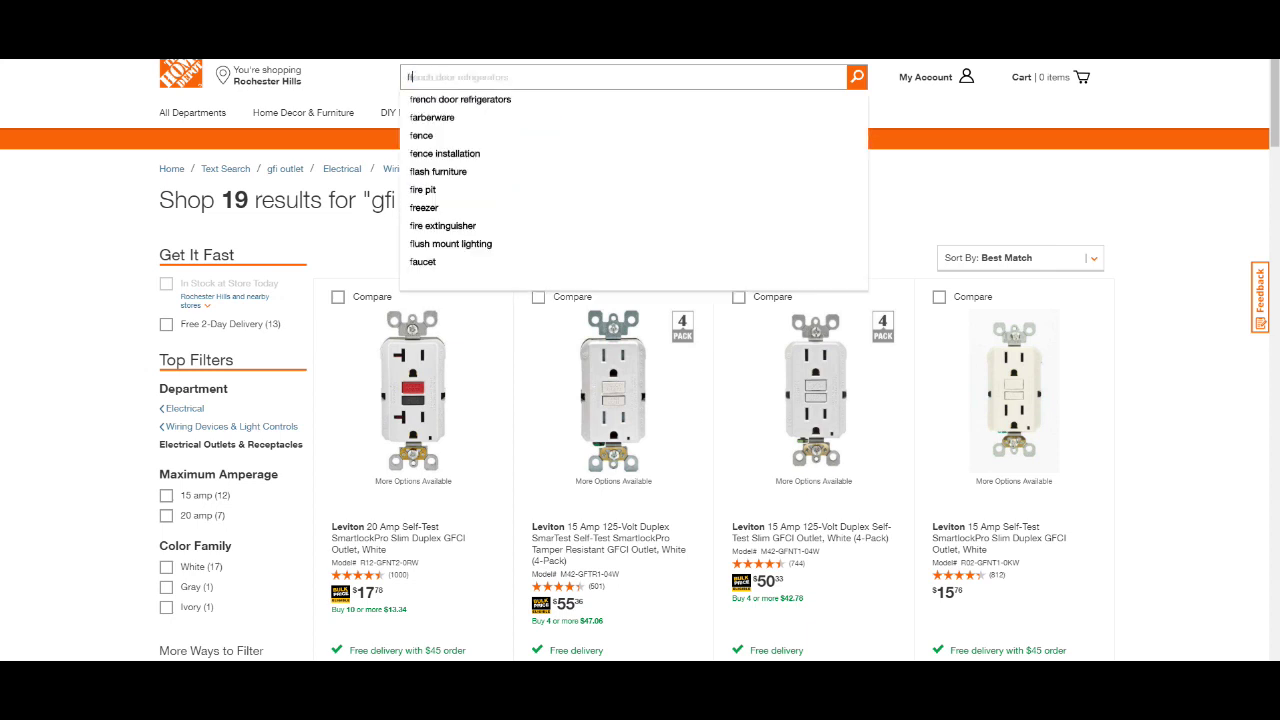
type("tile")
key("Return")
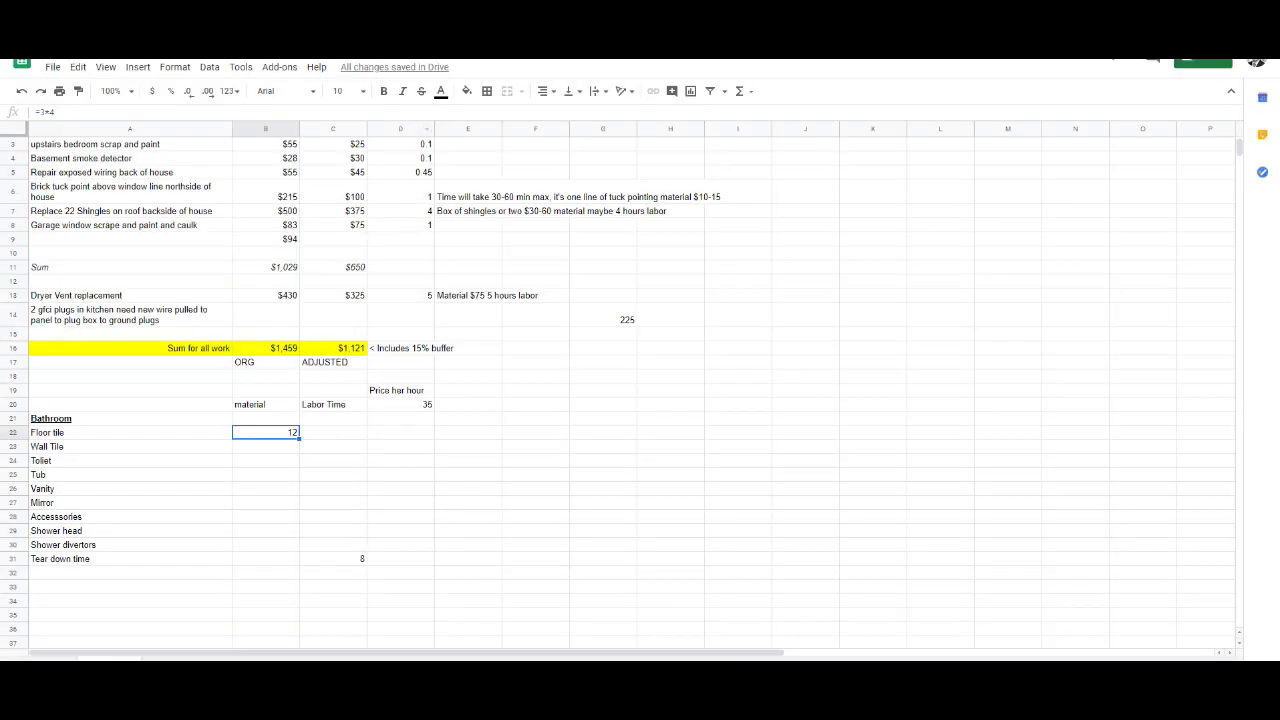
left_click(400, 516)
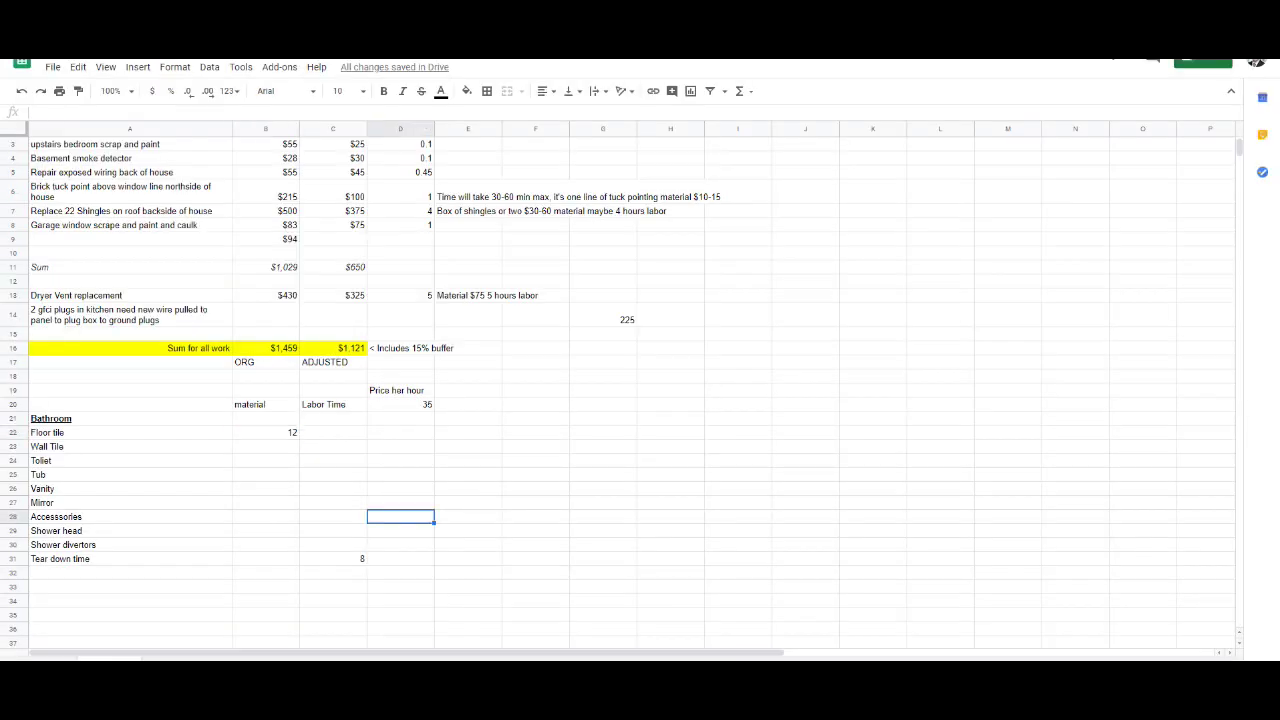
left_click(265, 586)
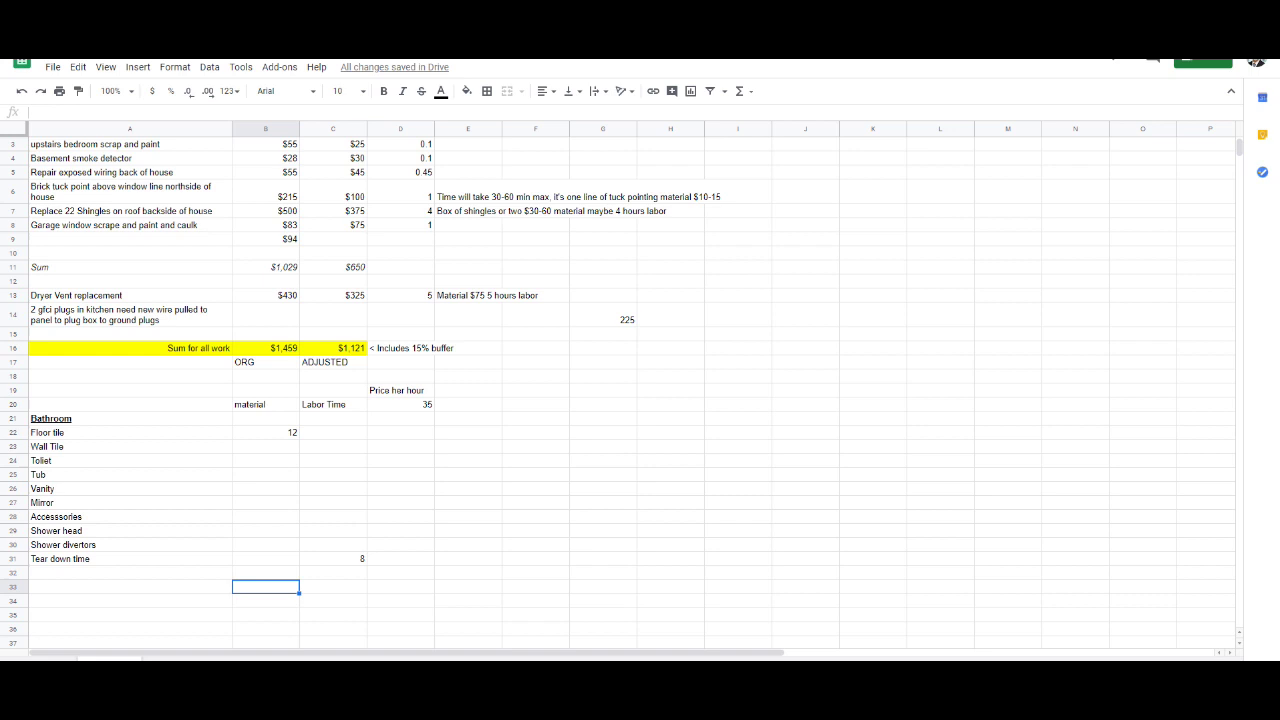
left_click(265, 460)
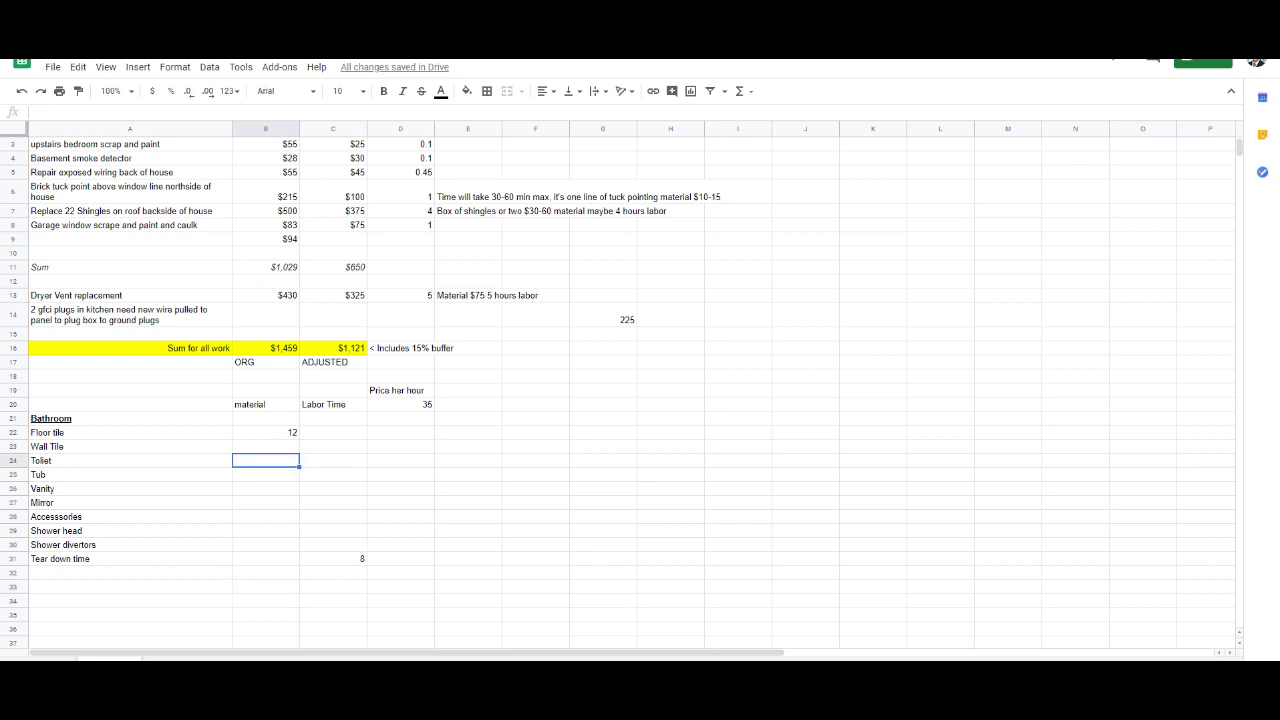
left_click_drag(130, 418, 333, 530)
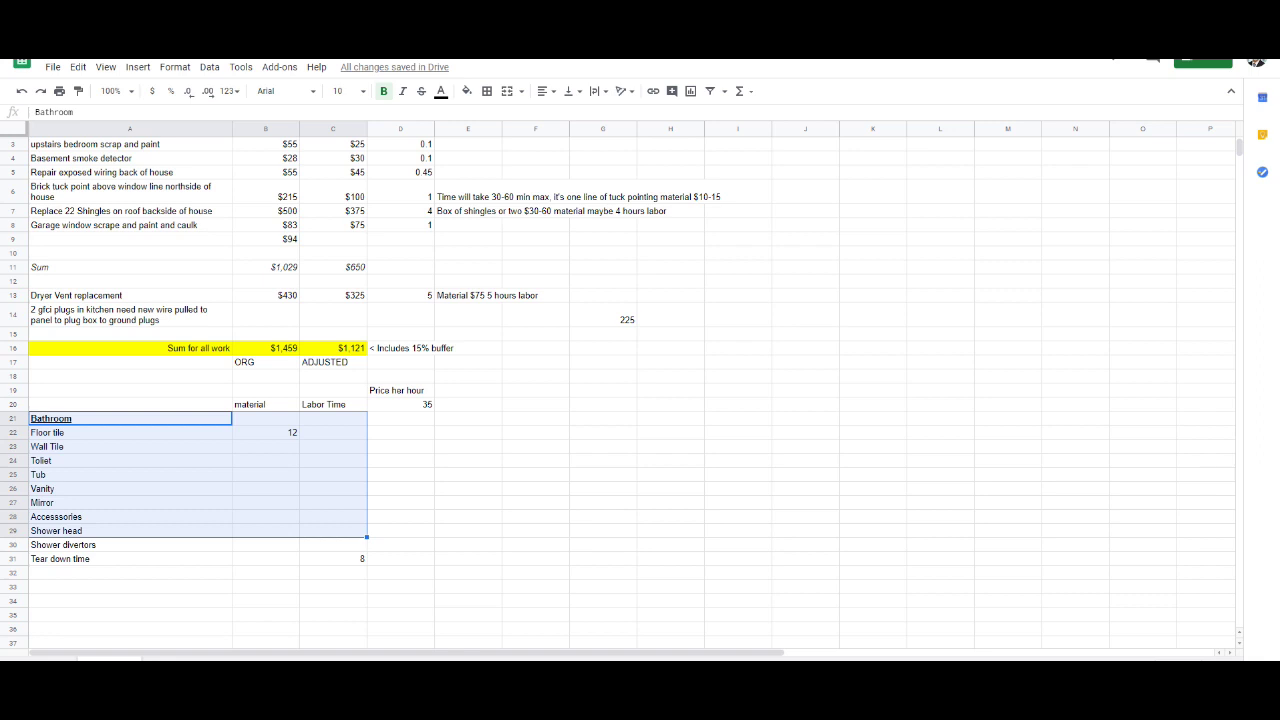
left_click(333, 502)
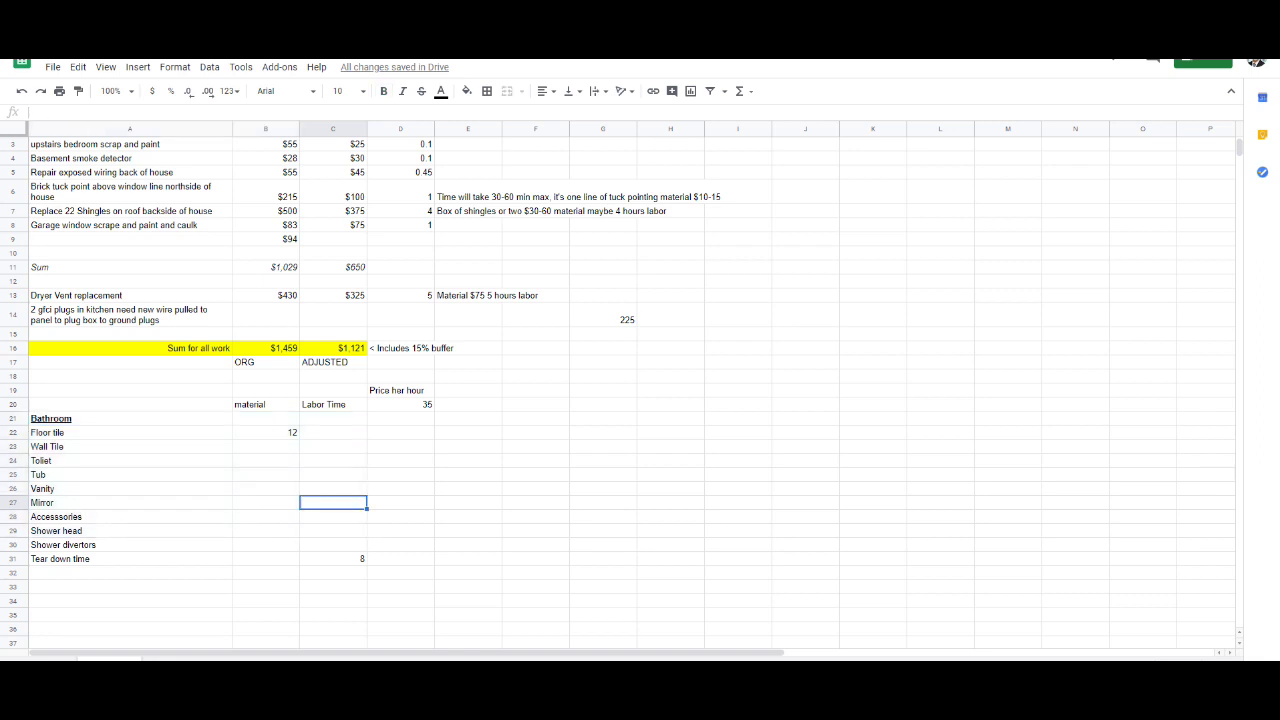
left_click(265, 432)
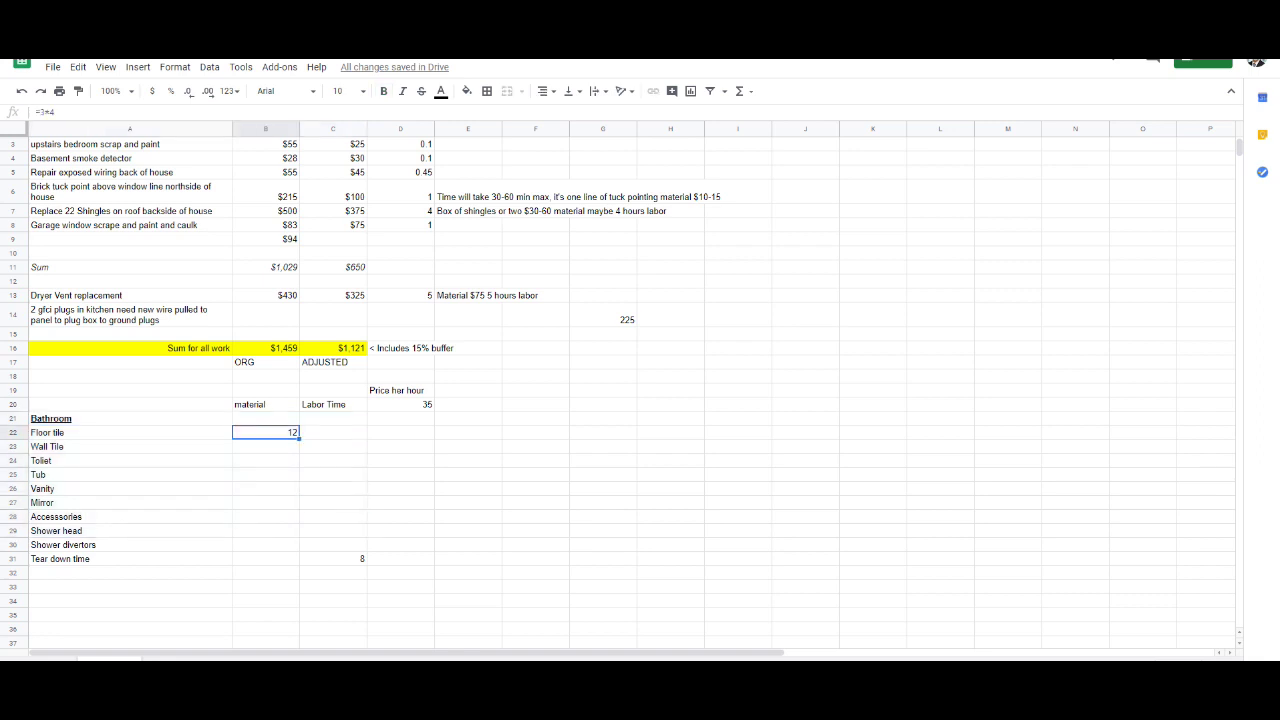
left_click(400, 432)
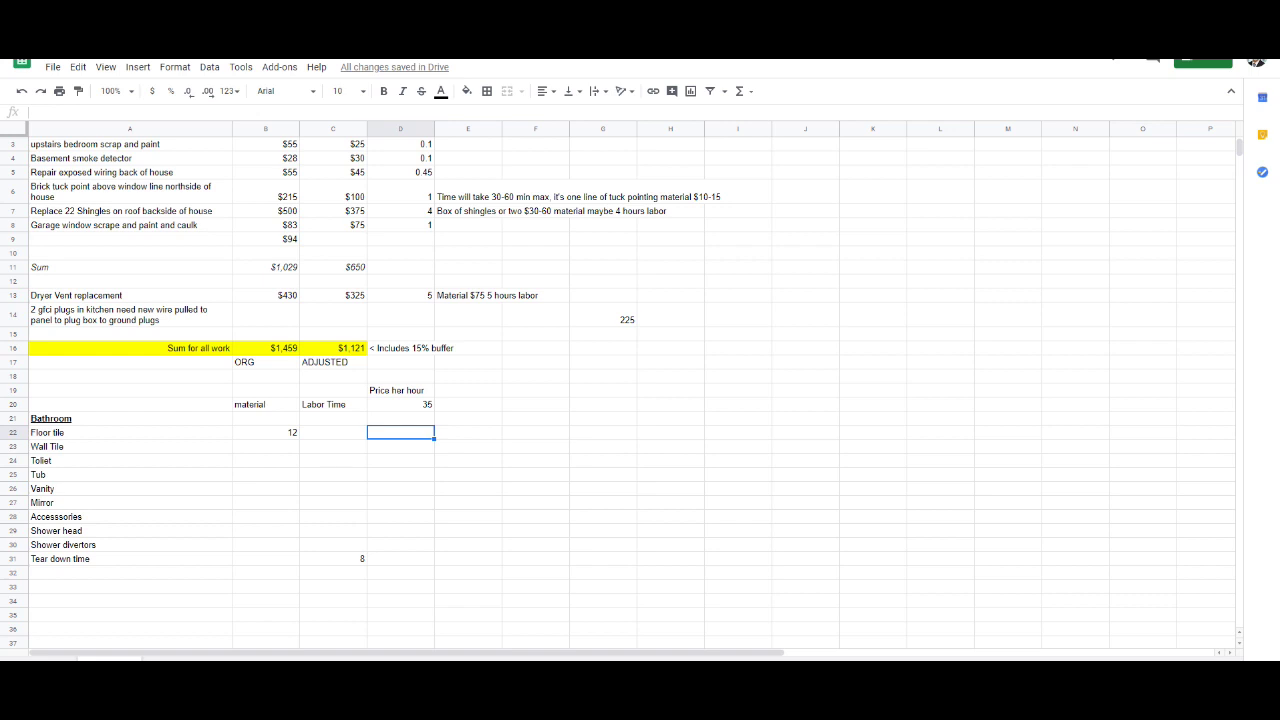
Step: Set the floor tile labor time in C22 to 4
left_click(333, 432)
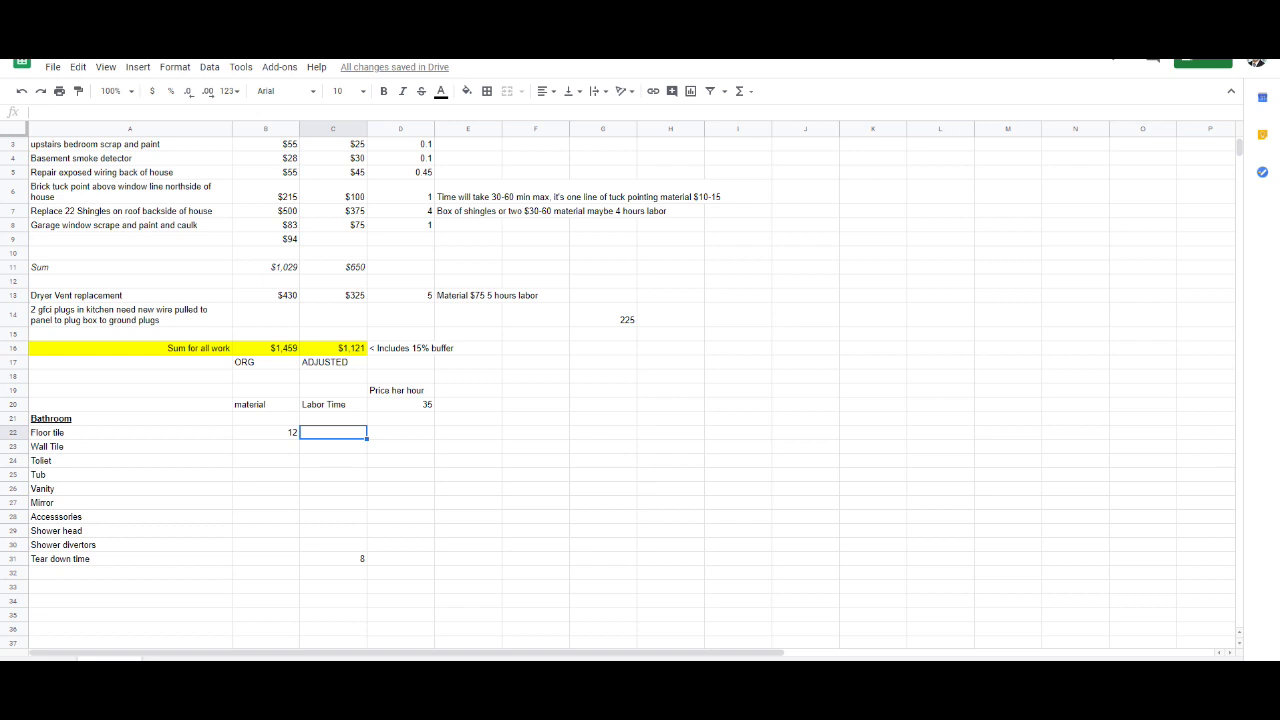
left_click(333, 544)
left_click(333, 558)
left_click(333, 432)
type("4")
key("Return")
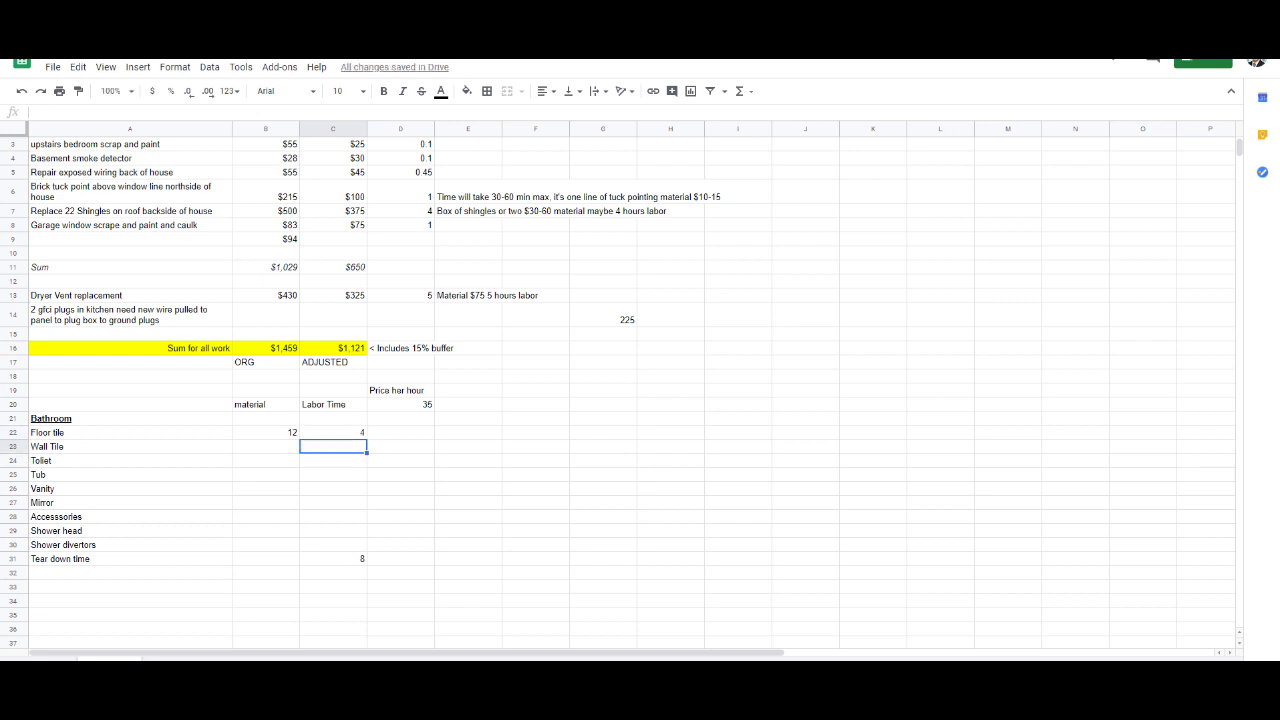
Step: Clear the floor tile material cost in B22
left_click(265, 446)
left_click(265, 432)
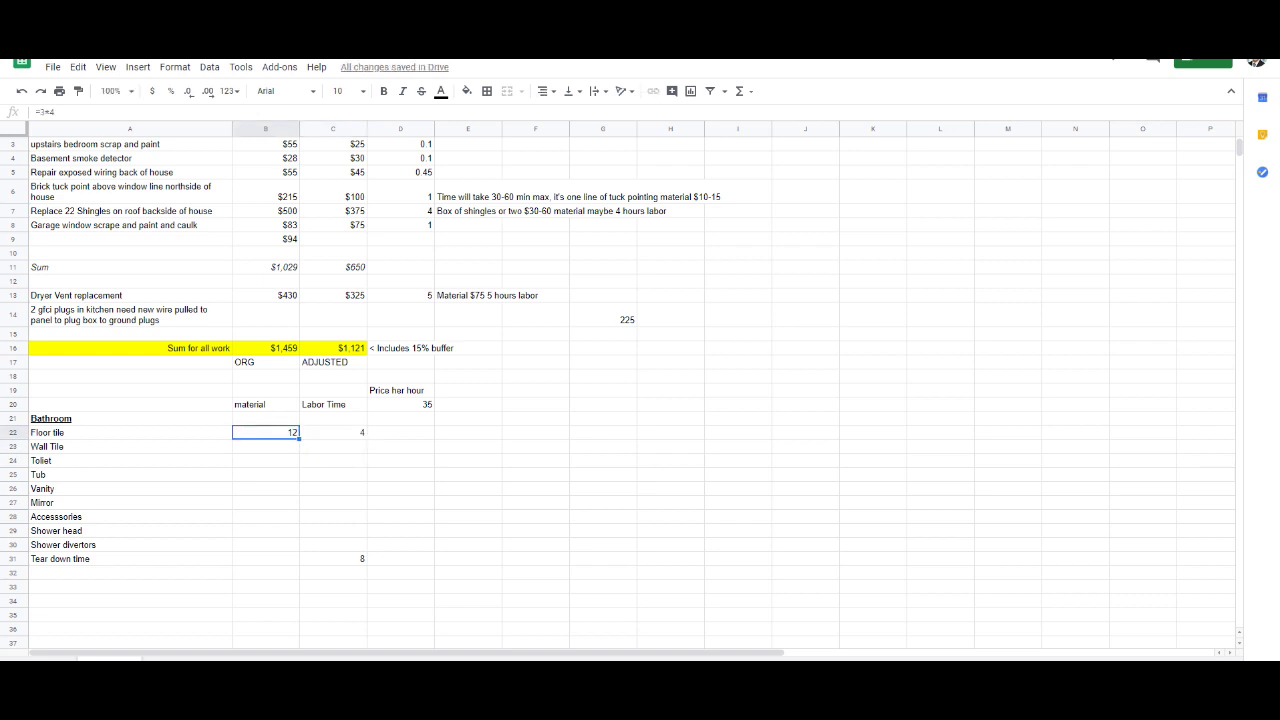
key("Delete")
left_click(265, 446)
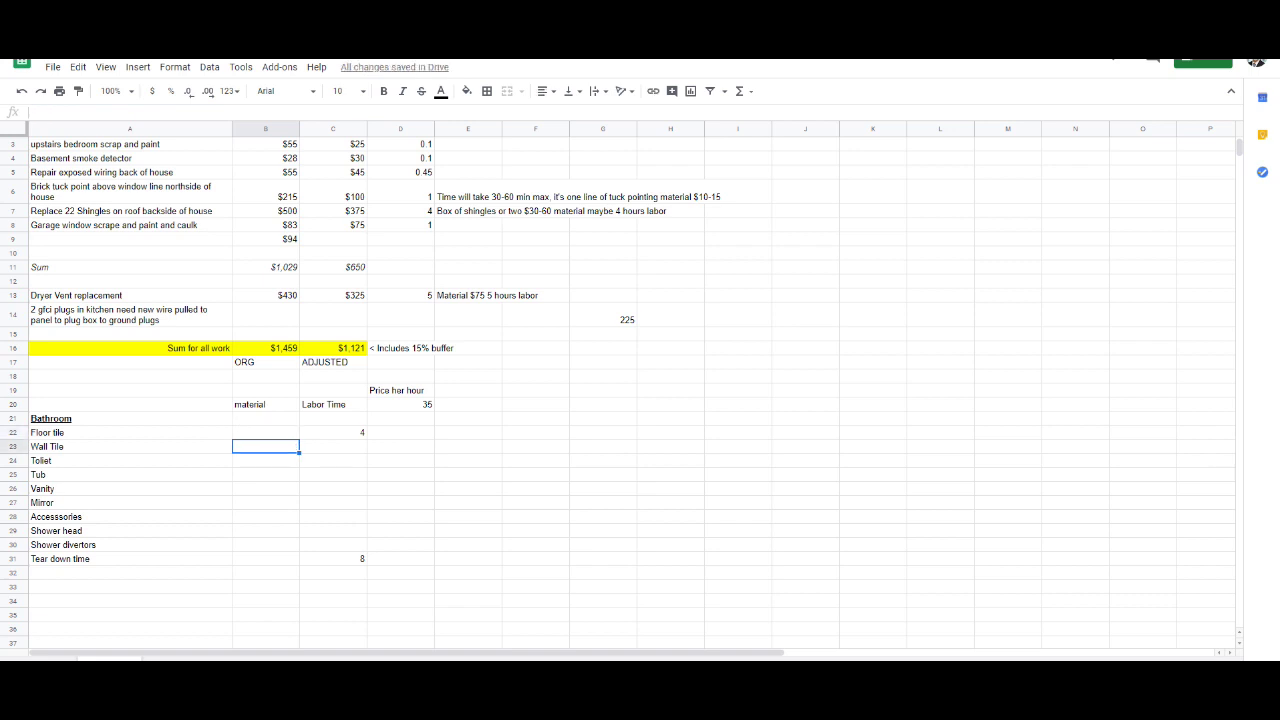
left_click(265, 460)
Step: Fill in the labor times for Wall Tile as 5, Toilet as 1, Tub as 5 and Vanity as 3
left_click(333, 446)
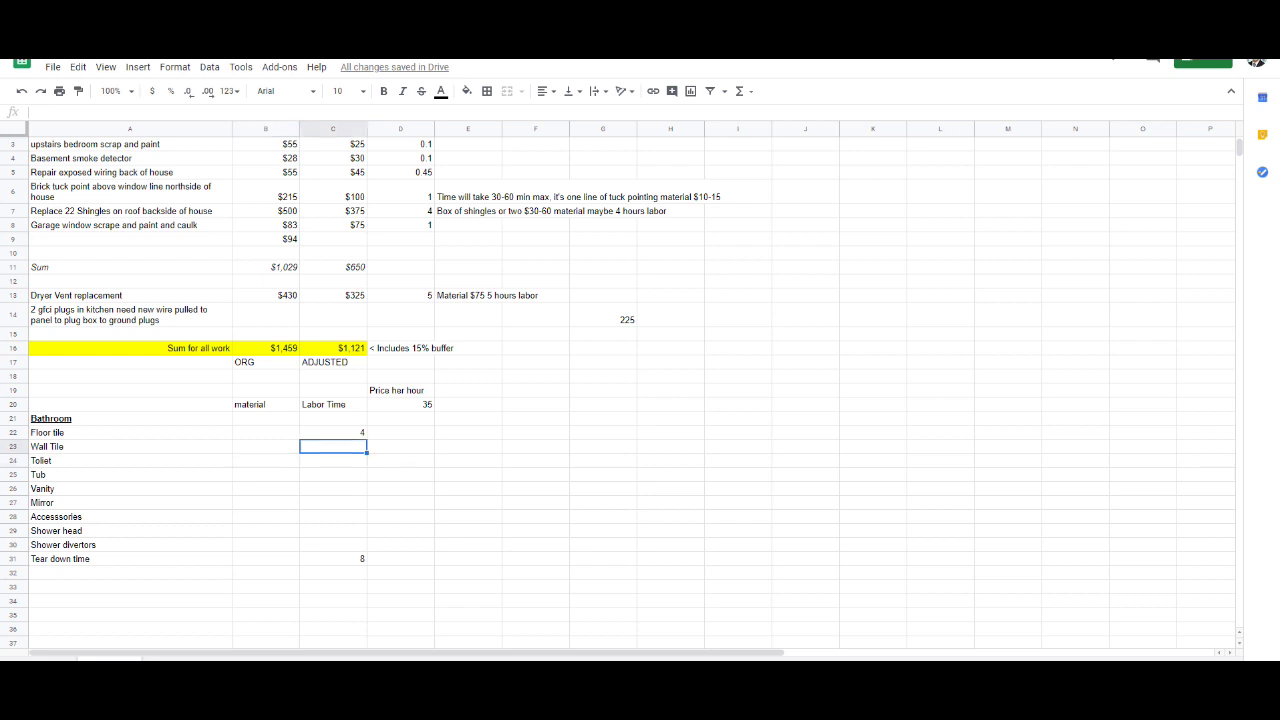
type("5")
key("Return")
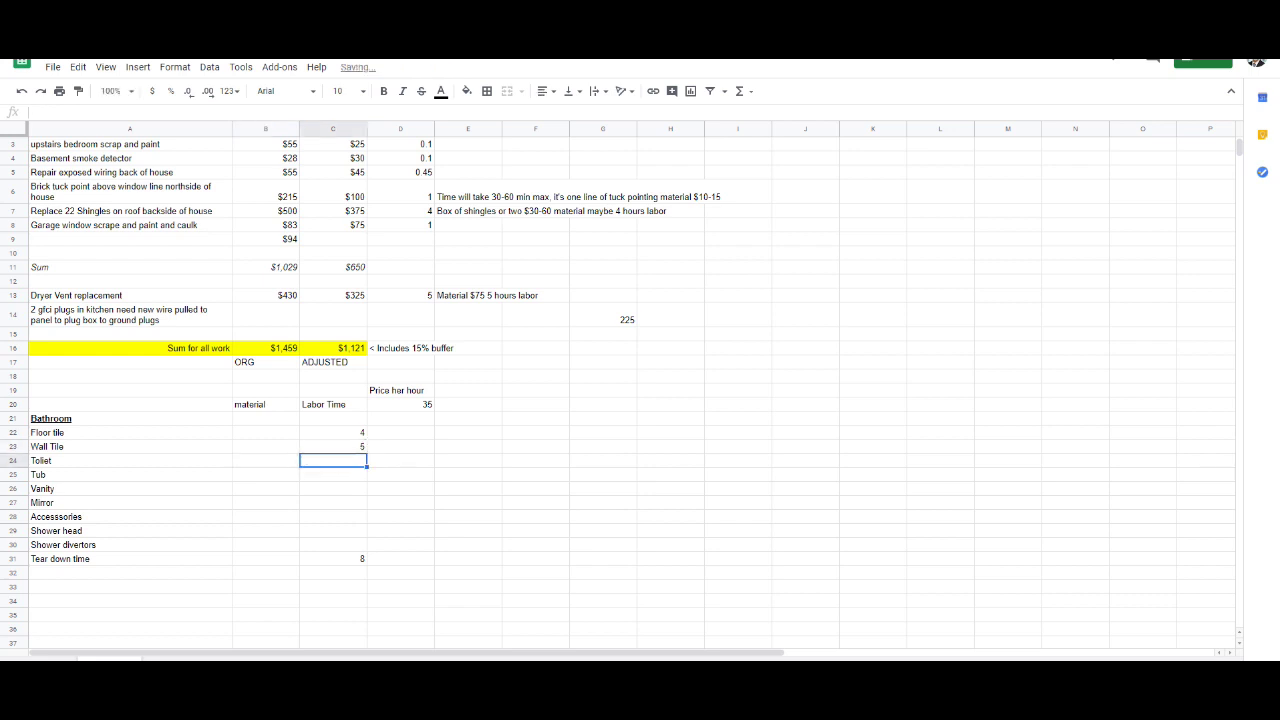
type("1")
key("Return")
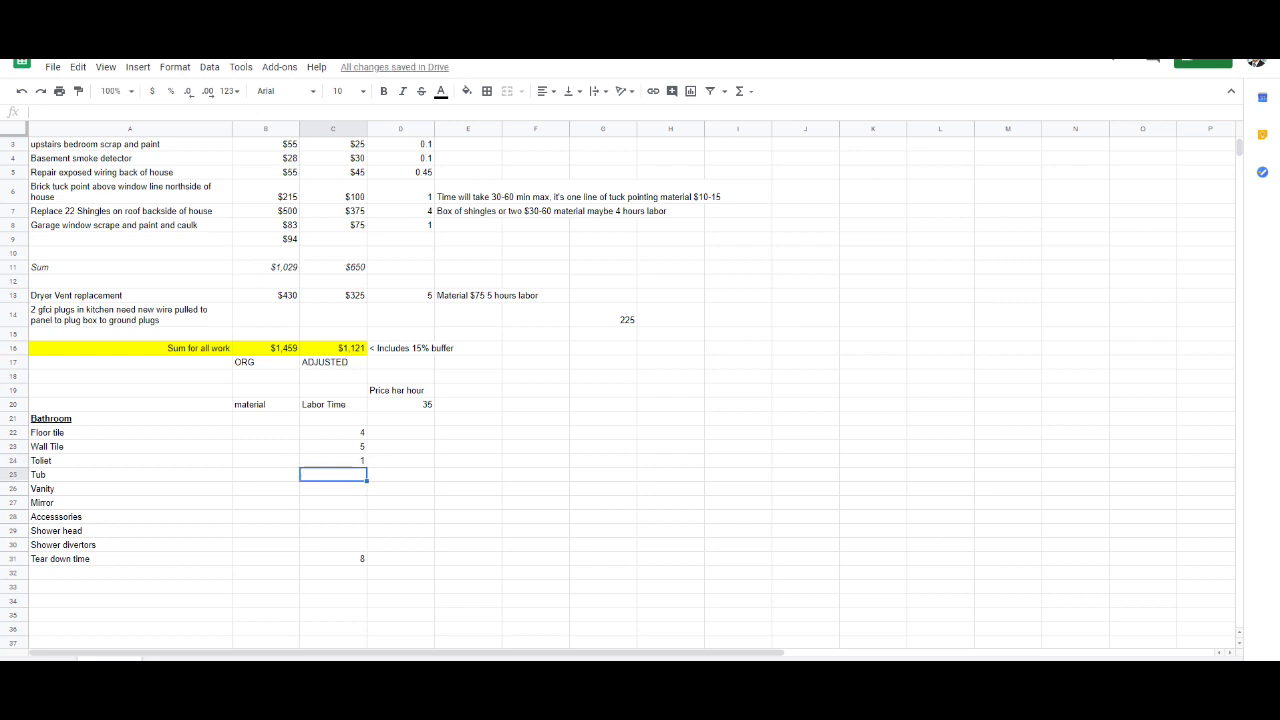
type("5")
key("Return")
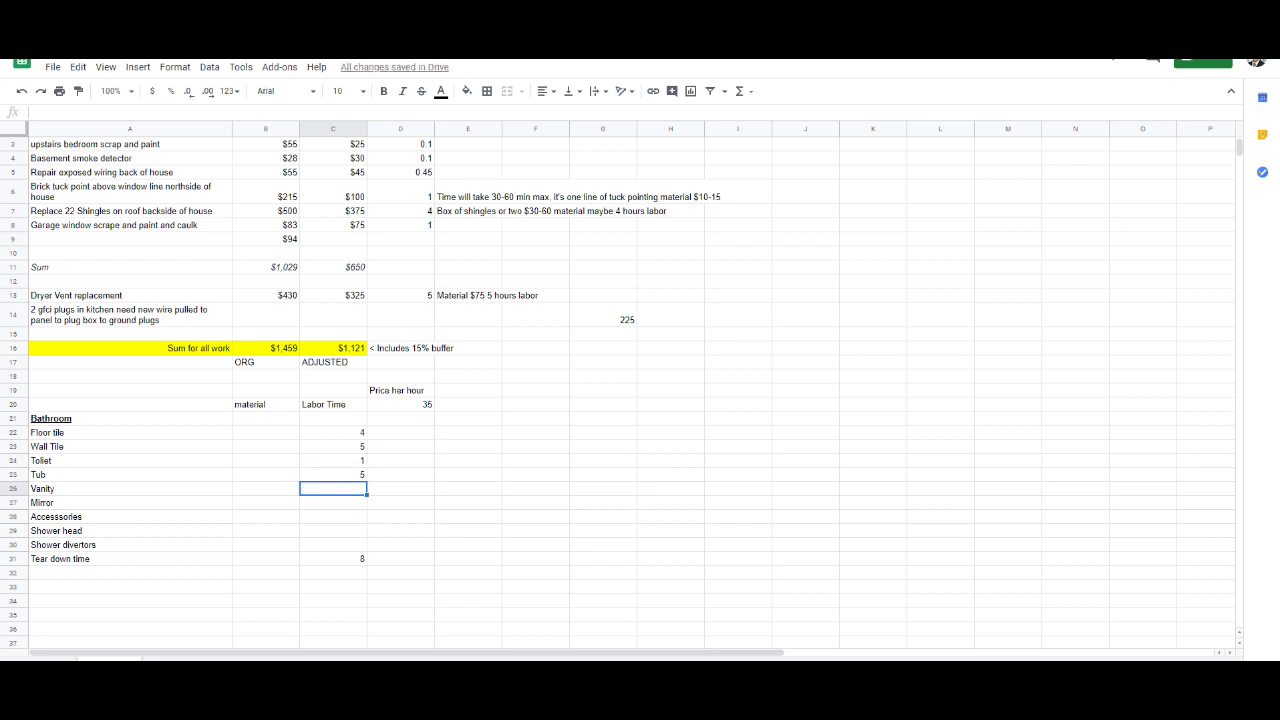
type("3")
key("Return")
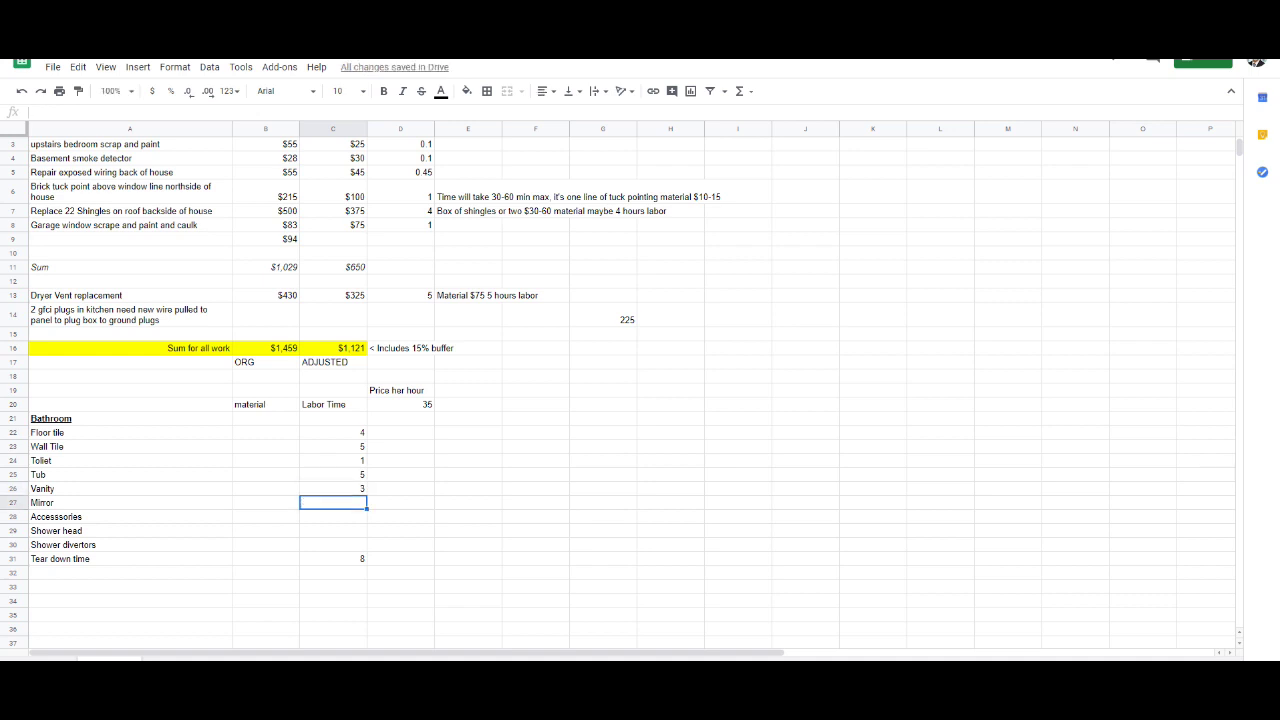
Step: Fill in the labor times for the mirror as 1, accessories as 1, shower head as 0.15 and shower divertors as 4
type("1")
key("Return")
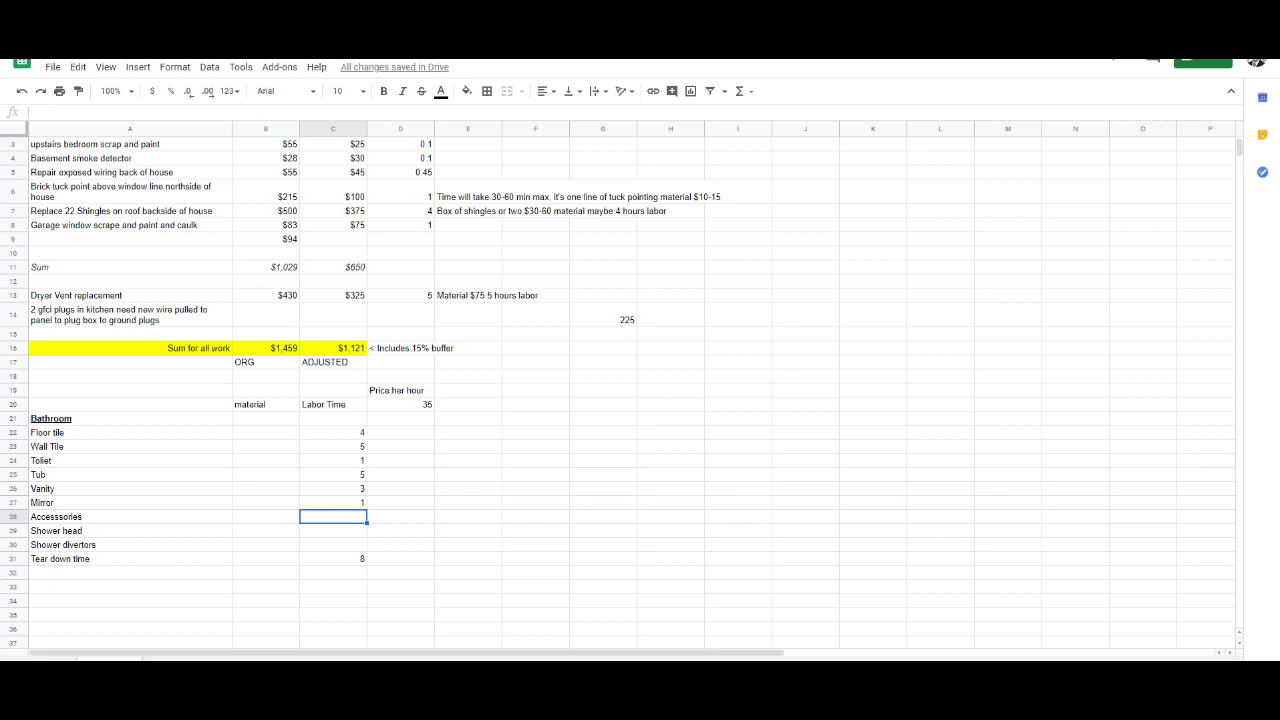
type("1")
key("Return")
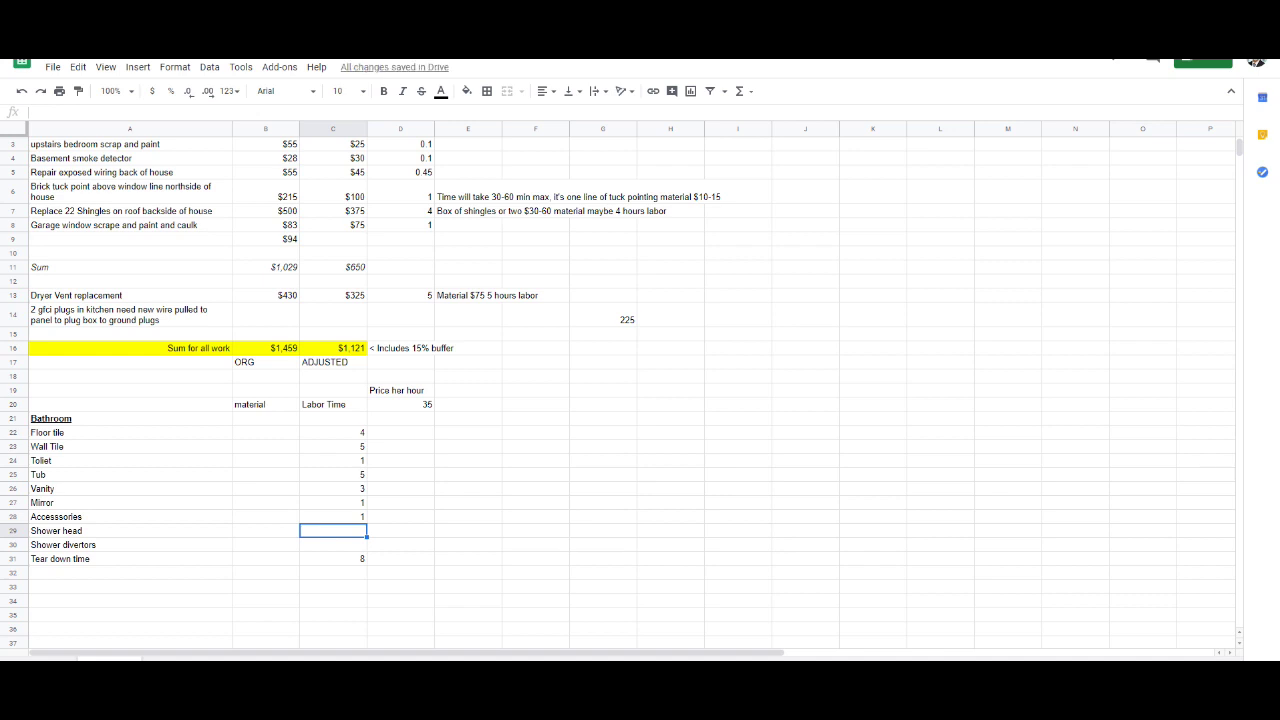
type("0.15")
key("Return")
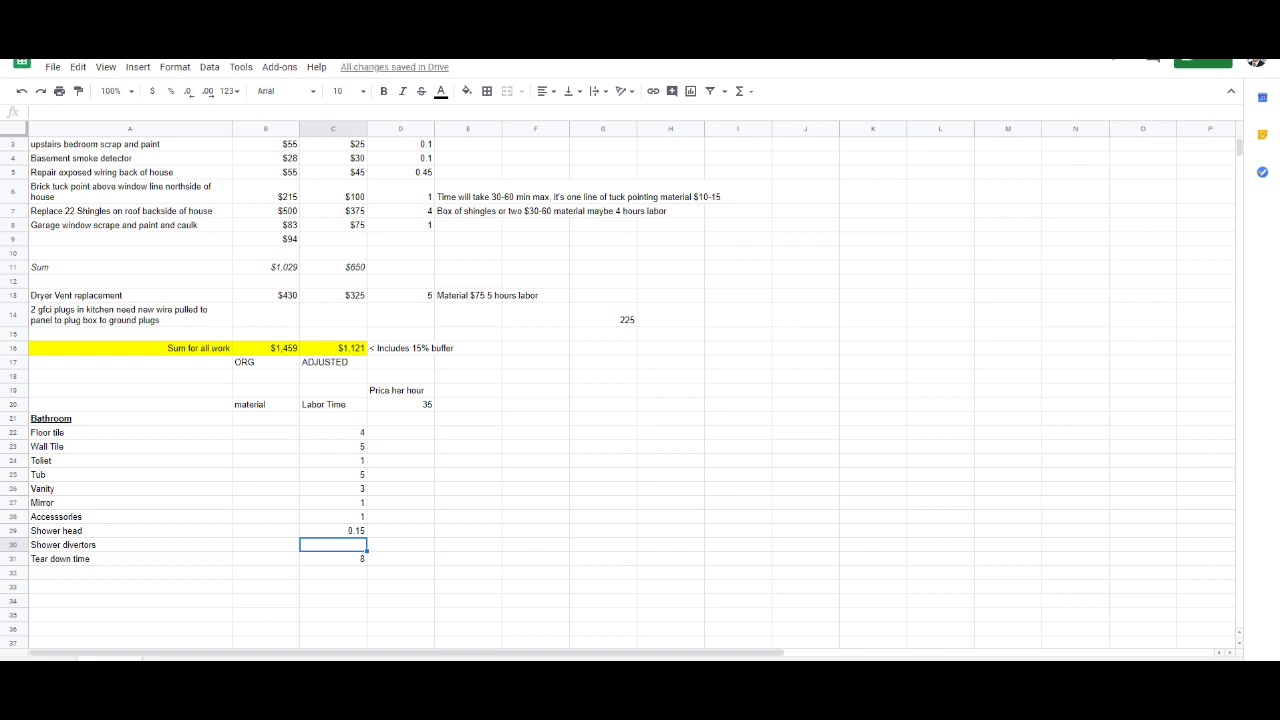
type("4")
key("Tab")
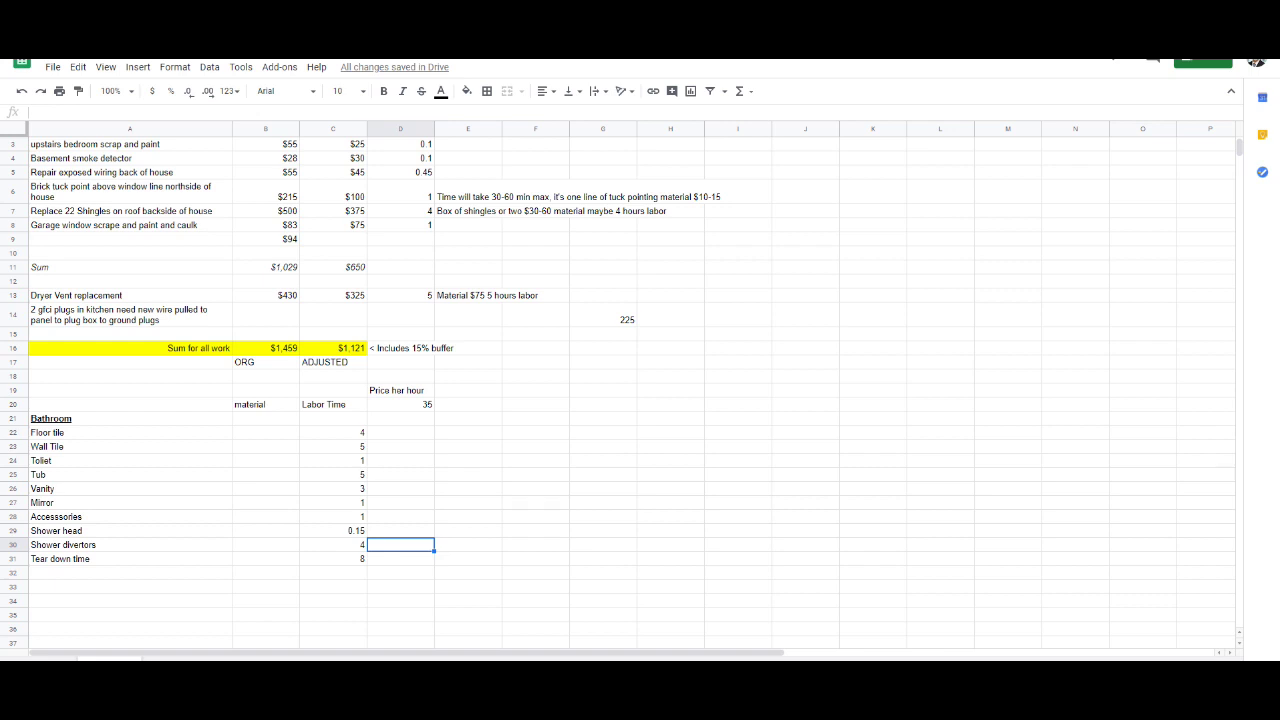
Step: Calculate three eight-hour workdays in D34 with the formula =8*3
left_click_drag(333, 432, 333, 572)
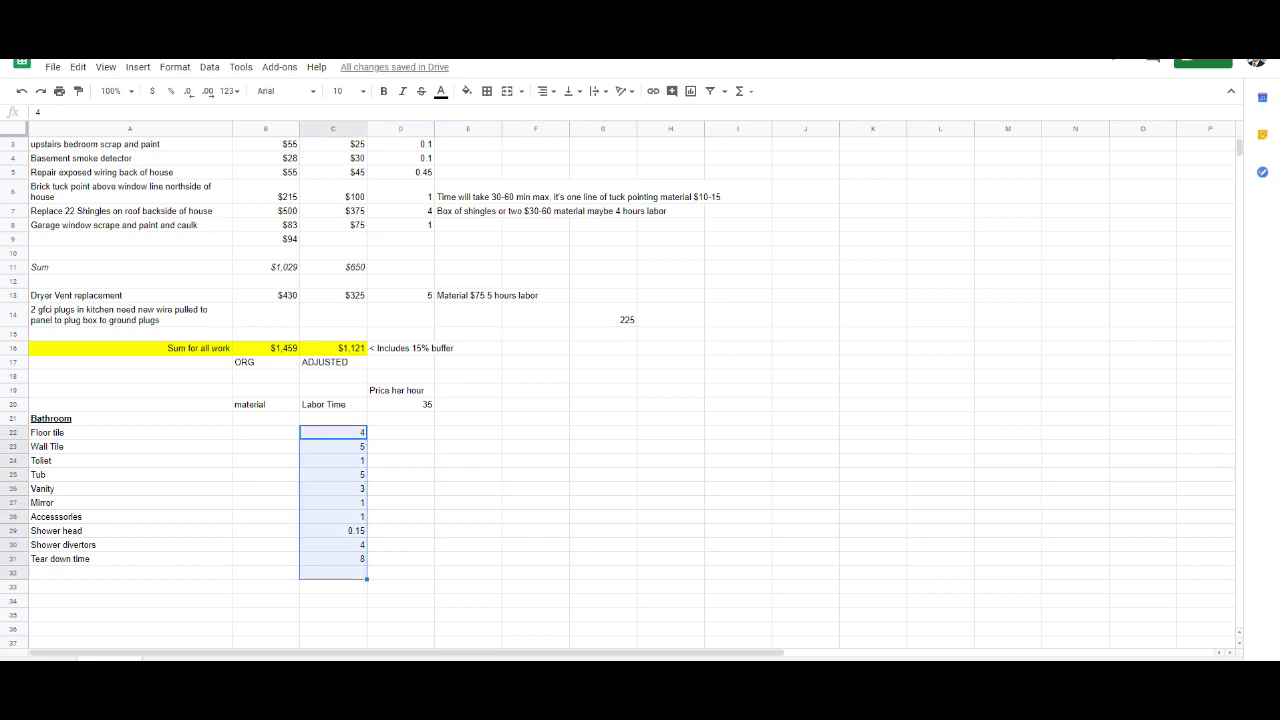
left_click(400, 572)
left_click(400, 600)
type("=8*3")
key("Return")
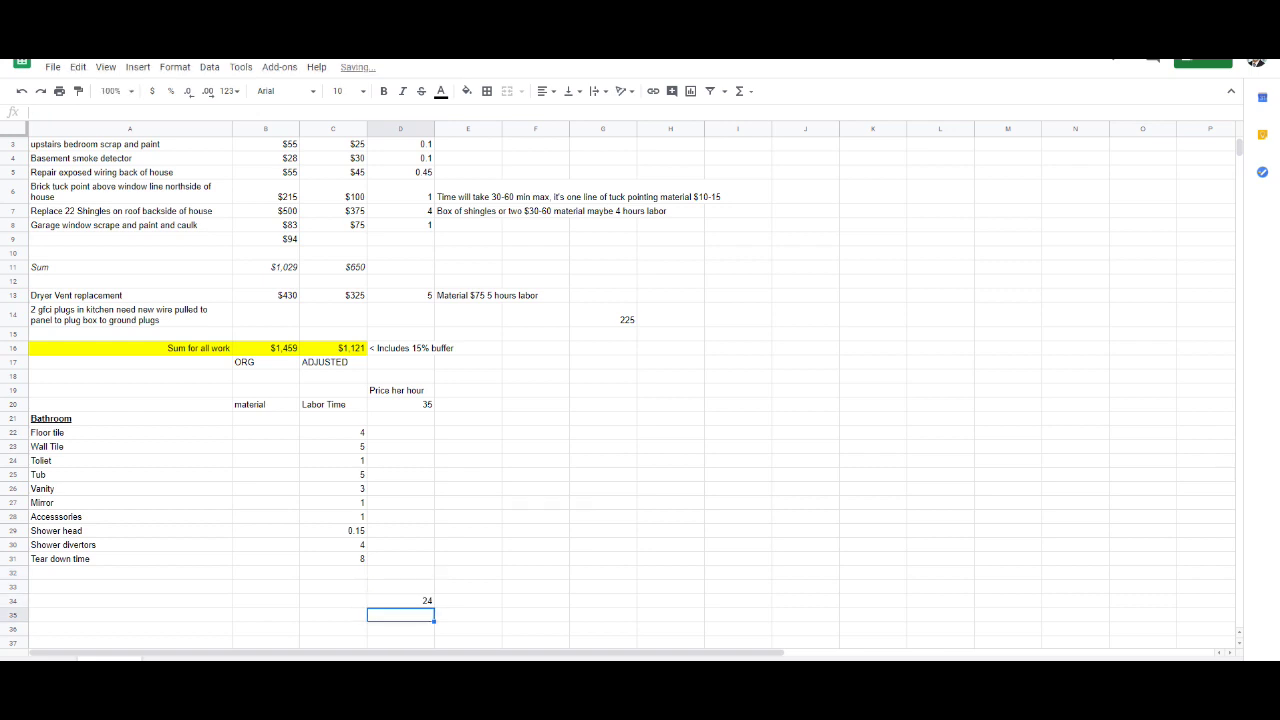
Step: Set the formula in D34 to =8*4 for four eight-hour workdays
left_click(400, 600)
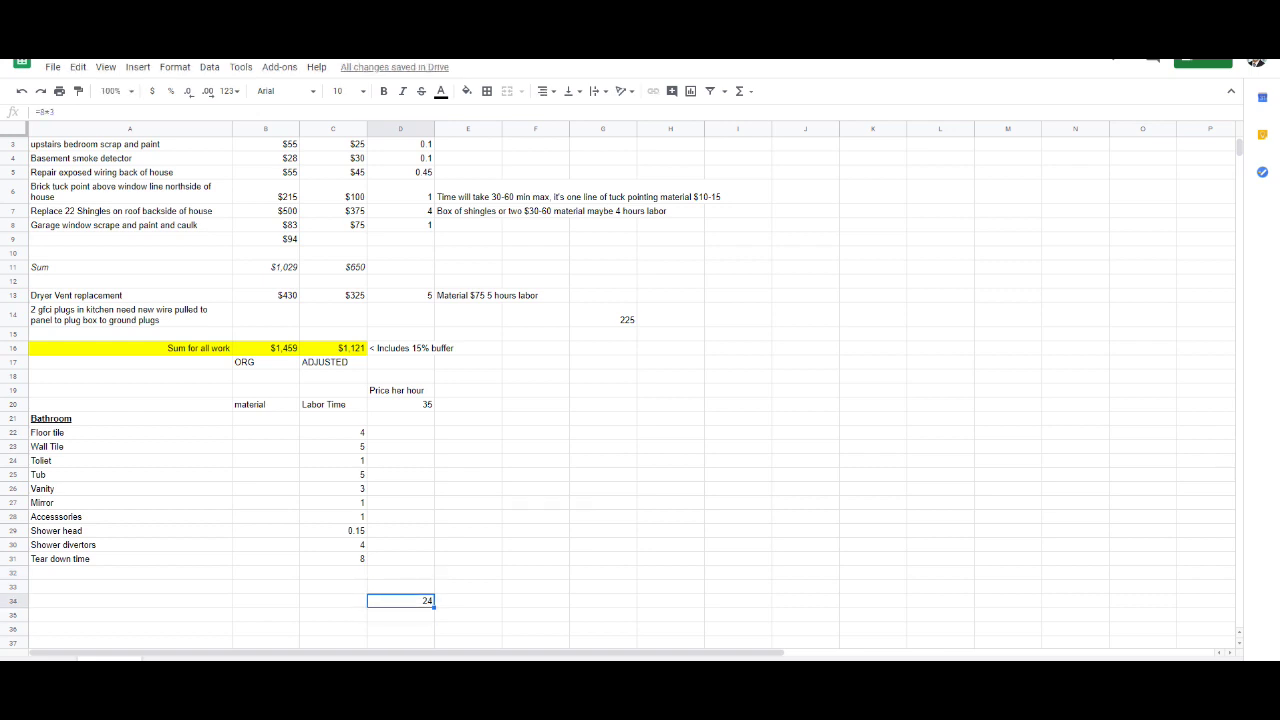
key("Return")
key("BackSpace")
type("4")
key("Return")
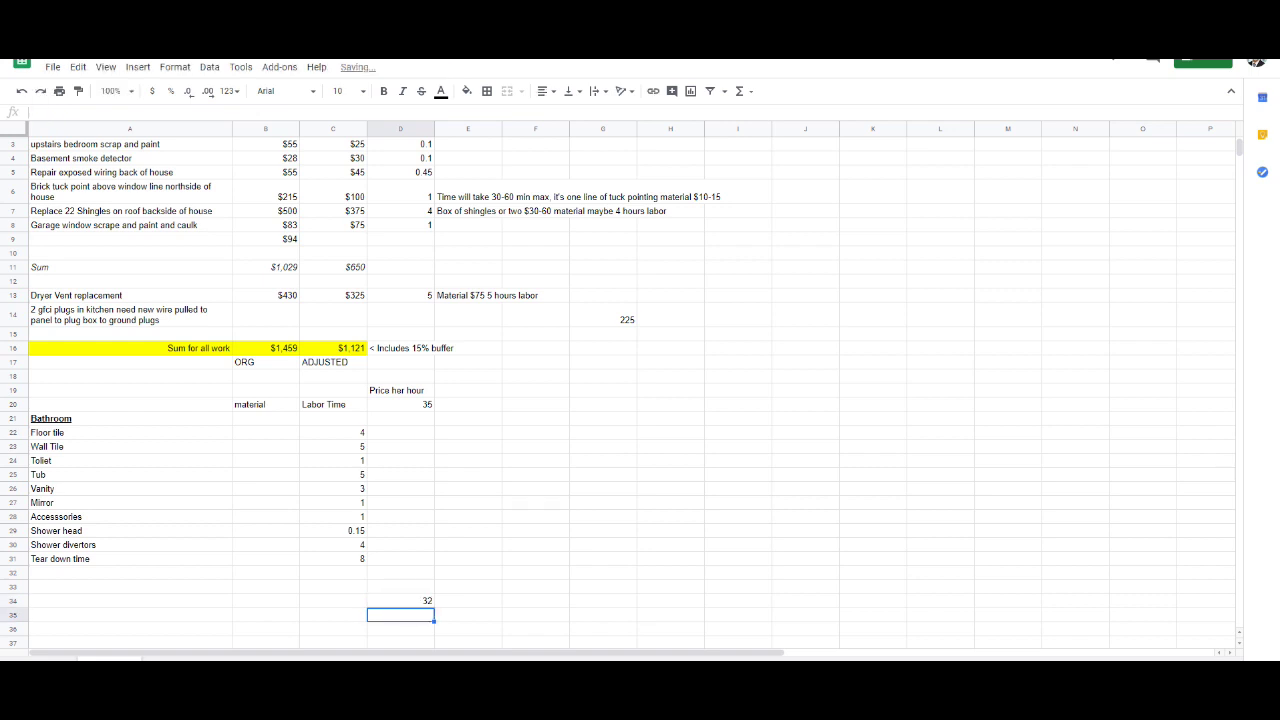
left_click_drag(333, 432, 333, 558)
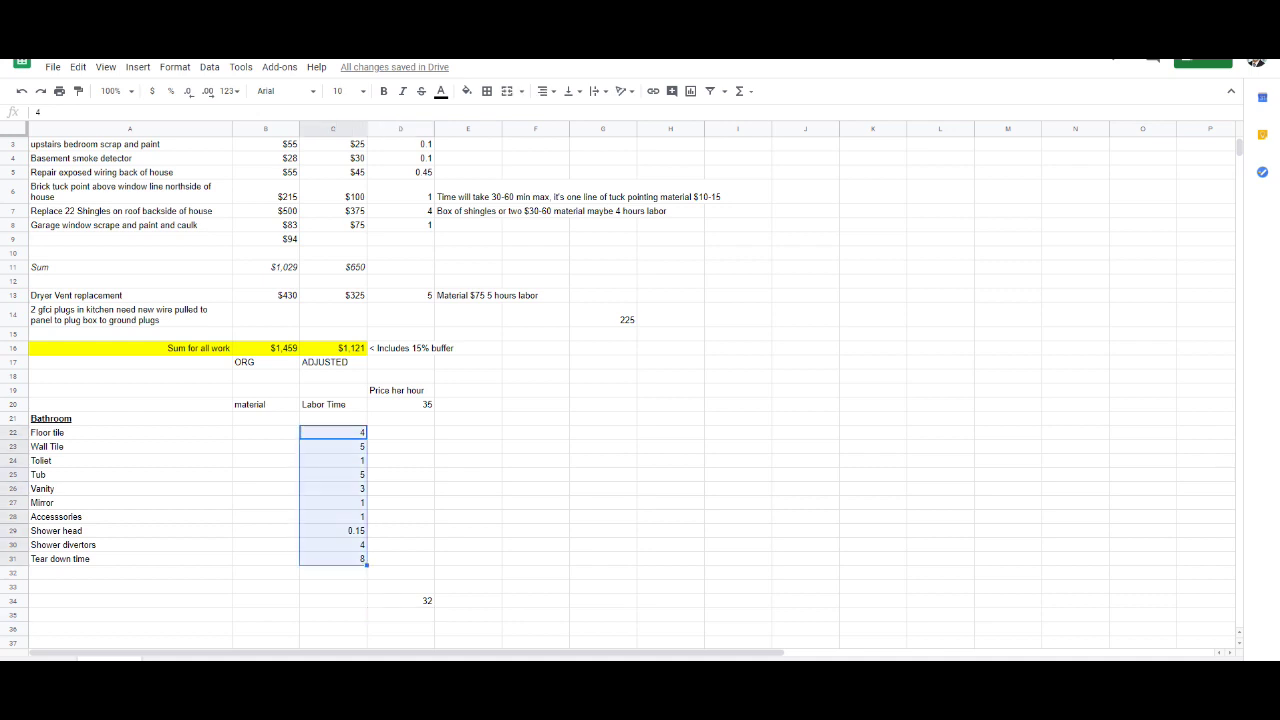
left_click(400, 600)
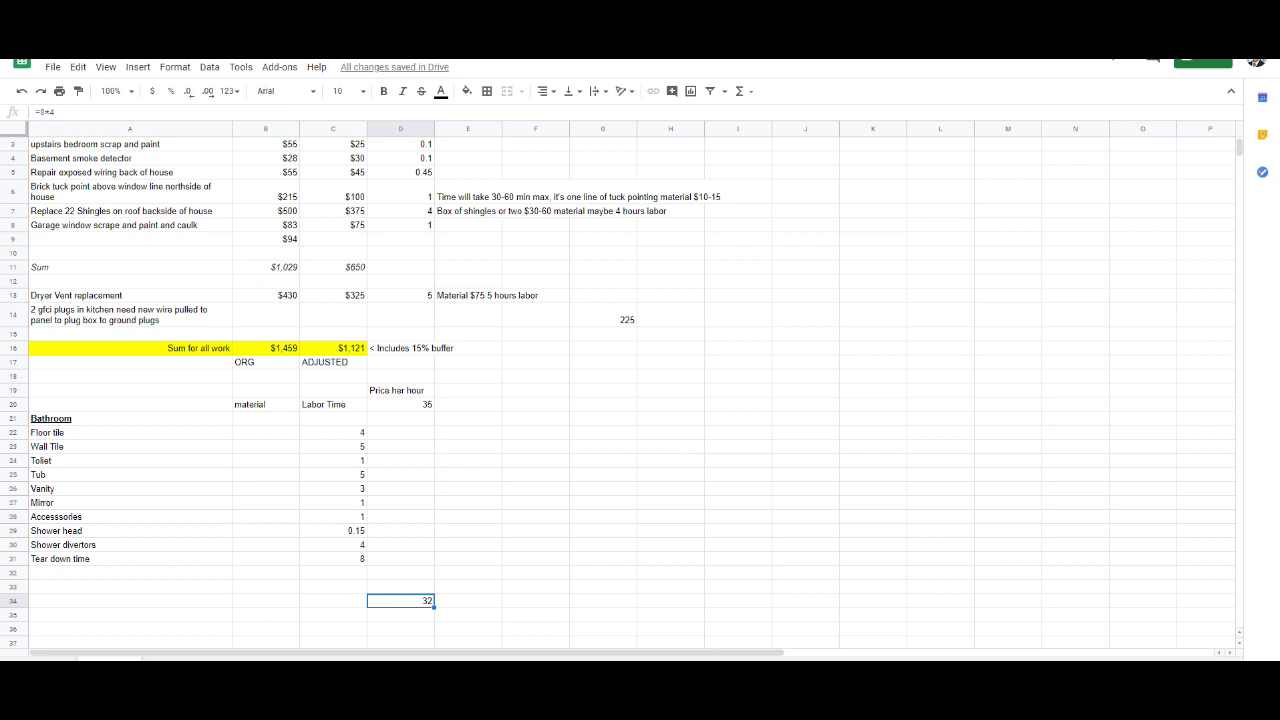
left_click(468, 572)
left_click(400, 600)
left_click(333, 586)
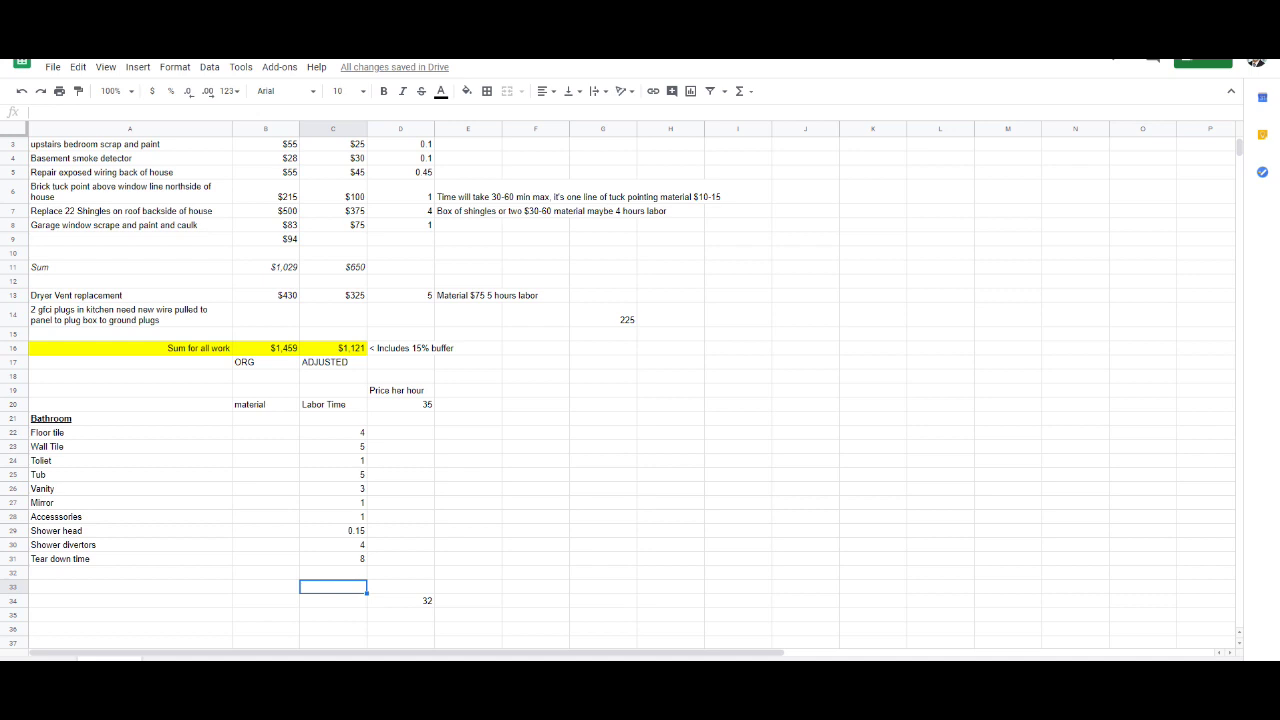
Step: Label A33 Sum, total the labor times in C33 with a sum of C22:C31, and clear the workday calculation in D34
left_click(130, 586)
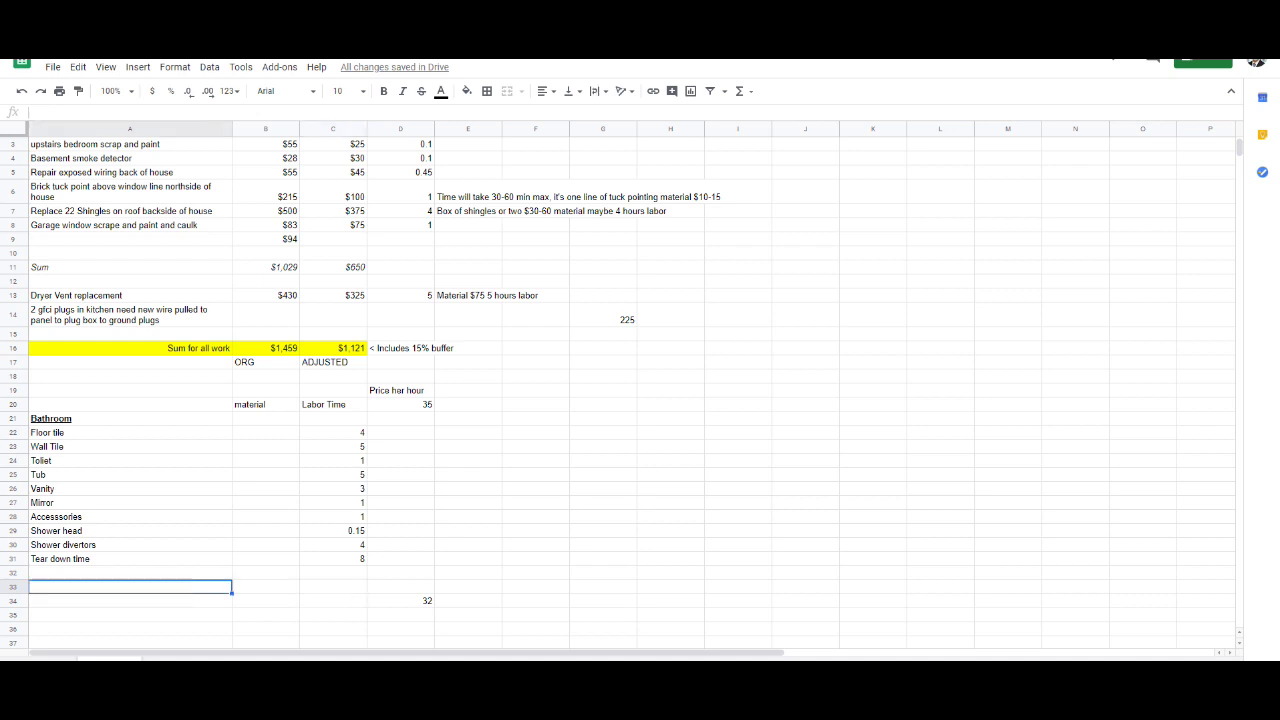
type("Sum")
left_click(333, 586)
type("=sum(")
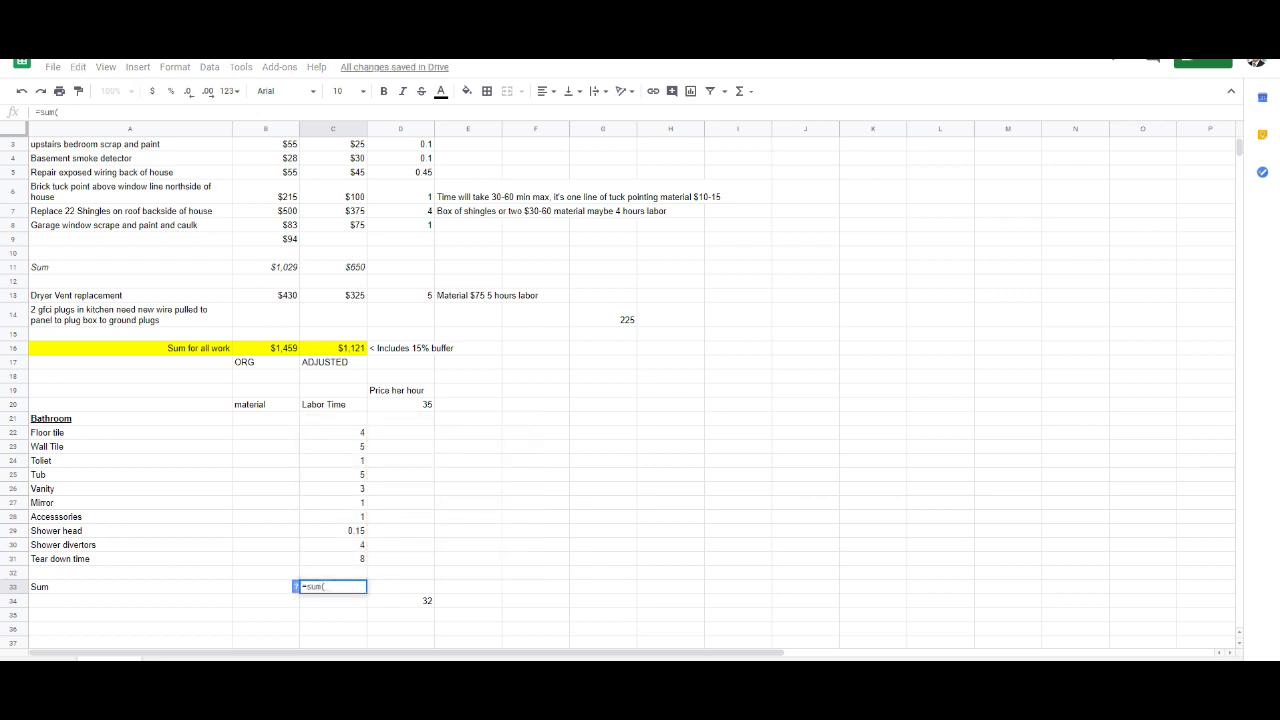
left_click_drag(333, 432, 333, 558)
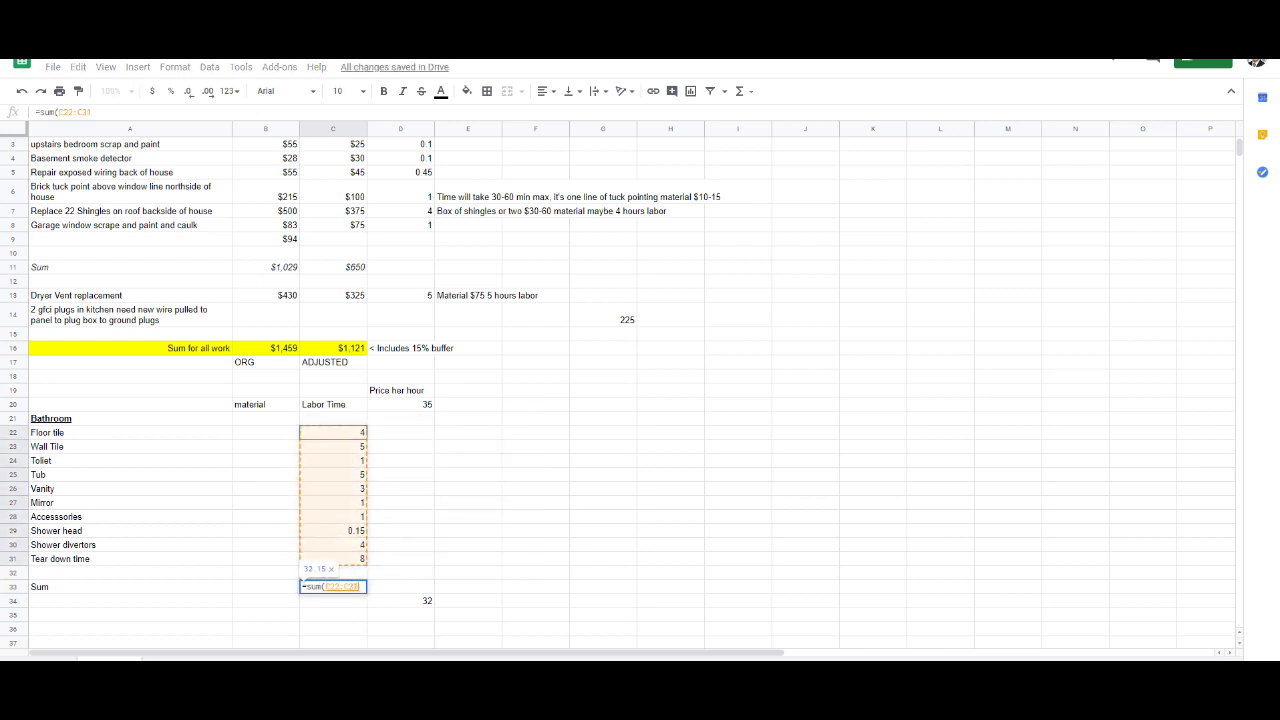
key("Return")
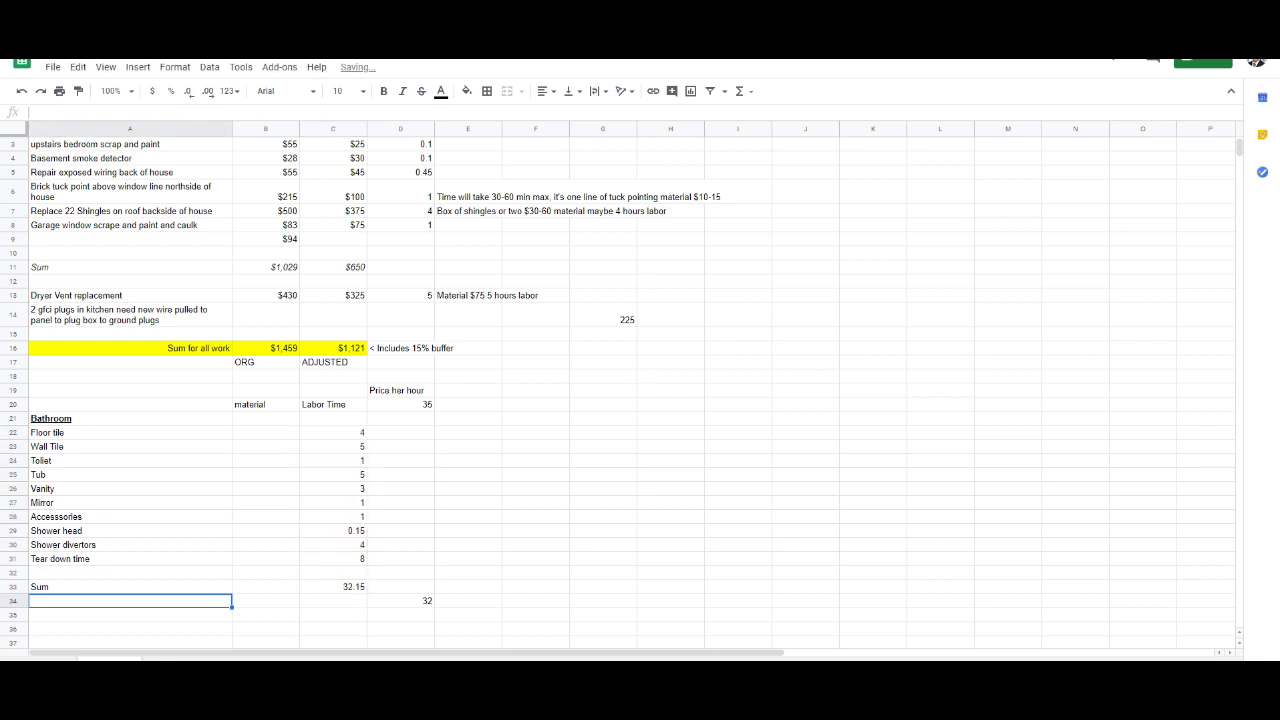
left_click(400, 600)
key("Delete")
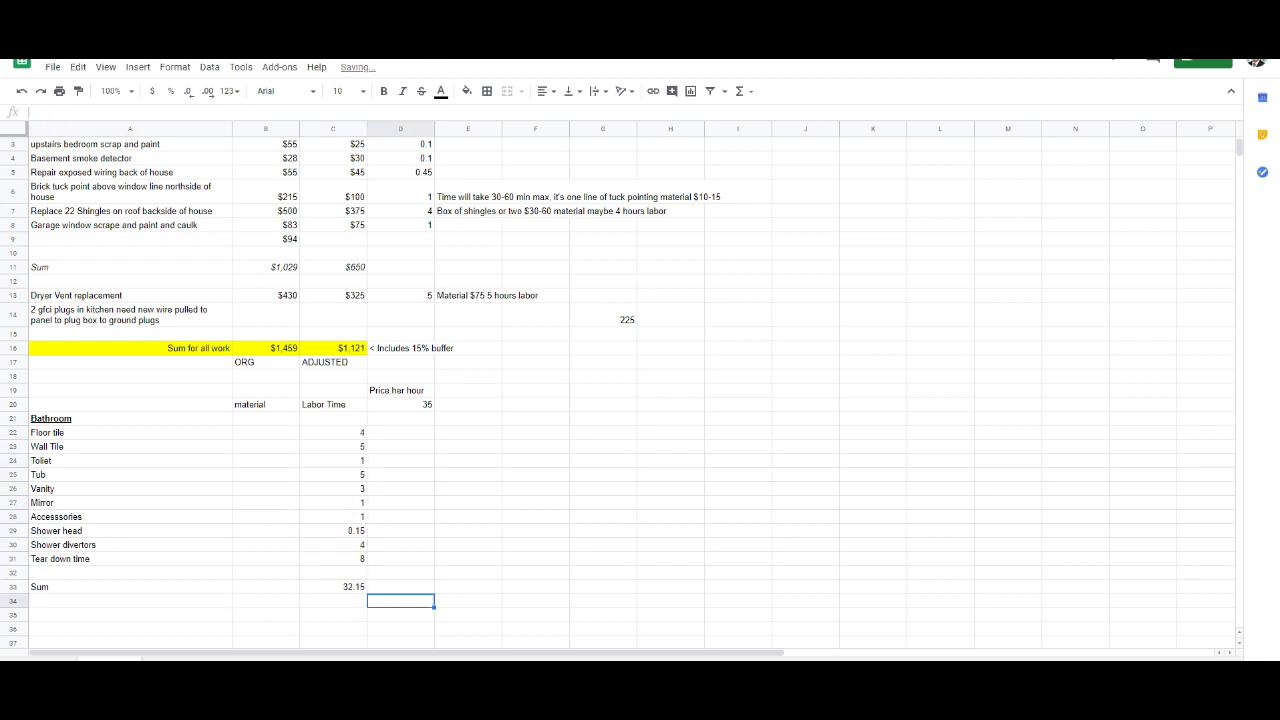
left_click(333, 600)
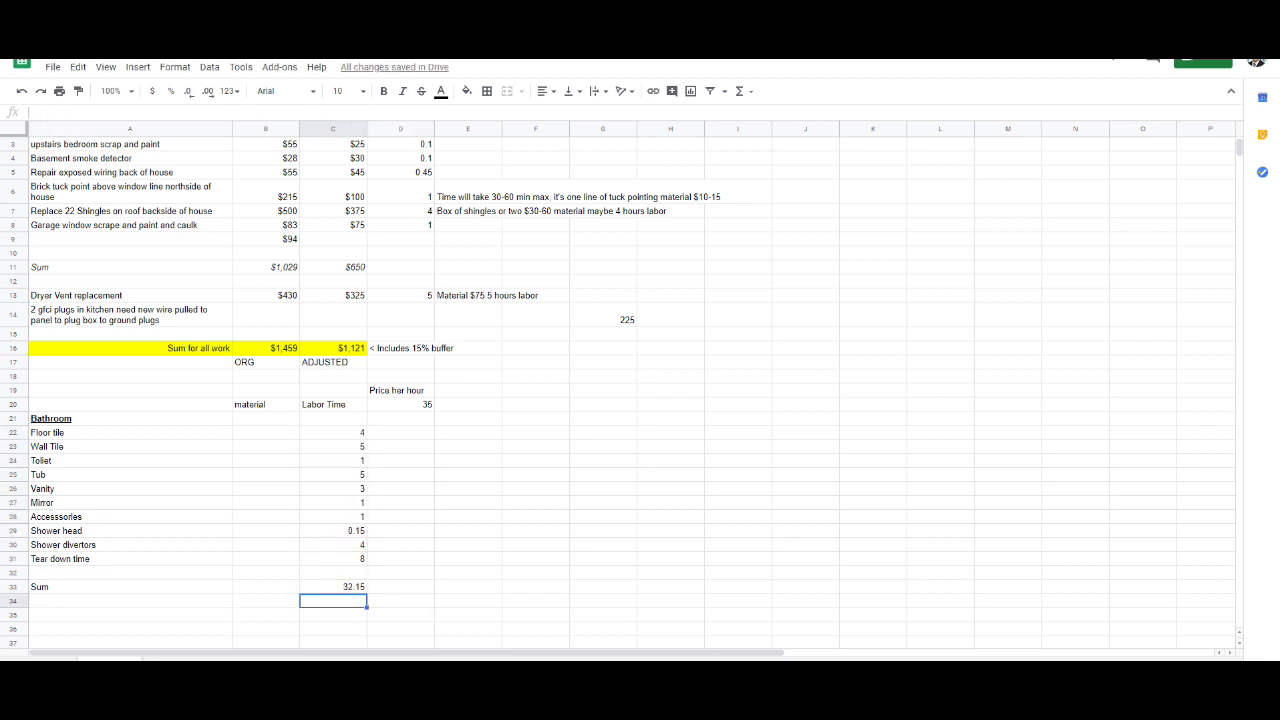
type("=C33")
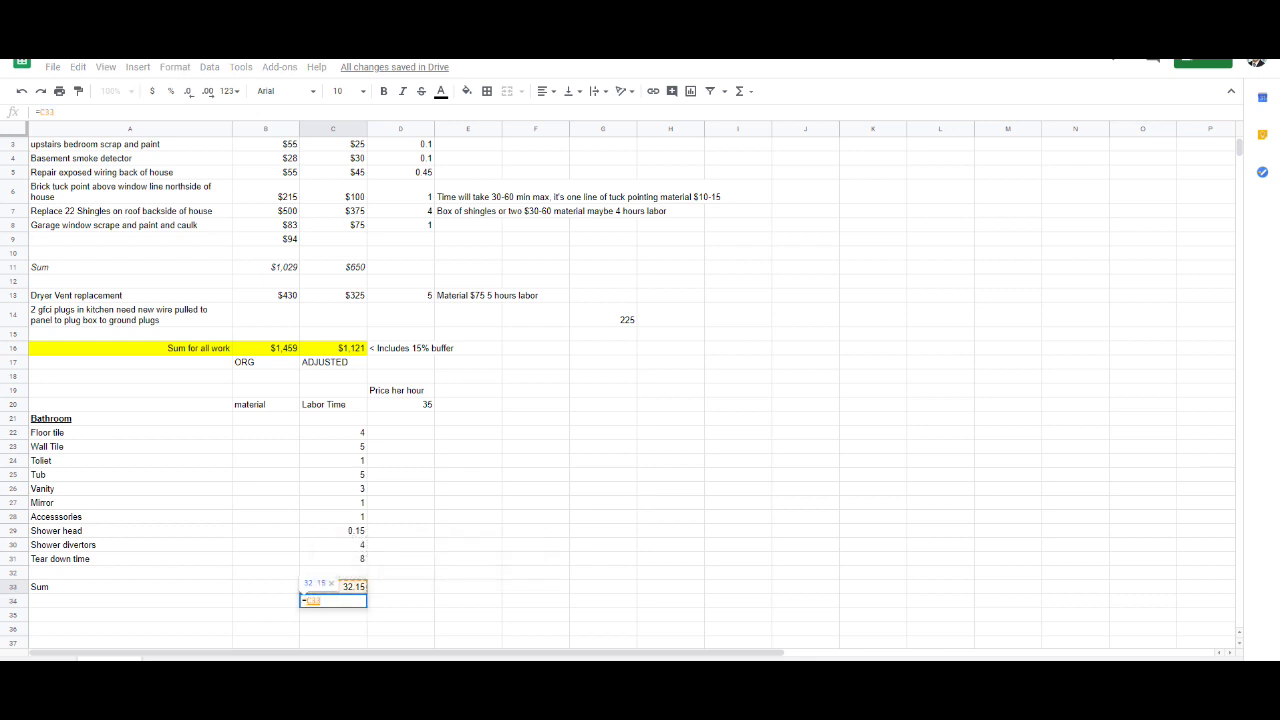
left_click(400, 404)
type("*")
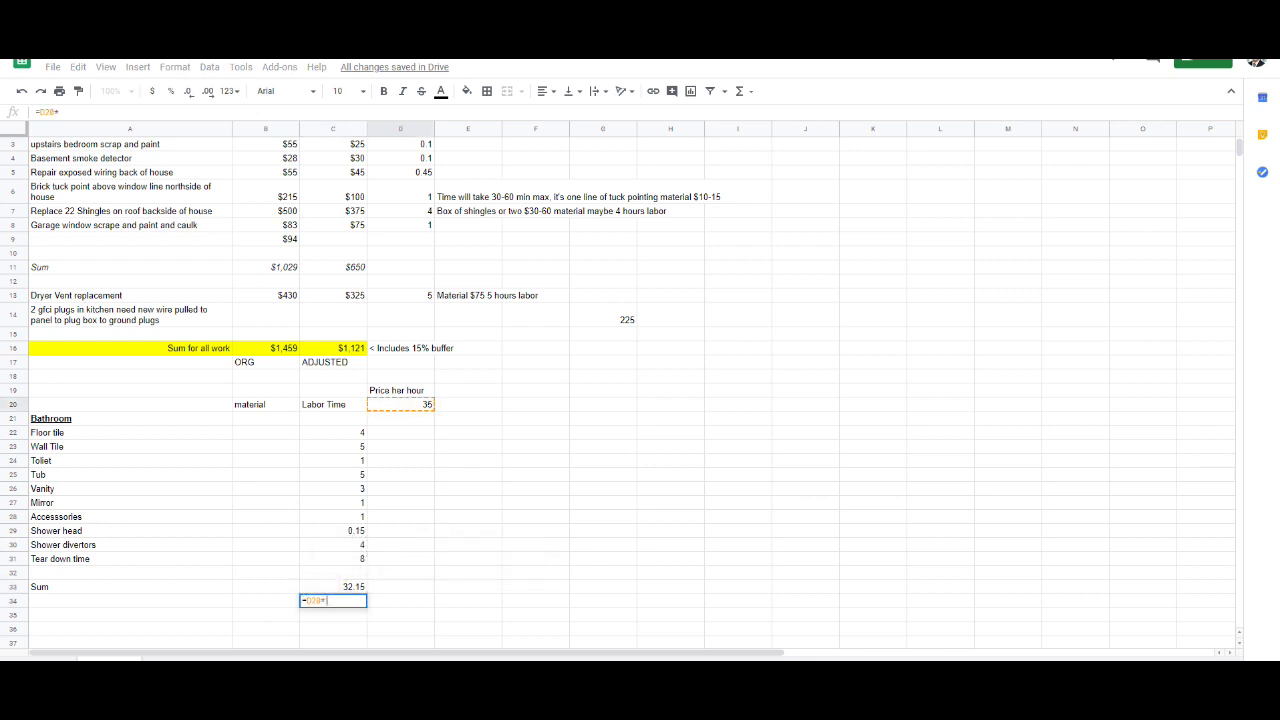
type("D20")
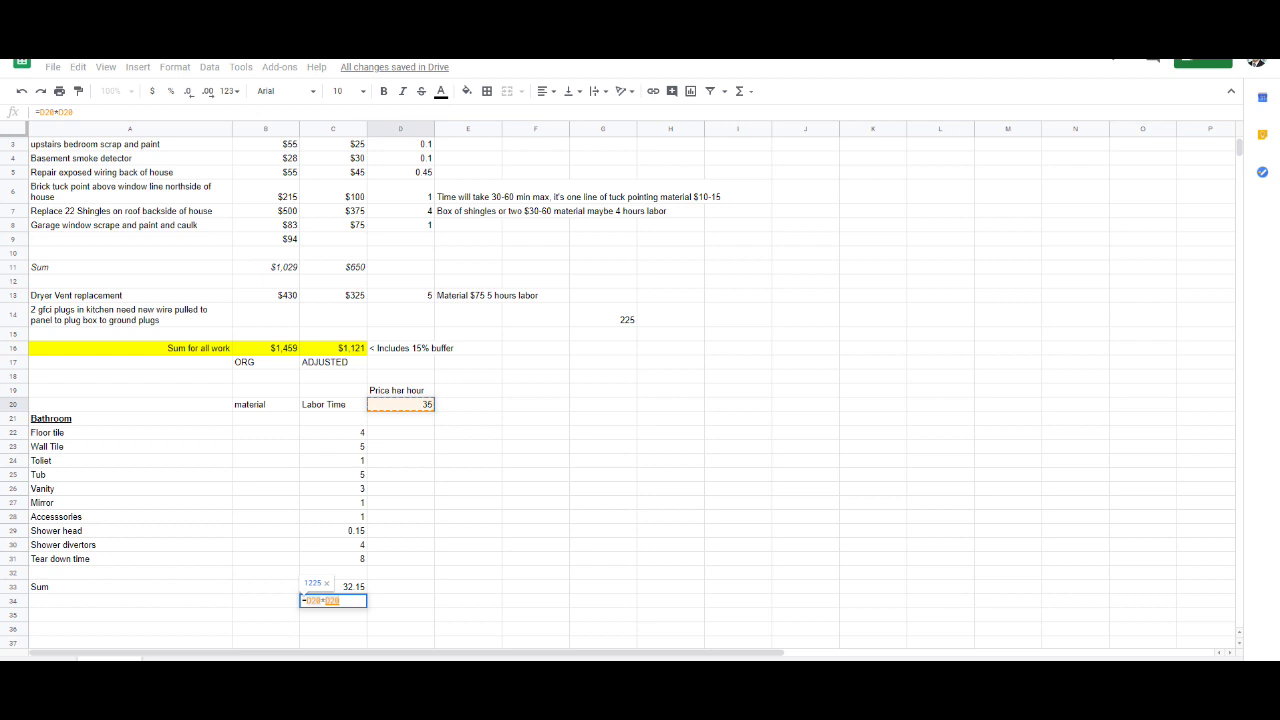
key("Escape")
Step: Calculate the total labor cost in C34 with the formula =C33*D20
type("=C33")
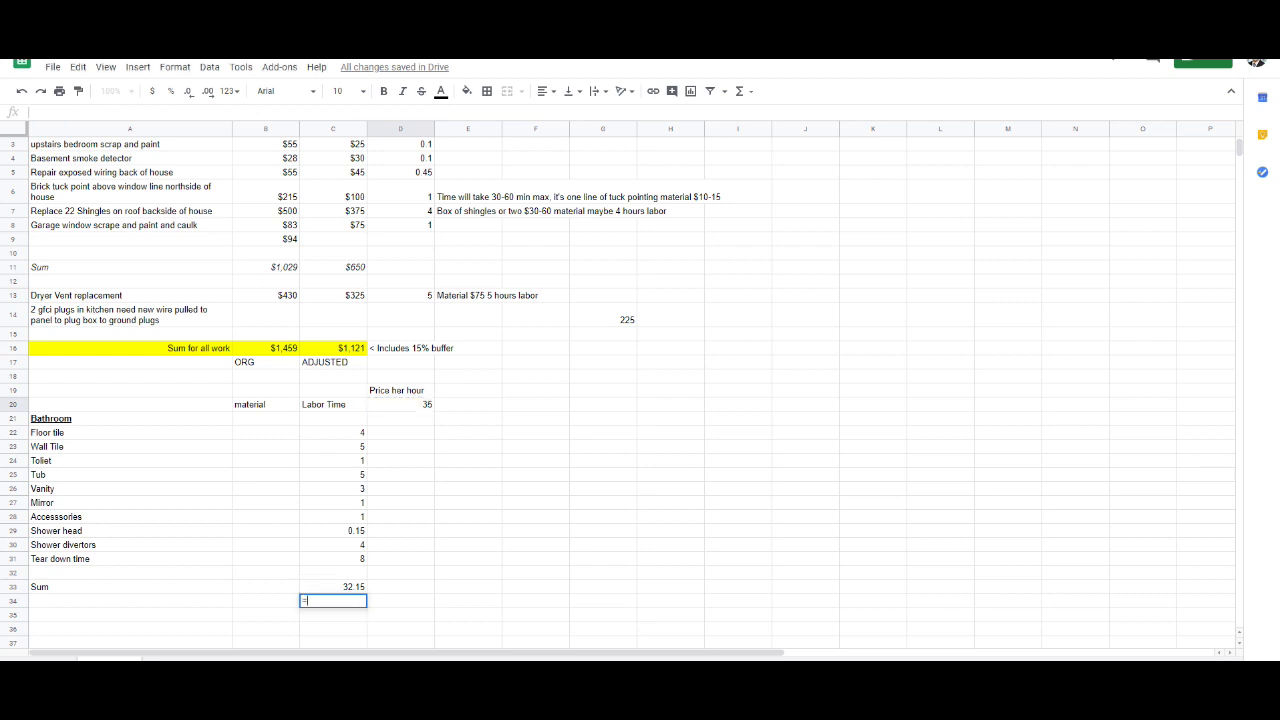
type("*D20")
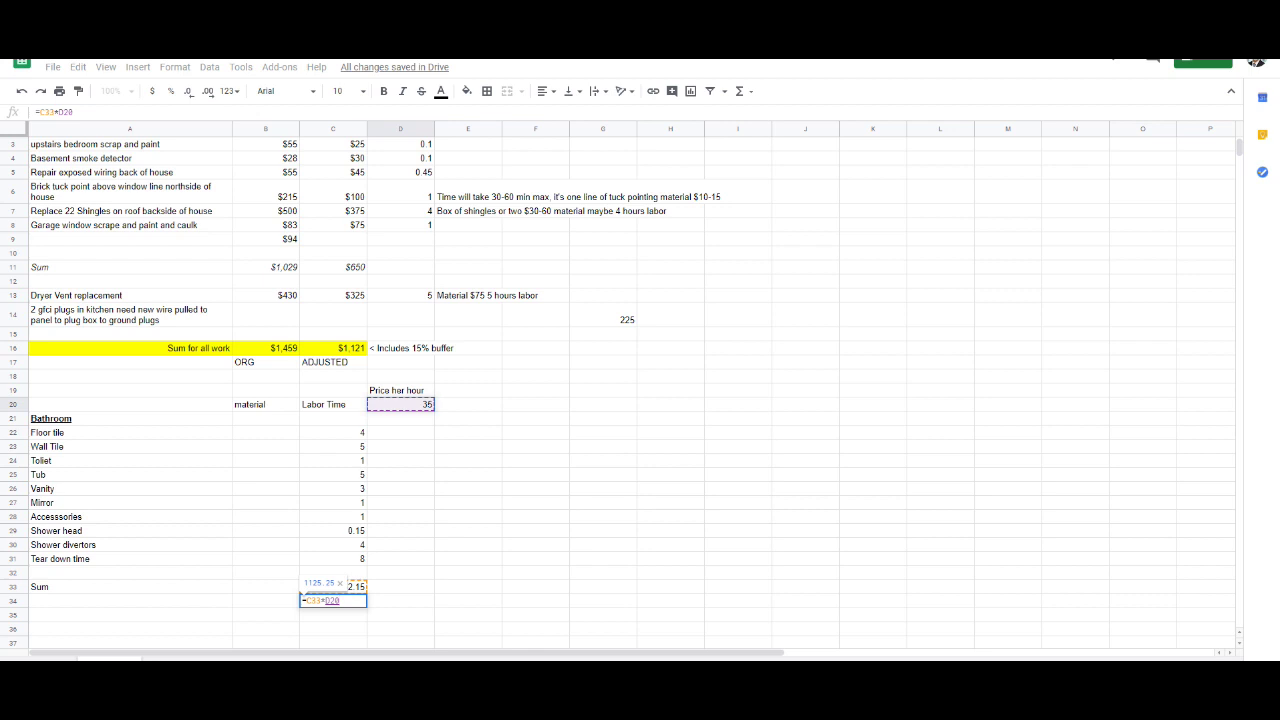
key("Return")
left_click(535, 530)
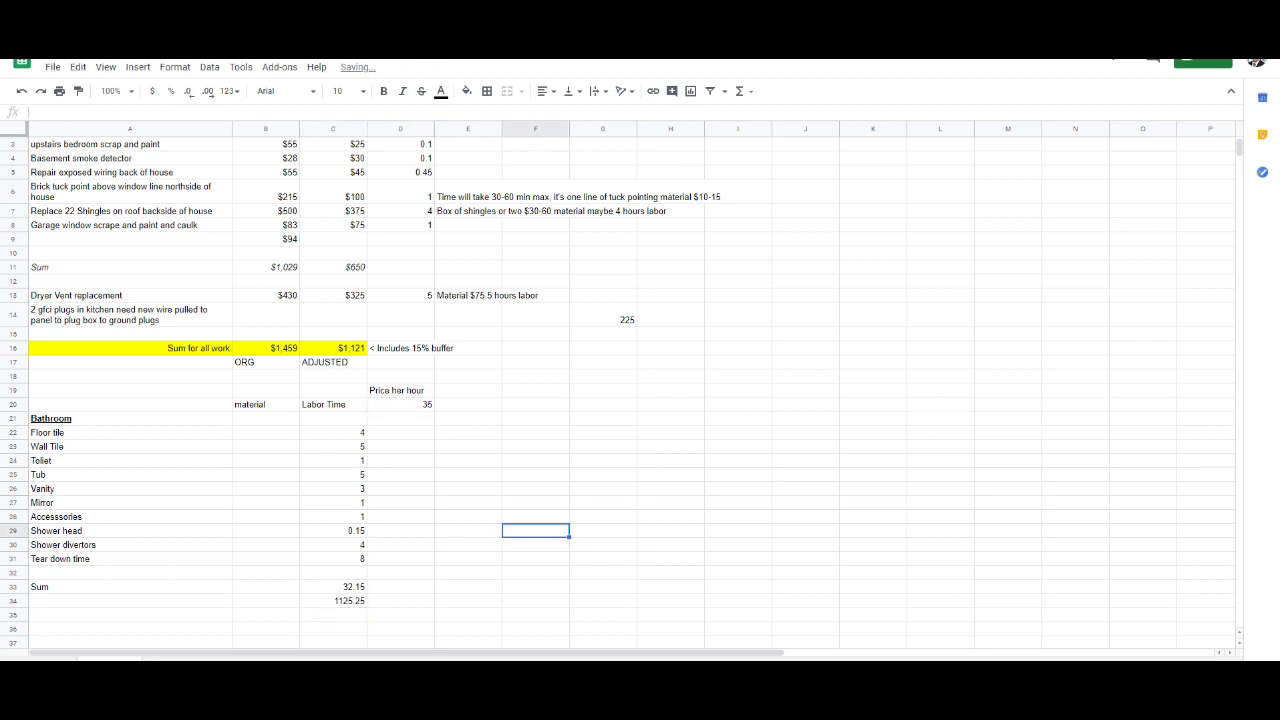
left_click(333, 600)
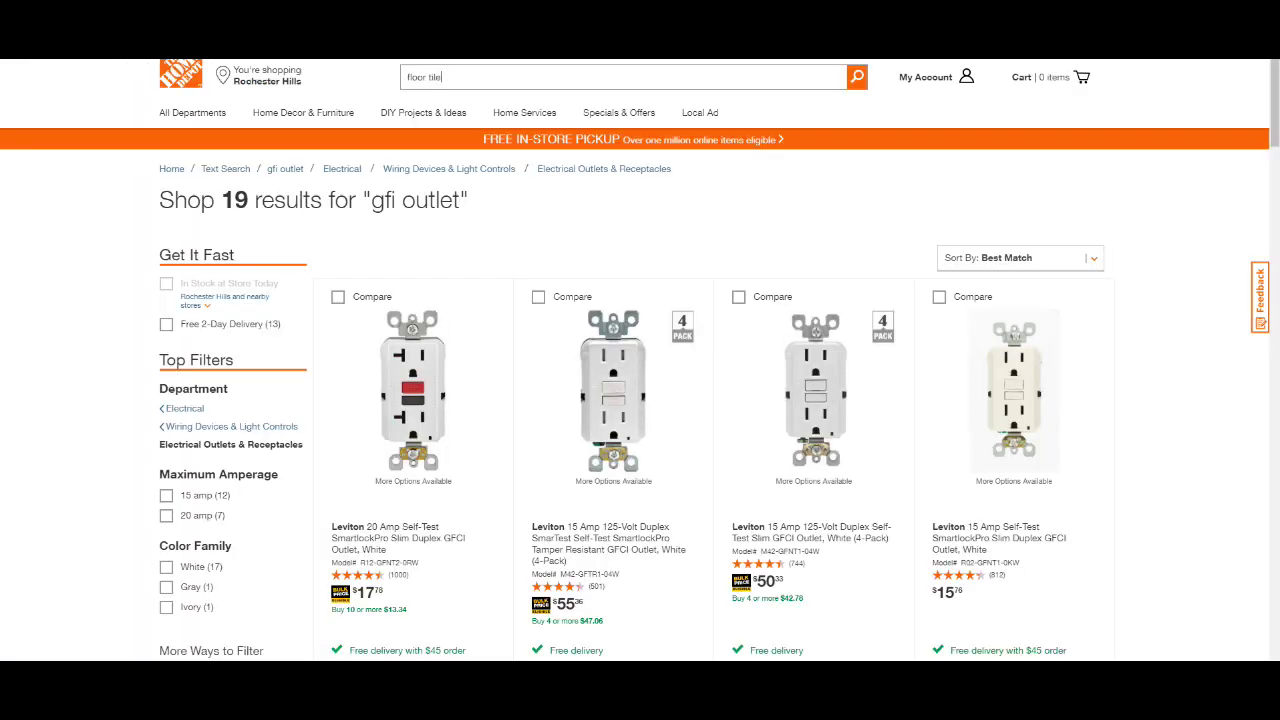
Step: Switch to the Home Depot website and search for flooring
key("ctrl+a")
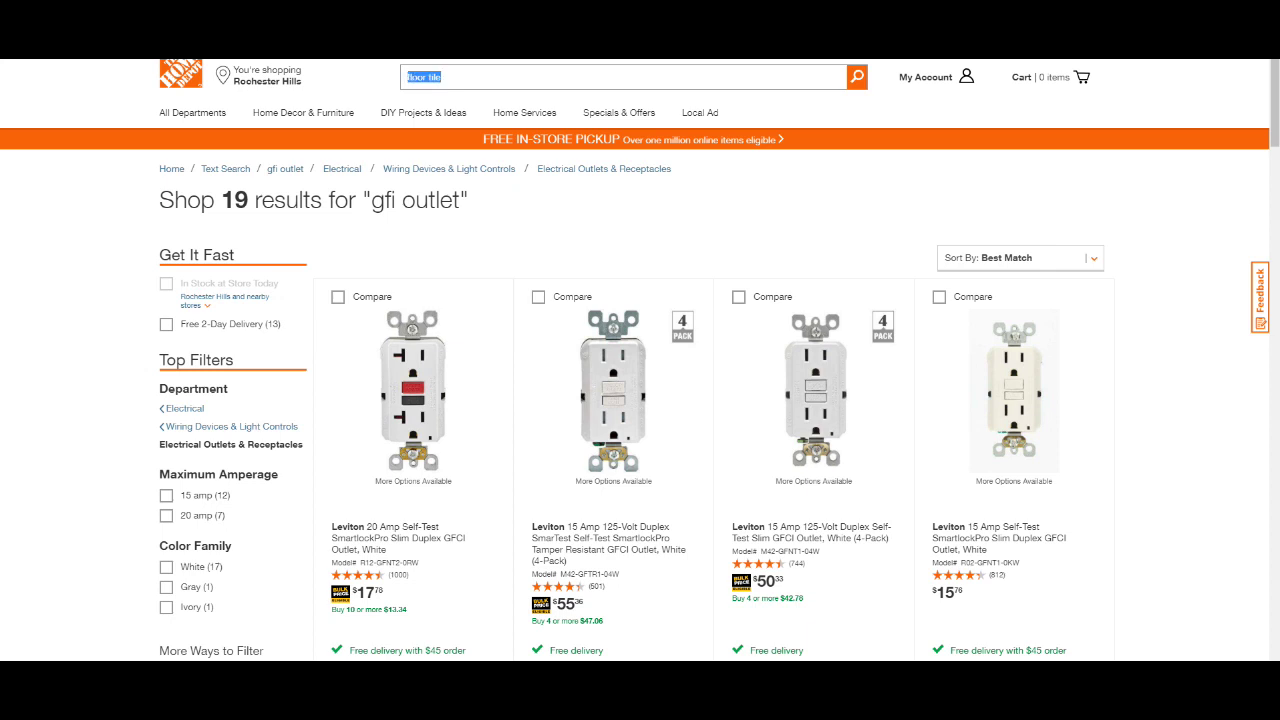
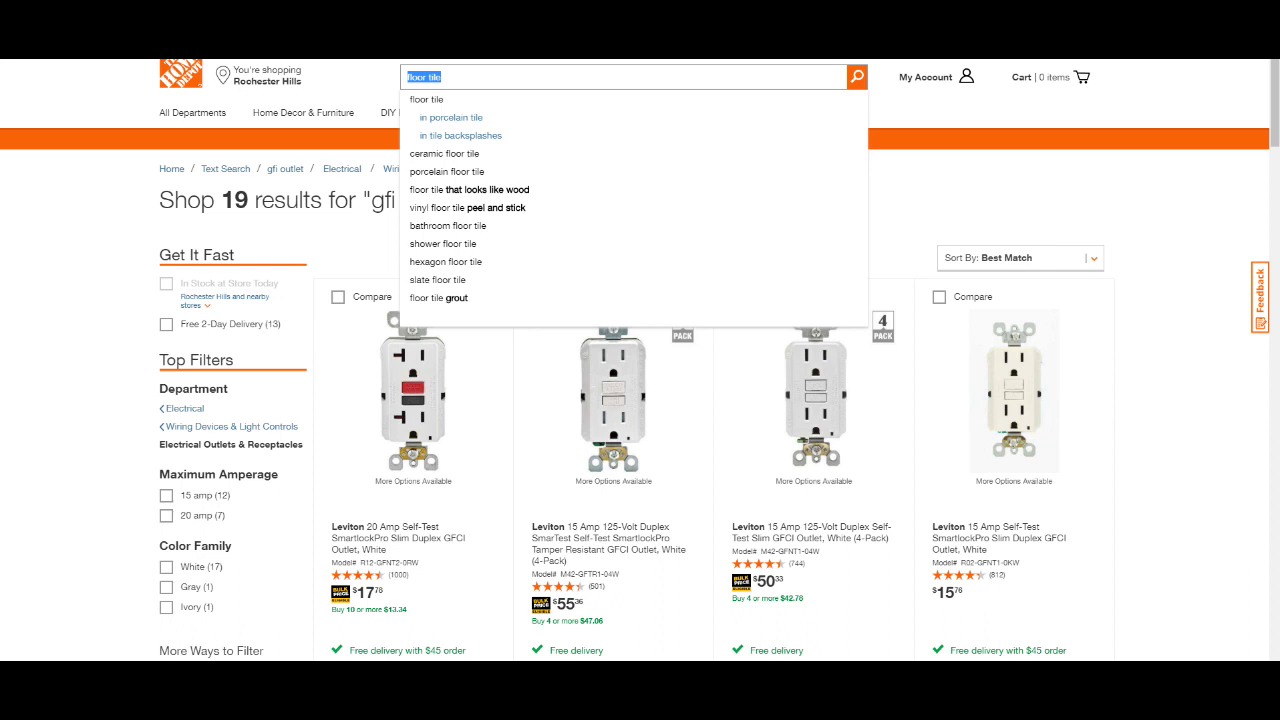
type("floor")
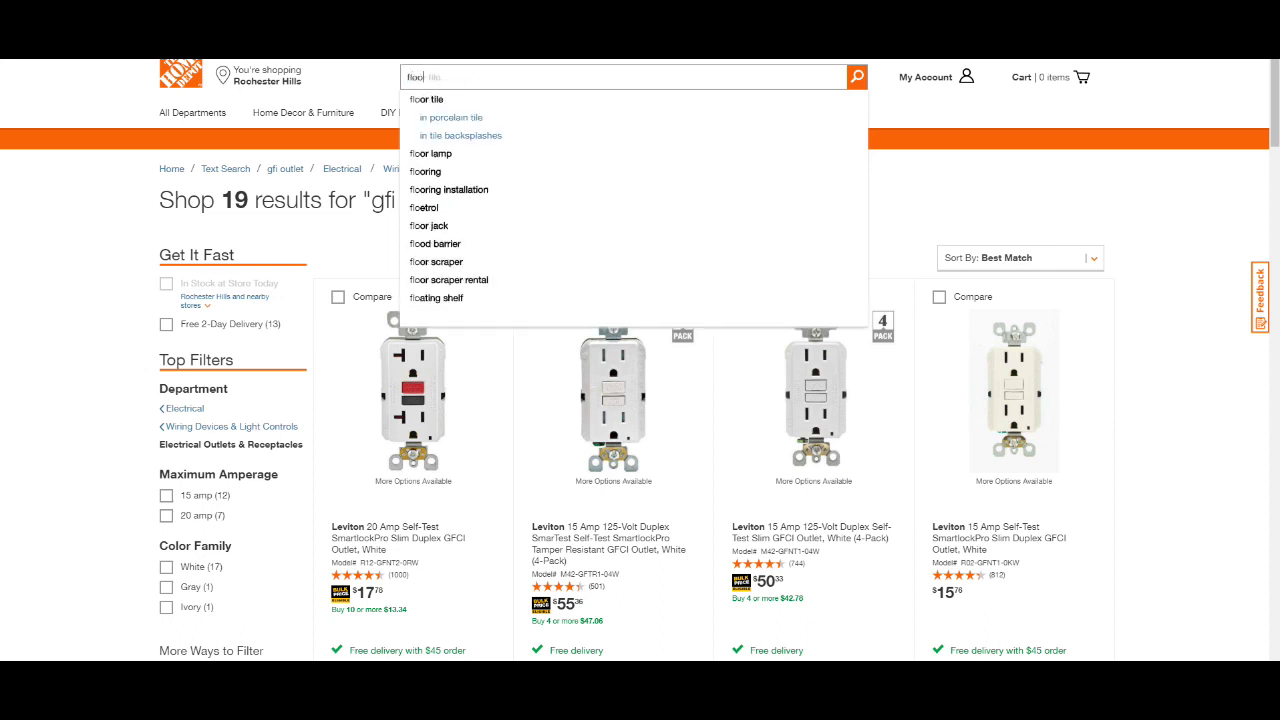
type("in")
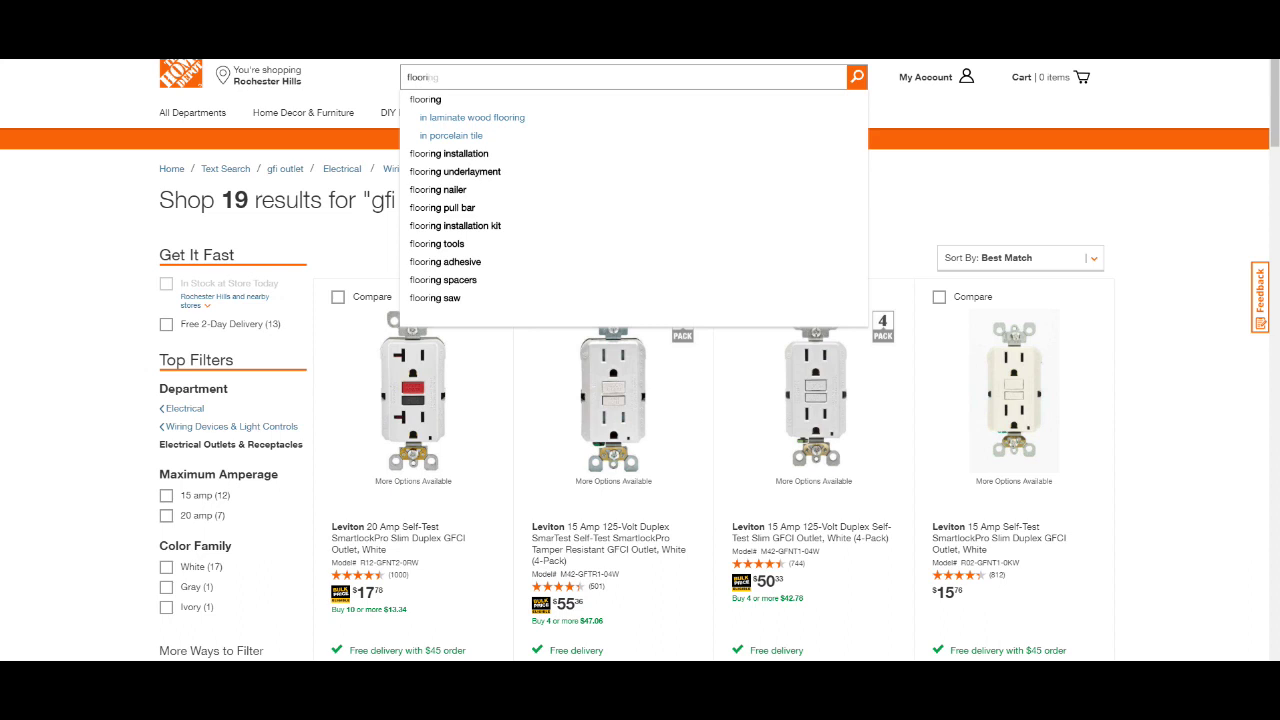
left_click(425, 99)
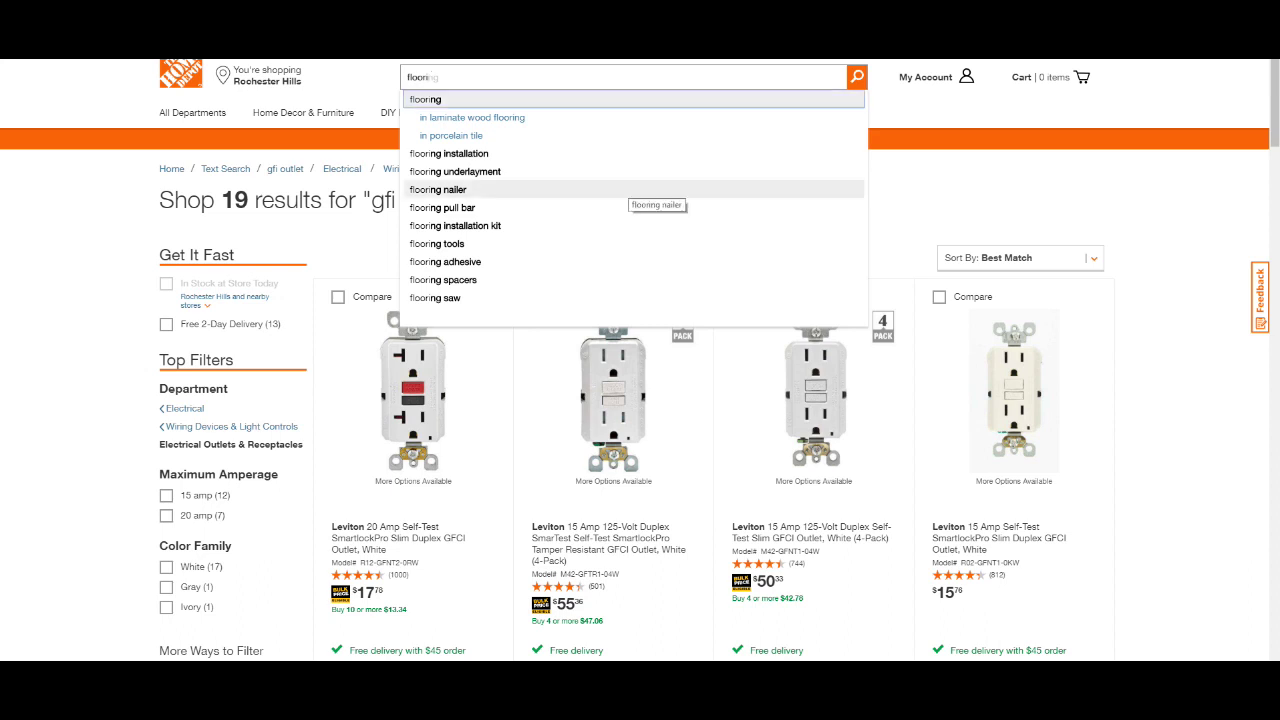
left_click(630, 189)
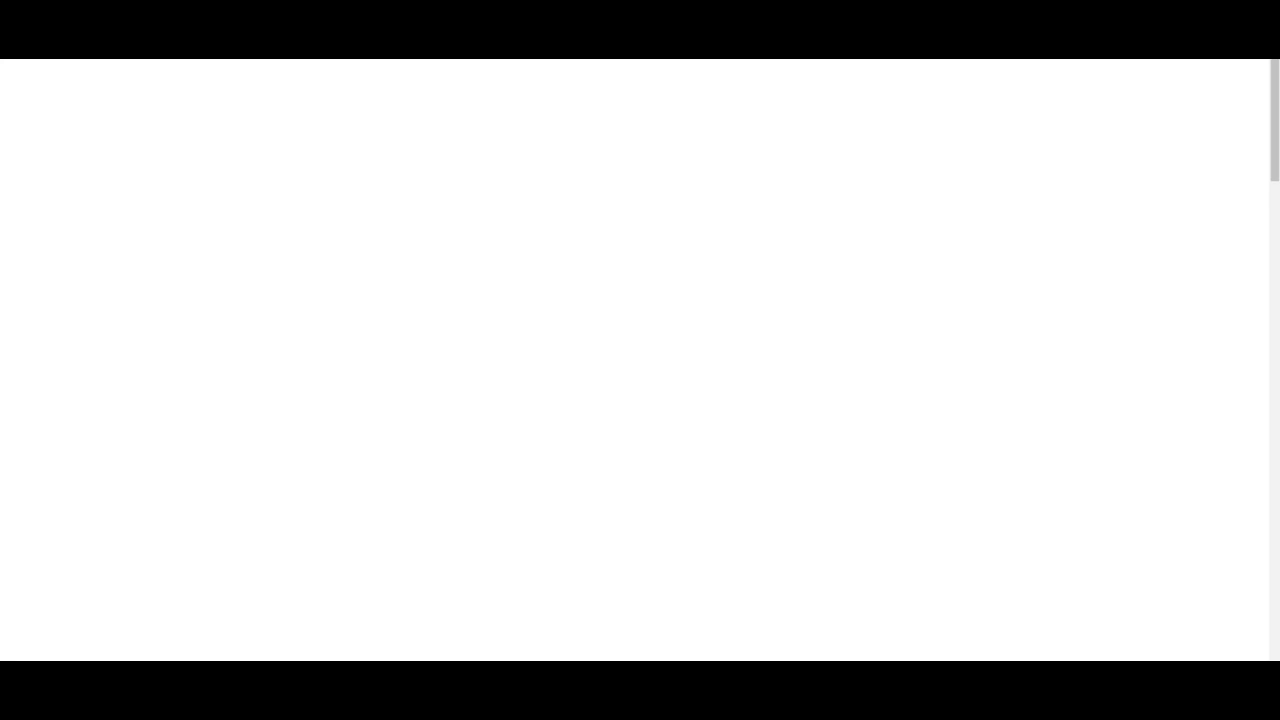
Step: Look through the flooring department page for floor and wall tile options, and open the Porcelain Tile listing
scroll(640, 360, "down", 2)
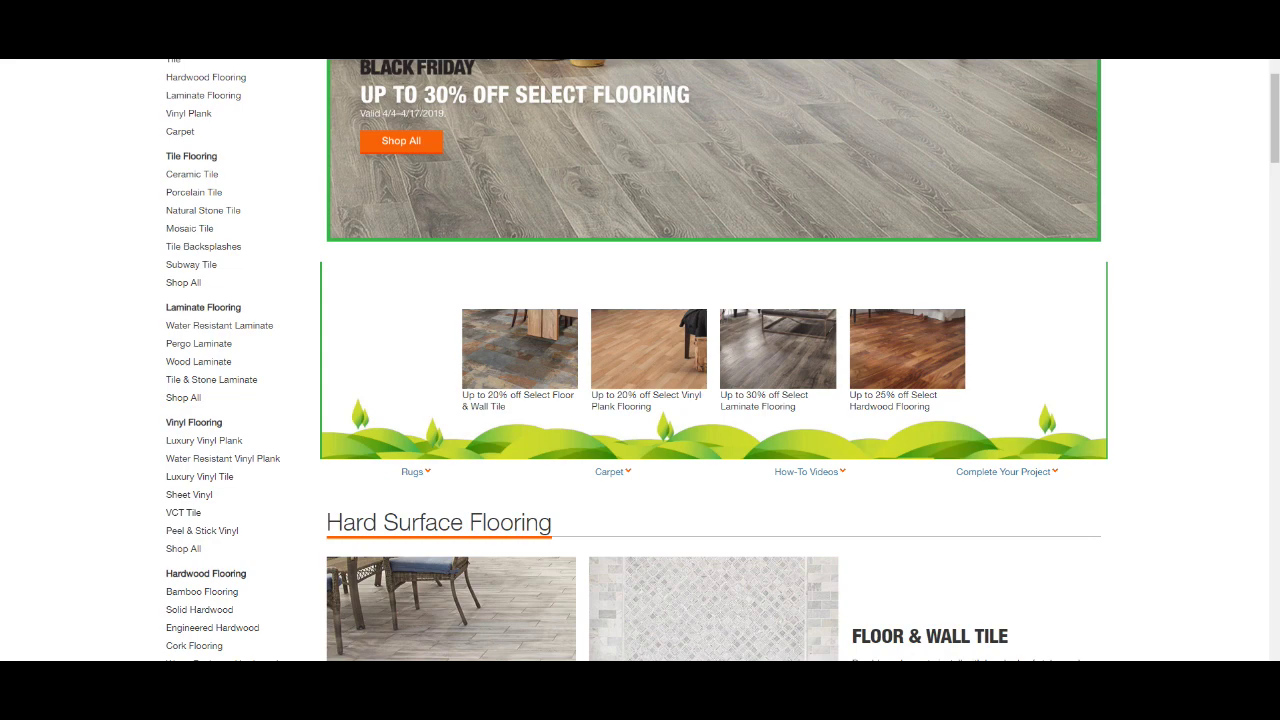
scroll(640, 360, "down", 4)
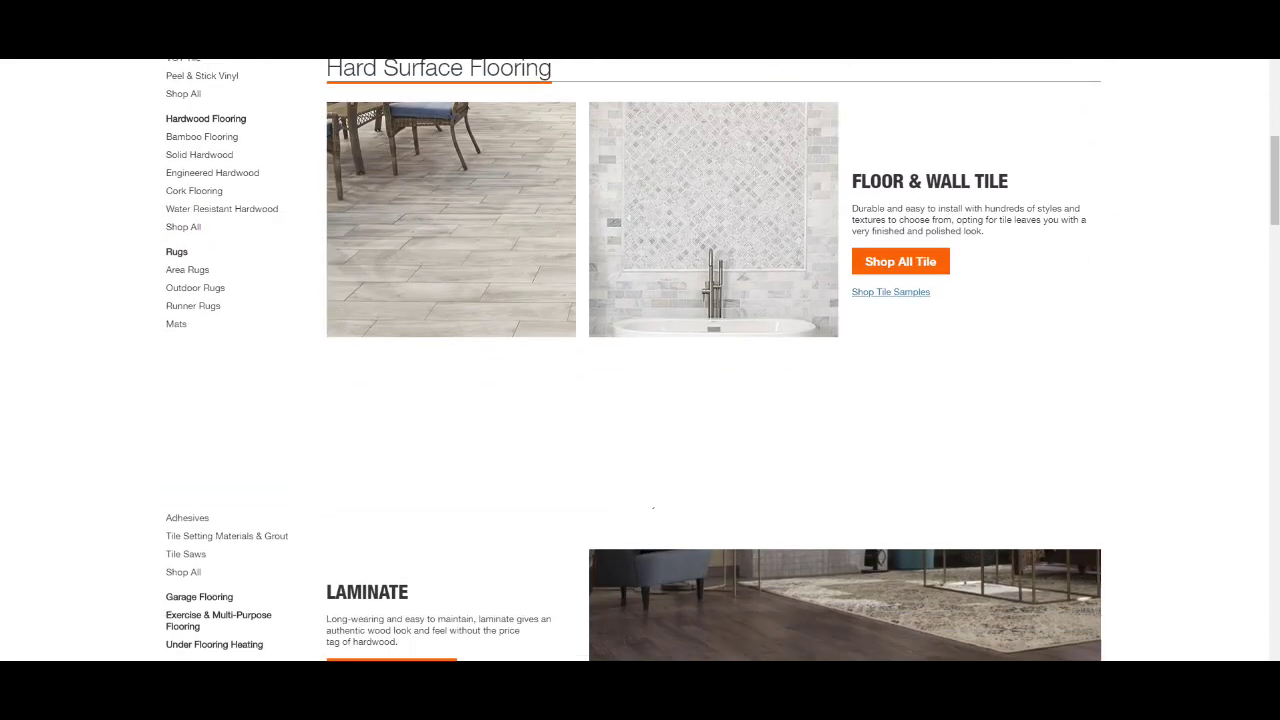
scroll(640, 360, "down", 5)
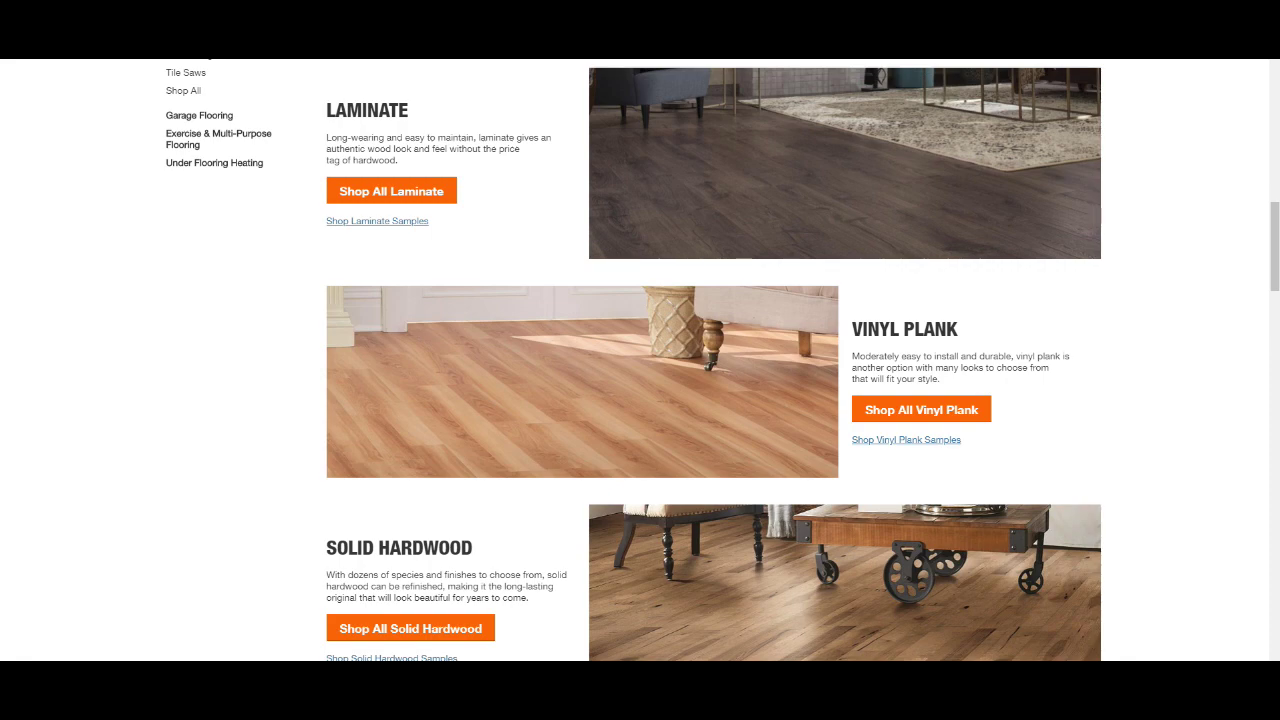
scroll(640, 360, "down", 3)
scroll(640, 360, "down", 3)
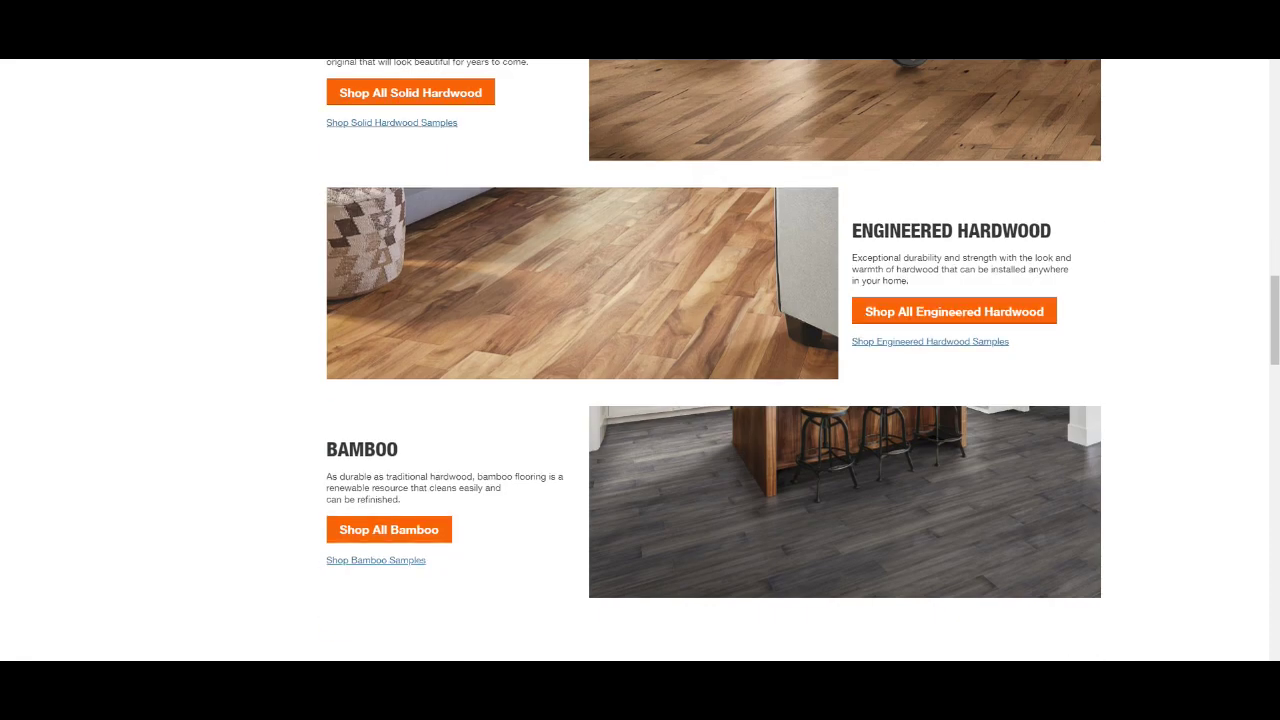
scroll(640, 360, "down", 12)
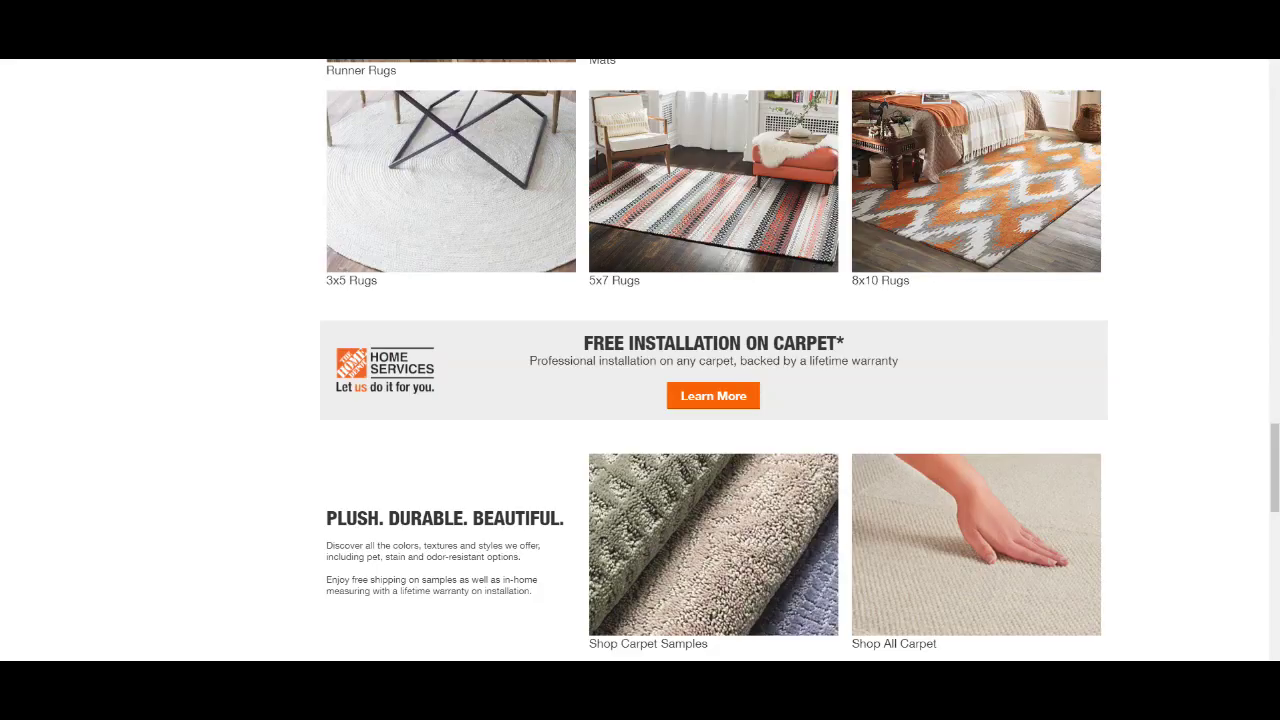
scroll(640, 360, "down", 6)
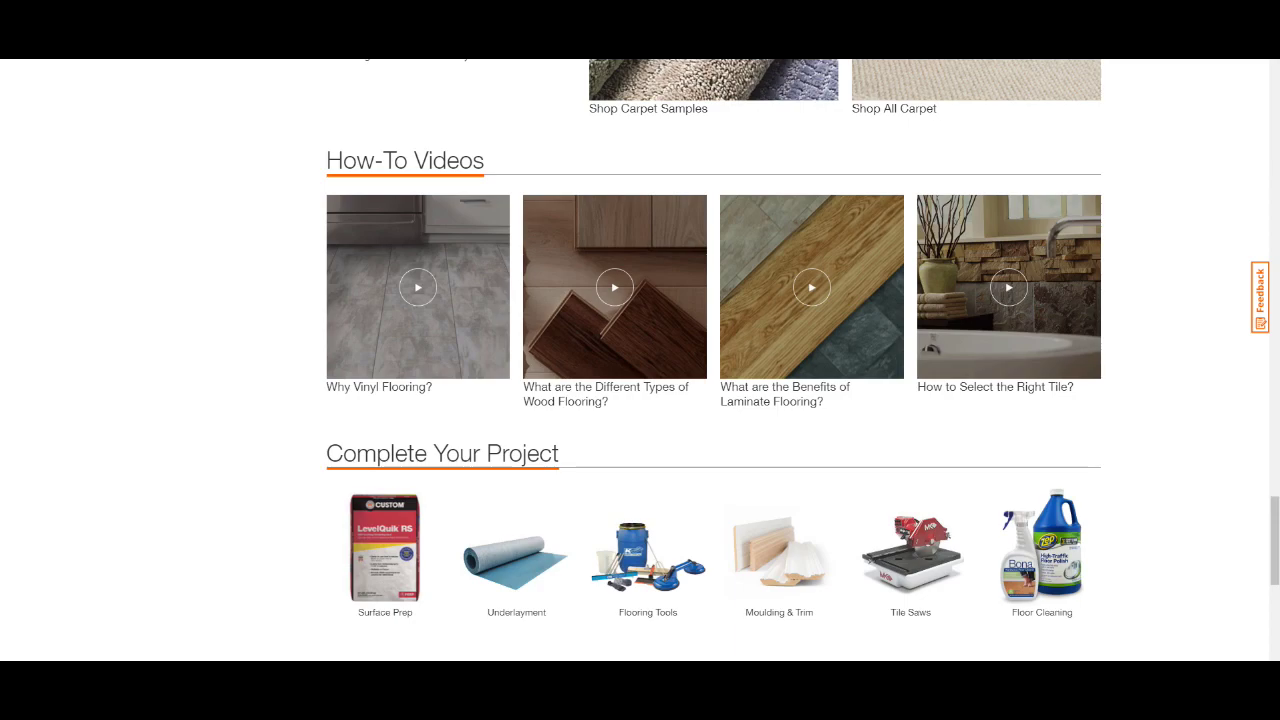
scroll(640, 360, "down", 4)
scroll(640, 360, "up", 20)
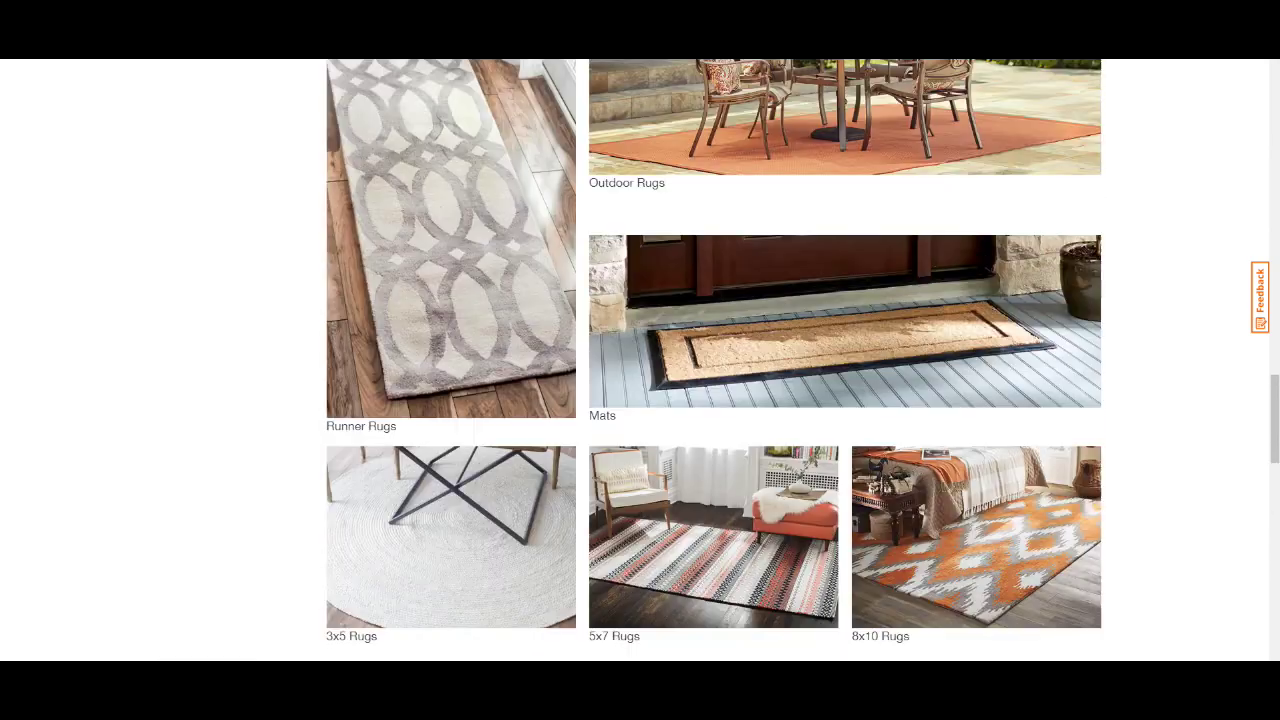
scroll(640, 360, "up", 13)
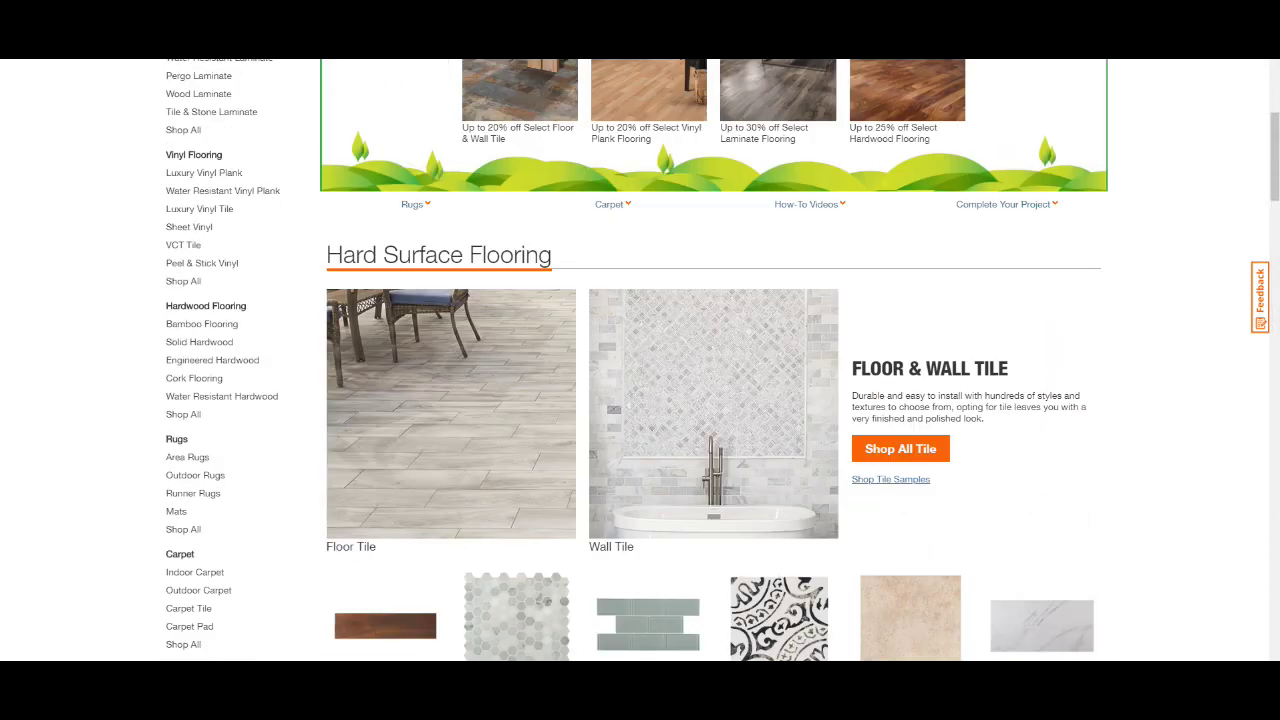
scroll(640, 360, "up", 4)
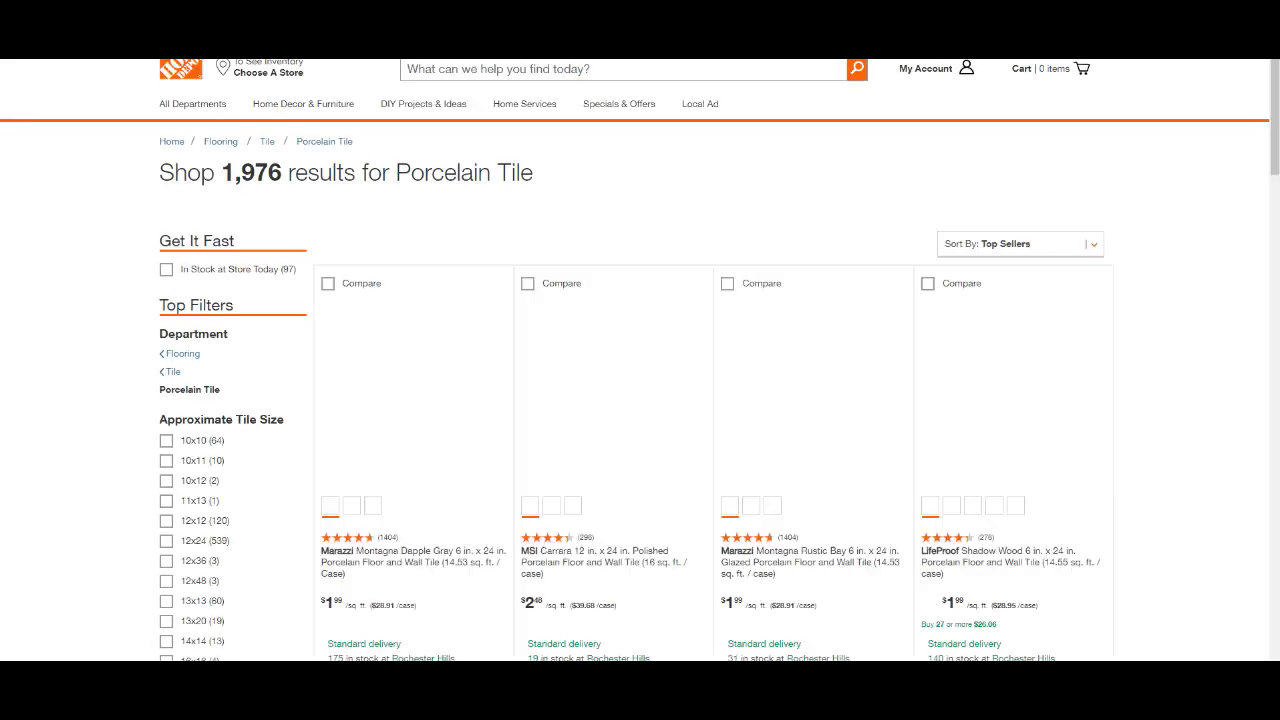
Step: Examine the porcelain tile products and their prices per square foot and per case
scroll(640, 360, "down", 2)
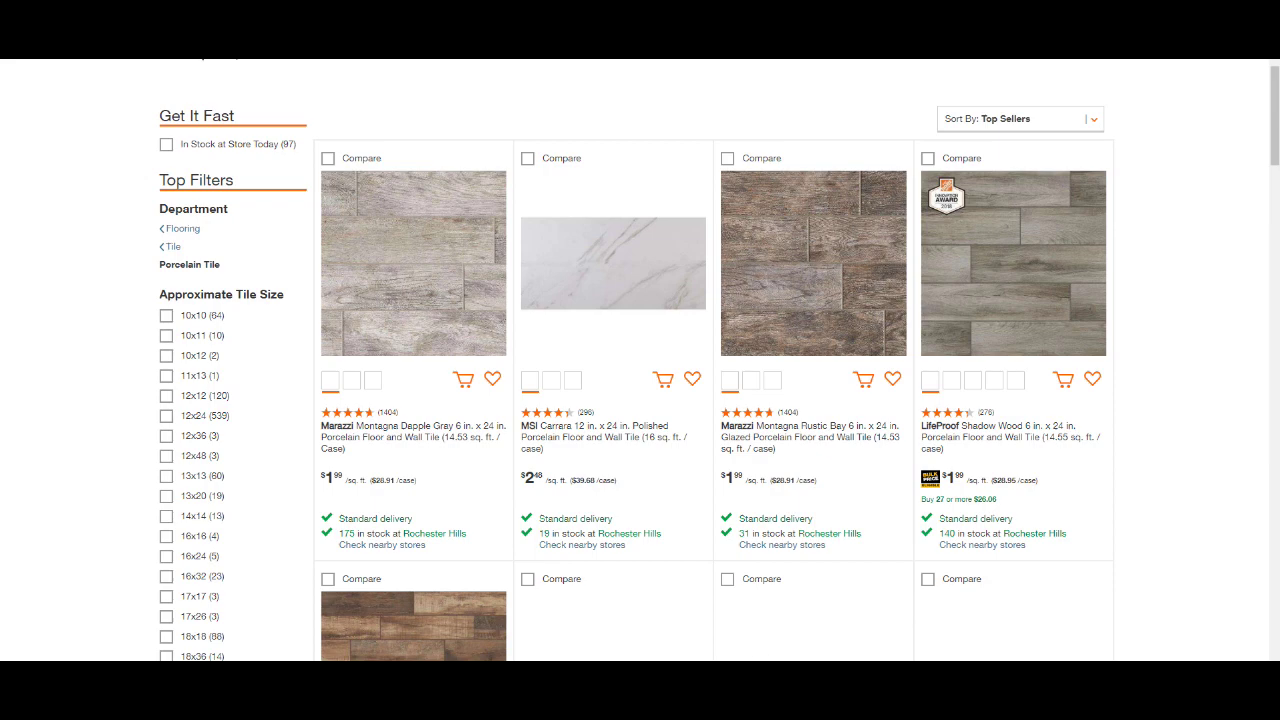
scroll(640, 360, "down", 3)
scroll(640, 360, "down", 3)
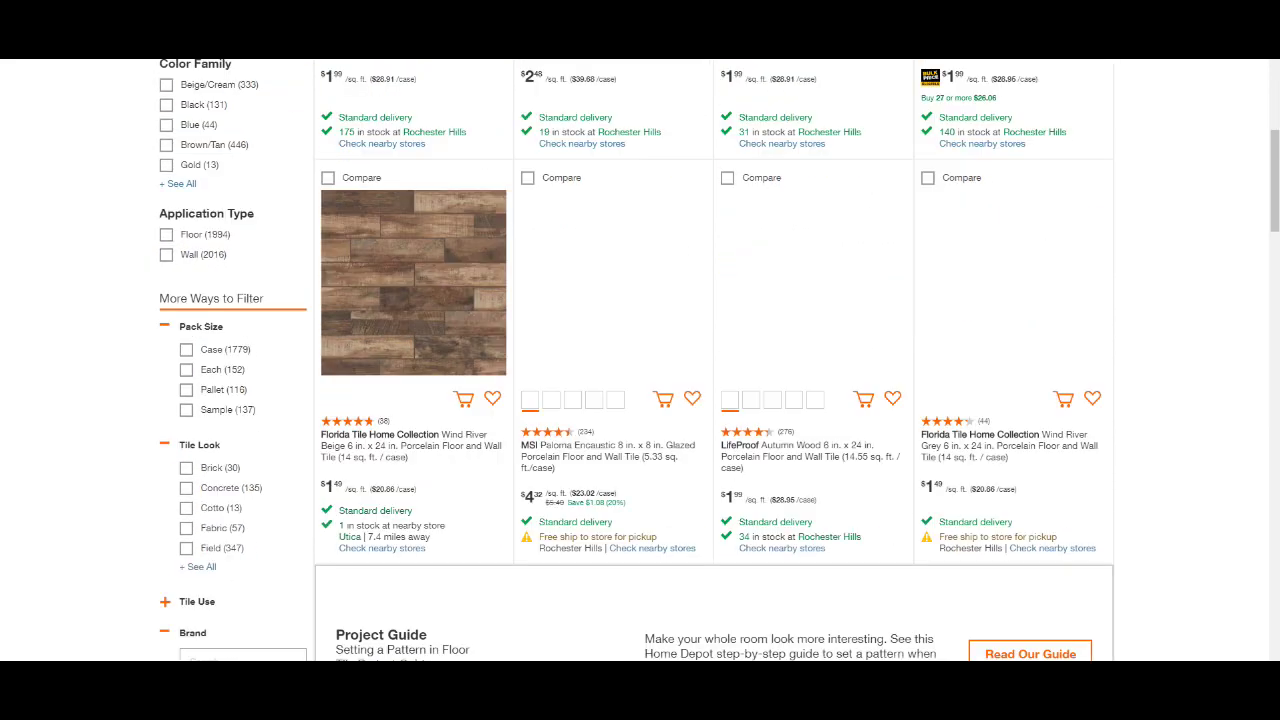
scroll(640, 360, "down", 5)
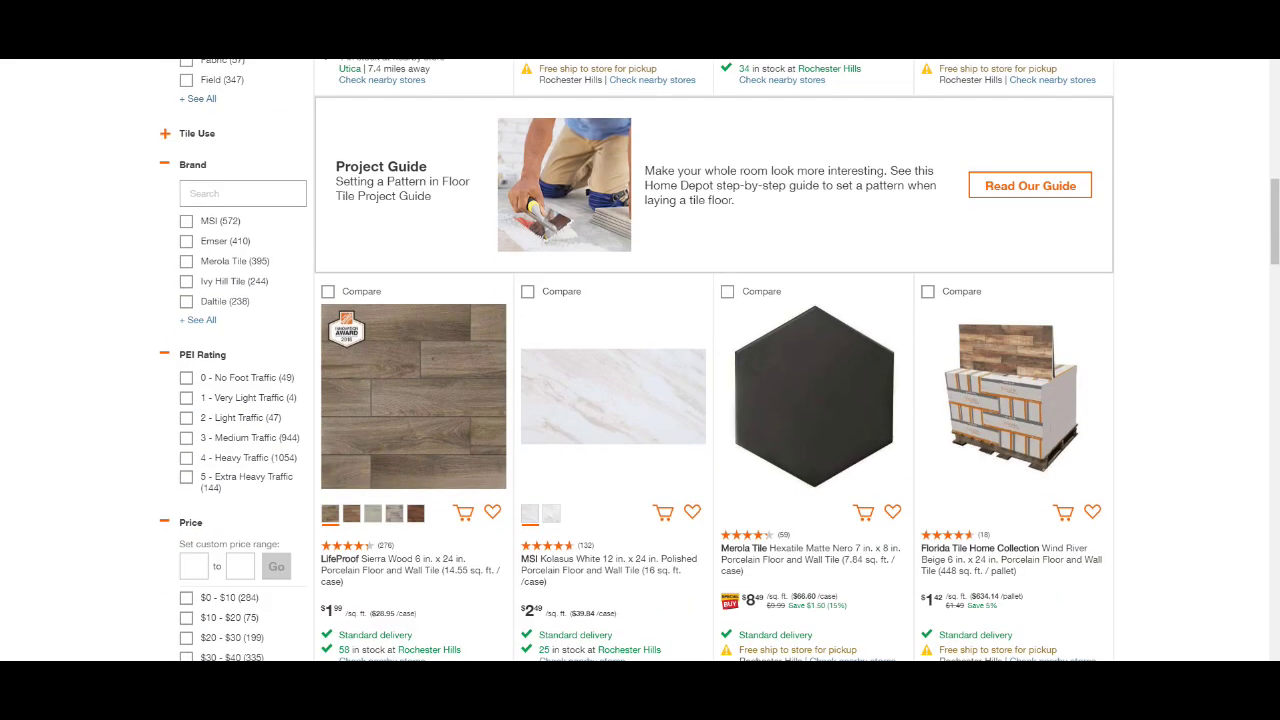
scroll(640, 360, "down", 5)
scroll(640, 360, "up", 5)
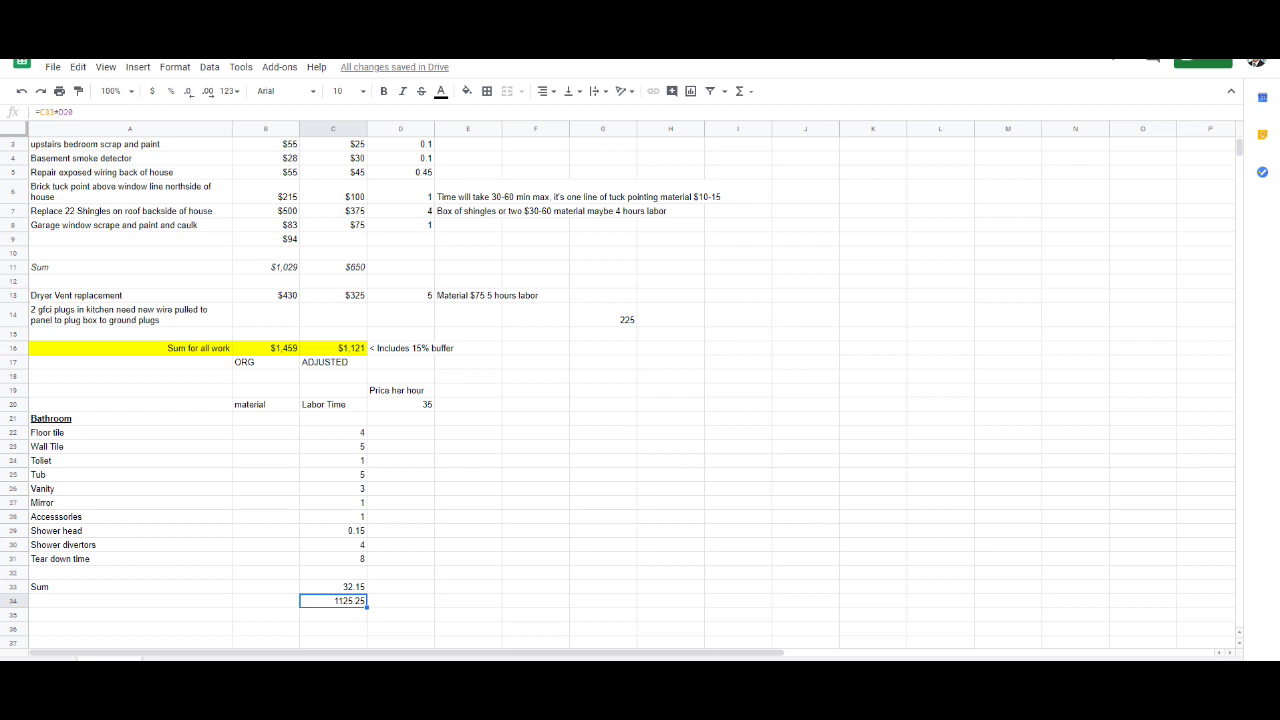
Step: Switch to the spreadsheet and try to calculate the floor tile material cost in B22 with =1.99+.50*12
left_click(130, 432)
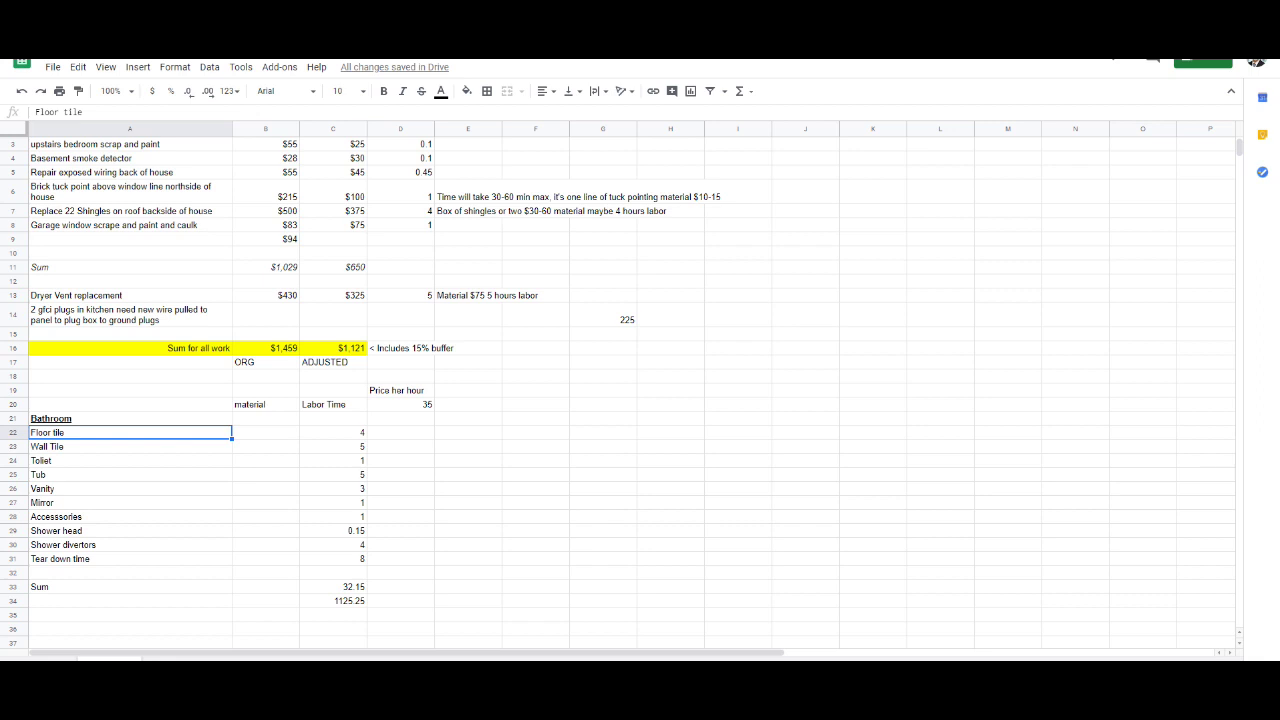
left_click(265, 432)
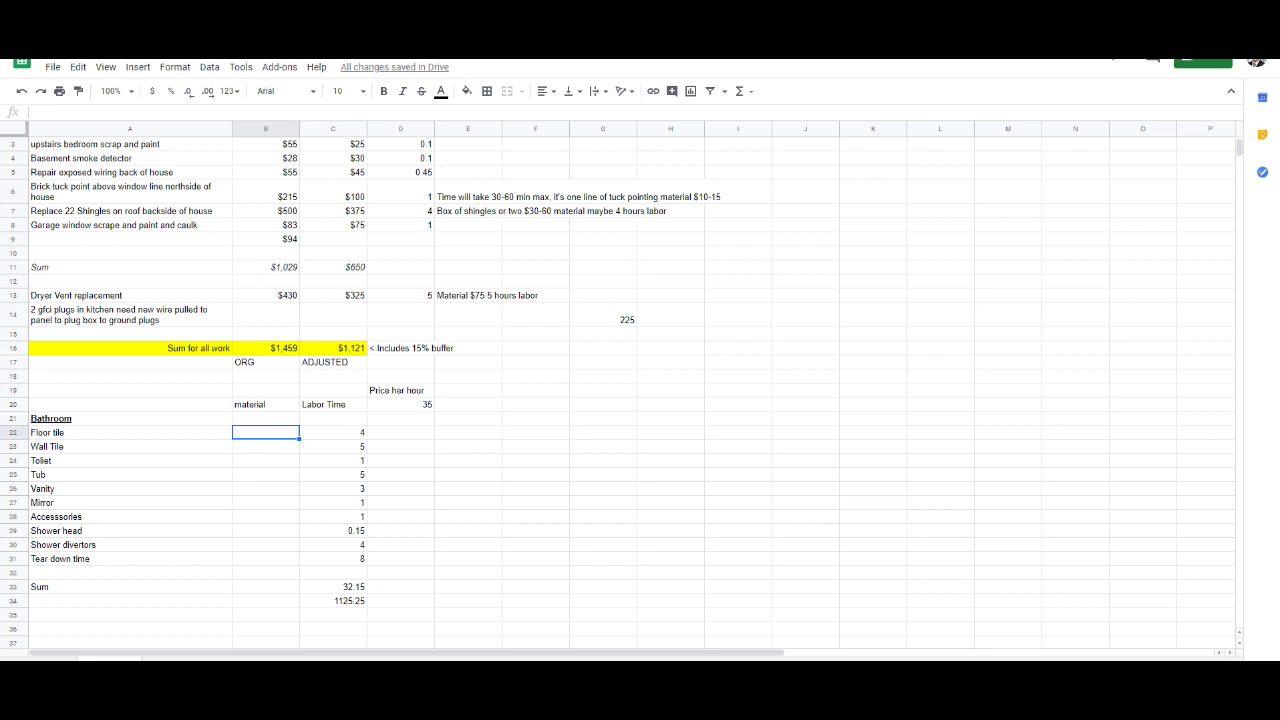
type("3/")
key("BackSpace")
key("BackSpace")
type("=")
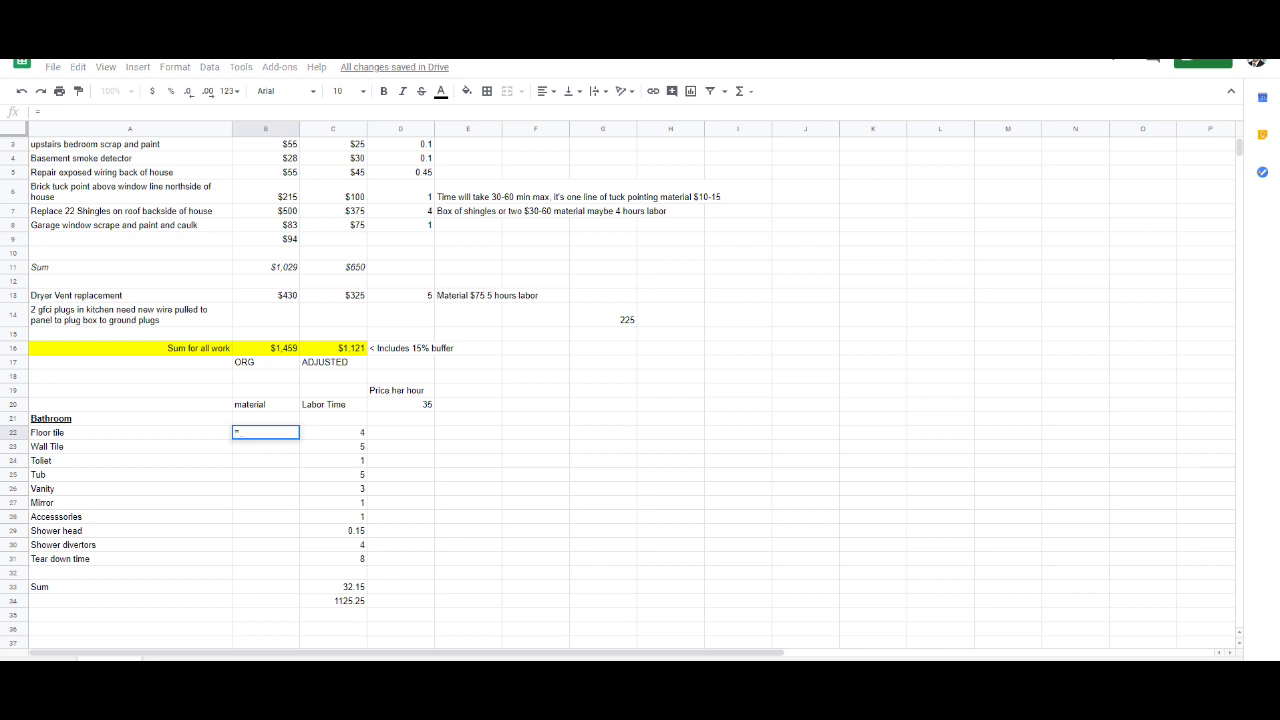
type("1.99")
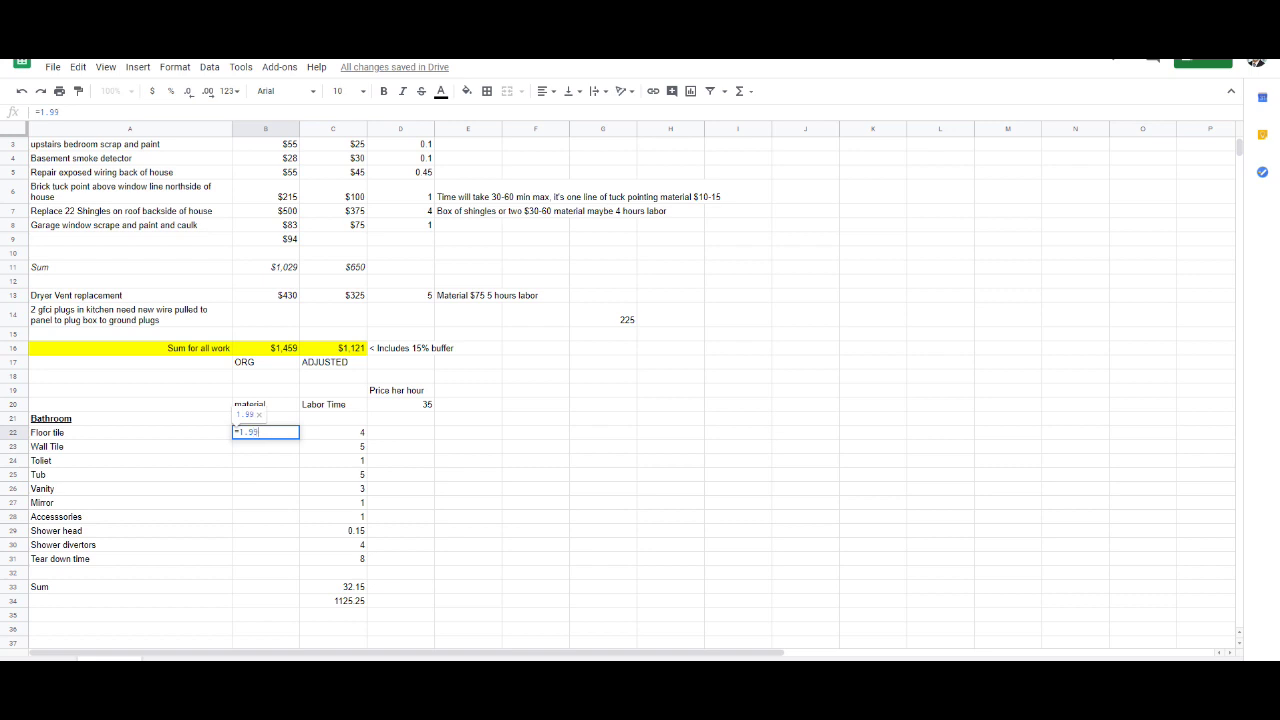
type("+.50")
type("*12")
key("Return")
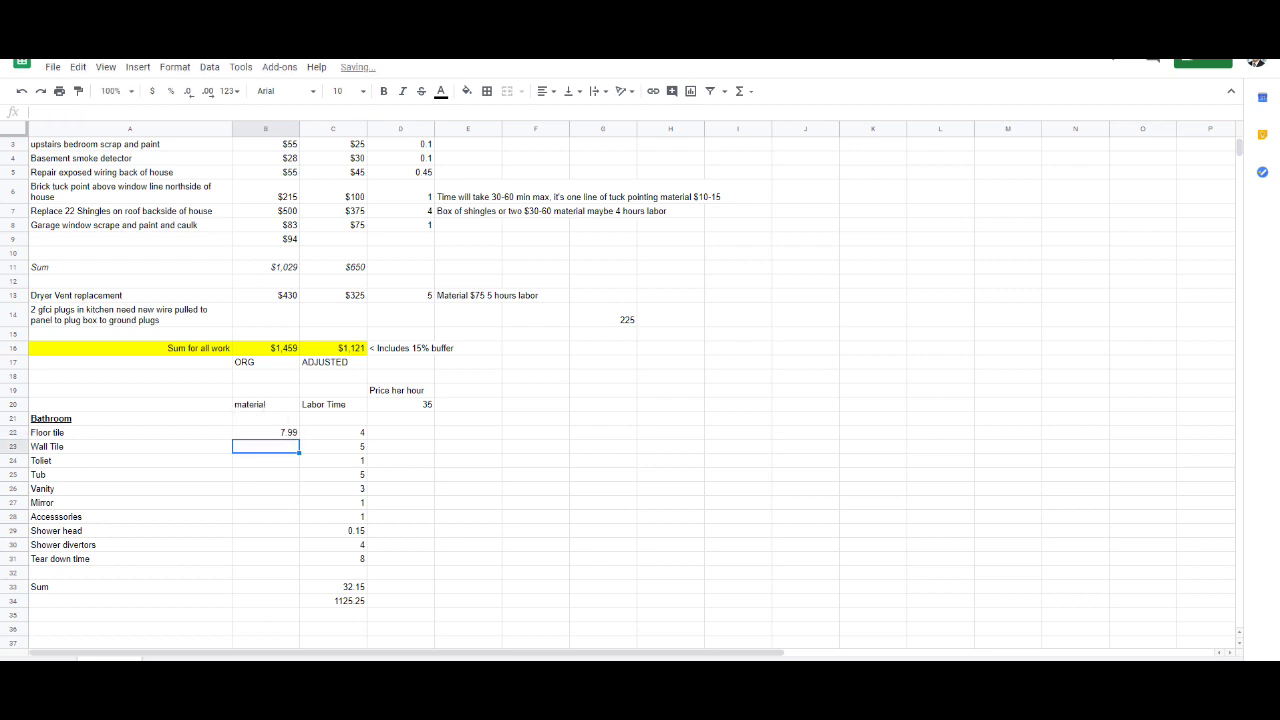
Step: Replace the floor tile formula in B22 with =1.99+.50 to work out the price per square foot
left_click(265, 432)
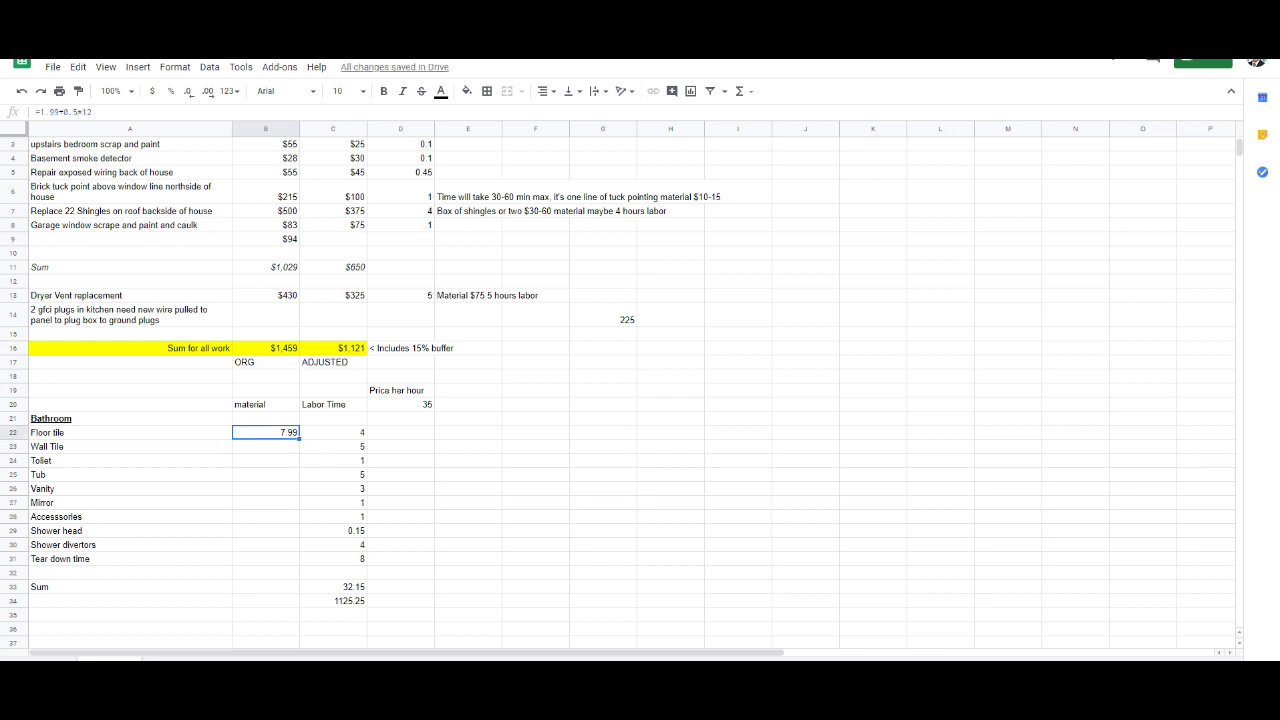
type("=")
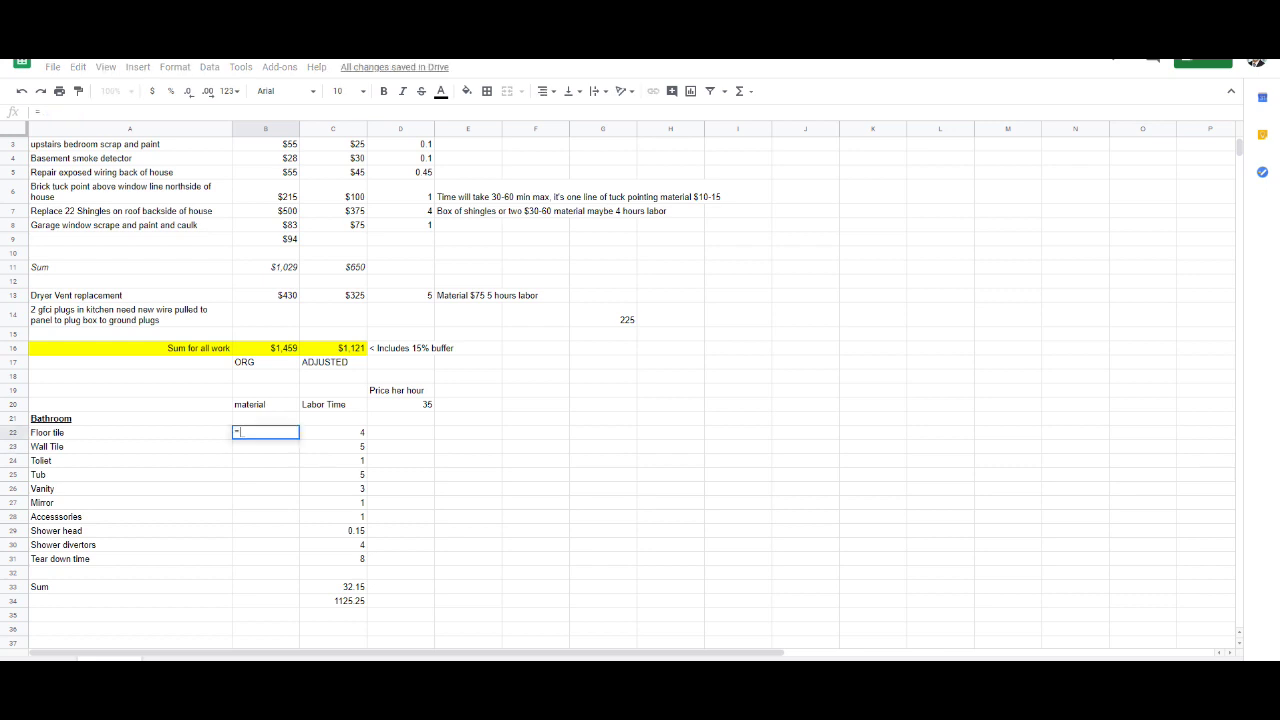
type("1.99+.50")
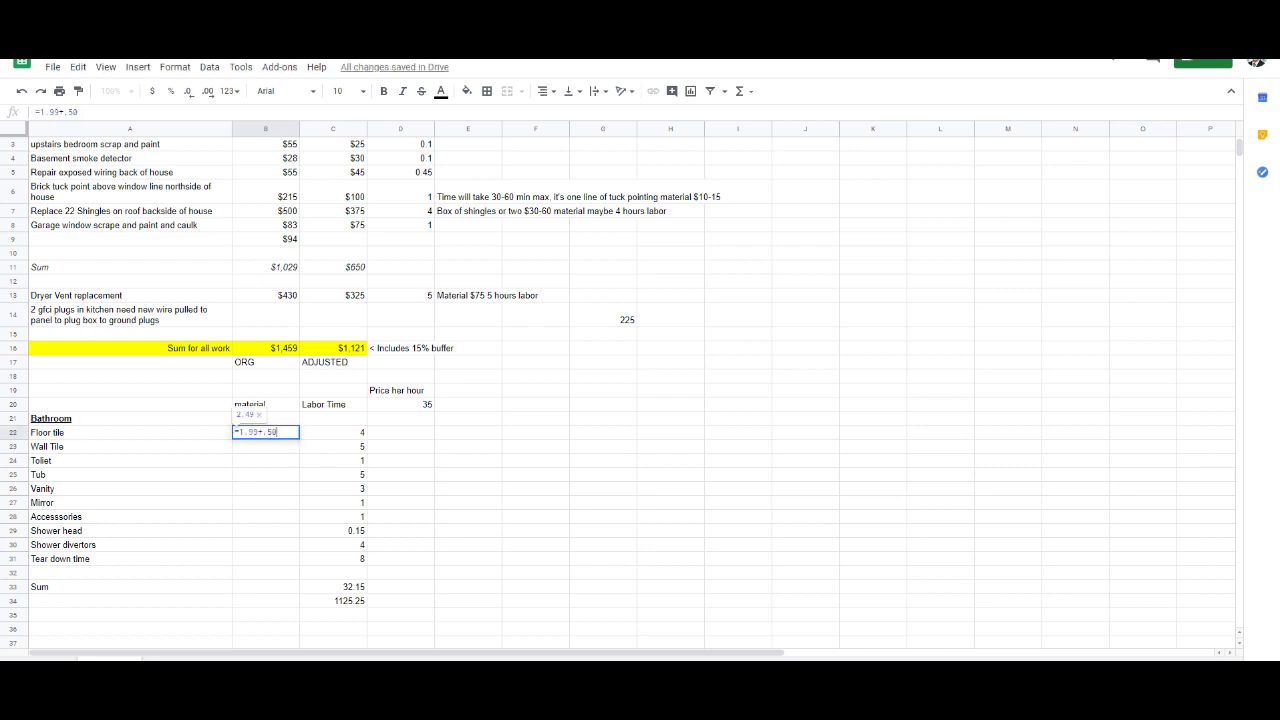
key("Return")
Step: Calculate the floor tile material cost in B22 with the formula =2.49*12
left_click(265, 488)
left_click(265, 432)
type("=2.49+")
type("12")
key("Return")
left_click(265, 488)
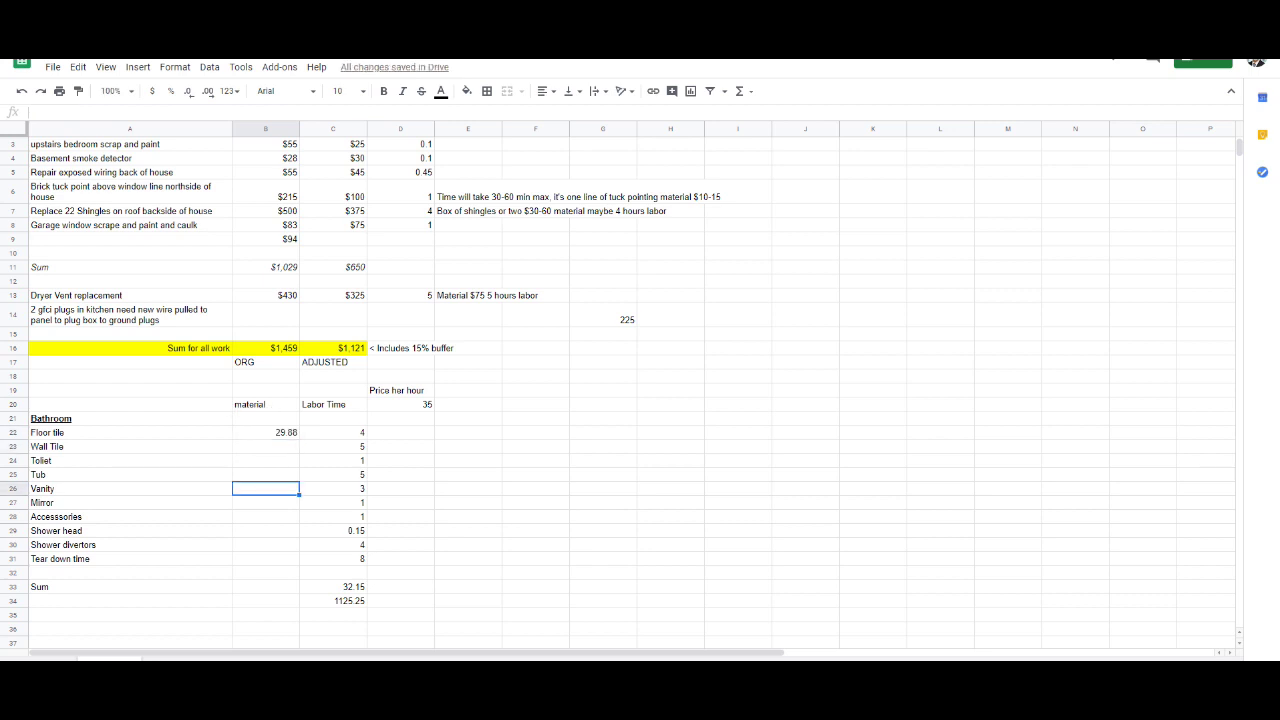
Step: Add up the wall tile area in B23 with the formula =25+15+15
left_click(265, 446)
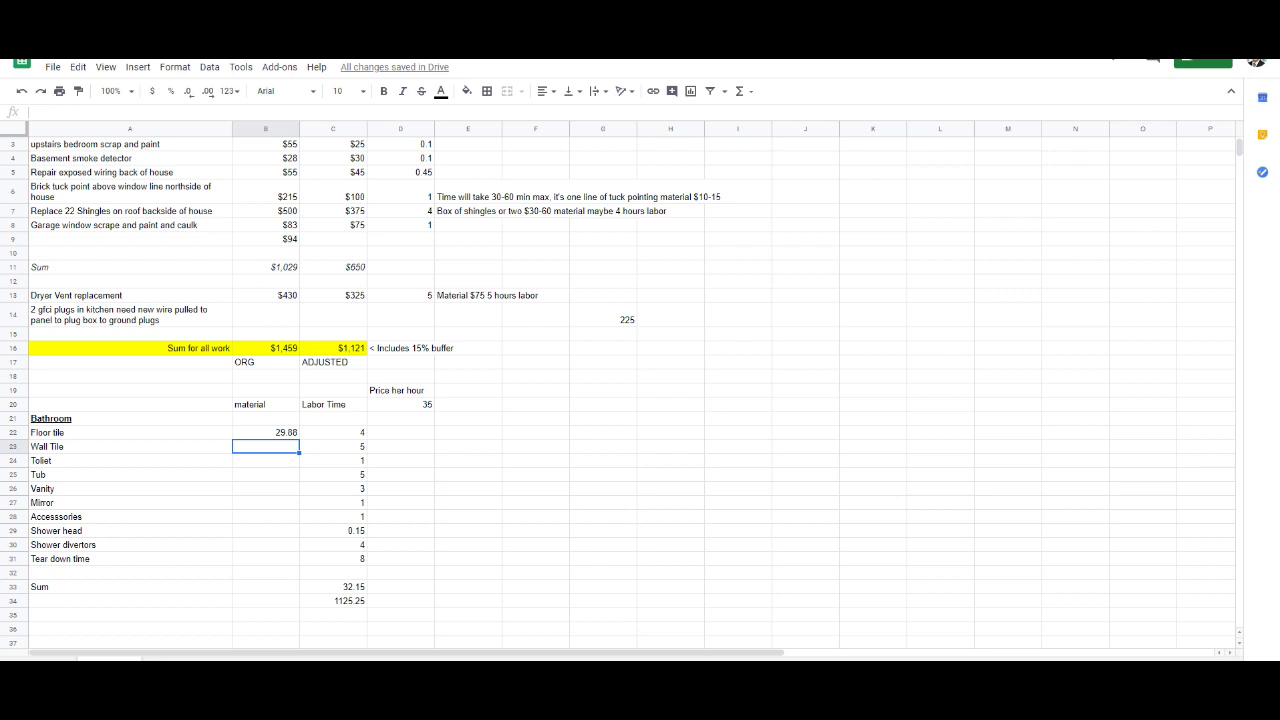
left_click(265, 474)
left_click(265, 446)
left_click(265, 460)
left_click(265, 446)
type("25")
type("=25+1")
type("5")
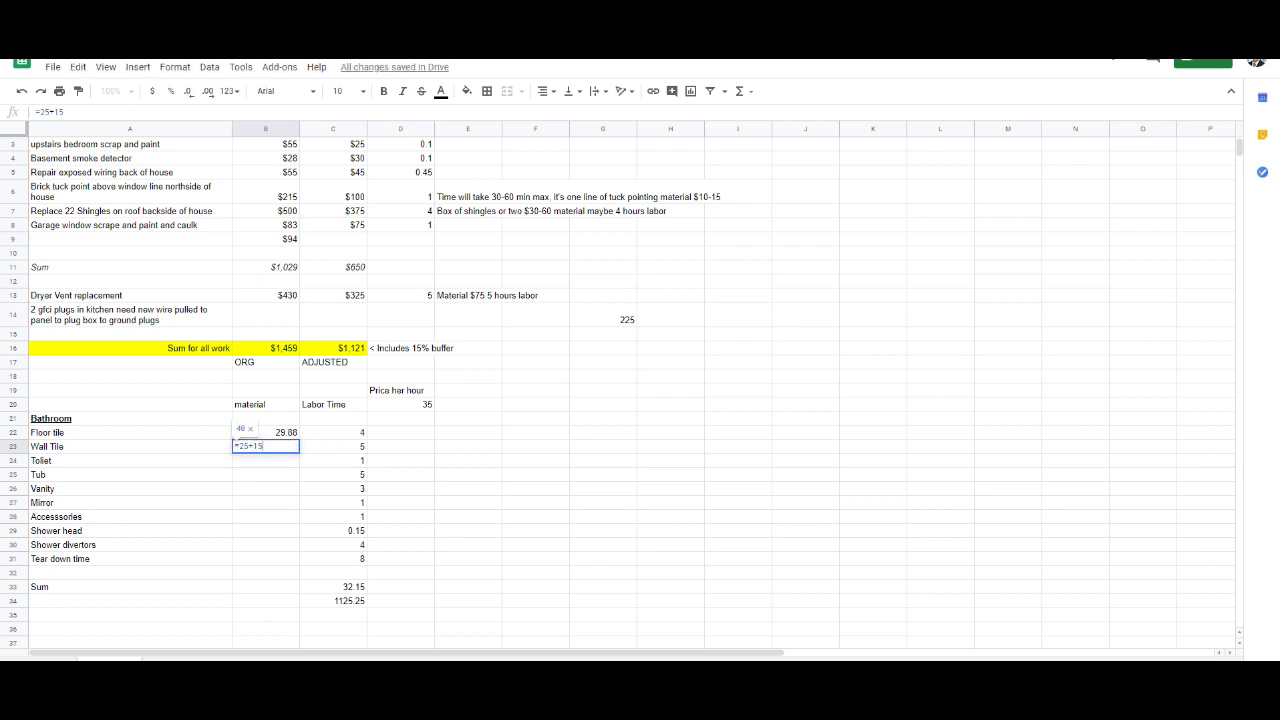
type("+15")
key("Return")
left_click(265, 446)
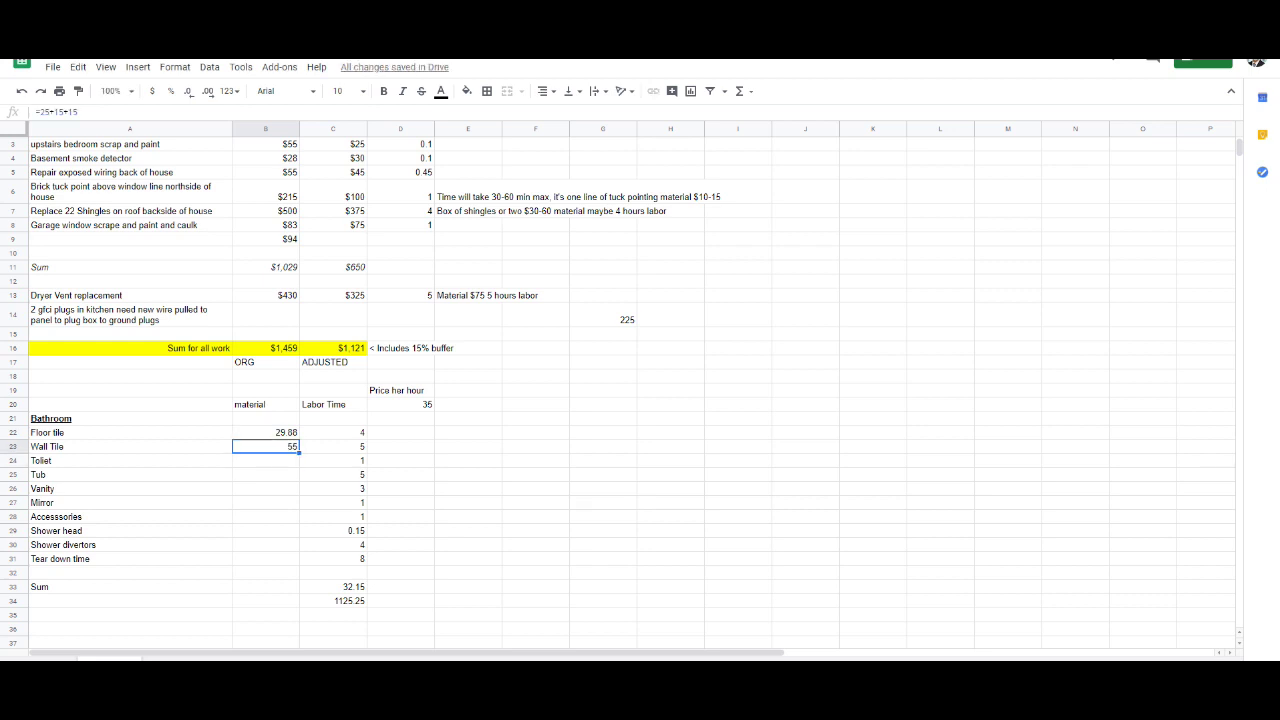
Step: Calculate the wall tile material cost in B23 with the formula =55*2.49
left_click(265, 432)
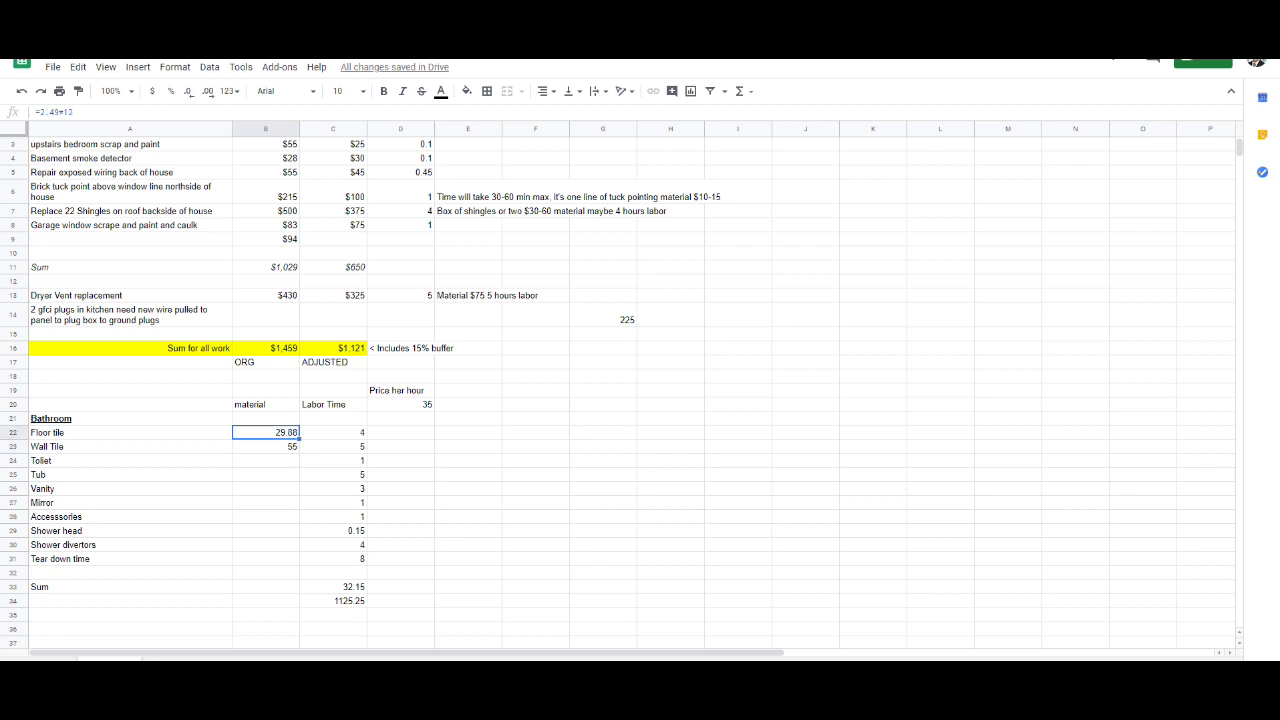
left_click(265, 446)
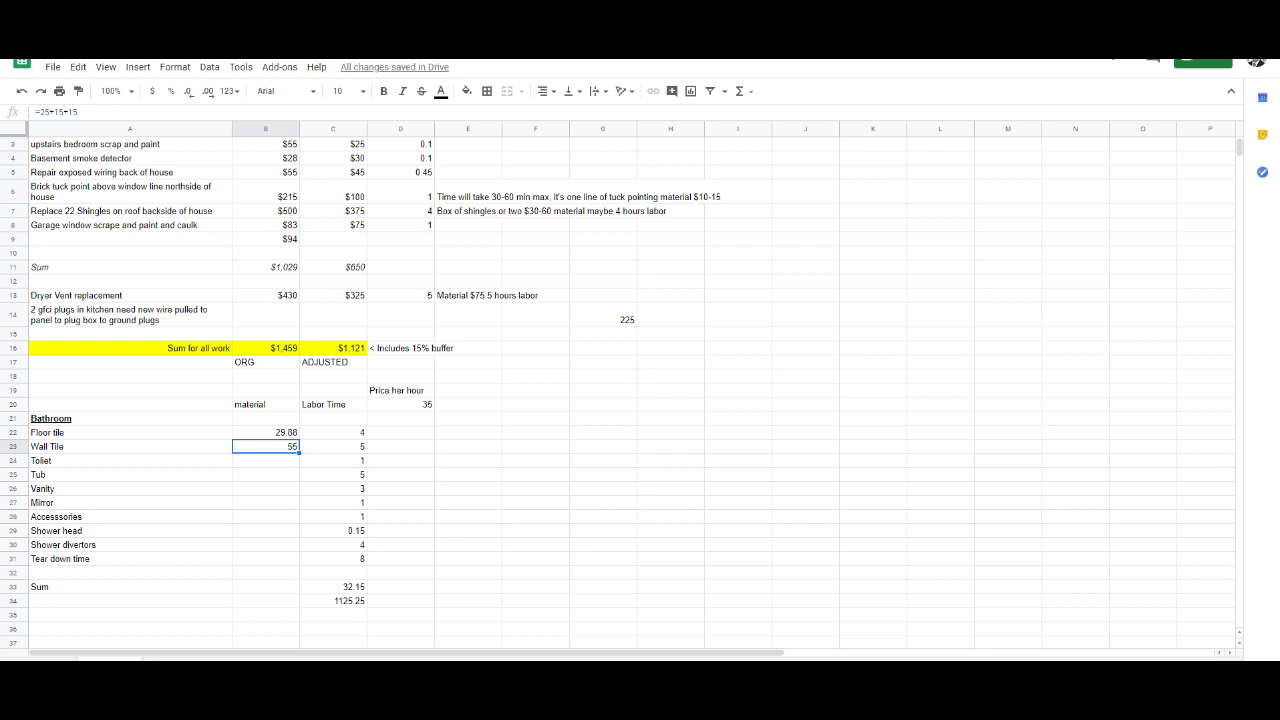
left_click(265, 474)
left_click(265, 446)
type("=")
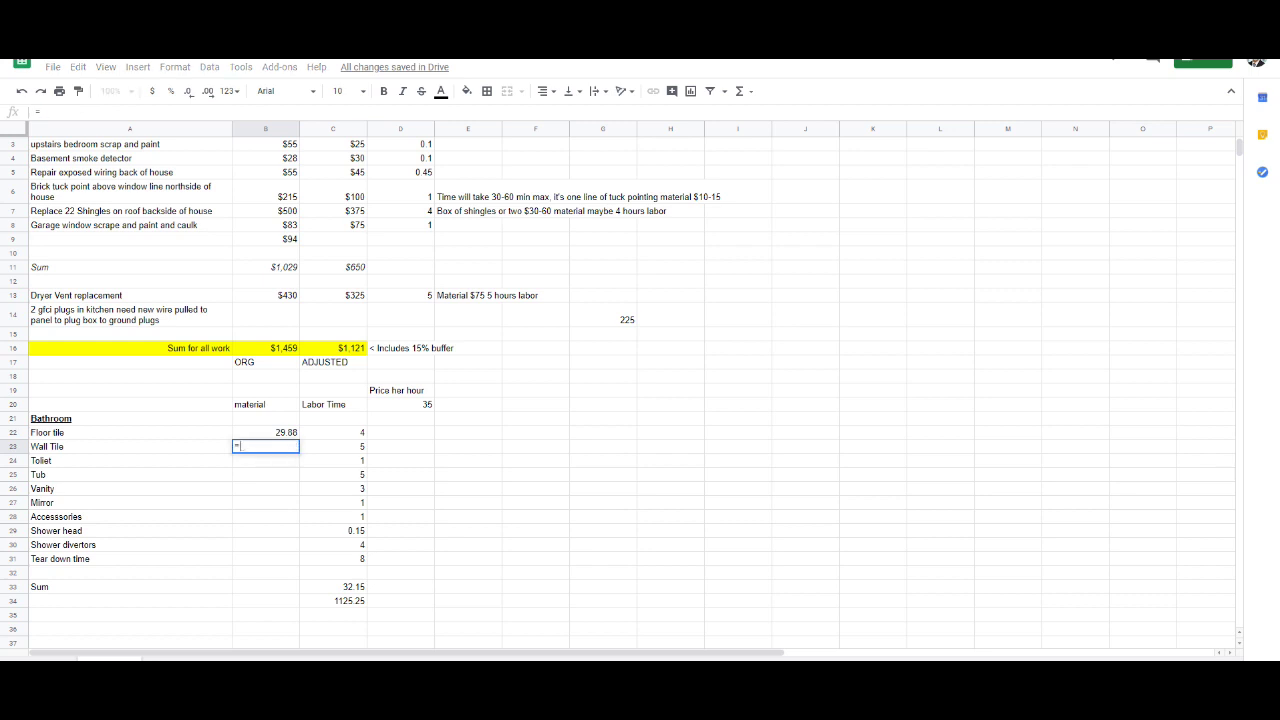
type("55*2.49")
key("Return")
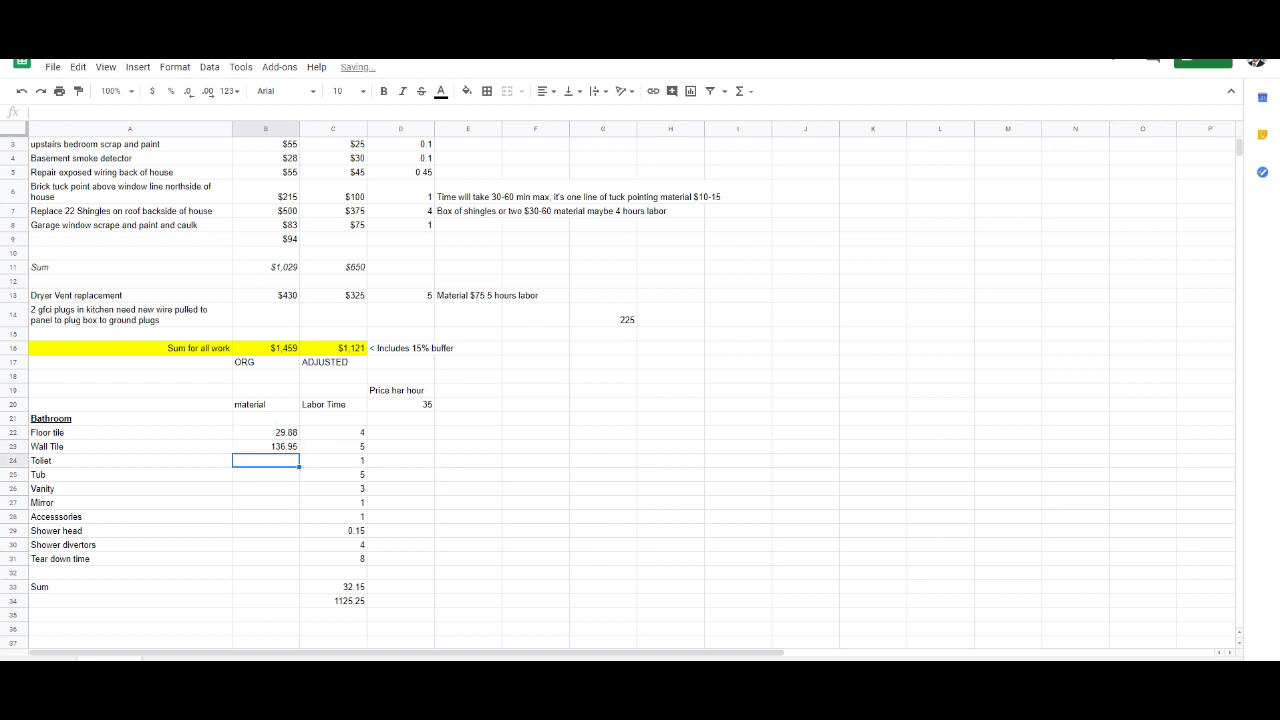
Step: Check the porcelain tile prices on the Home Depot page, and return to the spreadsheet's toilet material cell
left_click(265, 446)
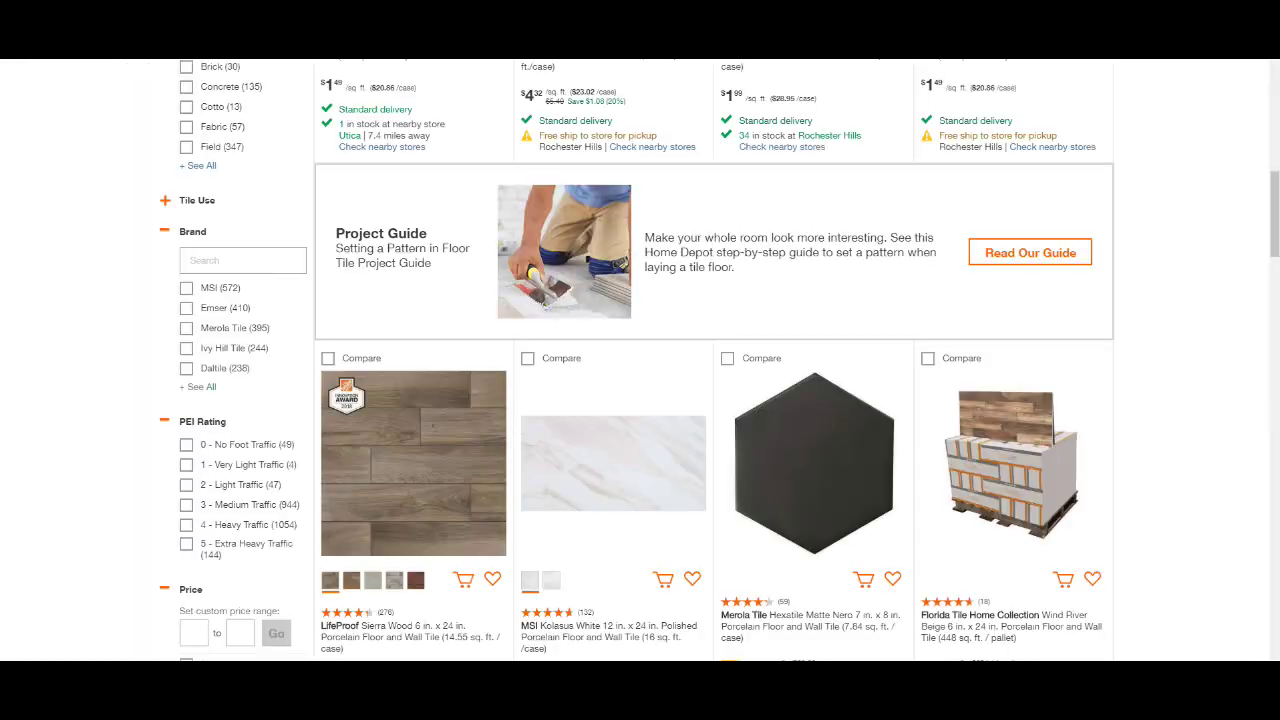
scroll(714, 380, "up", 1)
scroll(714, 380, "up", 3)
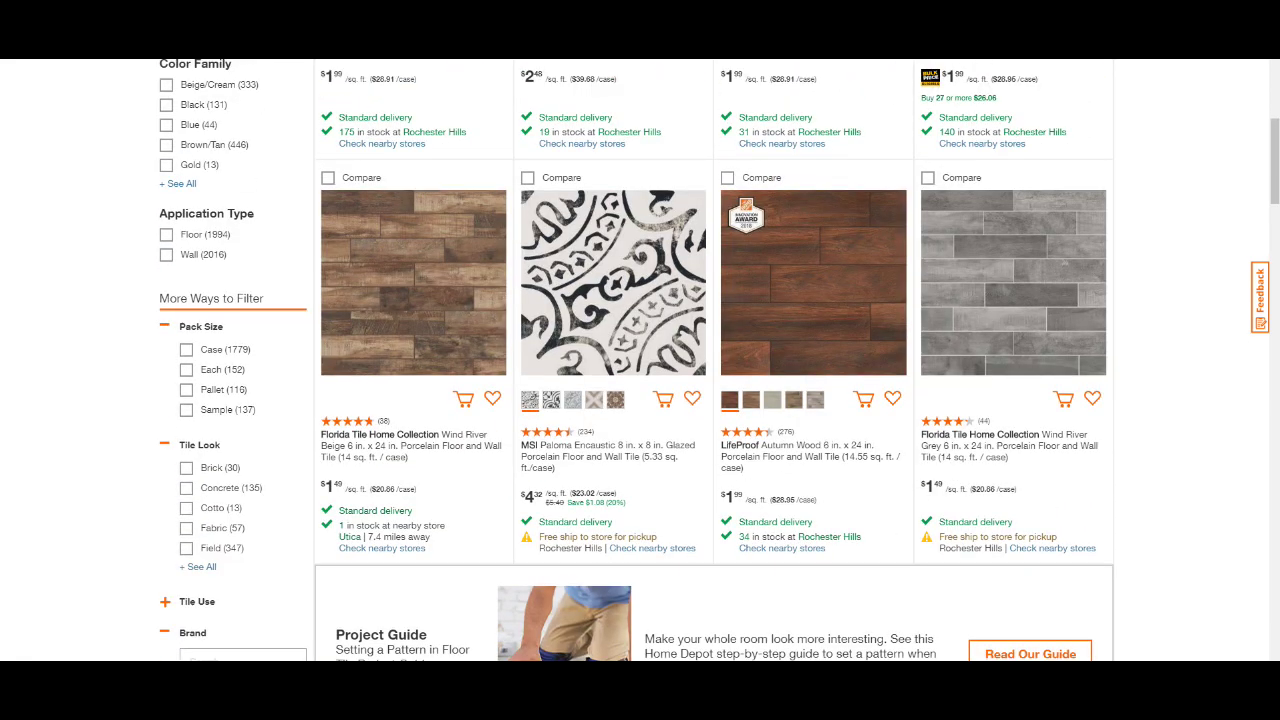
scroll(714, 380, "up", 2)
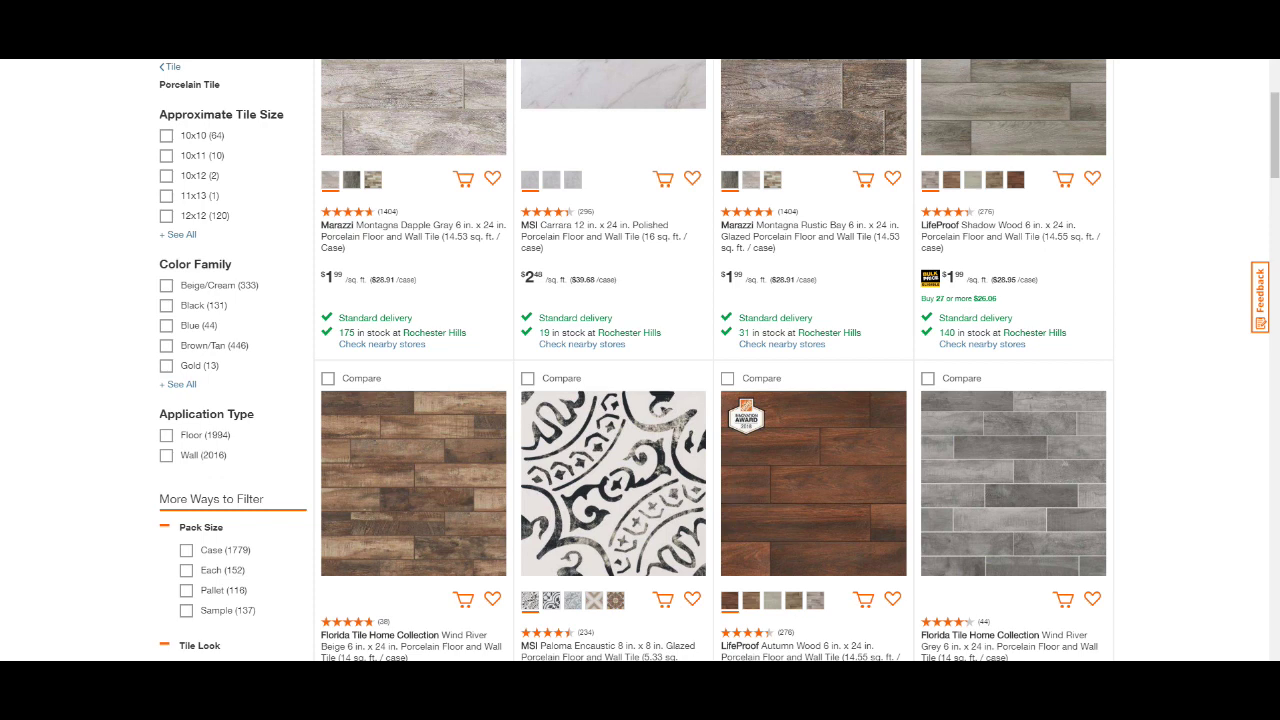
key("ctrl+Tab")
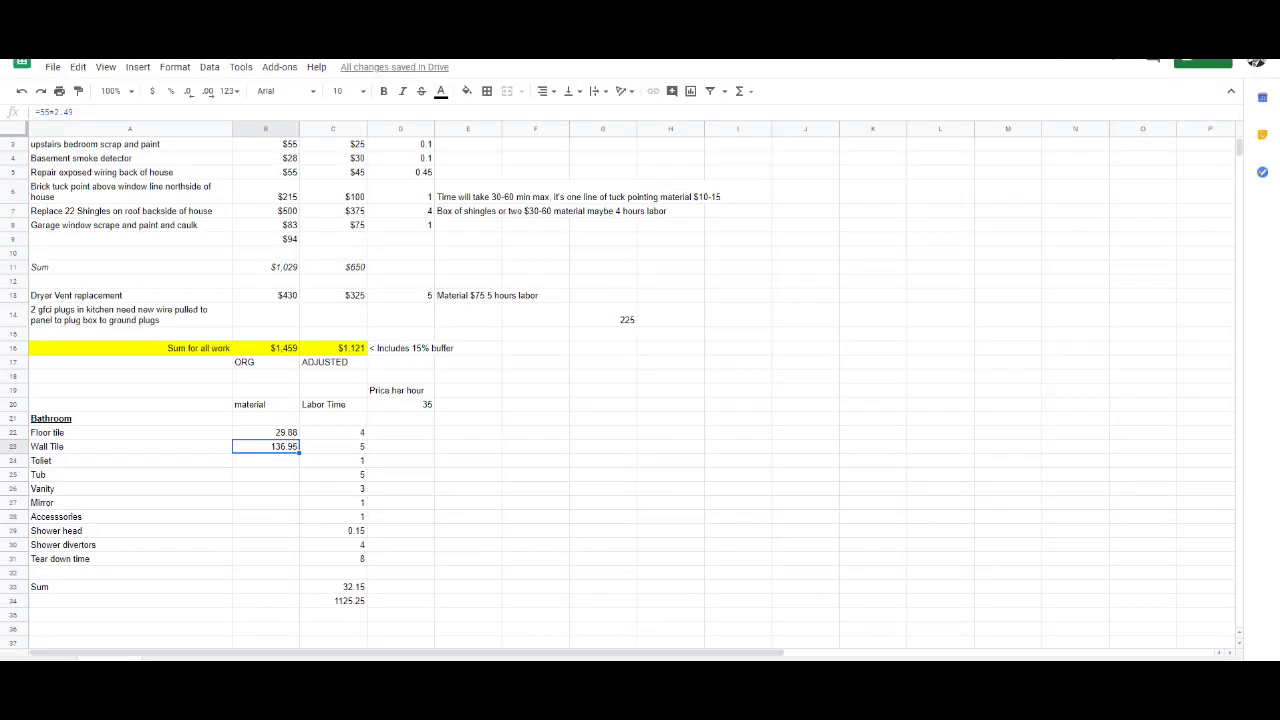
left_click(468, 474)
left_click(265, 446)
key("Down")
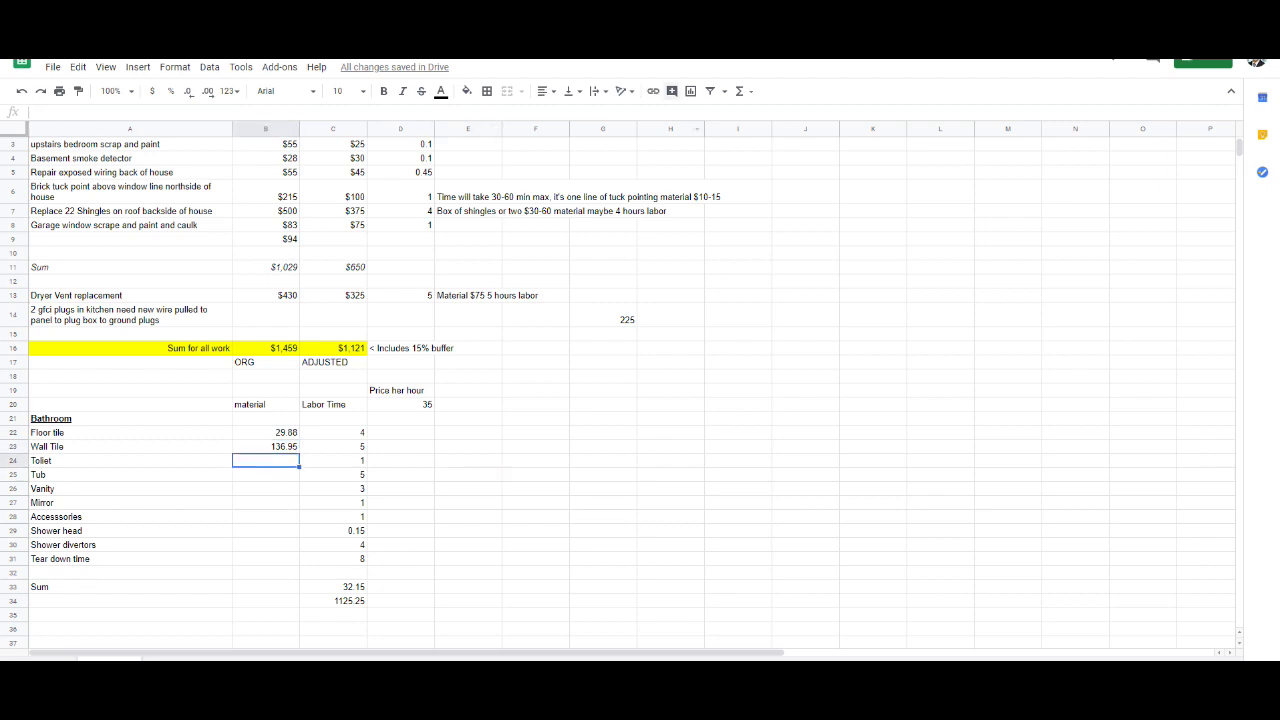
Step: Switch to the Home Depot website, search for toilets and look through the models and their prices
key("ctrl+shift+Tab")
scroll(640, 360, "up", 4)
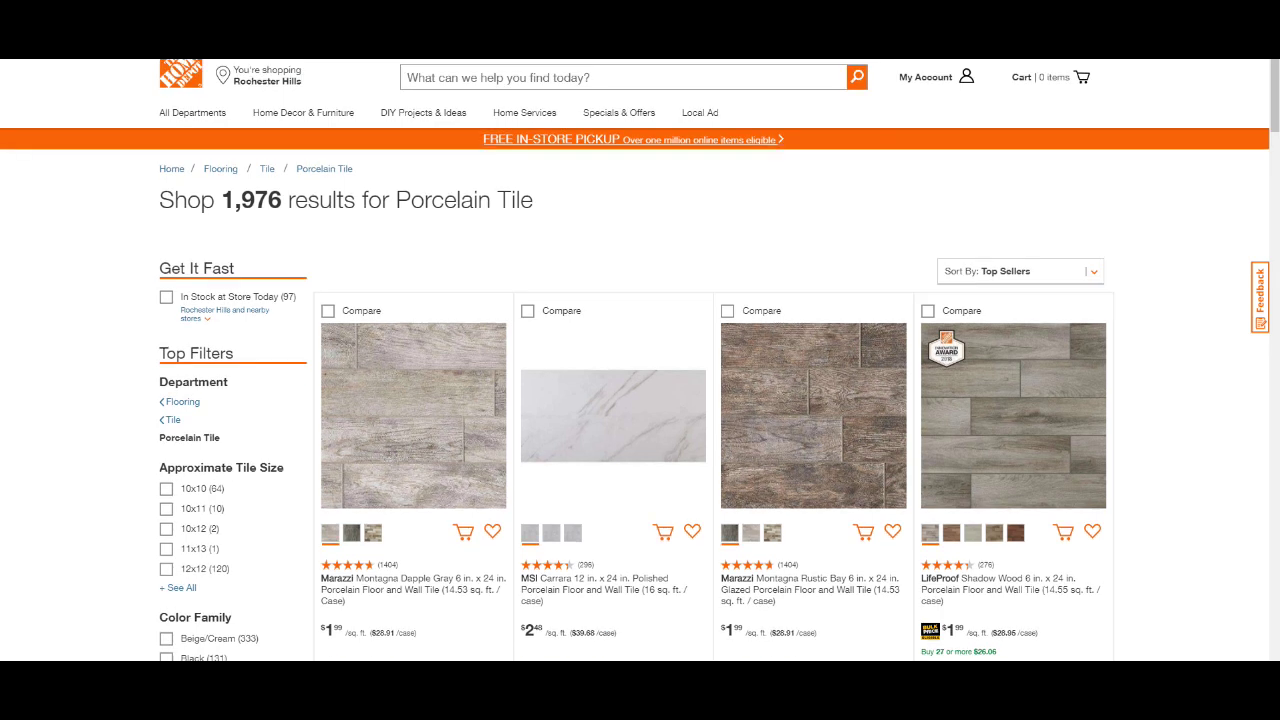
left_click(622, 77)
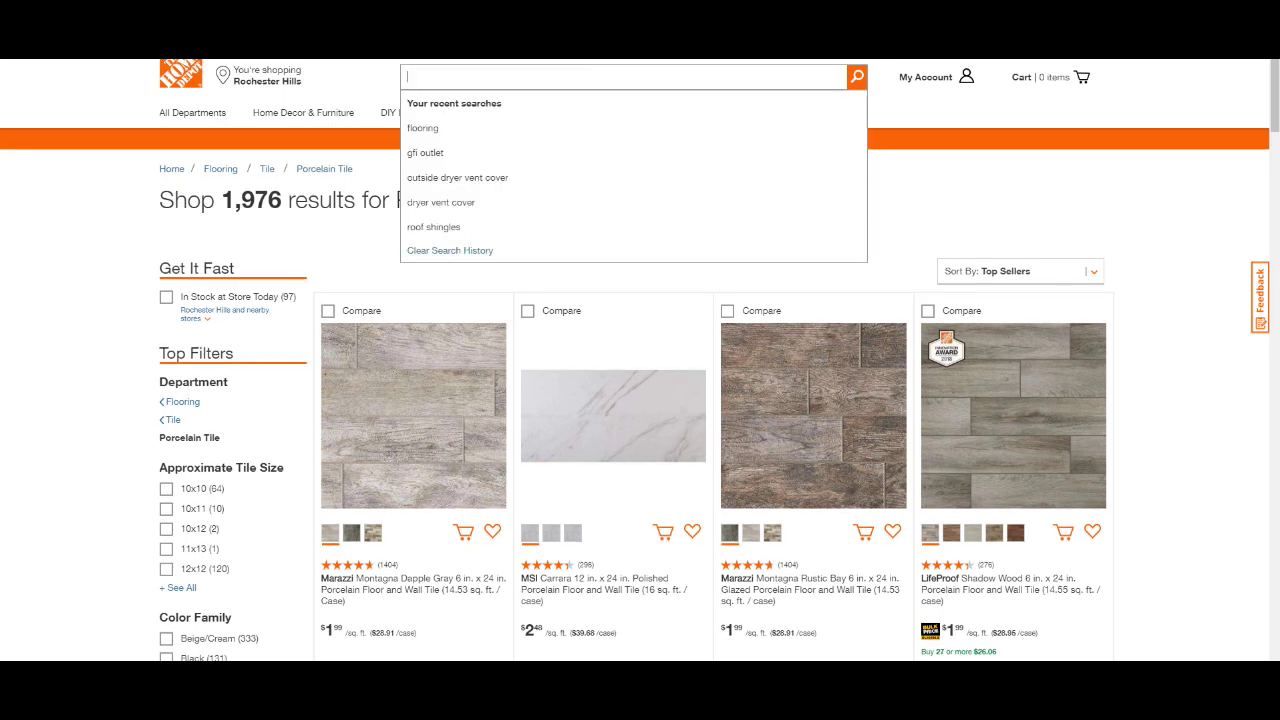
type("toliet")
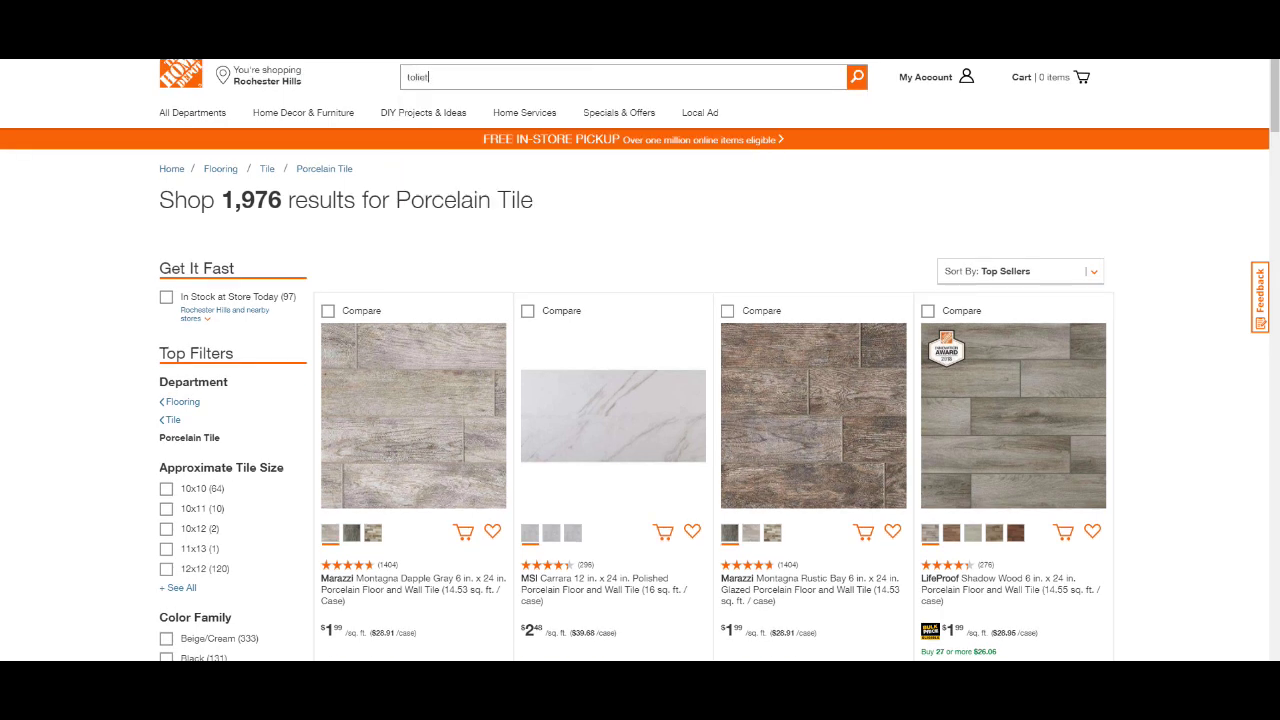
key("BackSpace")
key("BackSpace")
key("BackSpace")
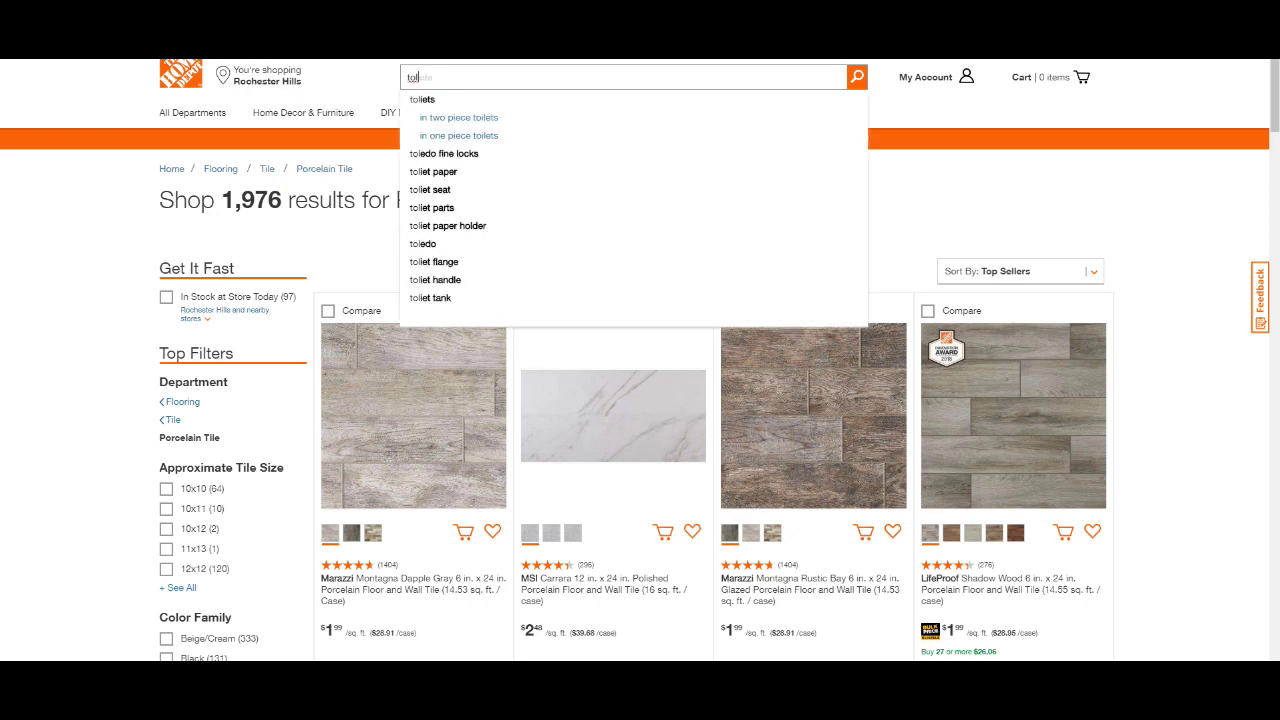
left_click(422, 99)
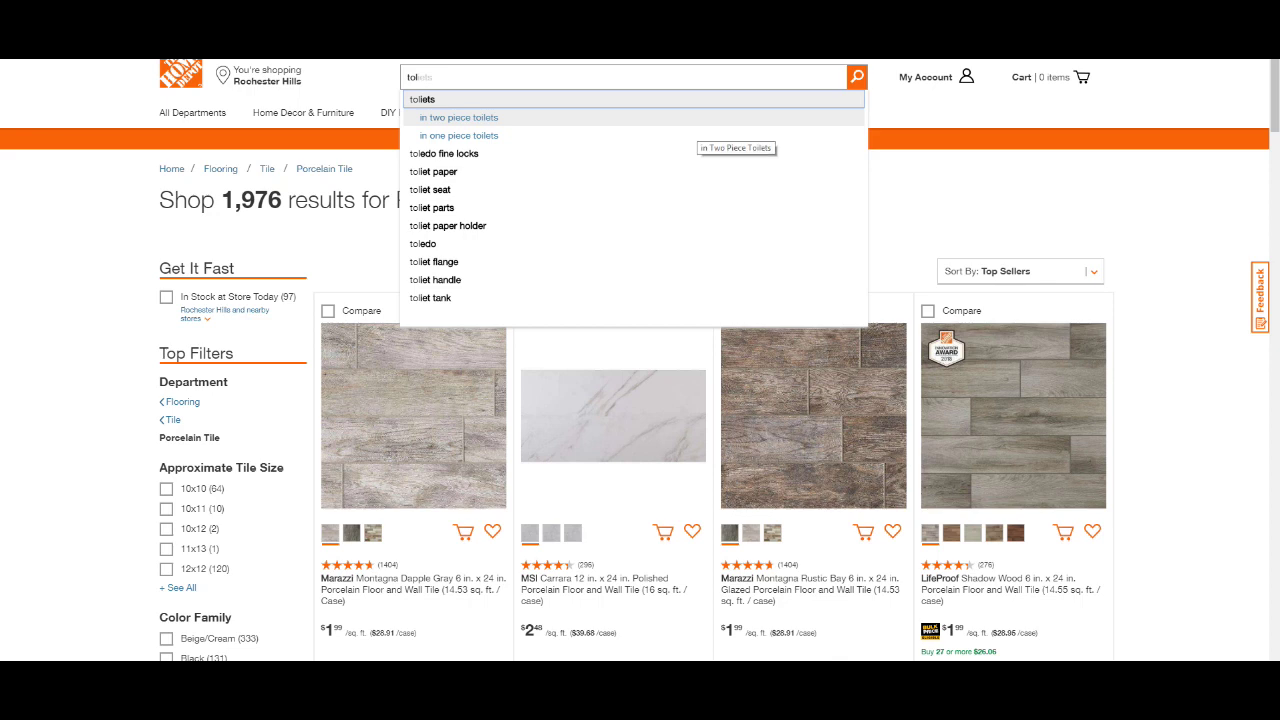
key("Return")
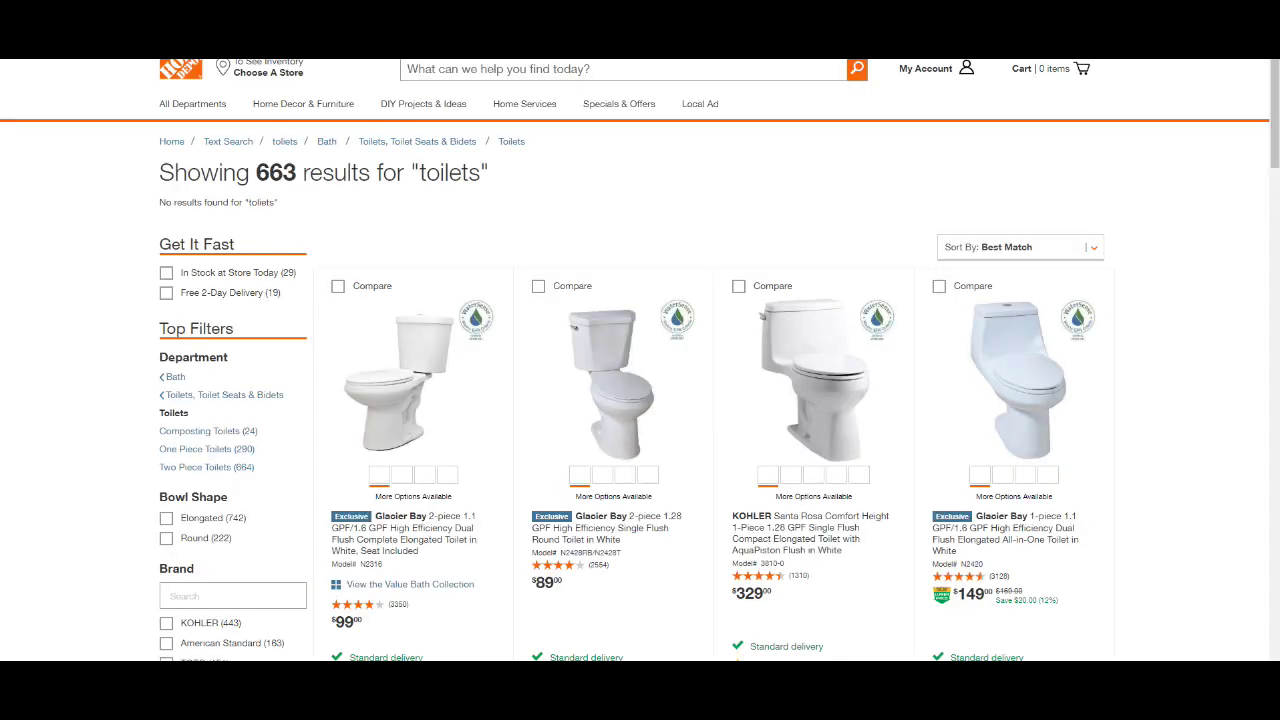
scroll(640, 360, "down", 3)
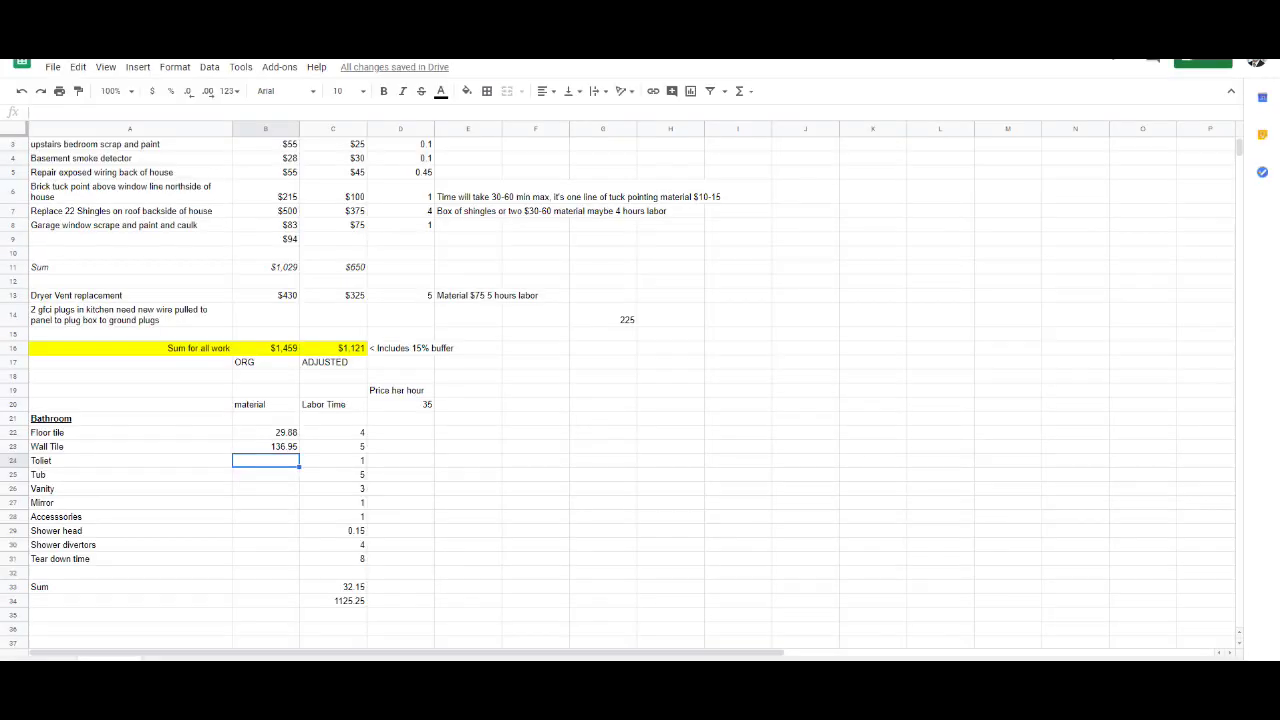
Step: Return to the spreadsheet and enter material costs of 159 for the toilet and 250 for the tub
left_click(265, 502)
left_click(265, 460)
type("159")
key("Return")
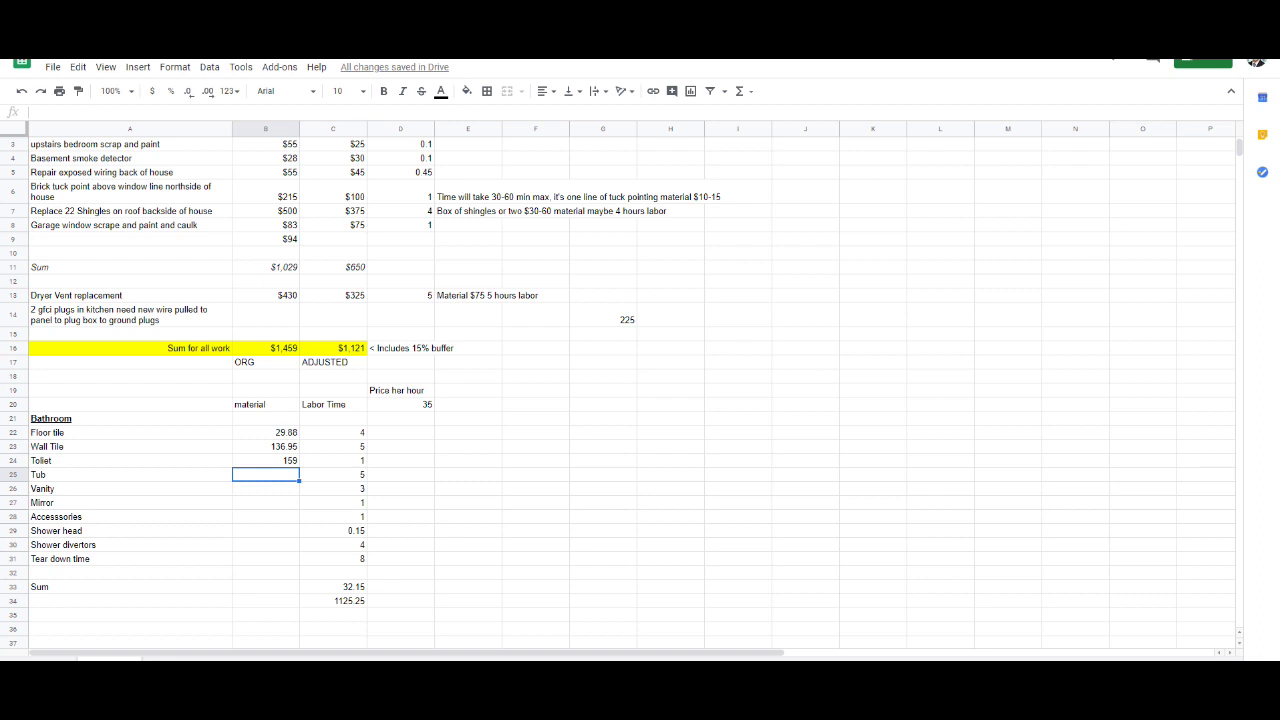
type("250")
key("Return")
Step: Enter material costs of 500 for the vanity, 50 for the mirror and 60 for the accessories
type("500")
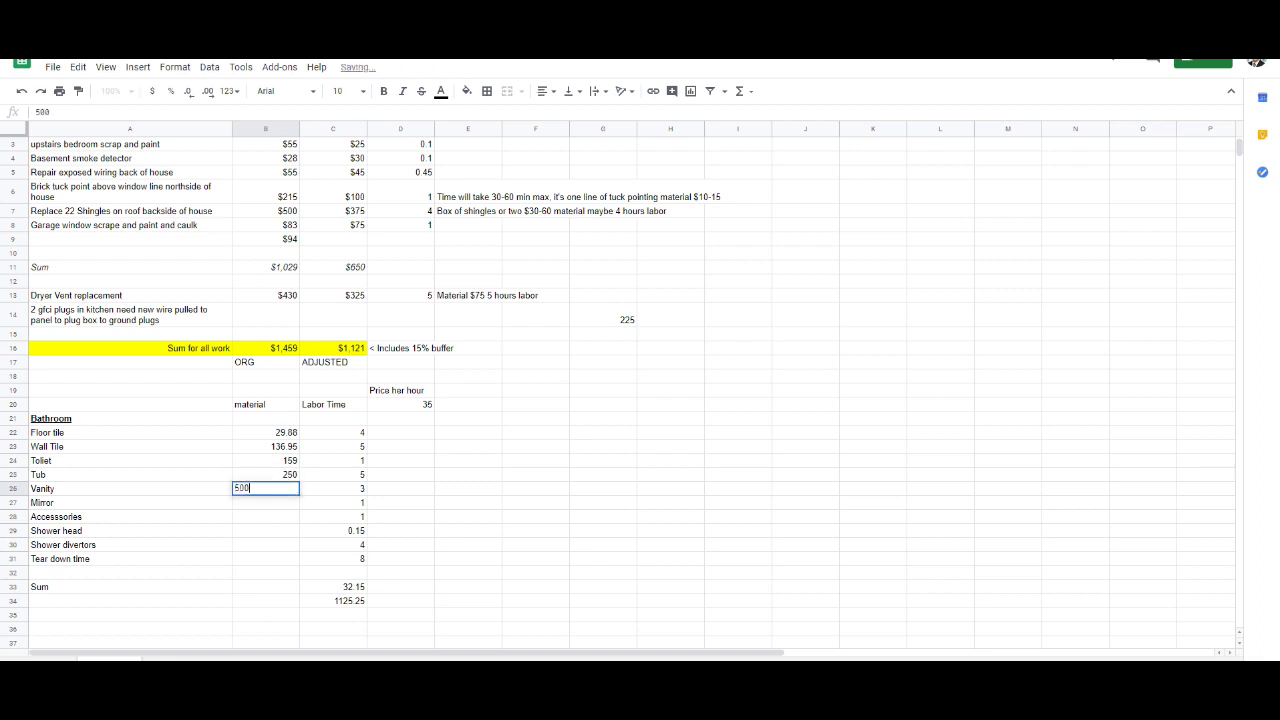
key("Return")
type("50")
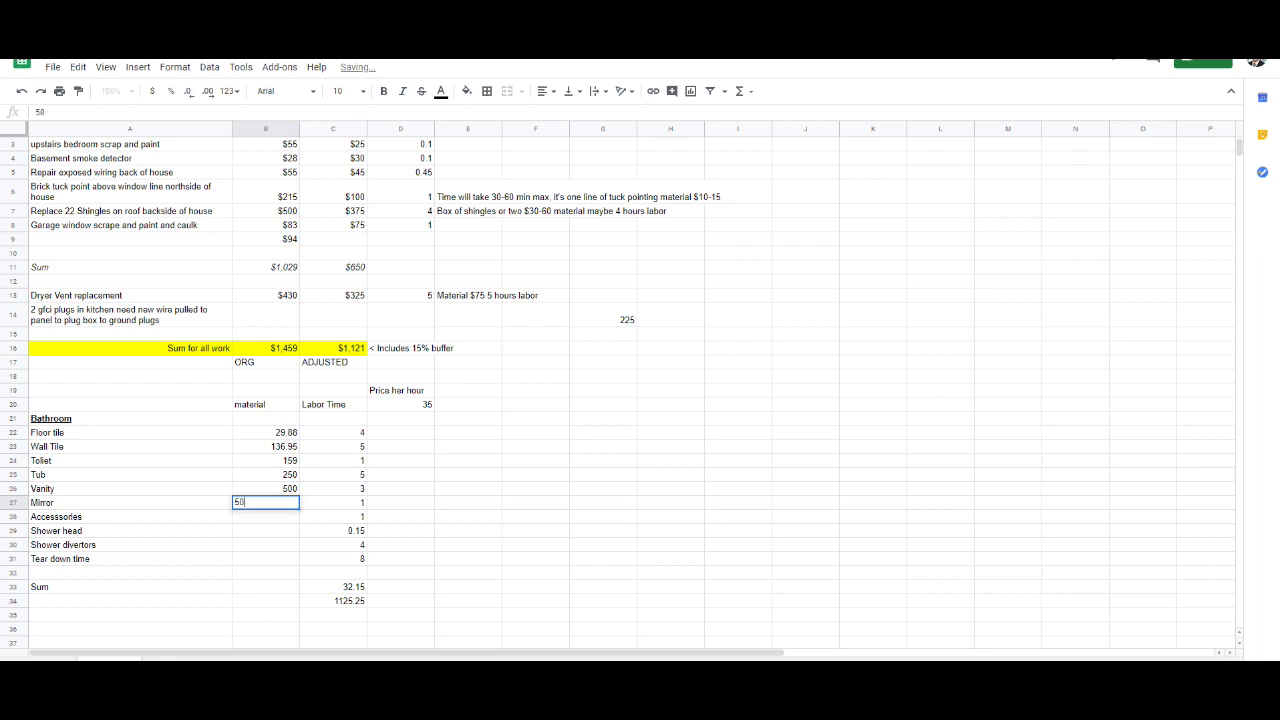
key("Return")
type("60")
key("Return")
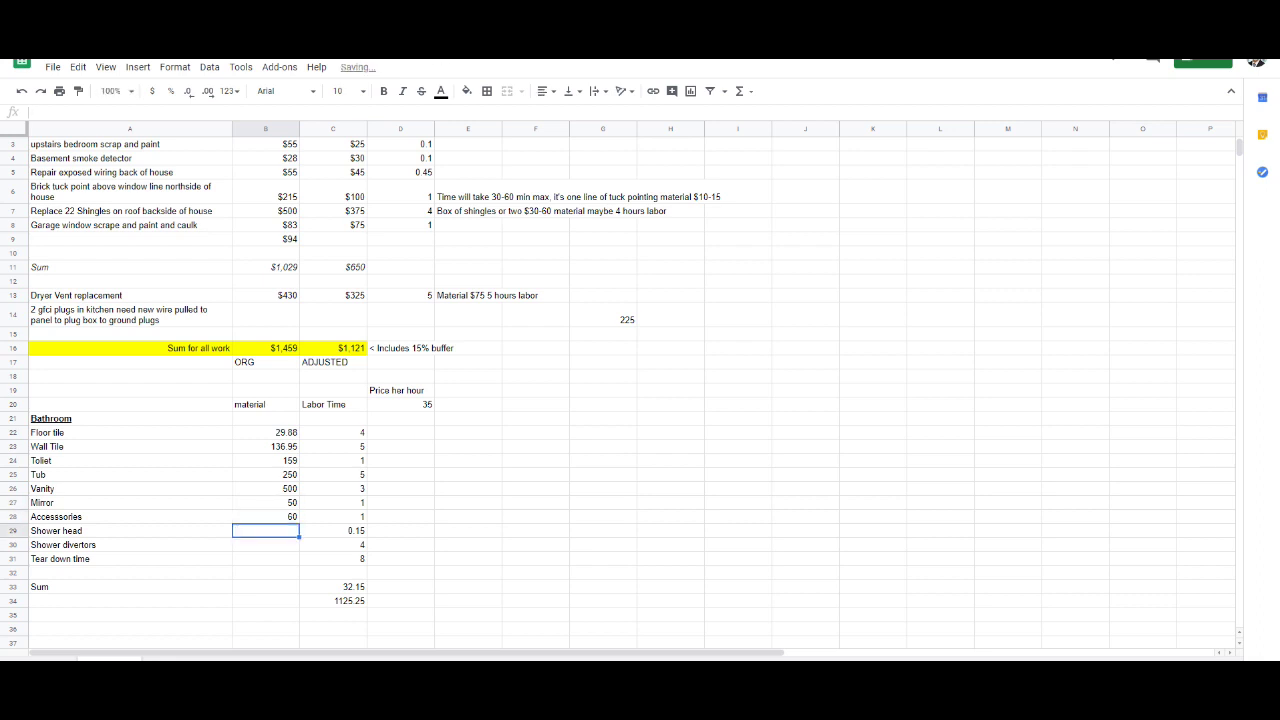
Step: Enter material costs of 150 for the shower head and 150 for the shower divertors
type("9")
key("BackSpace")
type("150")
key("Return")
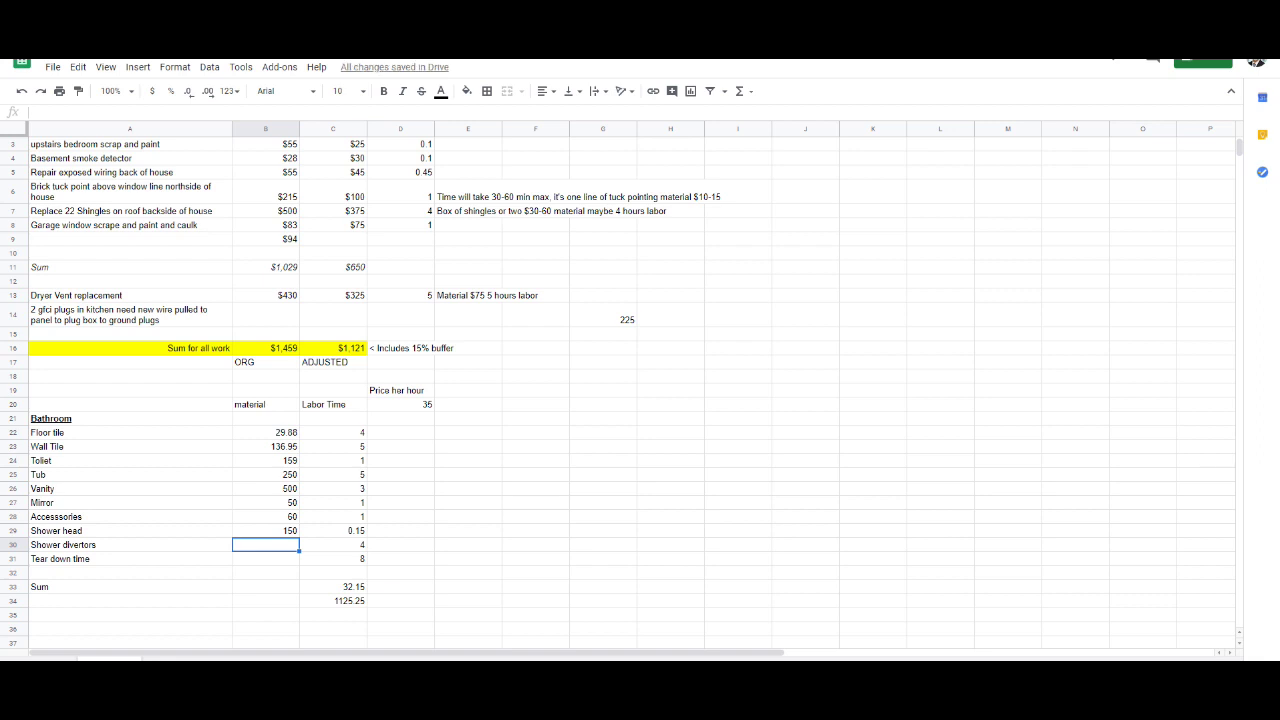
type("150")
key("Return")
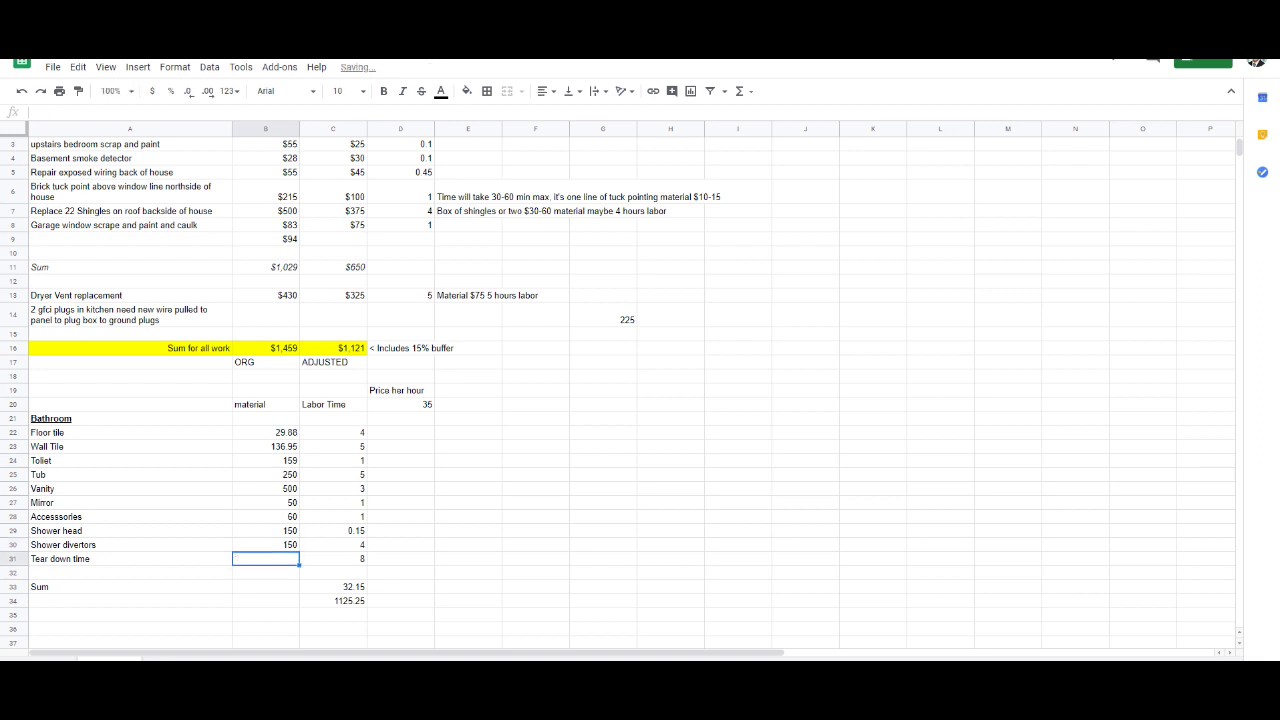
Step: Total the bathroom material costs in the Sum row, cell B33, with a SUM over B22:B30
left_click(265, 586)
type("=sum")
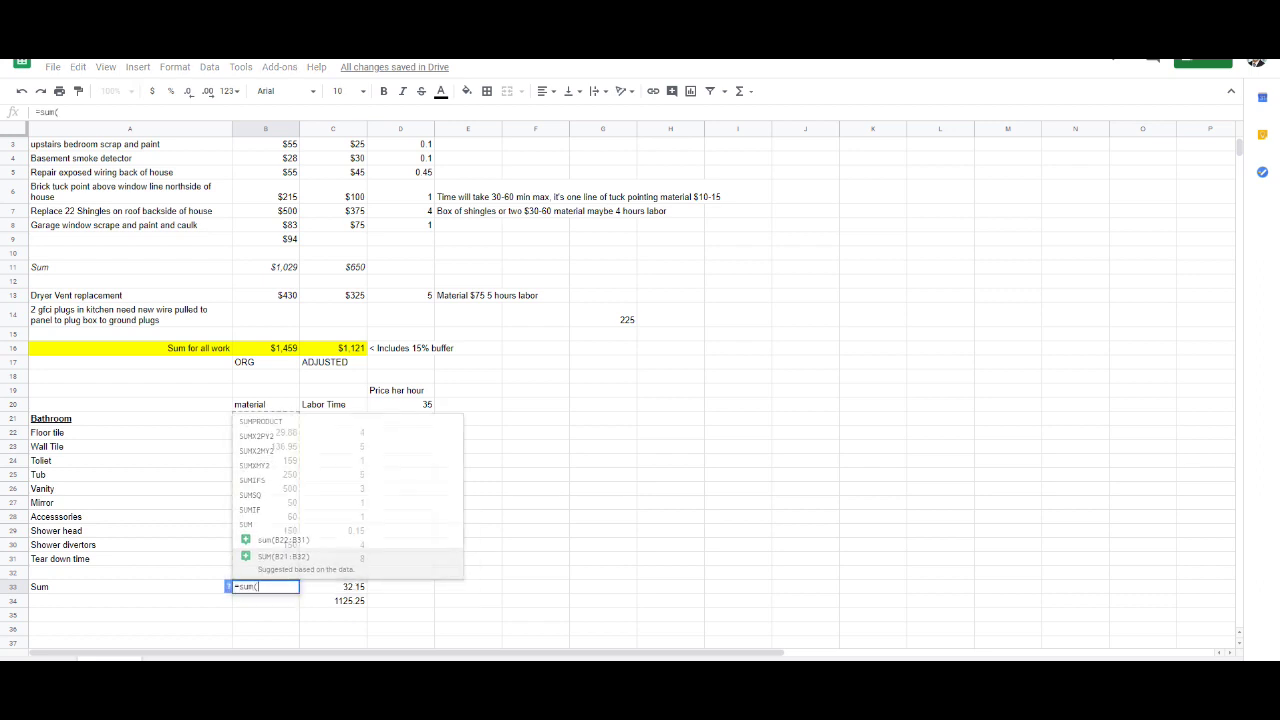
type("(")
left_click_drag(265, 432, 265, 544)
key("Return")
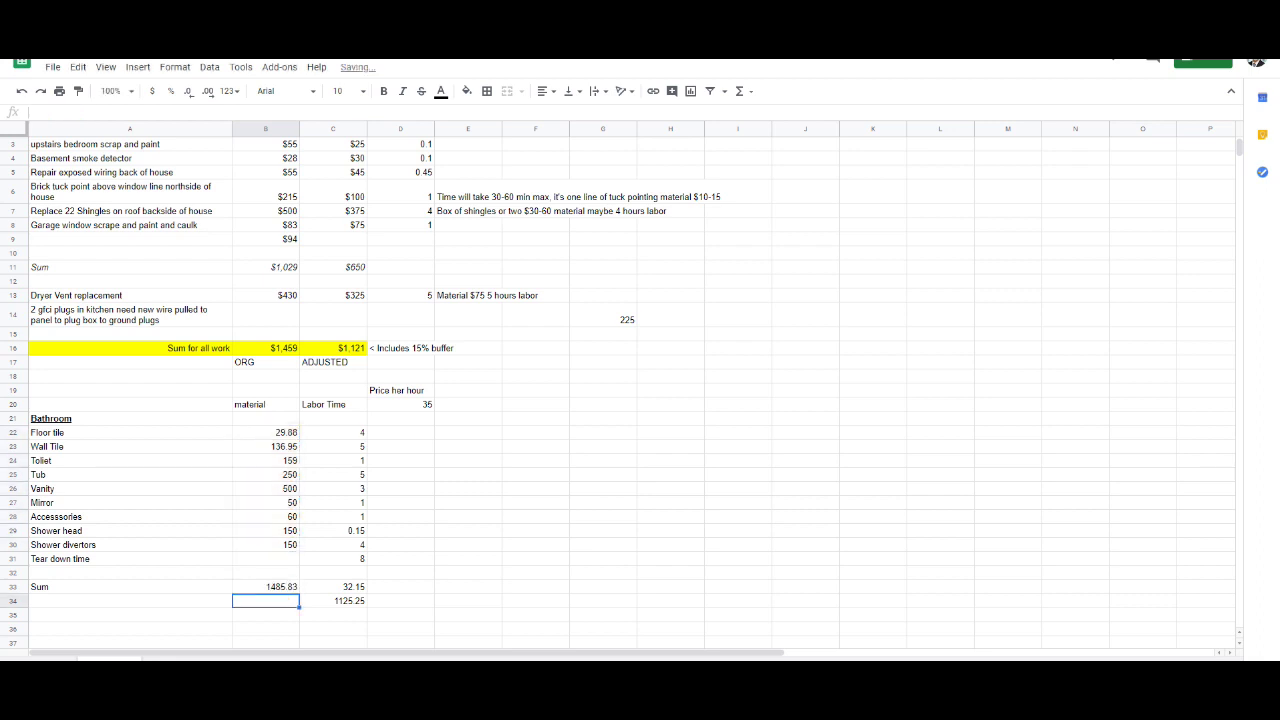
left_click(265, 586)
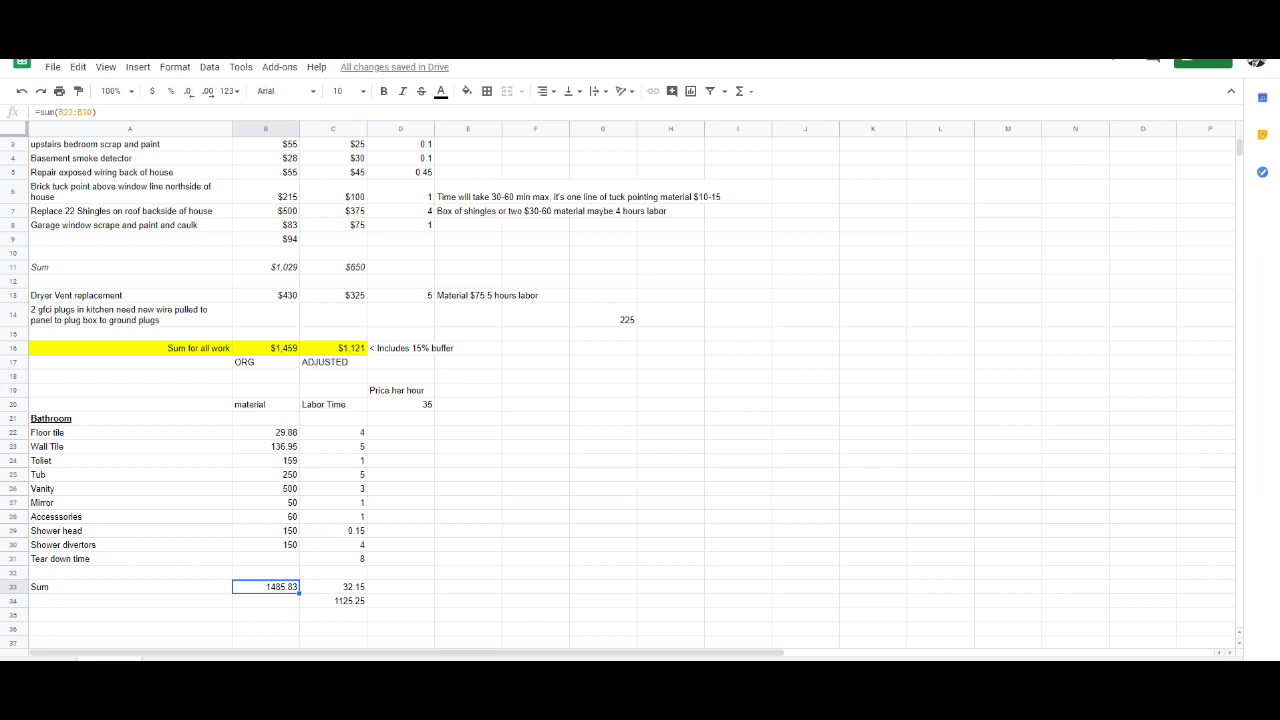
left_click(467, 516)
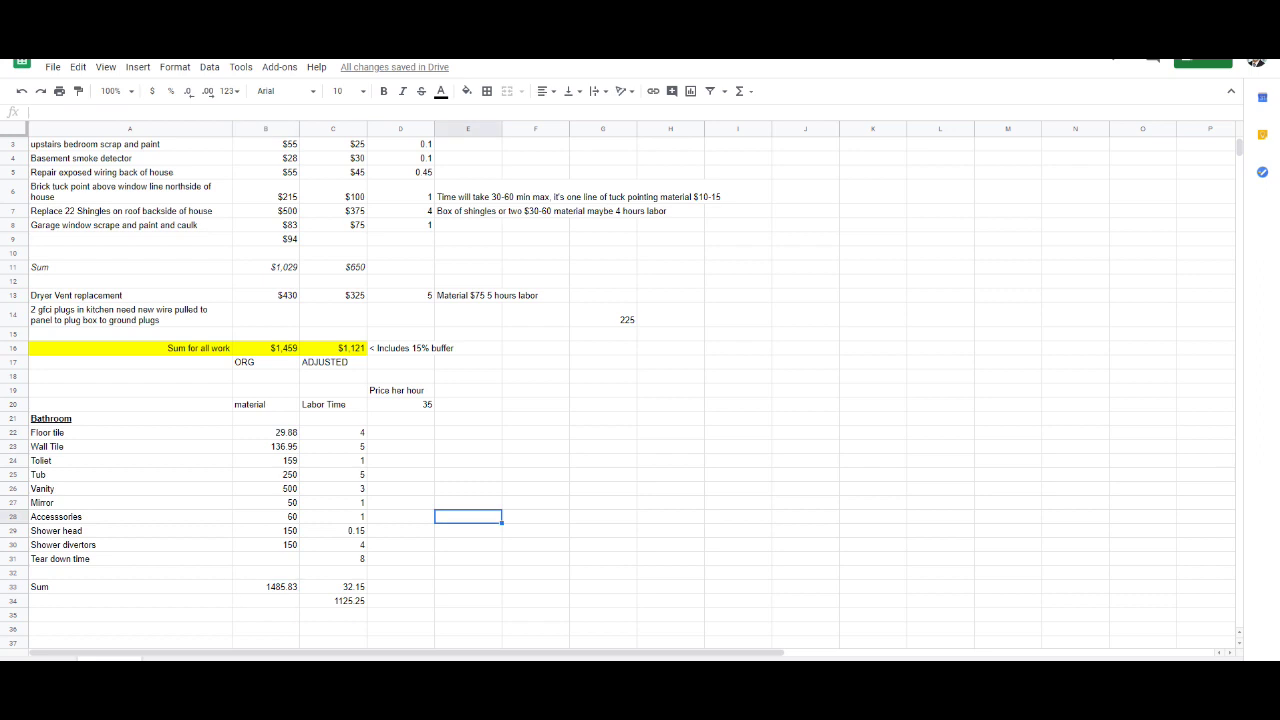
left_click(265, 614)
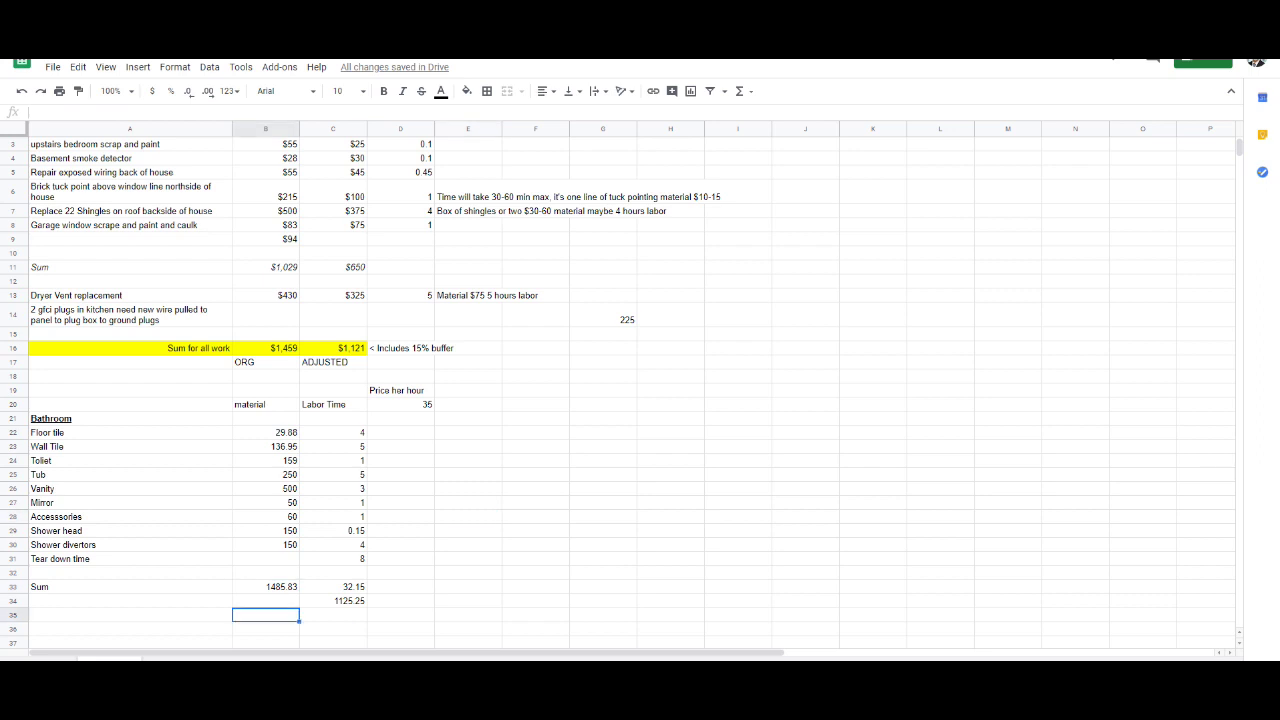
left_click(265, 586)
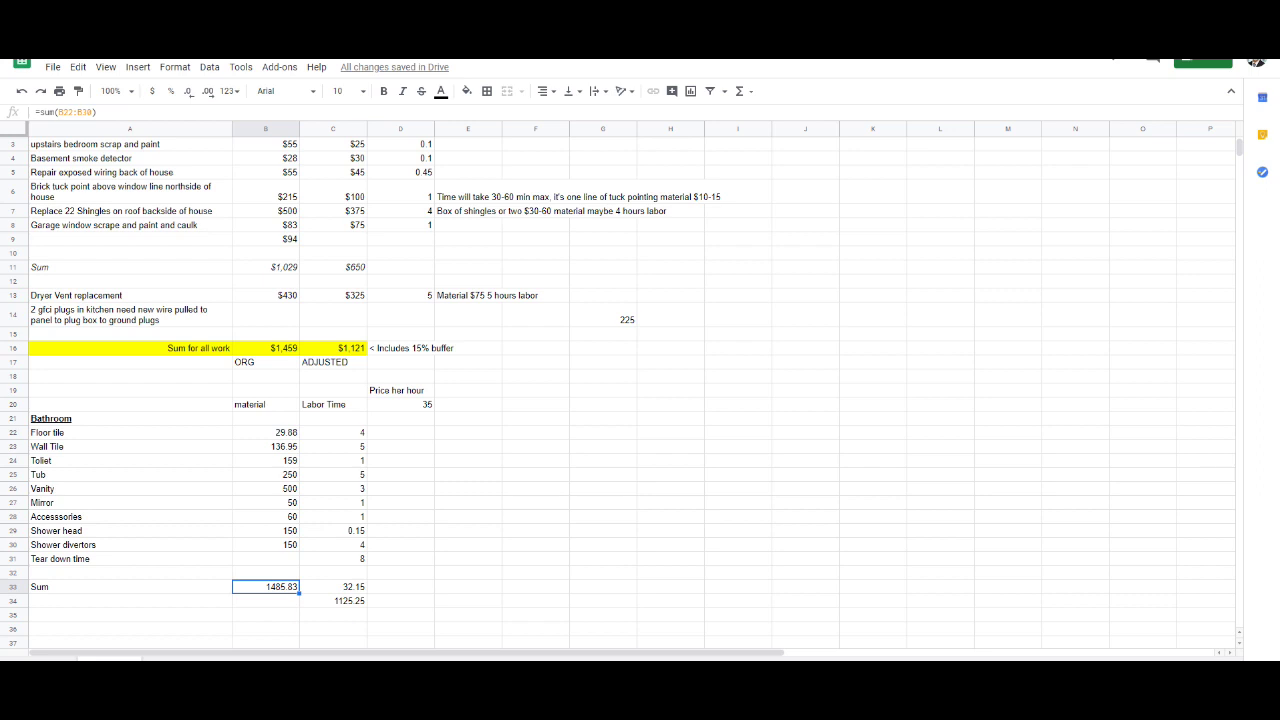
Step: Add the material sum and the labor cost together in B36 with the formula =B33+C34
left_click(400, 615)
scroll(400, 615, "down", 1)
left_click(265, 548)
type("=sum")
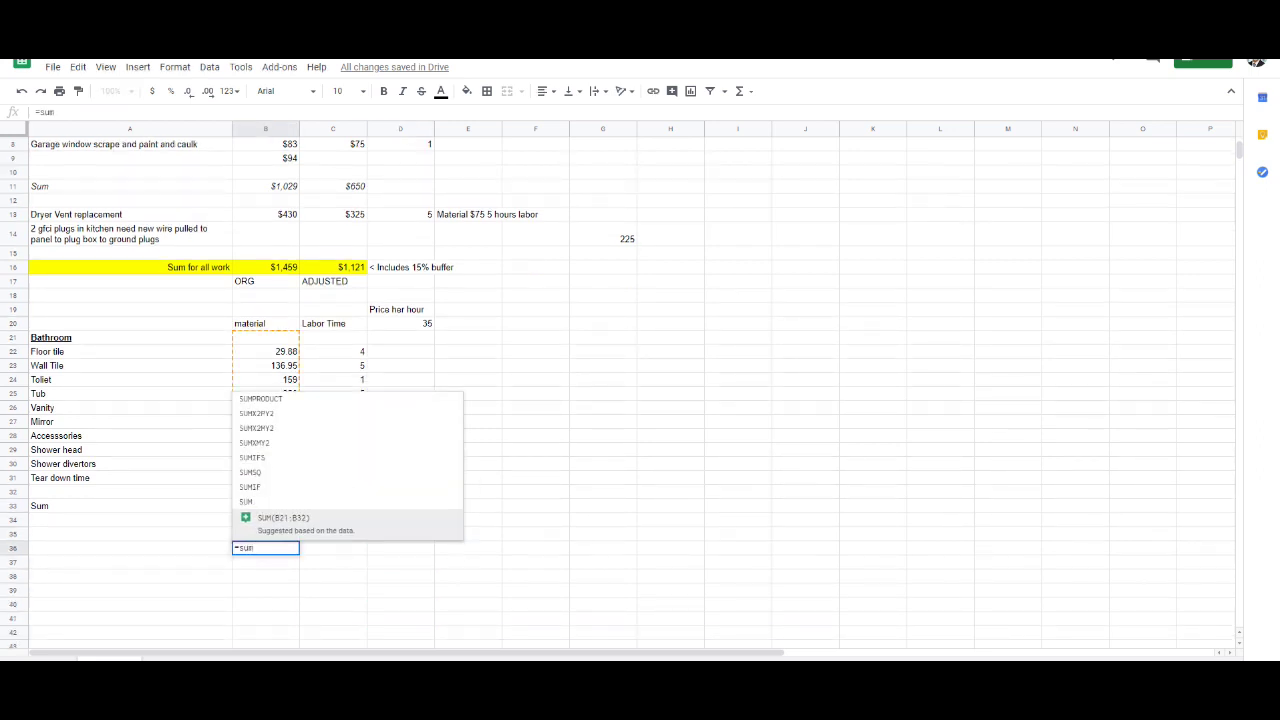
key("Escape")
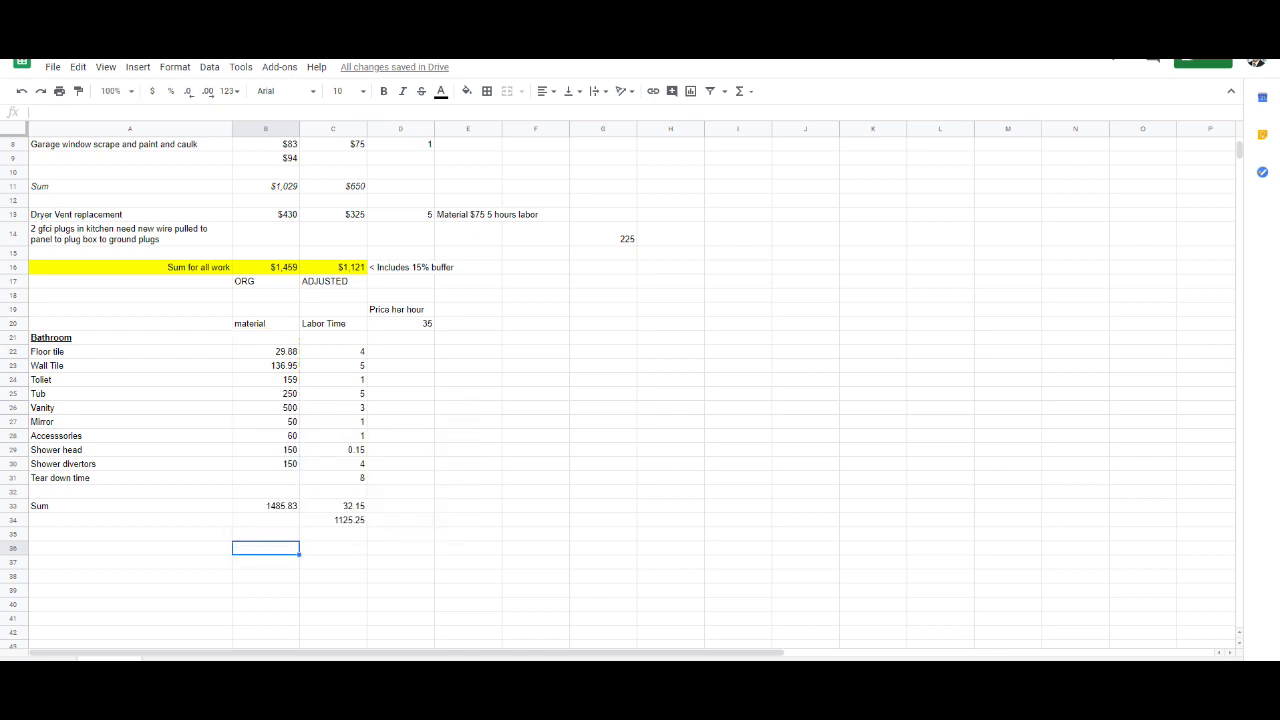
type("=")
left_click(265, 505)
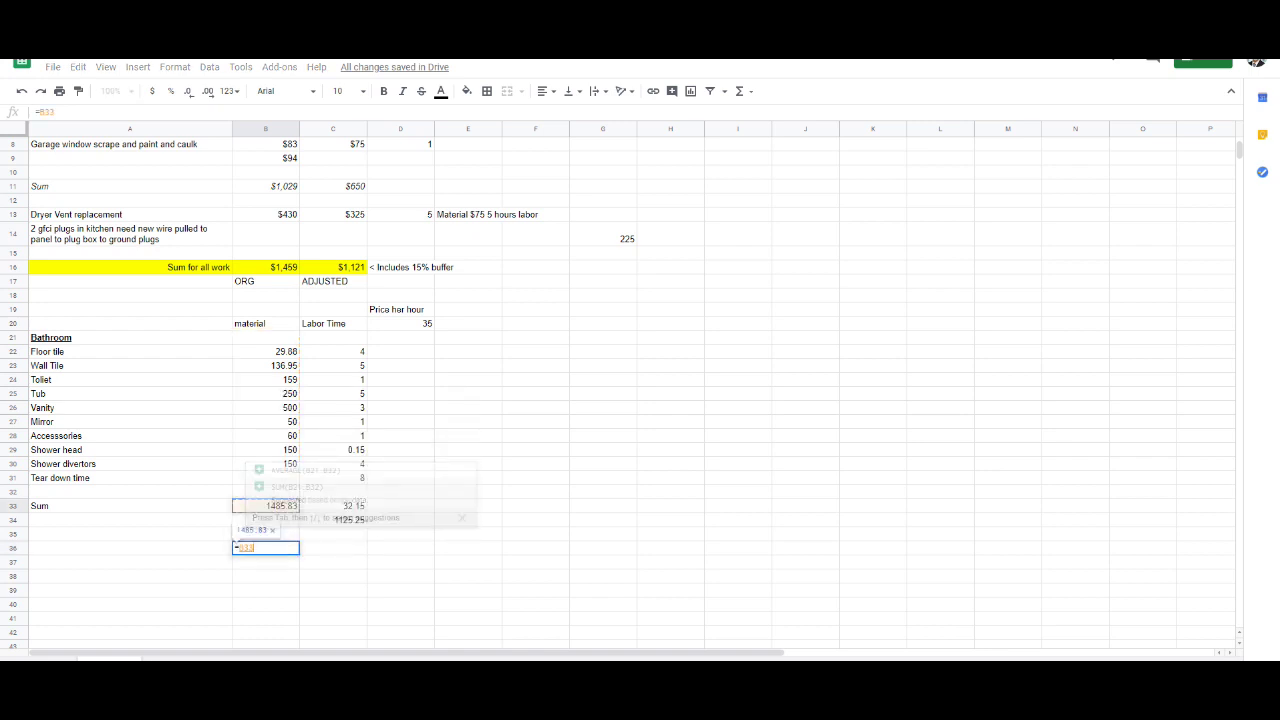
type("+C34")
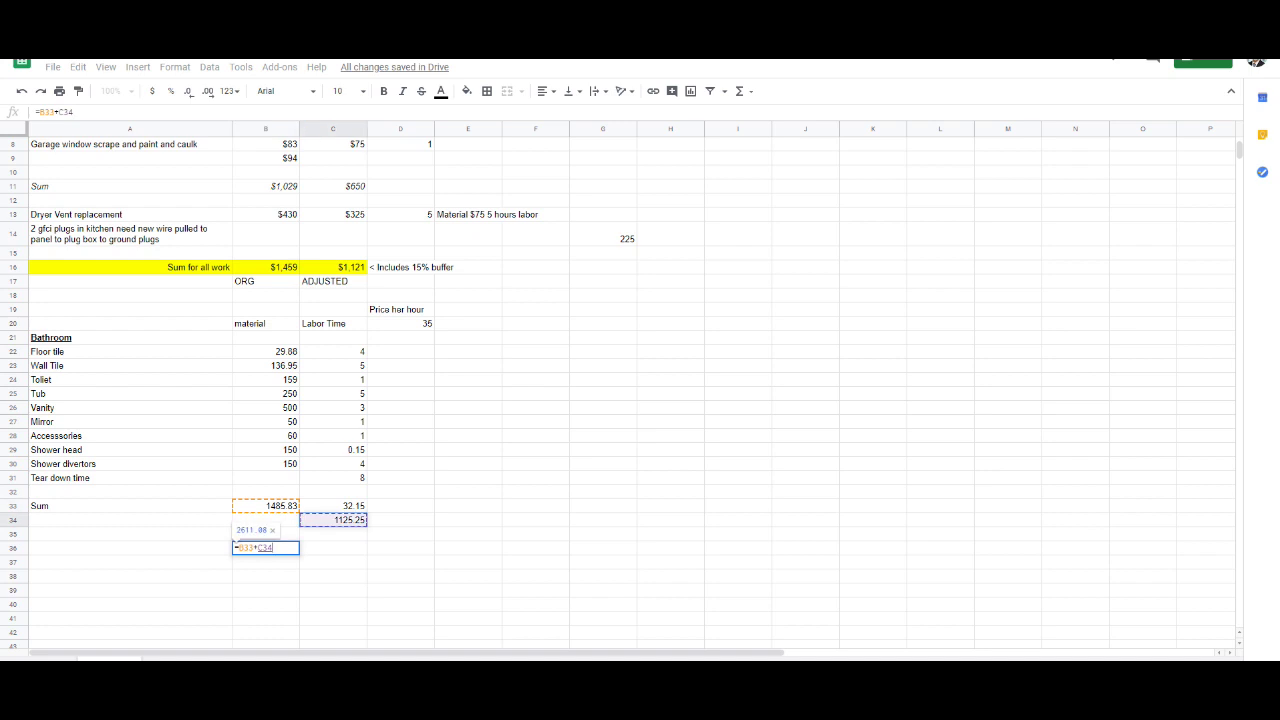
key("Return")
left_click(332, 590)
left_click(265, 547)
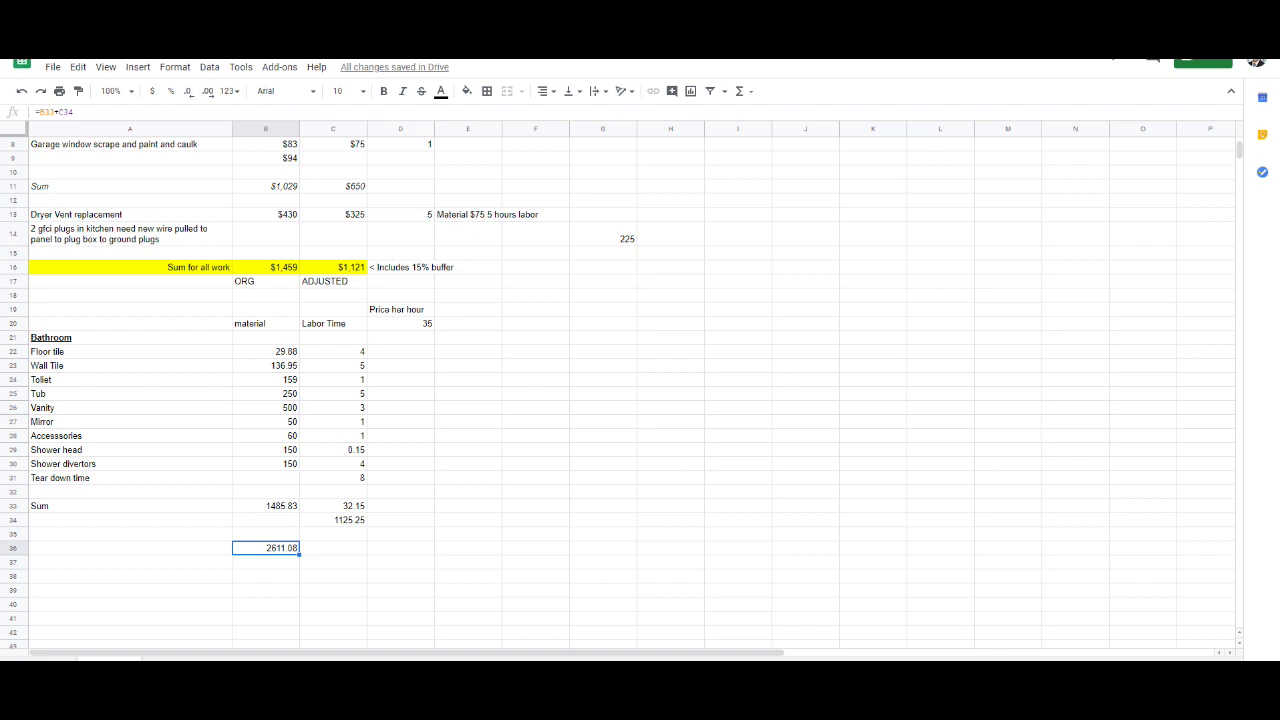
Step: Calculate the combined cost times 1.1 in B37 with =B36*1.1 and format the result as currency
left_click(265, 562)
type("=")
left_click(265, 548)
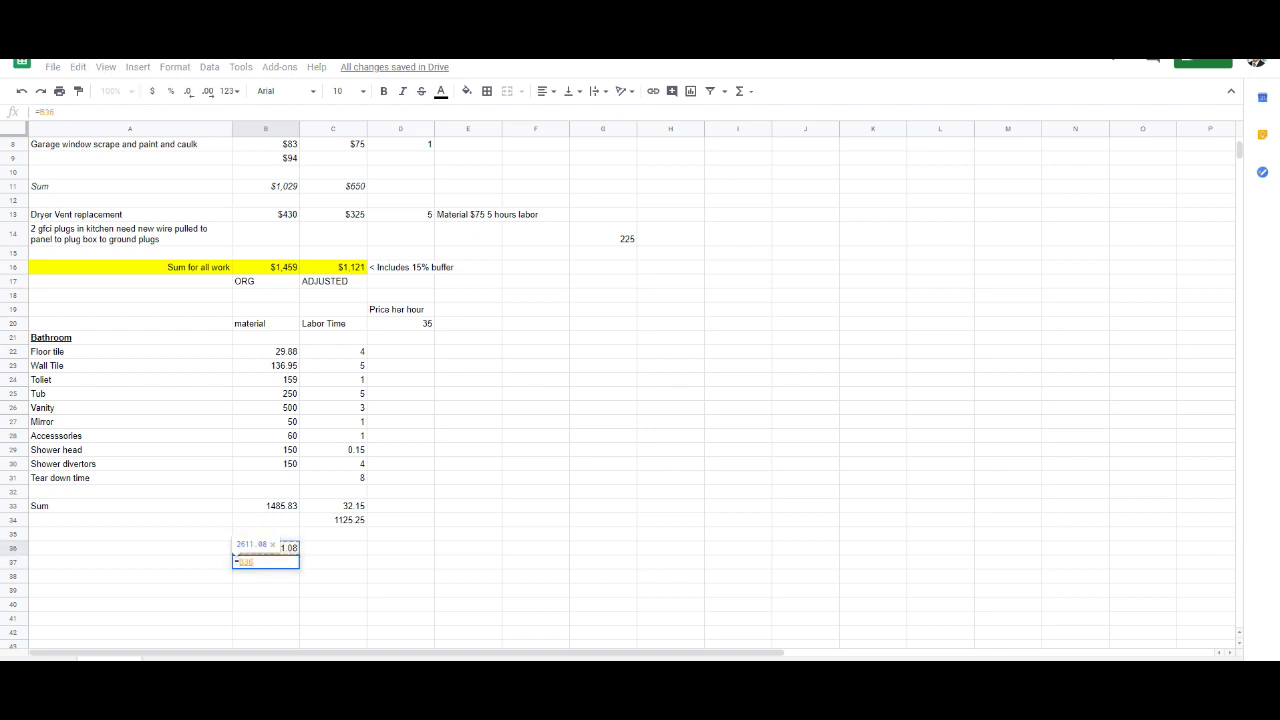
type("*1.1")
key("Return")
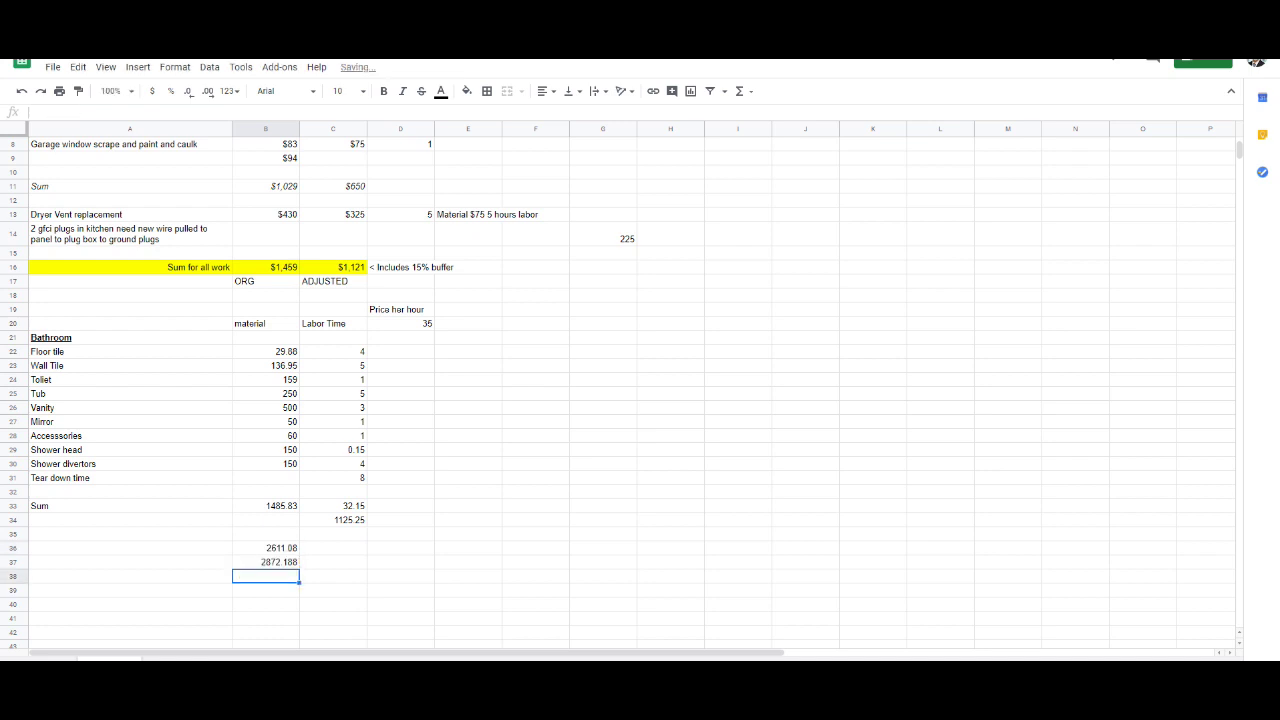
left_click(265, 590)
left_click(265, 562)
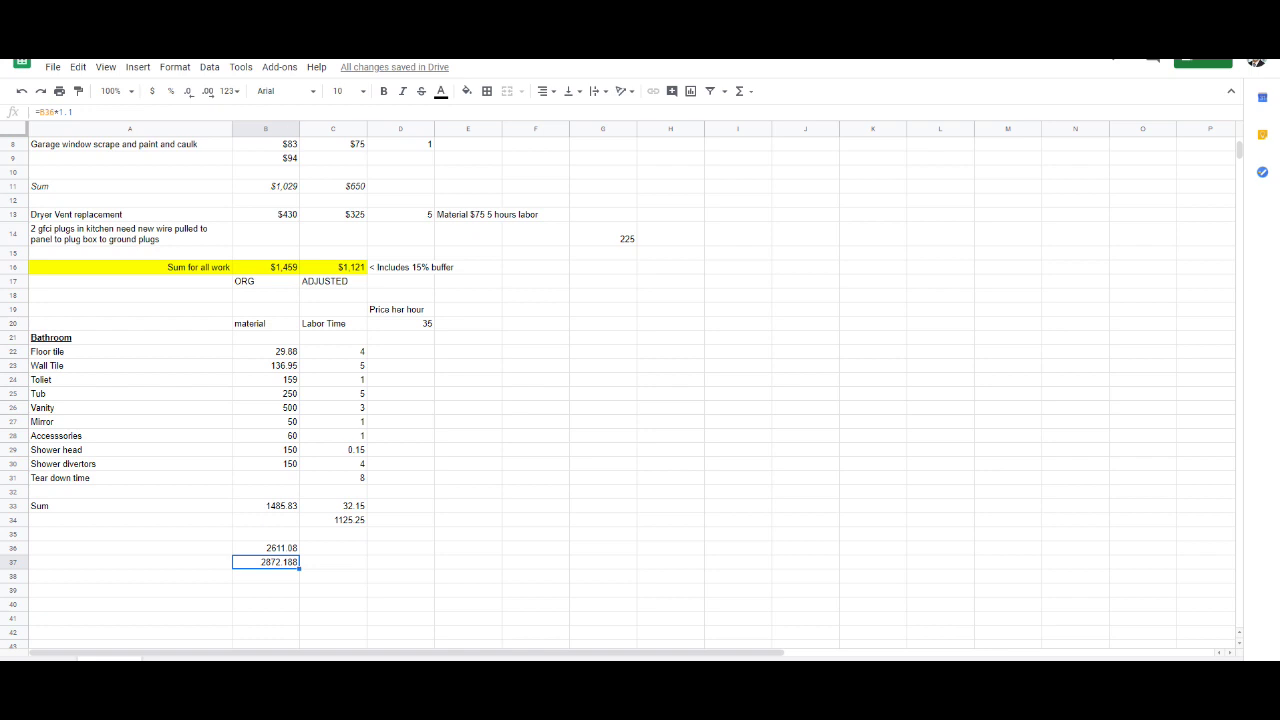
left_click(152, 91)
left_click(468, 548)
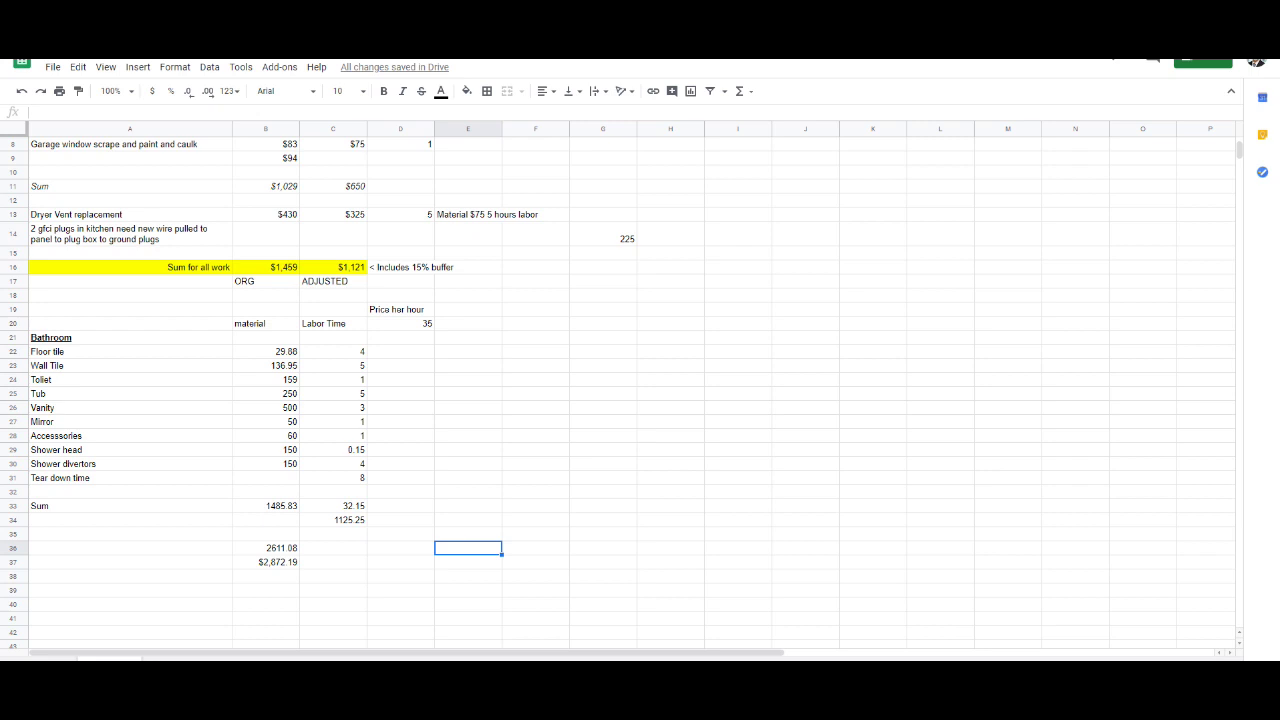
left_click(535, 463)
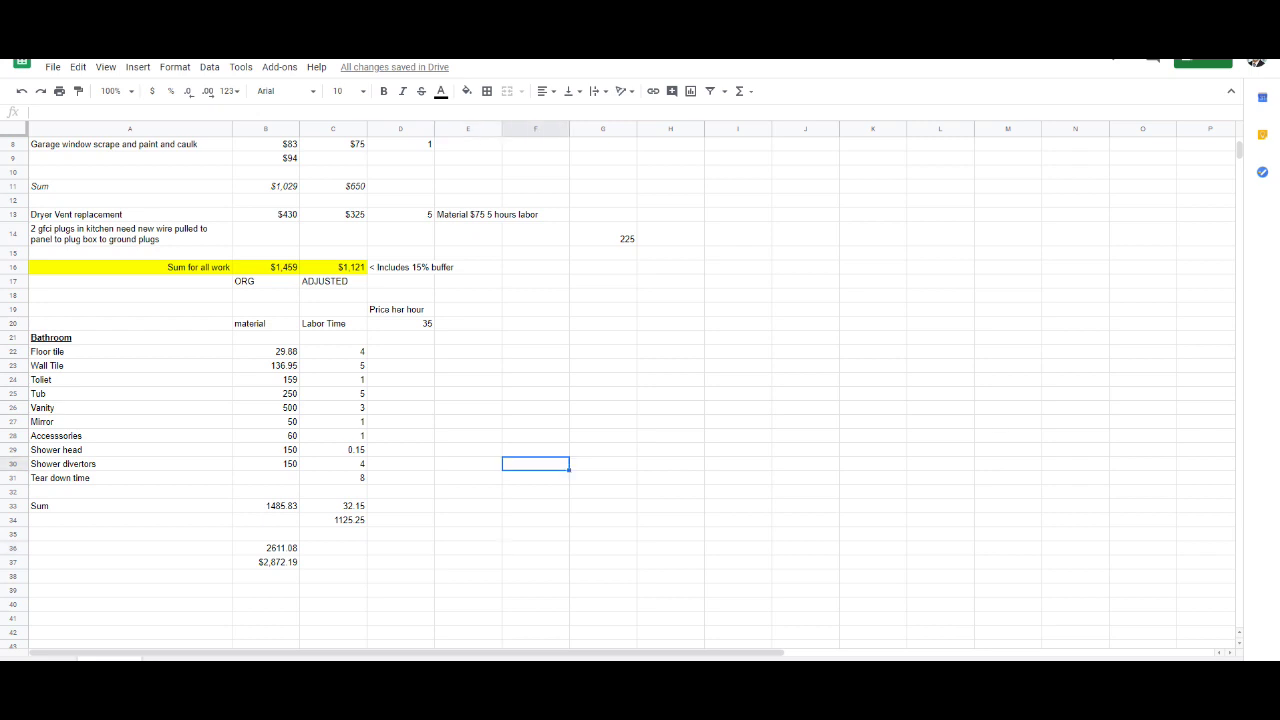
scroll(630, 385, "down", 2)
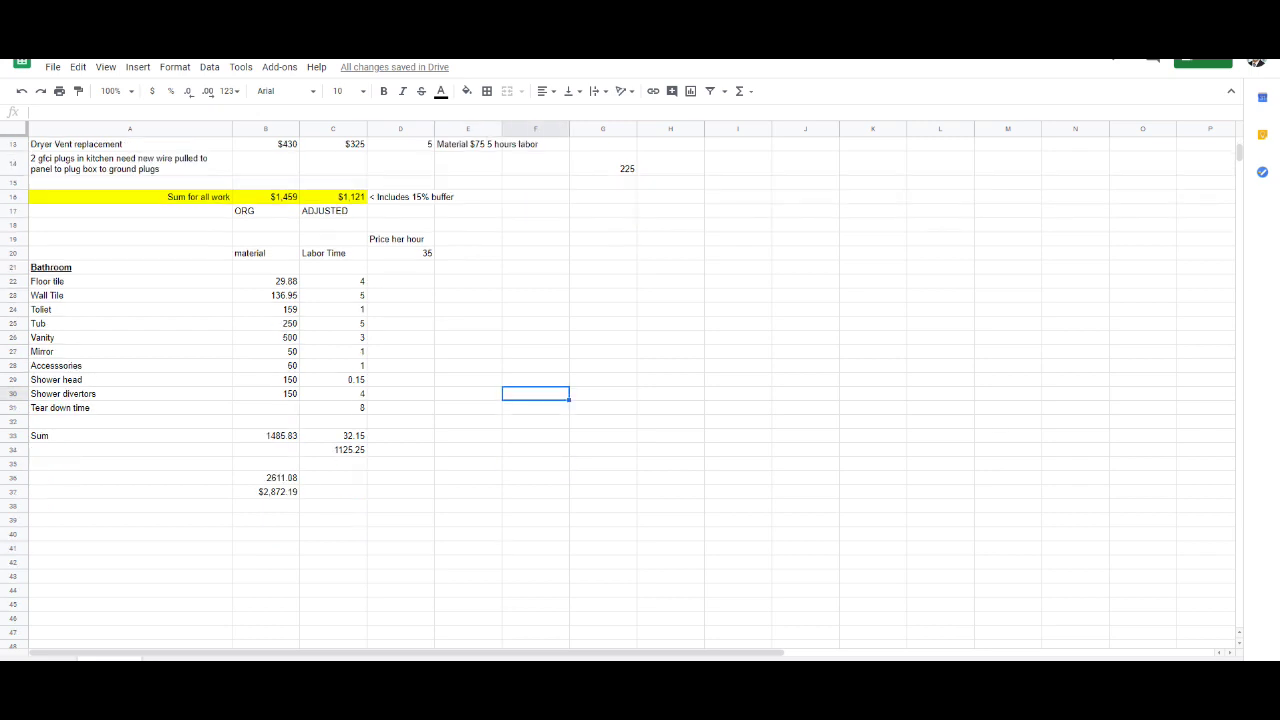
left_click_drag(130, 520, 333, 562)
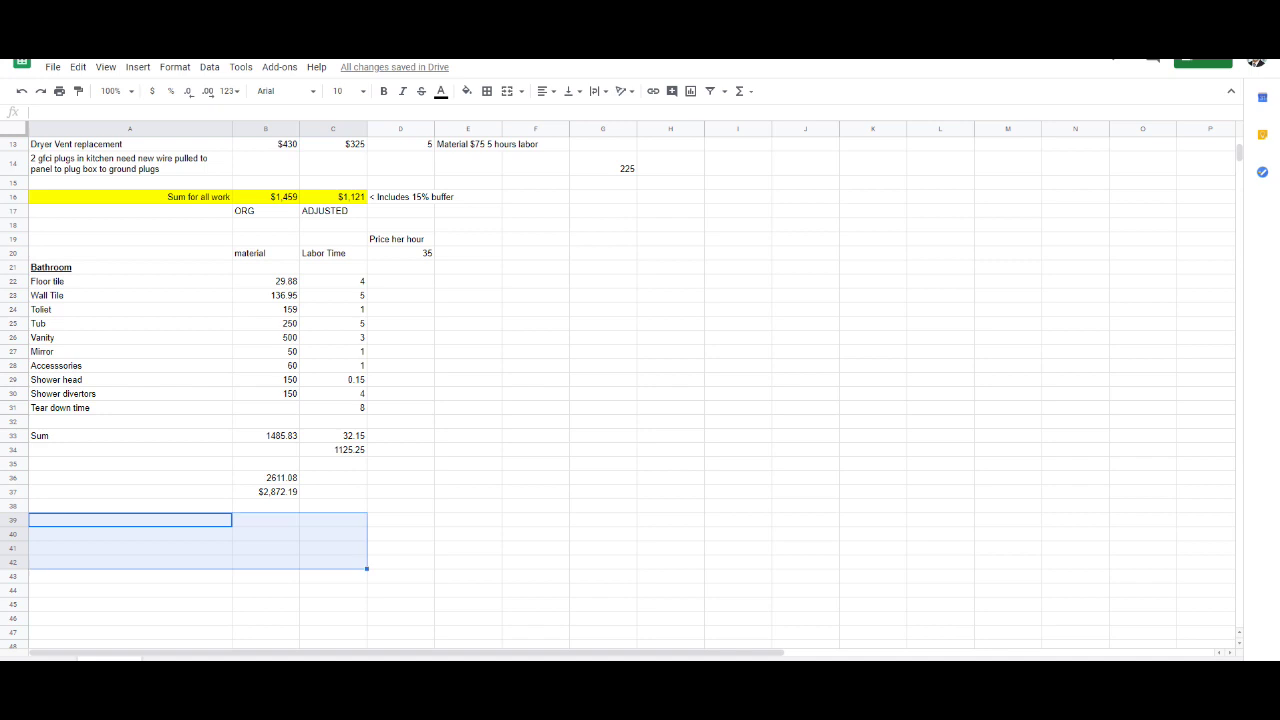
left_click(468, 548)
left_click_drag(130, 520, 333, 618)
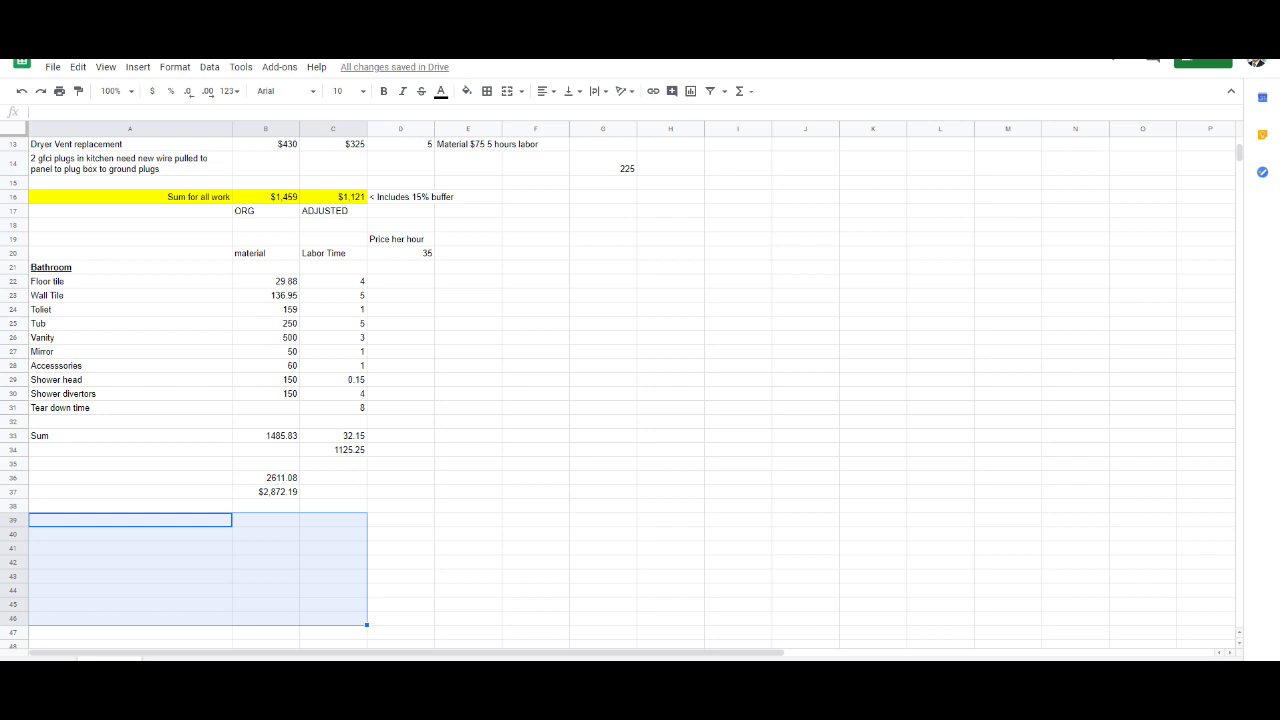
left_click(468, 506)
scroll(468, 506, "down", 1)
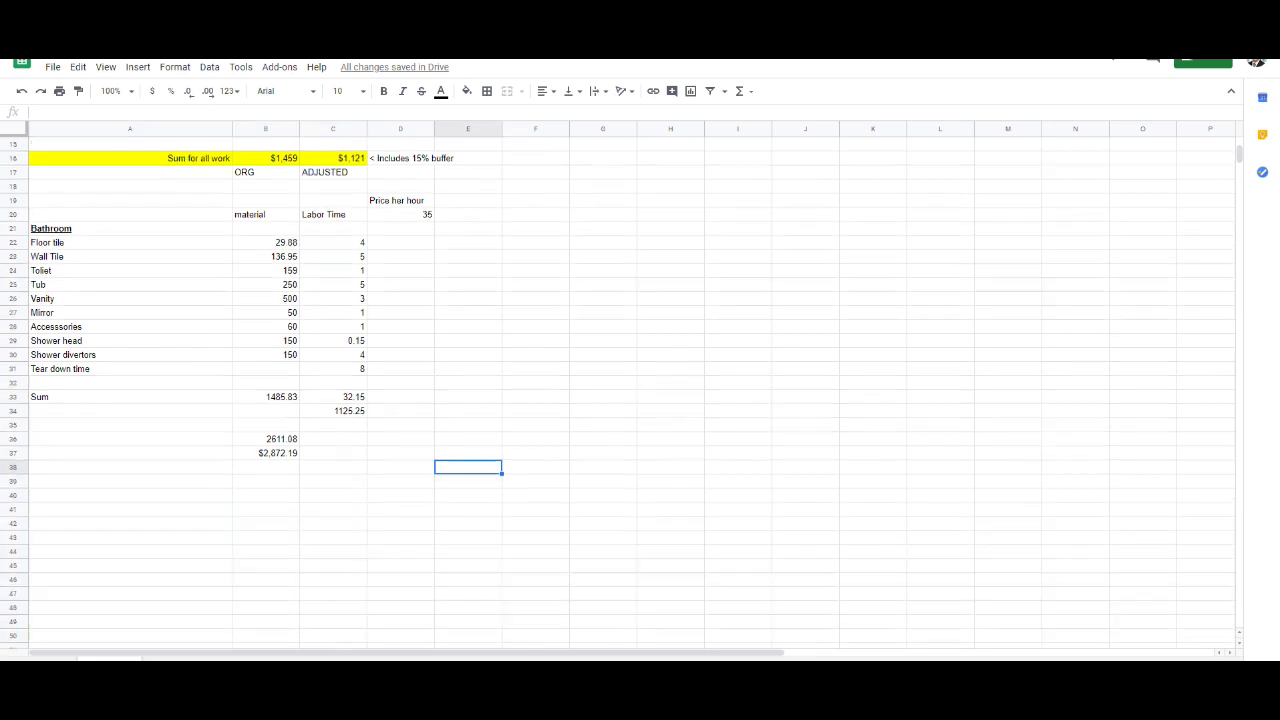
left_click_drag(130, 481, 333, 565)
scroll(333, 565, "down", 2)
scroll(333, 565, "up", 2)
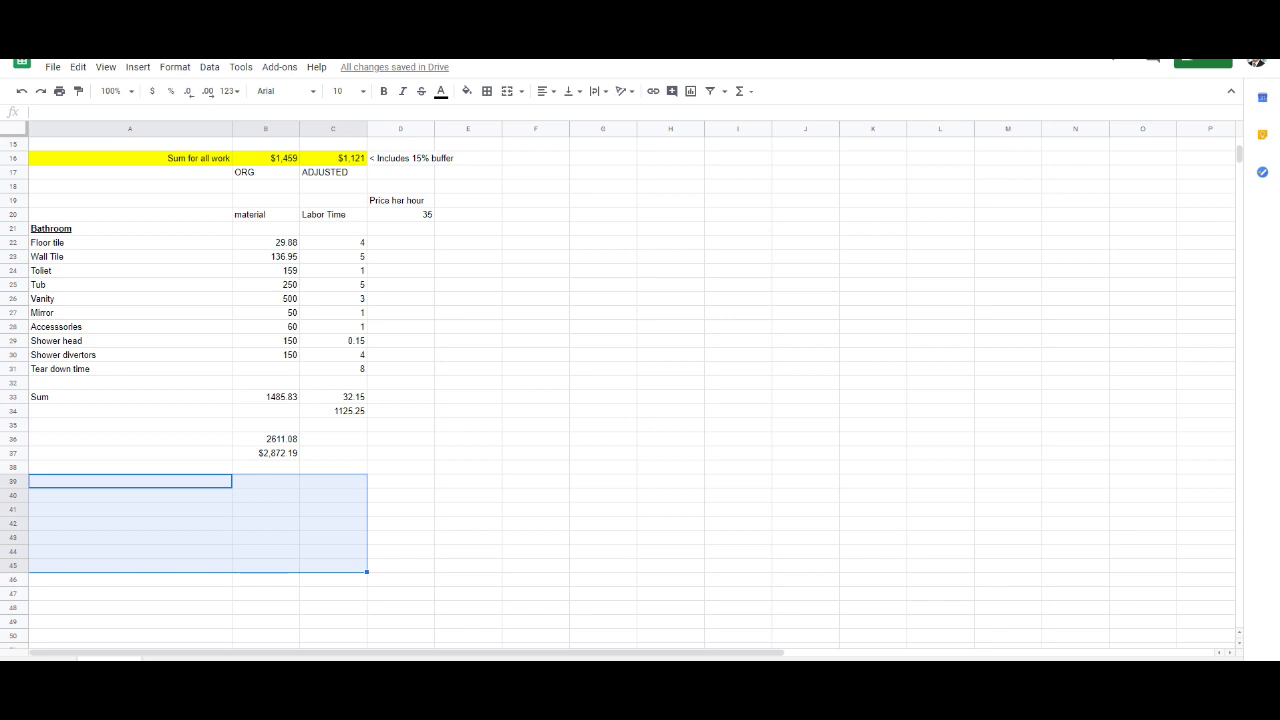
left_click(400, 523)
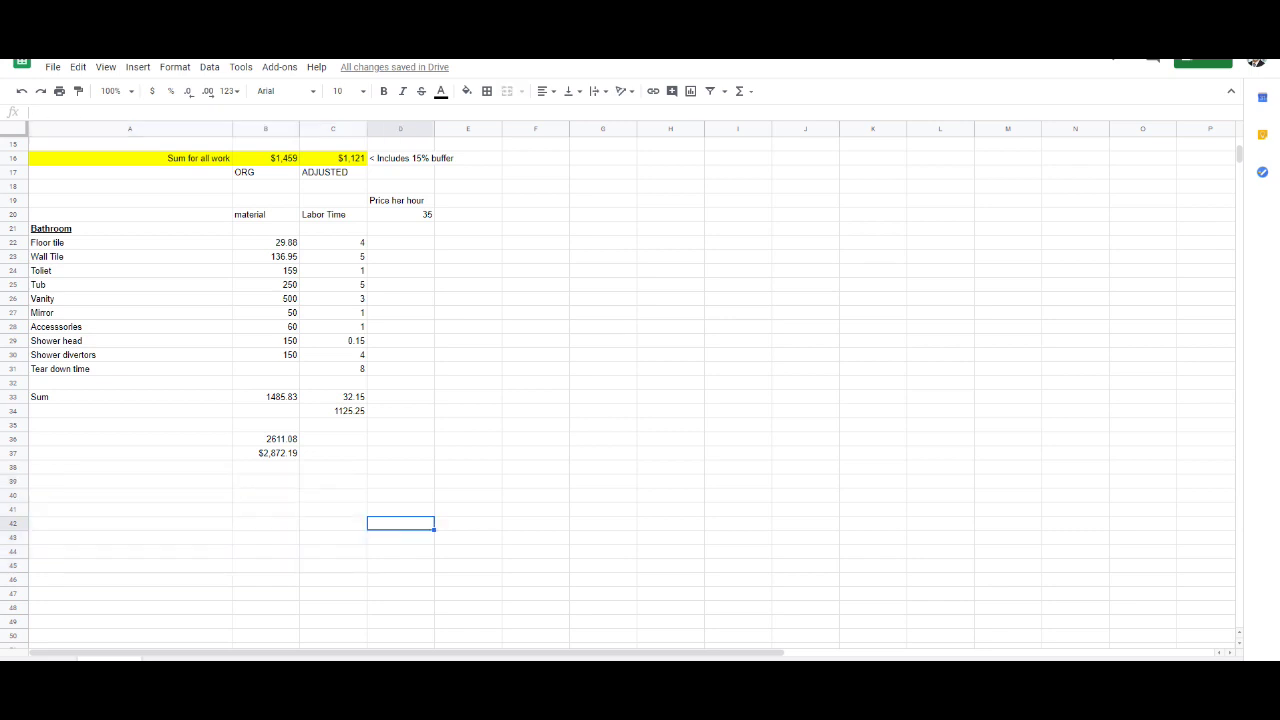
left_click(333, 551)
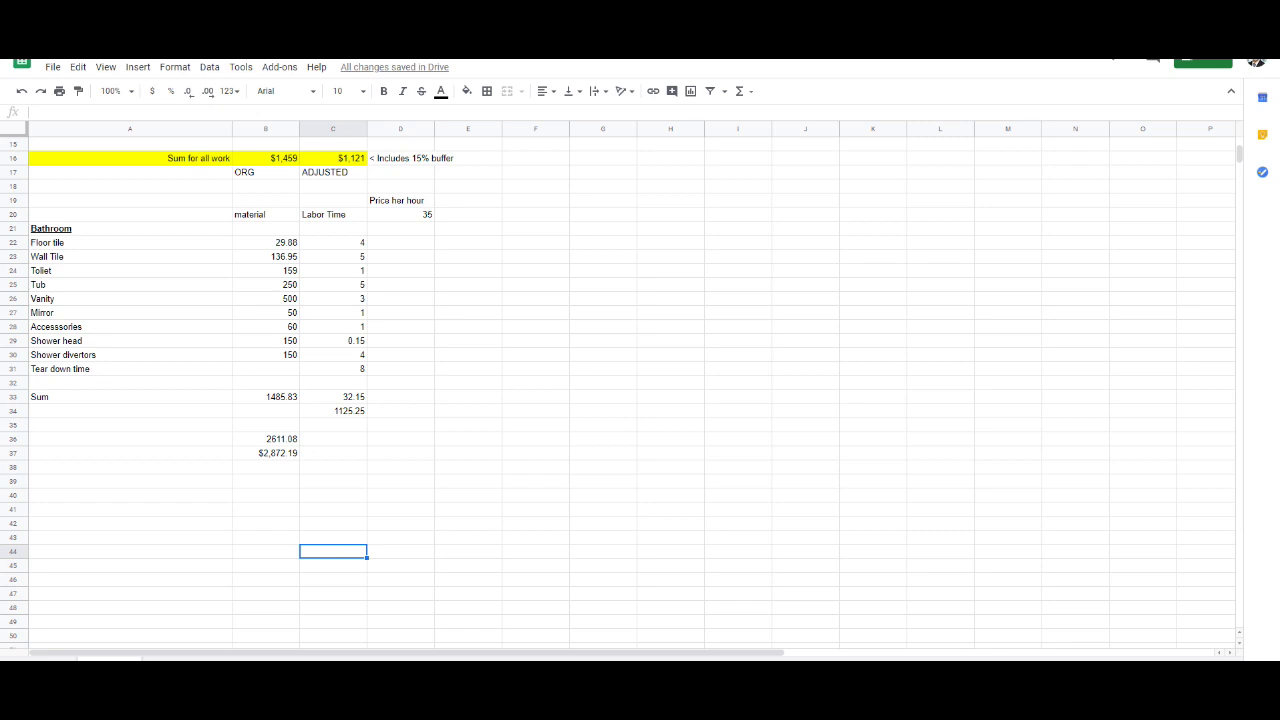
left_click(333, 509)
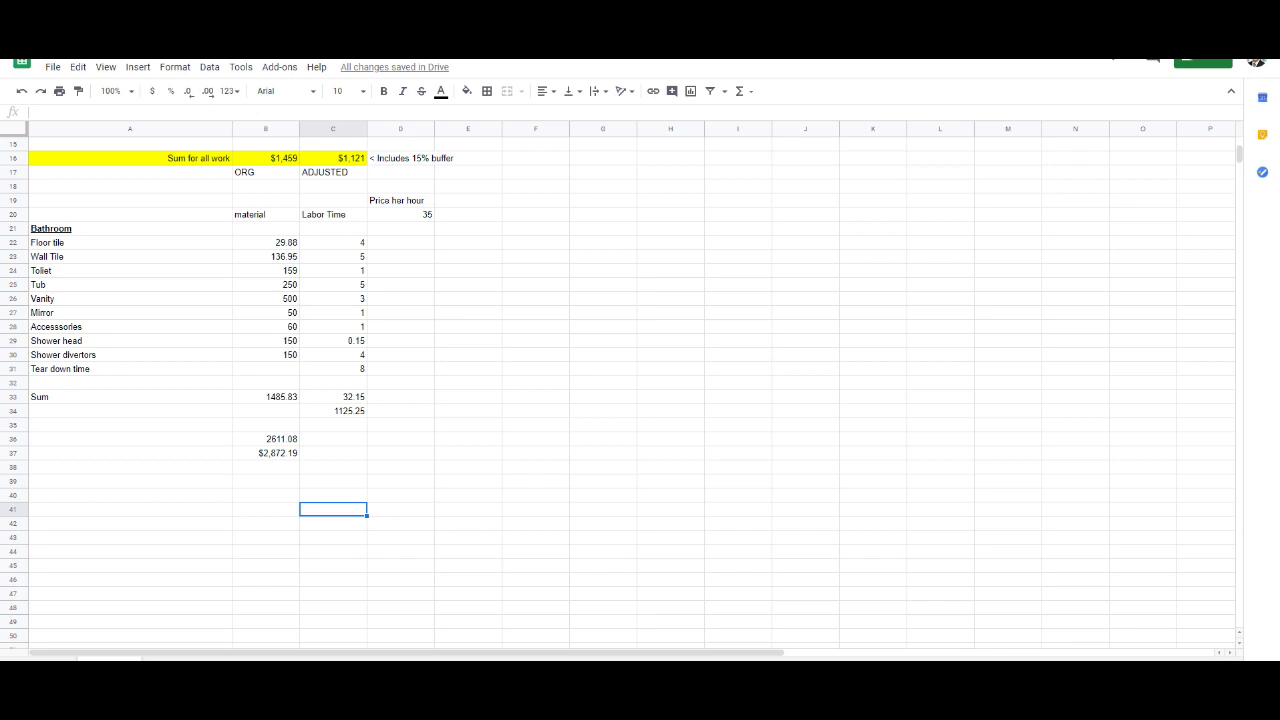
left_click(333, 537)
Step: Enter 25000 in C41 and 1000 in C42 below the bathroom estimate
left_click(333, 509)
type("25000")
key("Return")
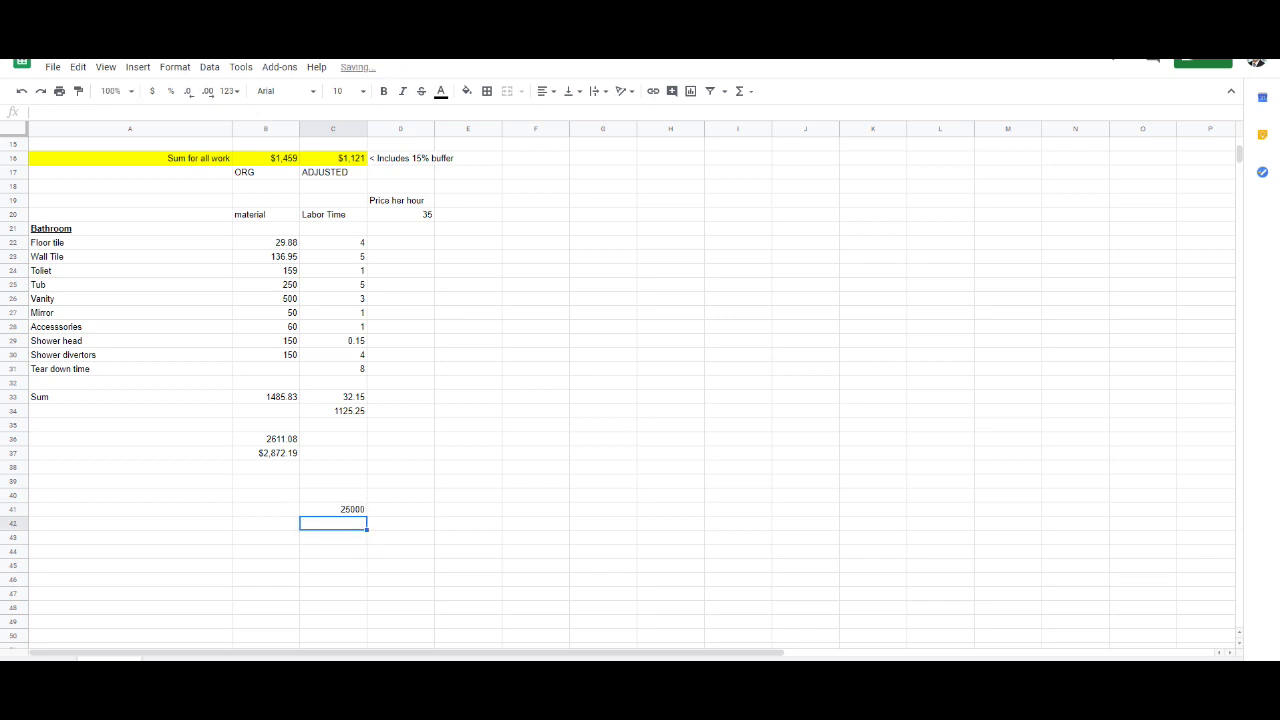
type("1000")
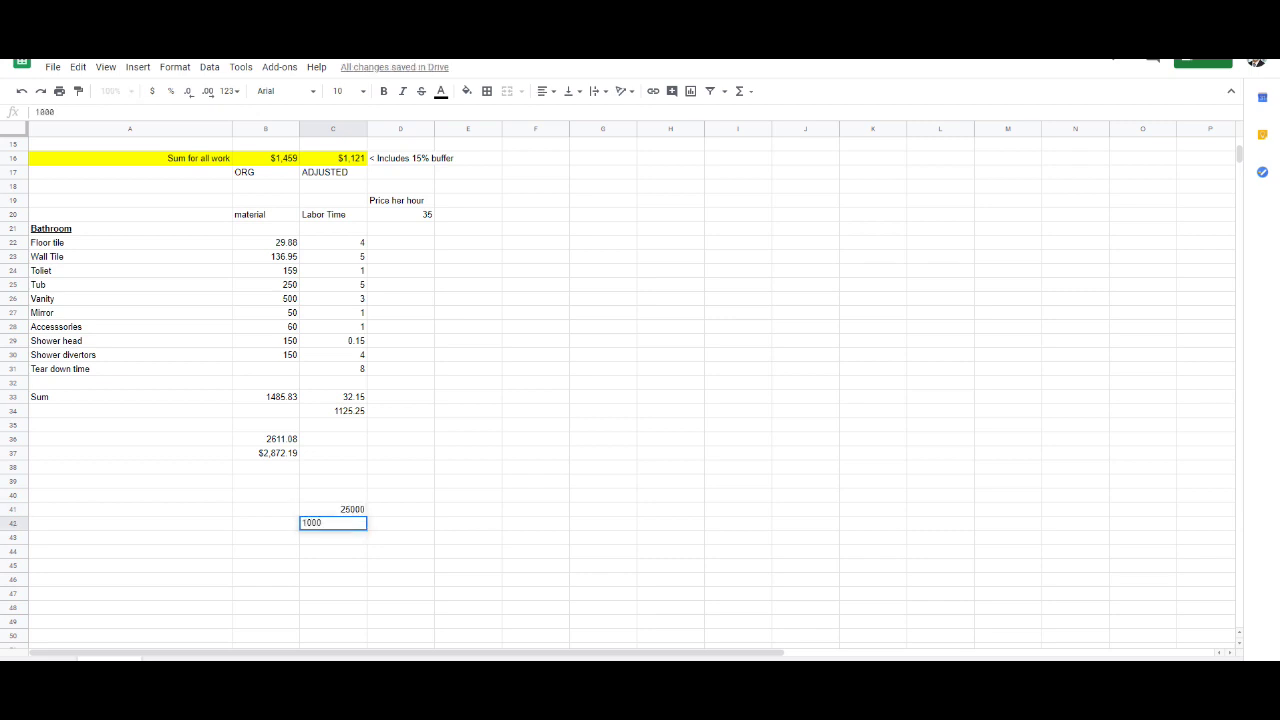
key("Return")
Step: Divide the 25000 amount by the 1000 amount in C44 with the formula =C41/C42
key("Down")
type("=C42/")
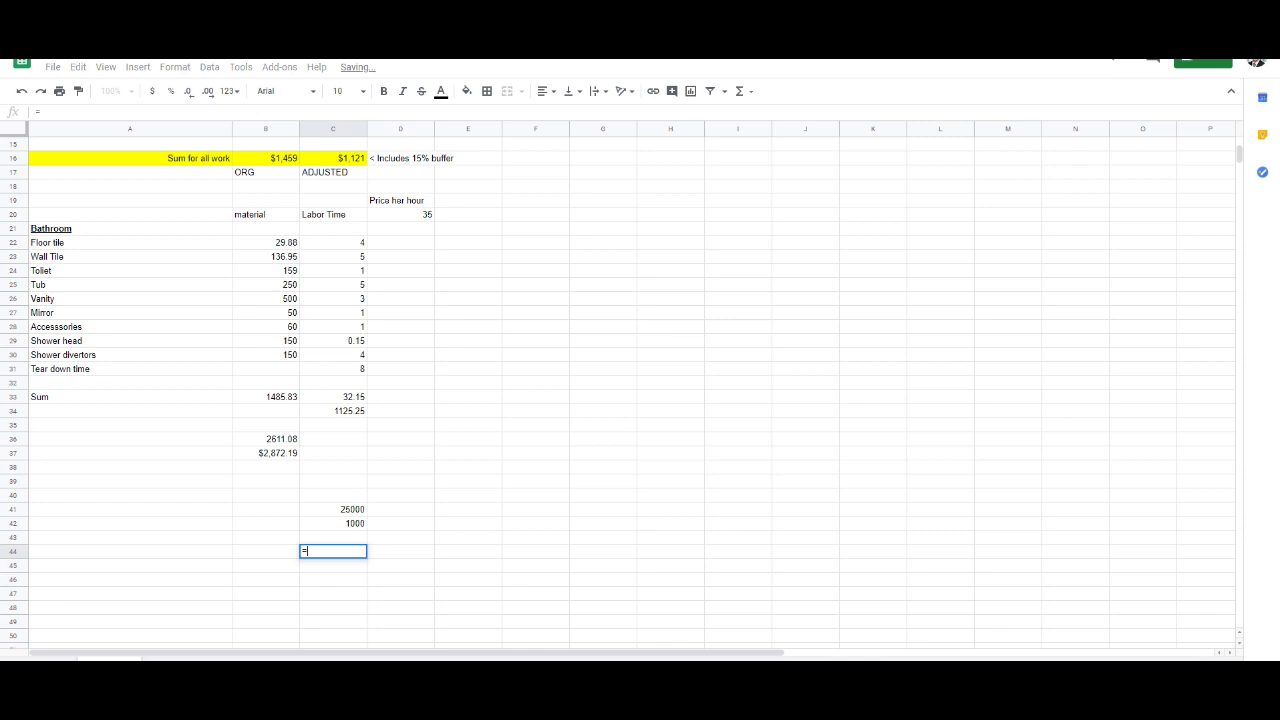
left_click(333, 509)
key("Return")
left_click(400, 579)
left_click(333, 551)
type("=")
left_click(333, 509)
type("/")
left_click(333, 523)
key("Return")
left_click(400, 579)
left_click(333, 551)
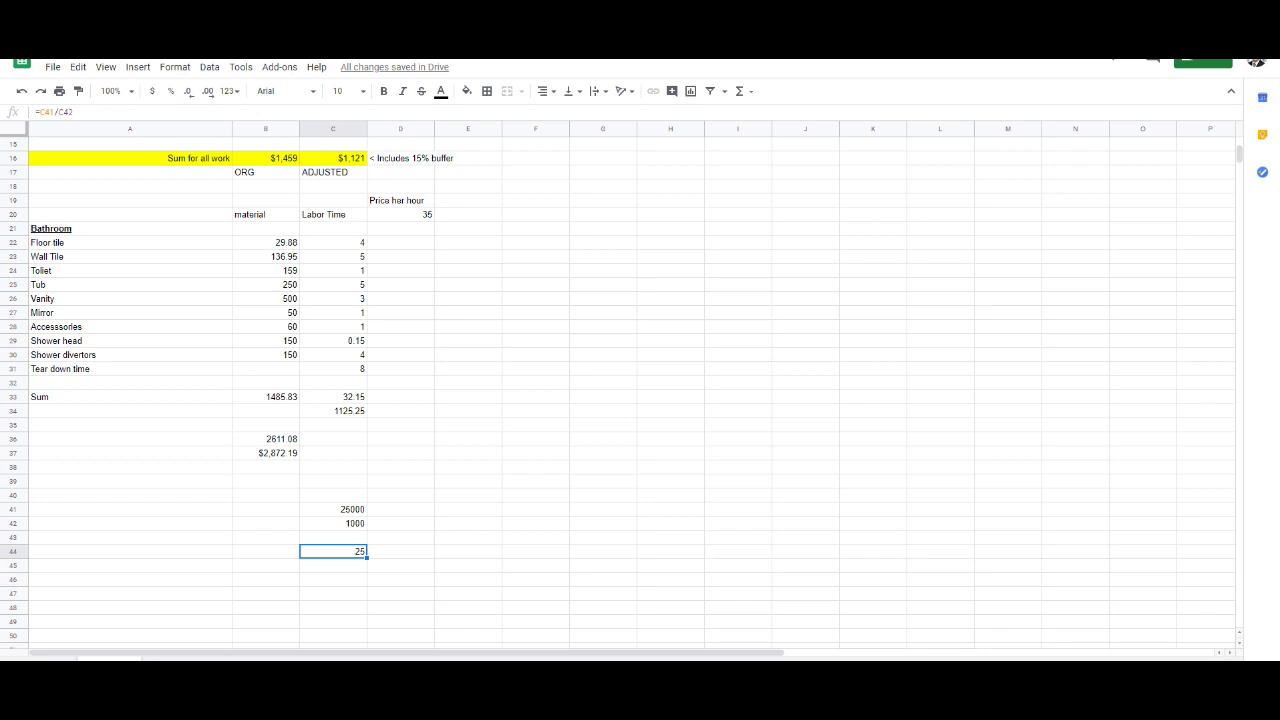
Step: Switch to the website TheURIC.com and look through the real estate investing course page
scroll(620, 380, "up", 5)
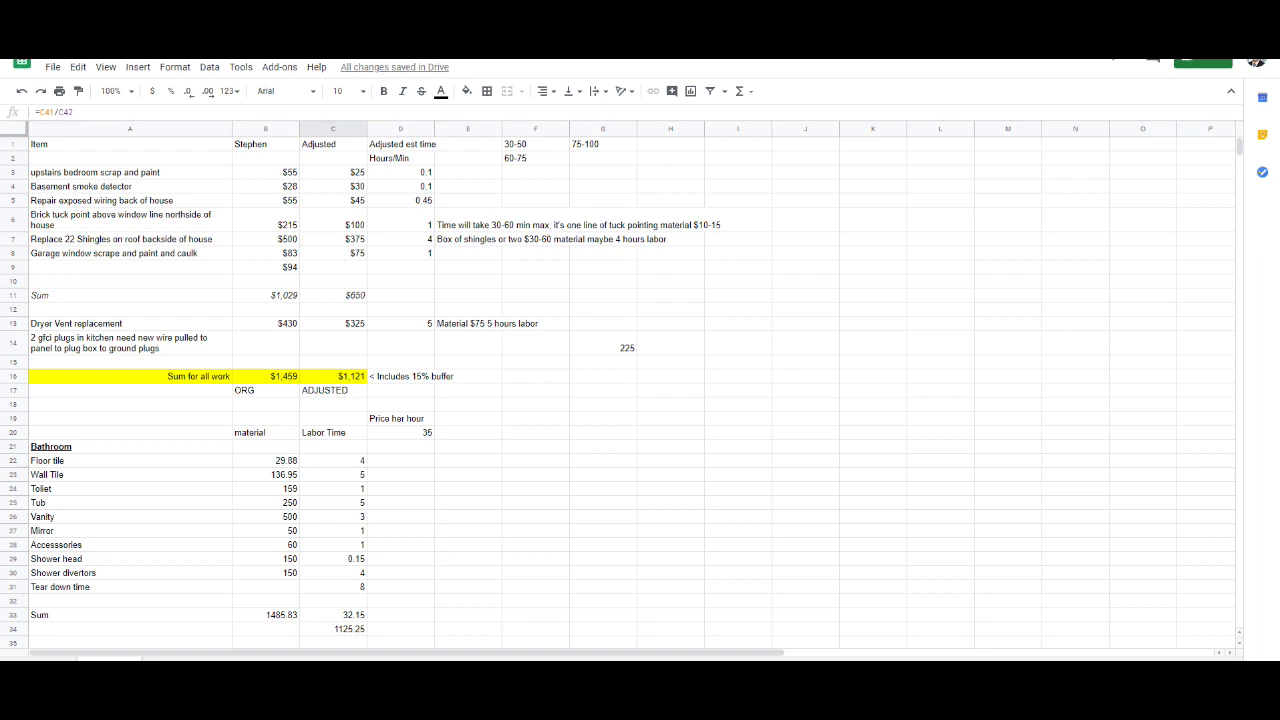
left_click(805, 362)
type("The URIC.com")
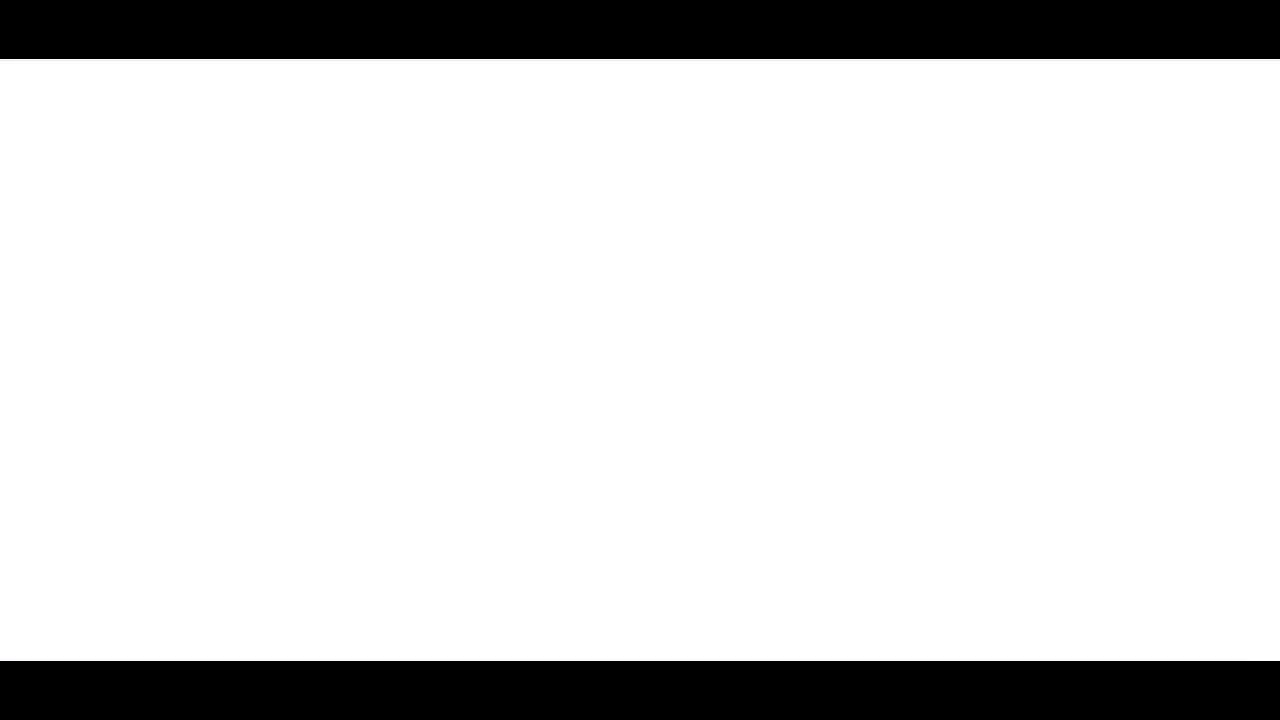
type("the")
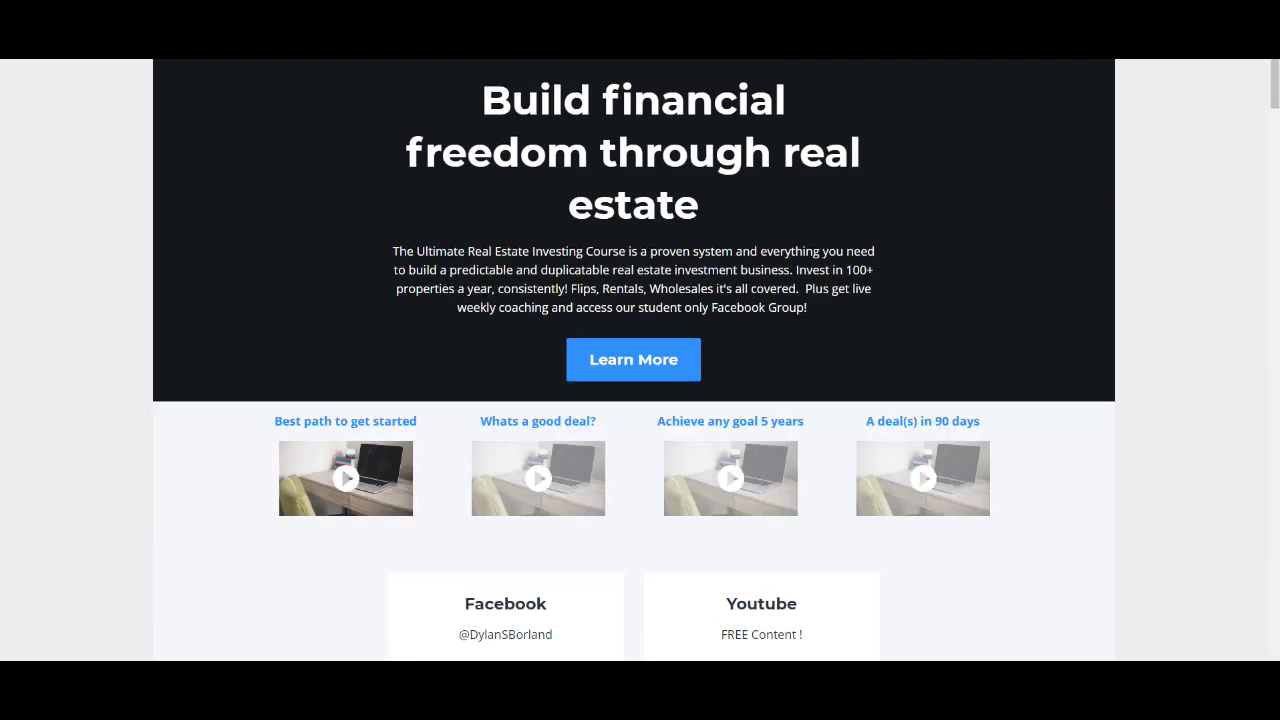
scroll(633, 360, "down", 1)
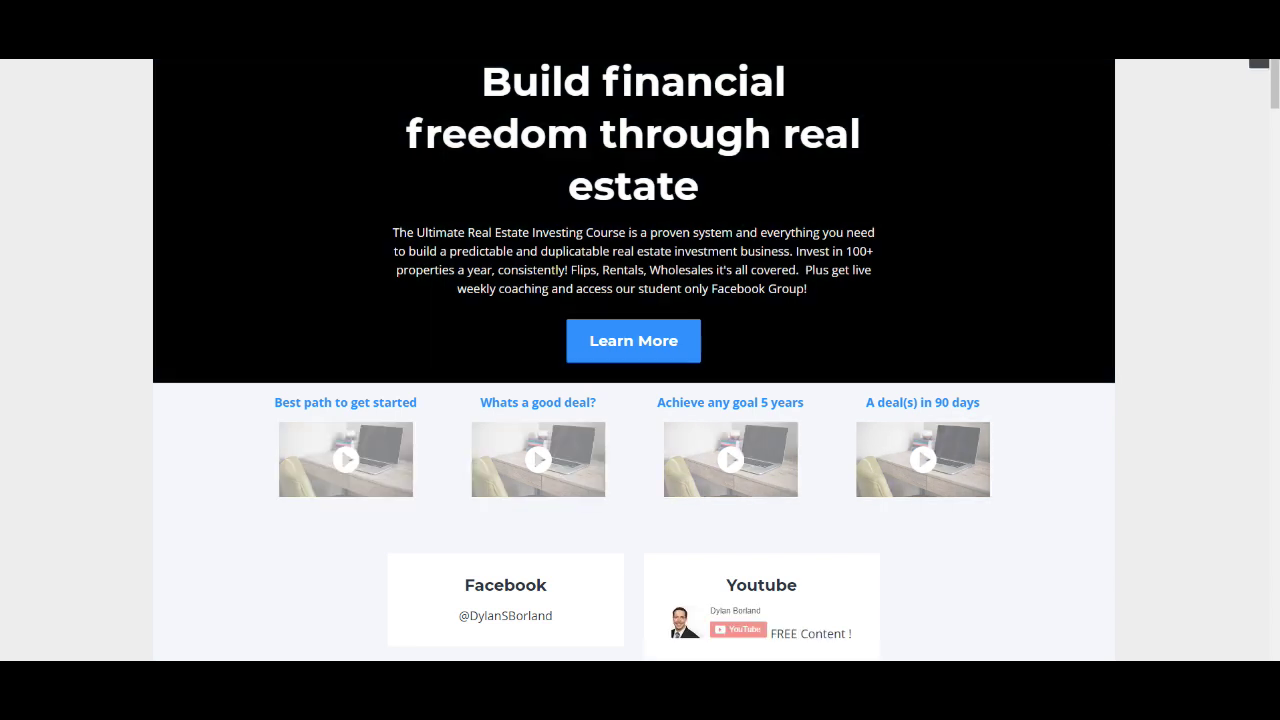
scroll(634, 360, "down", 5)
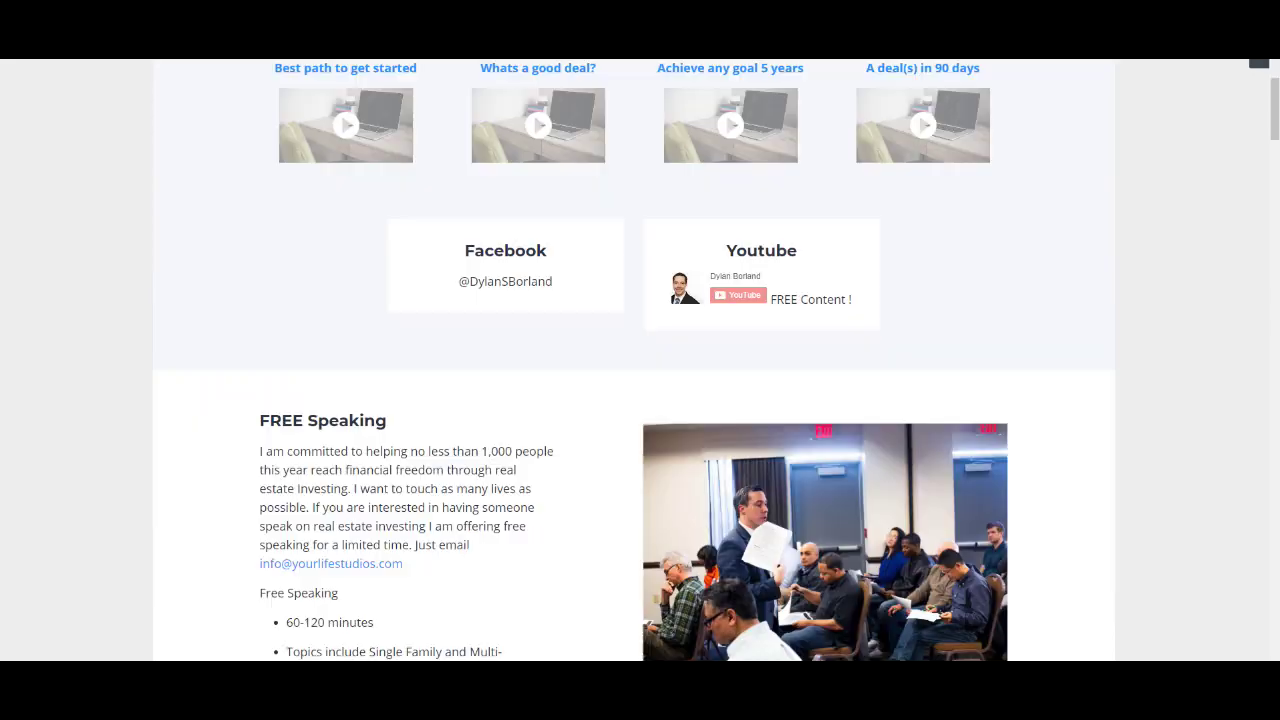
scroll(634, 360, "down", 8)
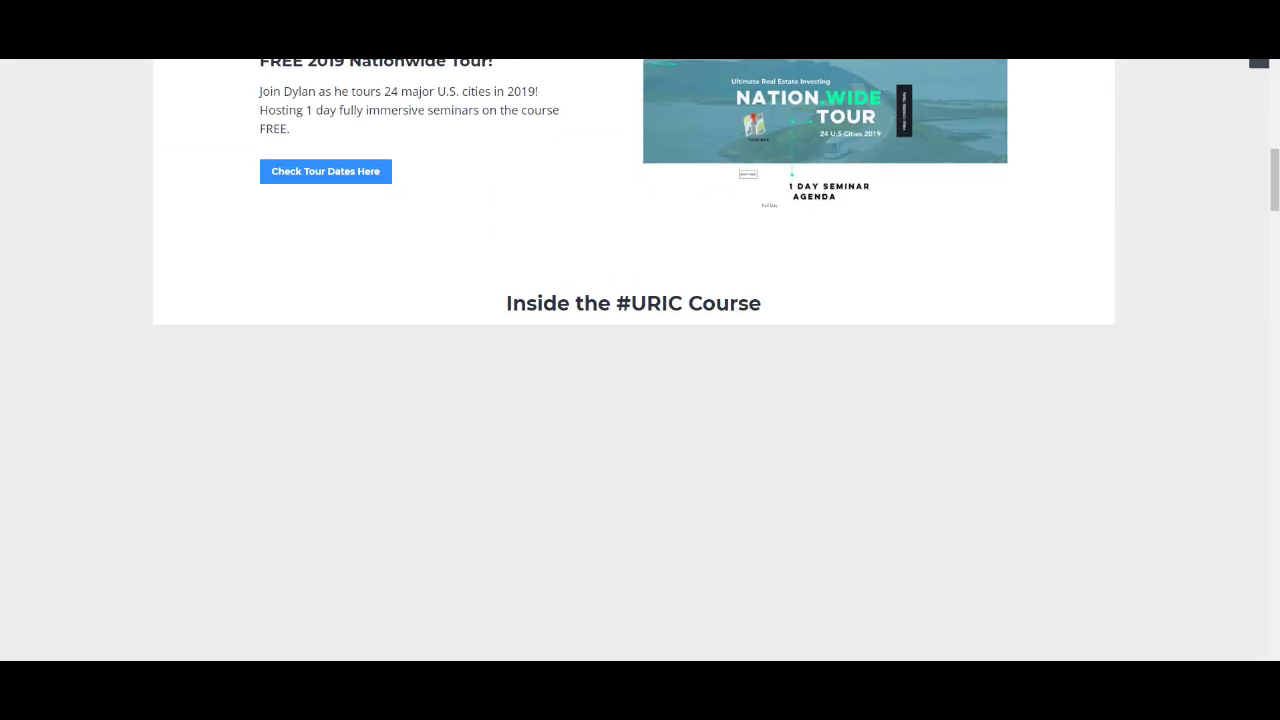
scroll(634, 360, "down", 10)
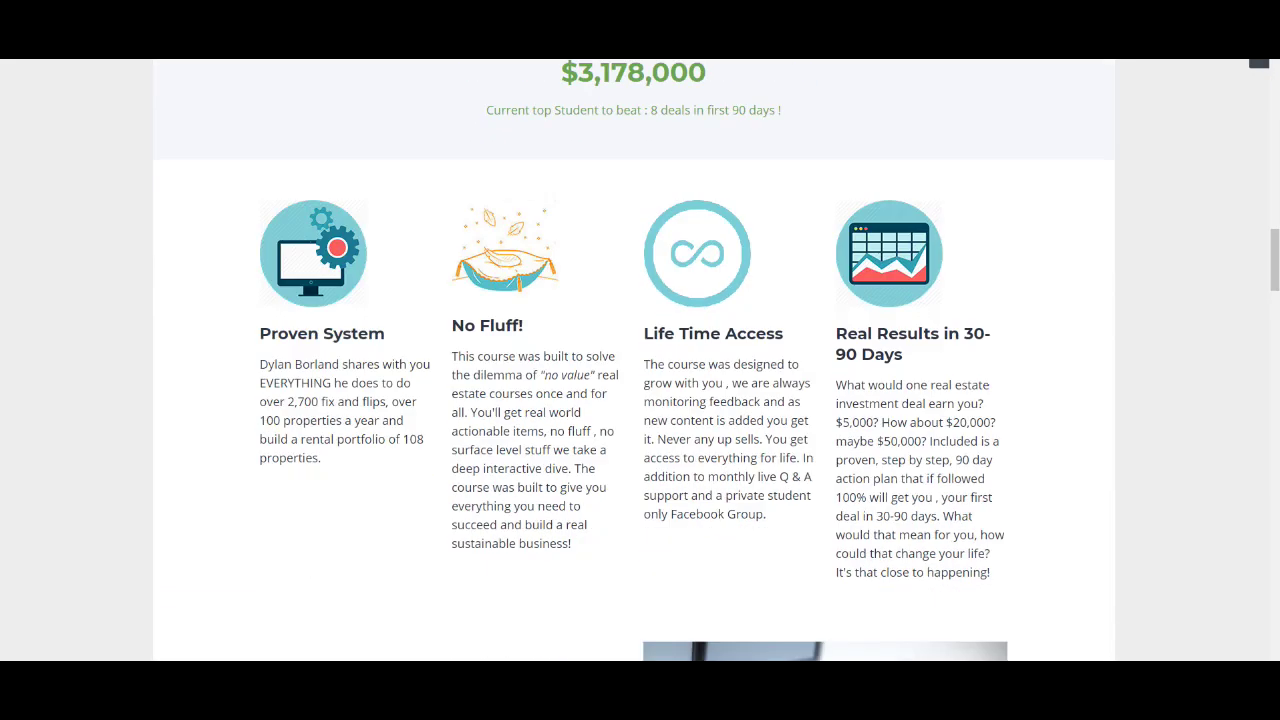
Step: Read through the course page's student profits, free strategy call and learning content sections down to the pricing options
scroll(625, 216, "up", 10)
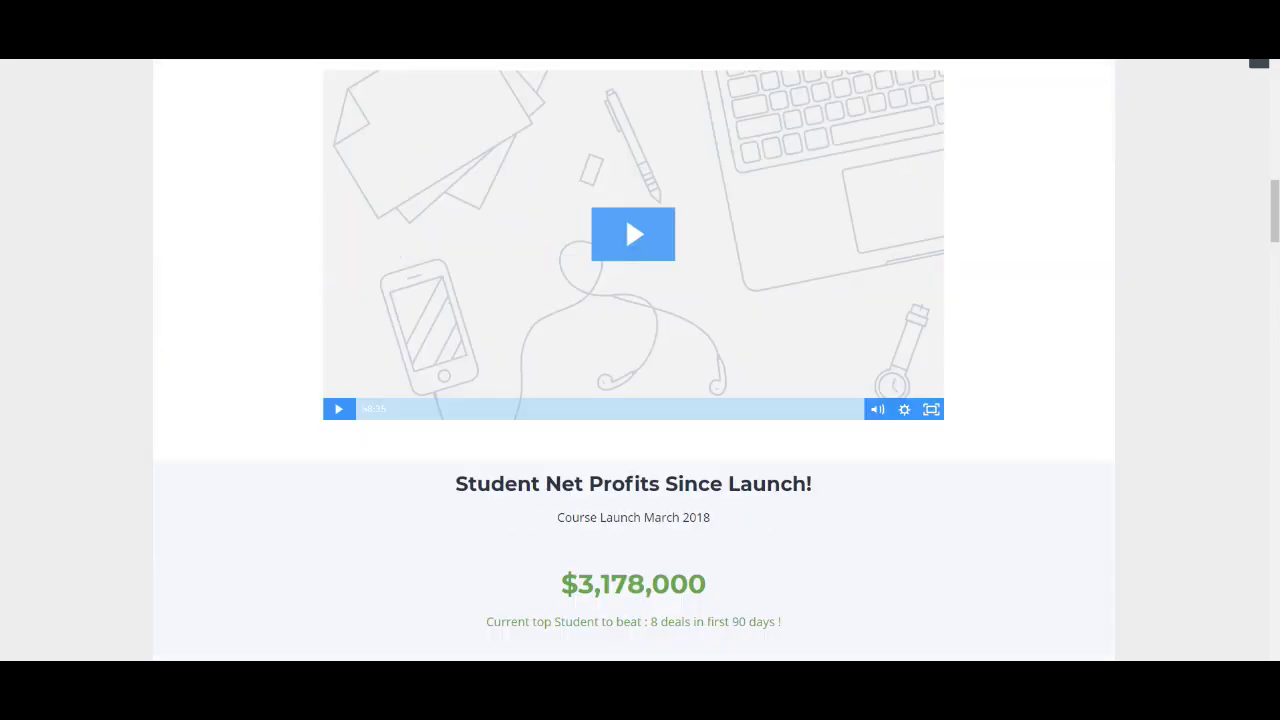
scroll(625, 216, "down", 6)
scroll(625, 216, "down", 2)
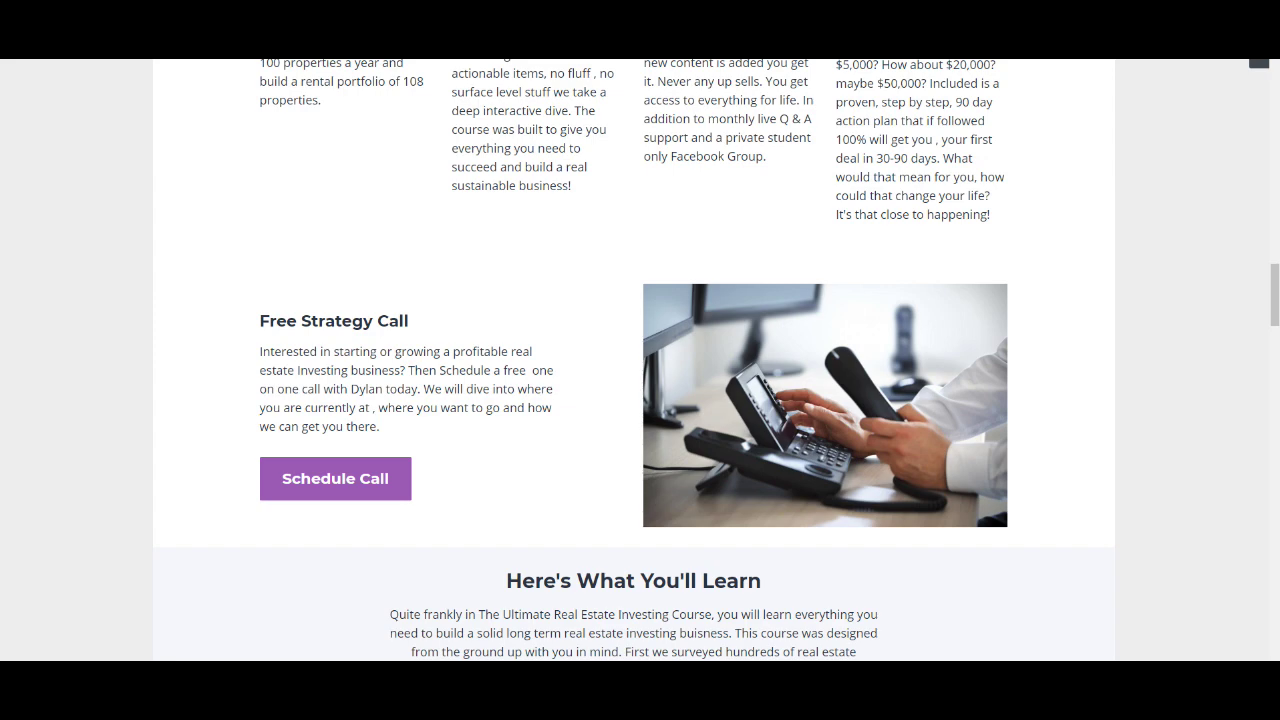
scroll(634, 360, "down", 2)
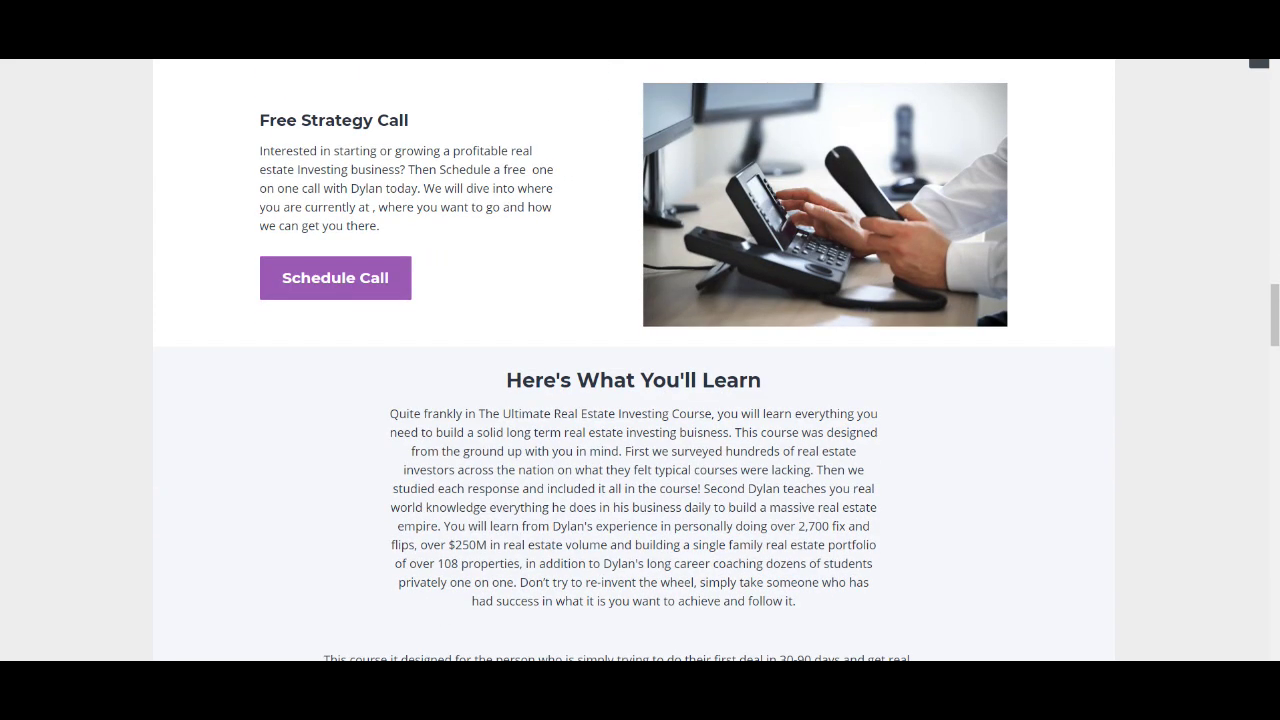
scroll(634, 360, "down", 2)
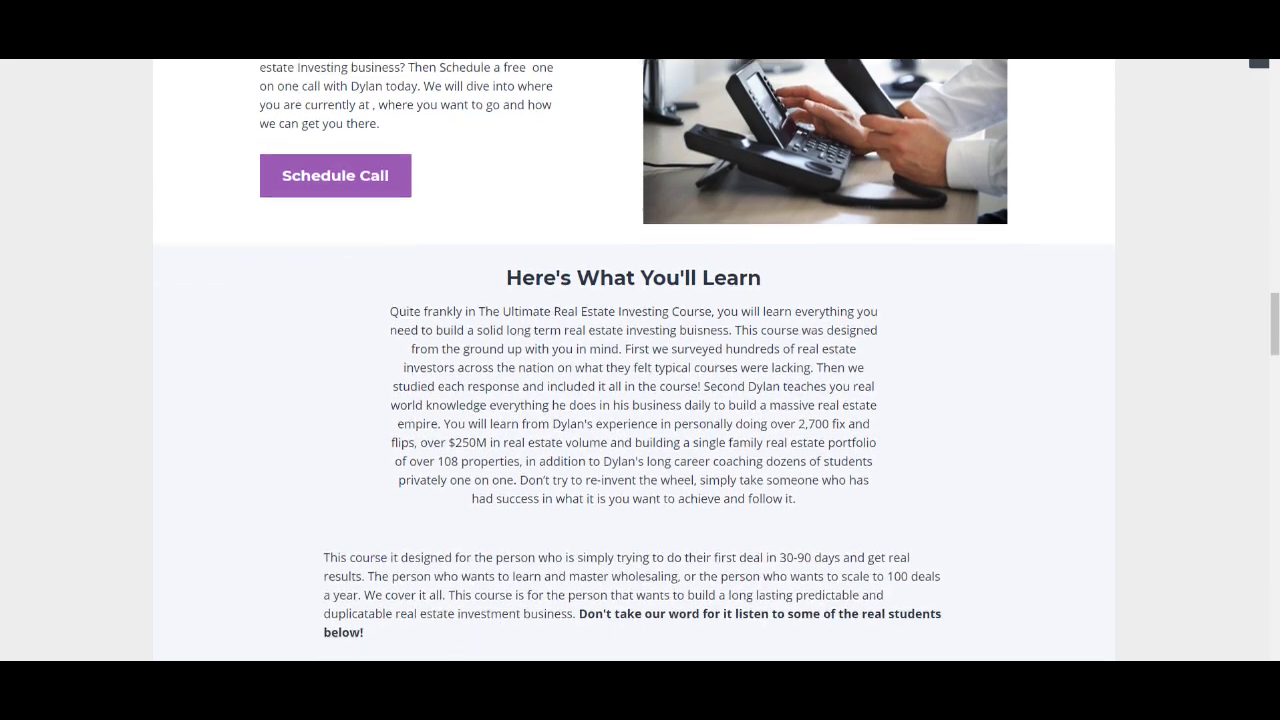
scroll(634, 360, "down", 3)
scroll(634, 360, "down", 9)
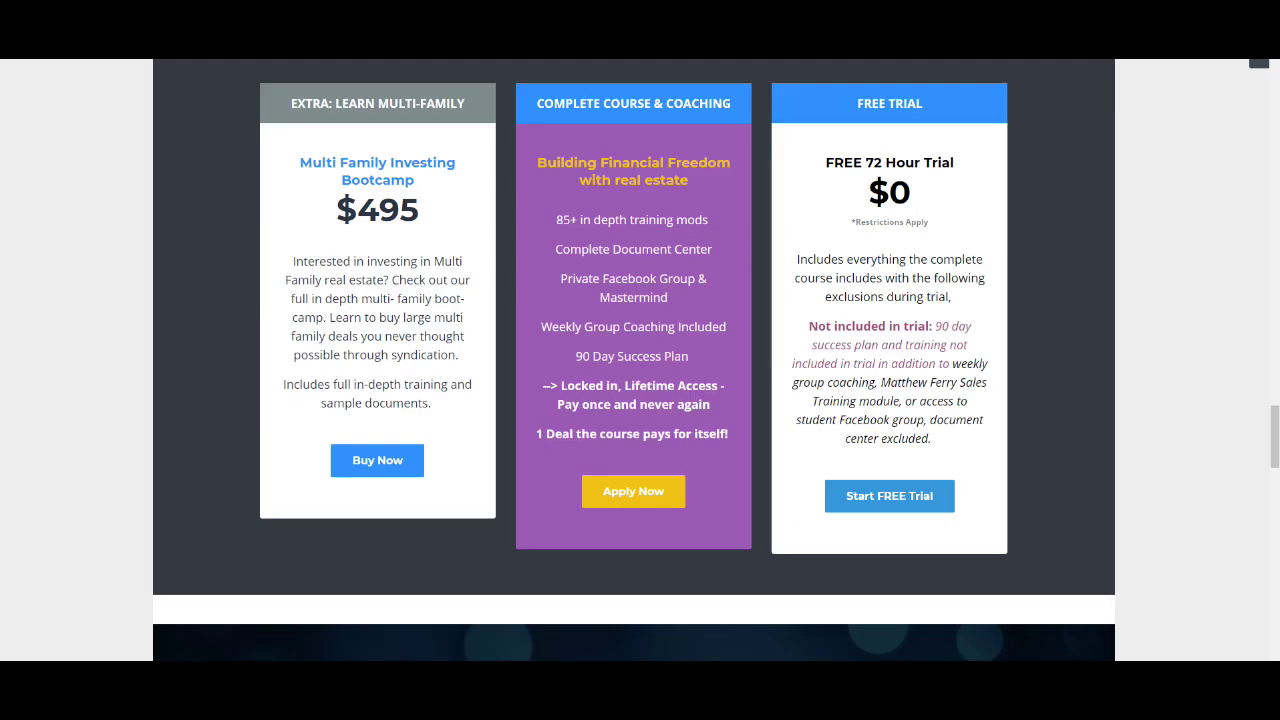
Step: Examine the pricing options, highlighting the free 72 hour trial and the complete course's weekly group coaching and 90 day success plan
left_click_drag(835, 163, 916, 163)
scroll(916, 163, "down", 2)
scroll(634, 360, "up", 1)
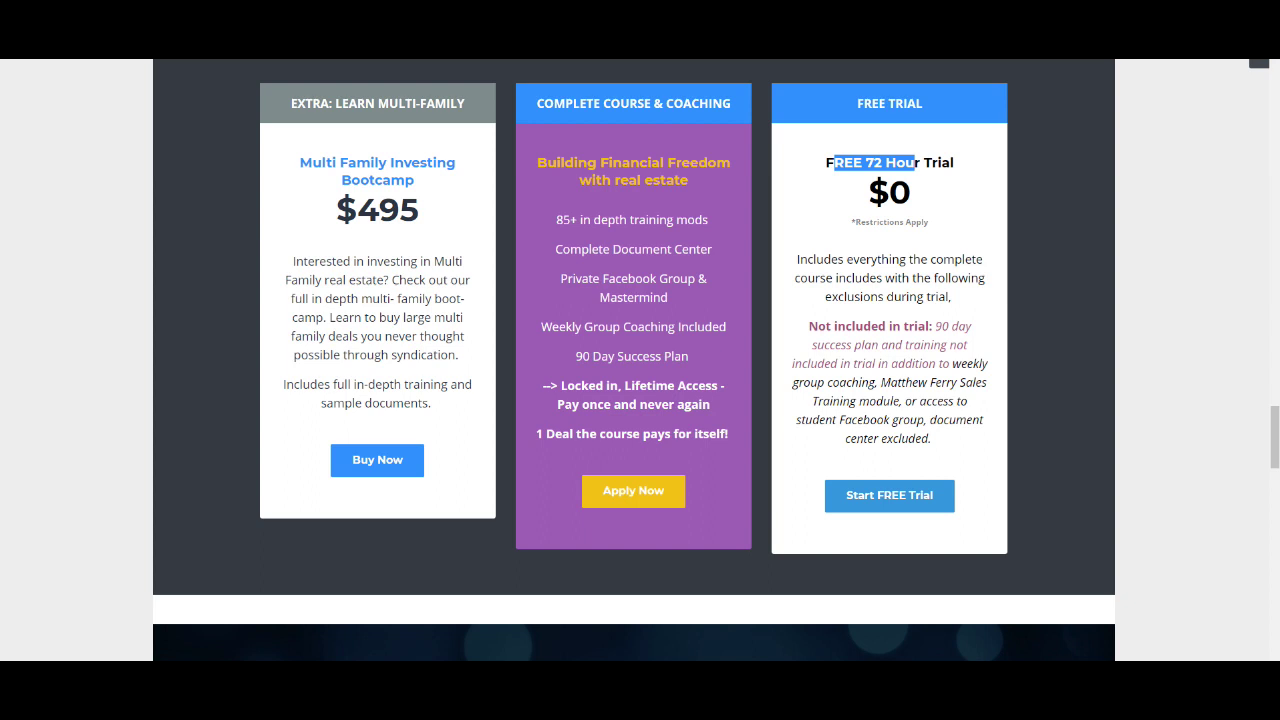
left_click_drag(556, 219, 563, 219)
left_click_drag(558, 326, 690, 326)
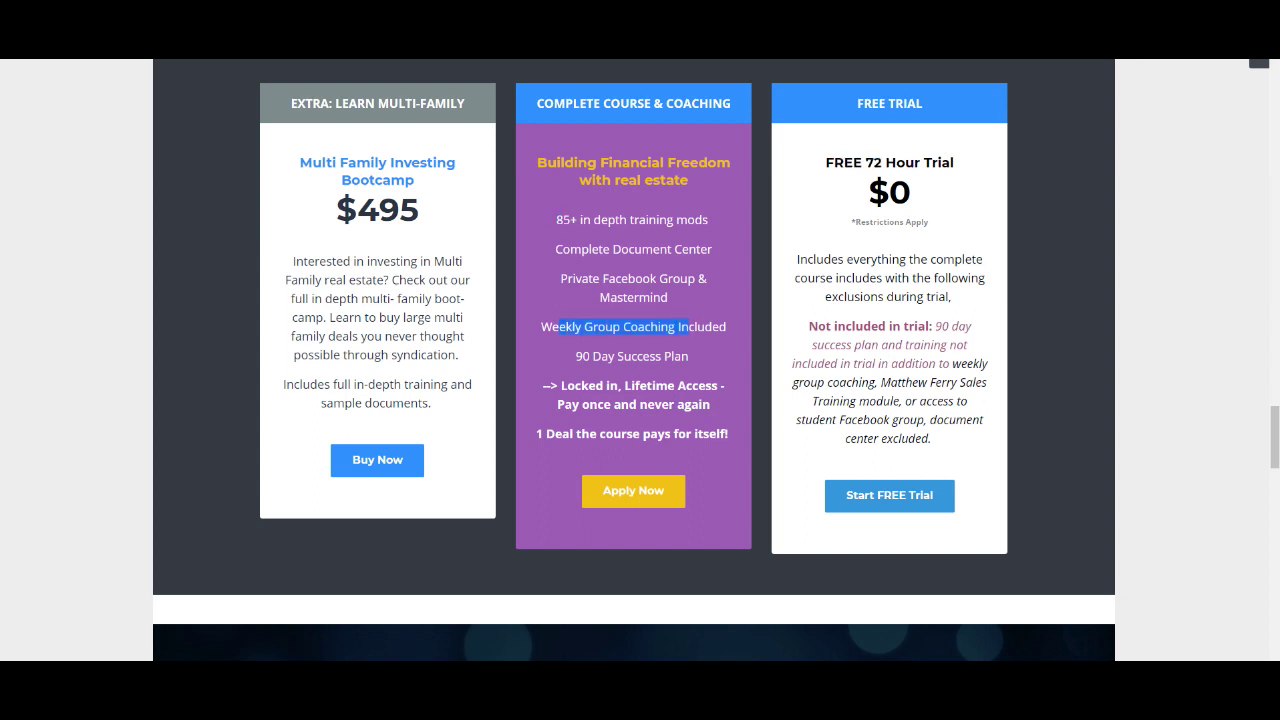
left_click_drag(601, 356, 672, 356)
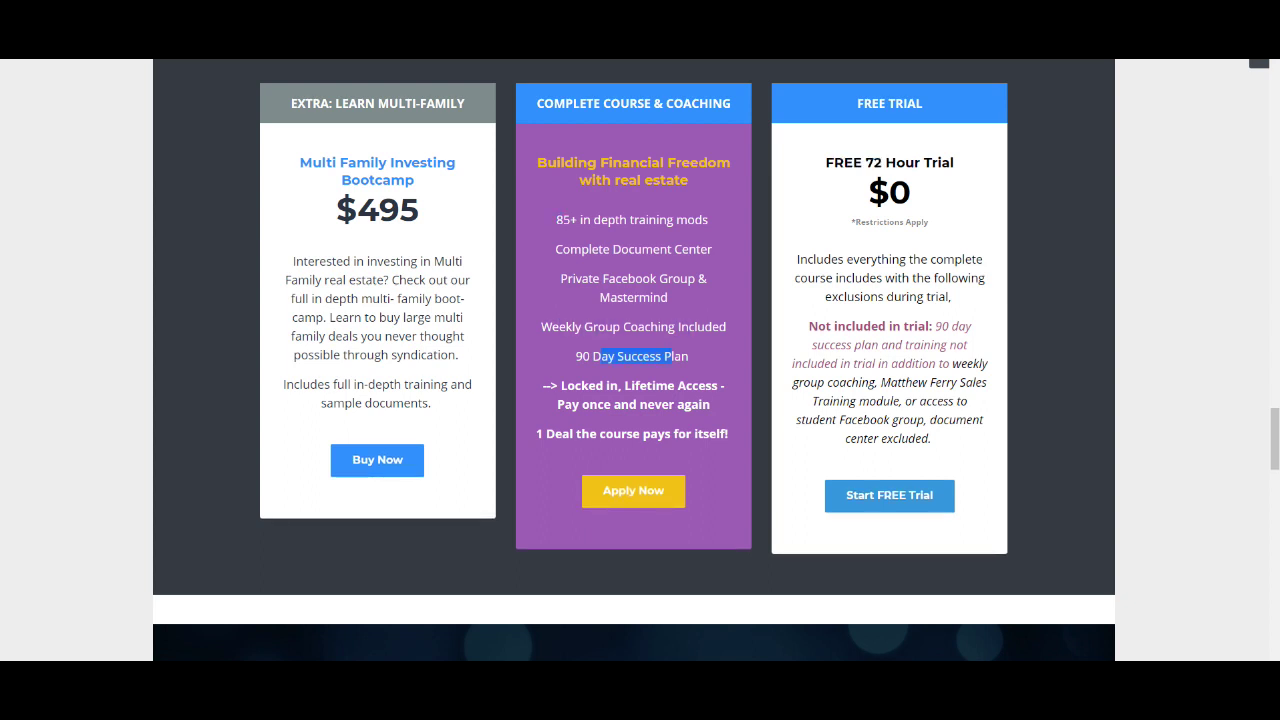
scroll(634, 372, "up", 1)
scroll(634, 360, "up", 15)
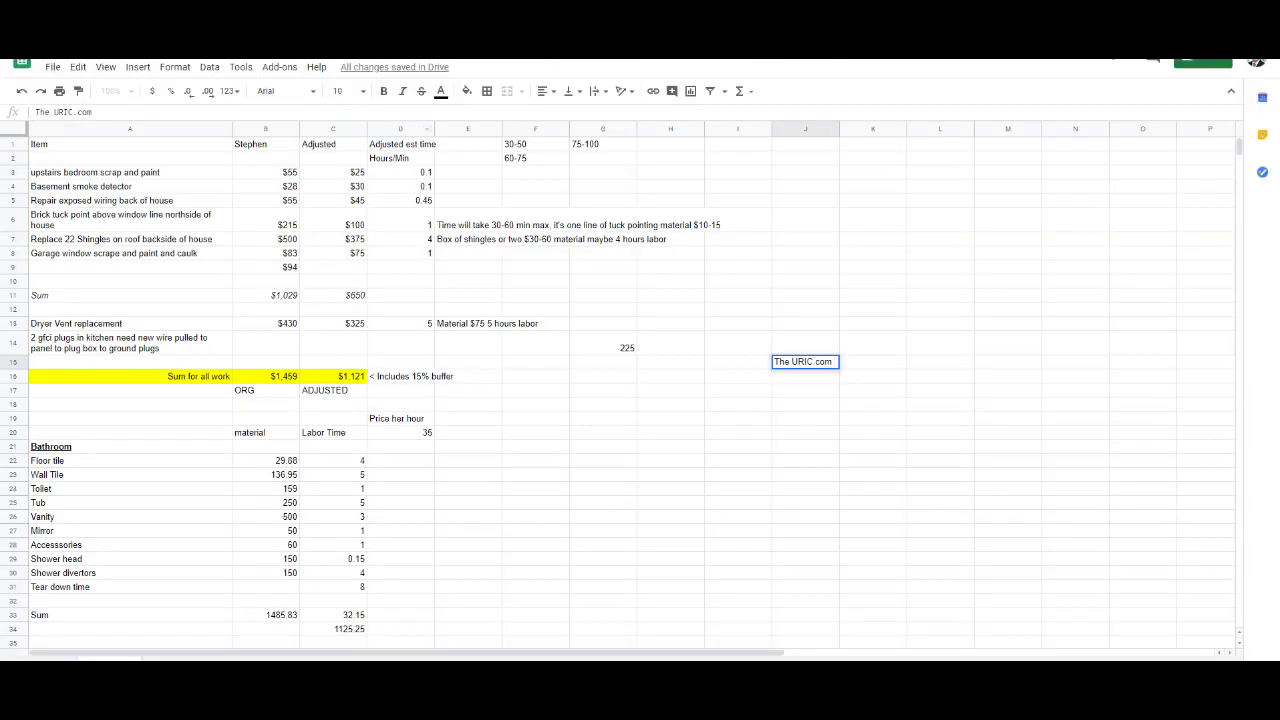
Step: Switch back to the estimate spreadsheet in Google Sheets and enter The URIC.com in J15
left_click(602, 418)
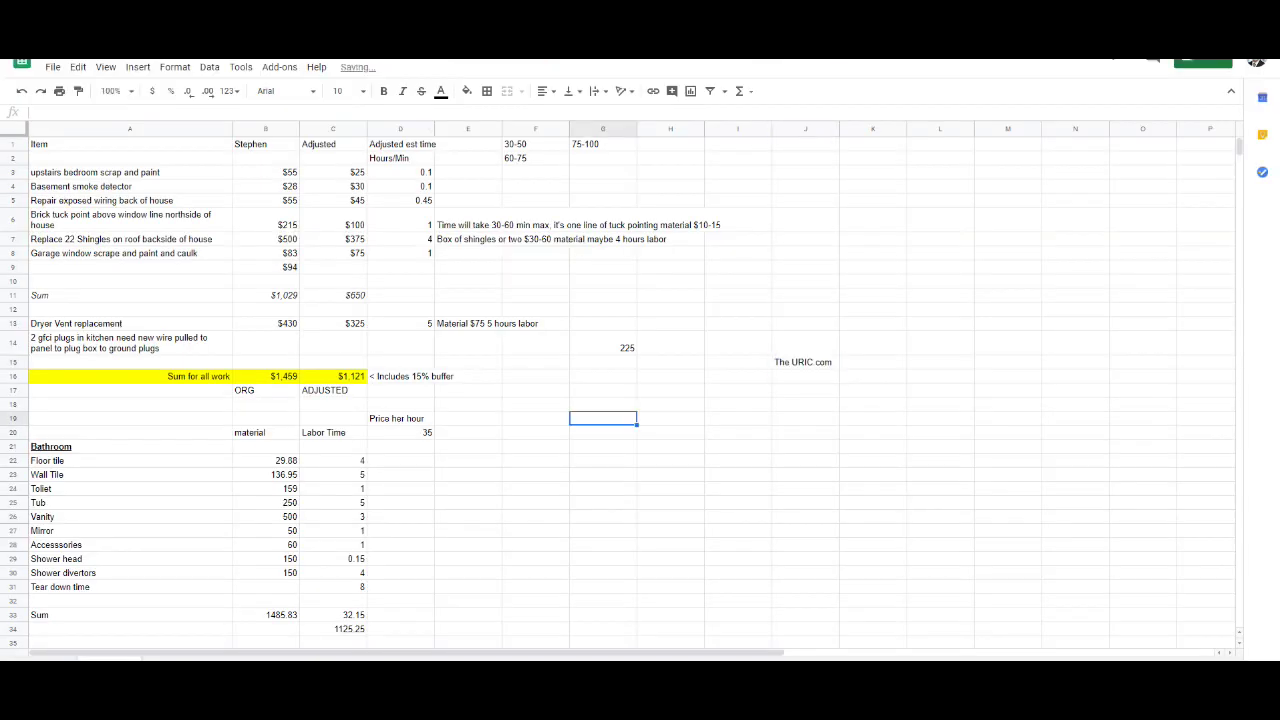
left_click(535, 460)
left_click(468, 446)
scroll(468, 446, "down", 1)
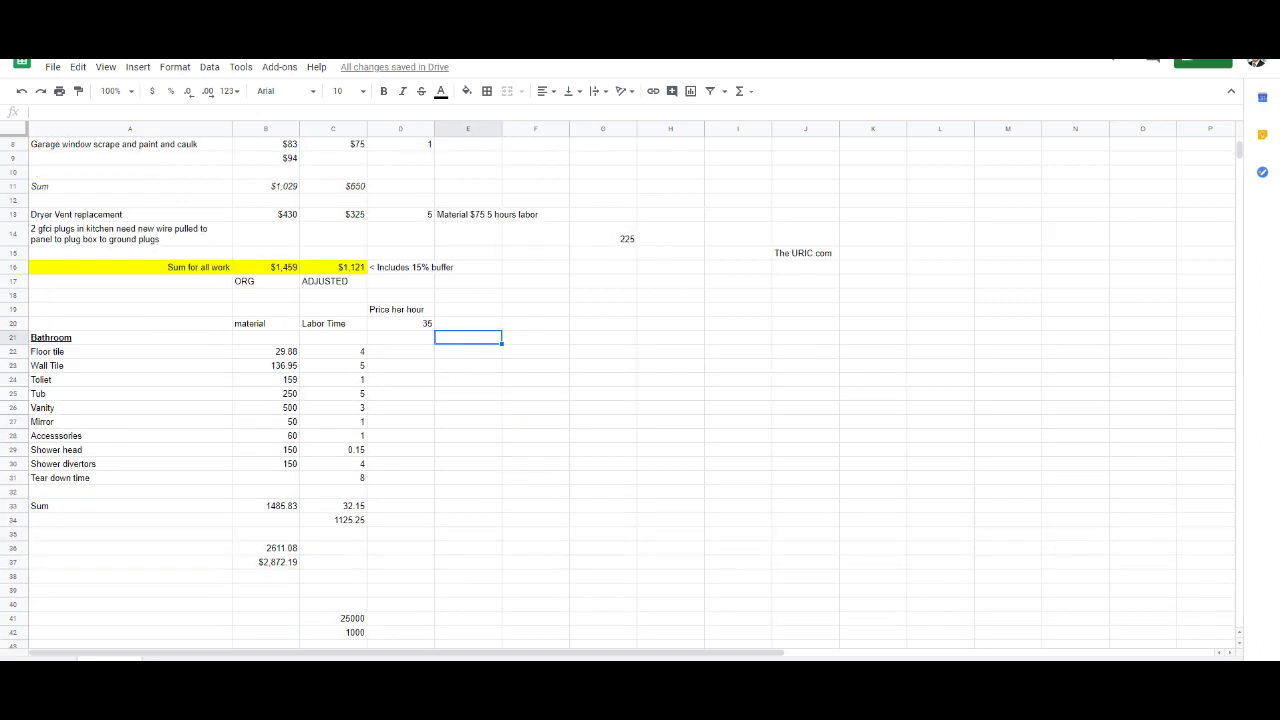
left_click(602, 463)
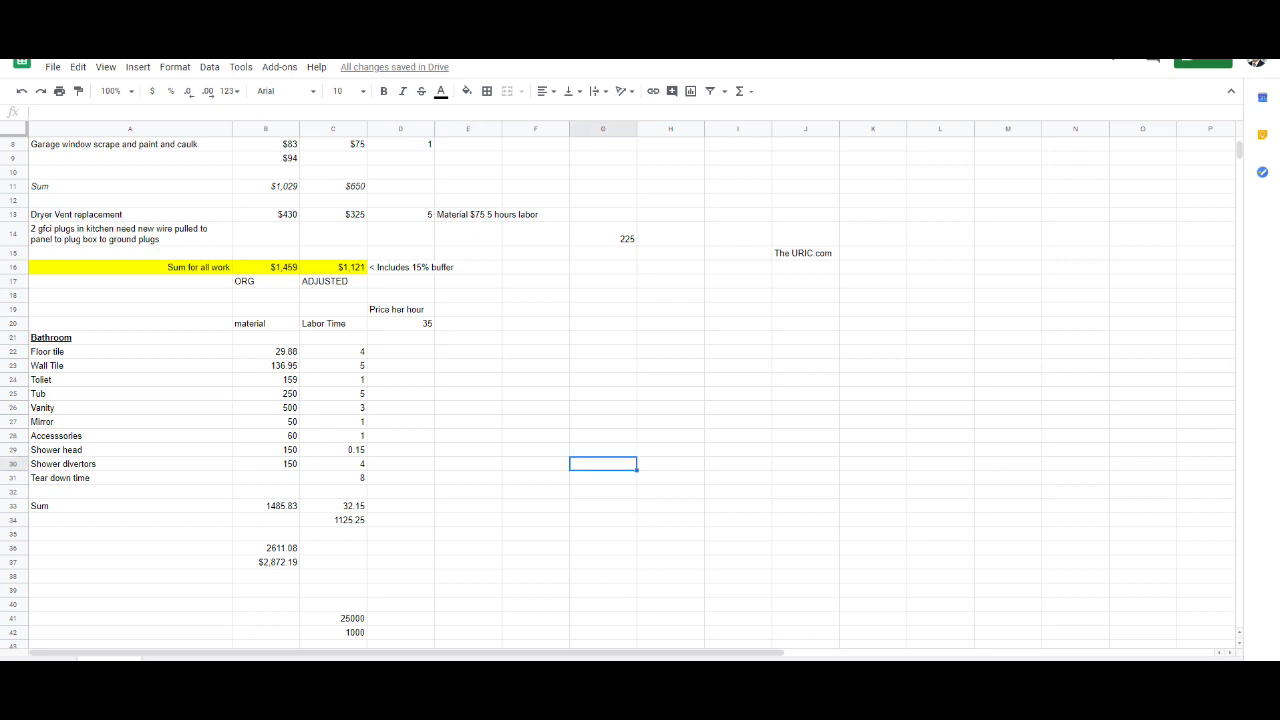
left_click(535, 576)
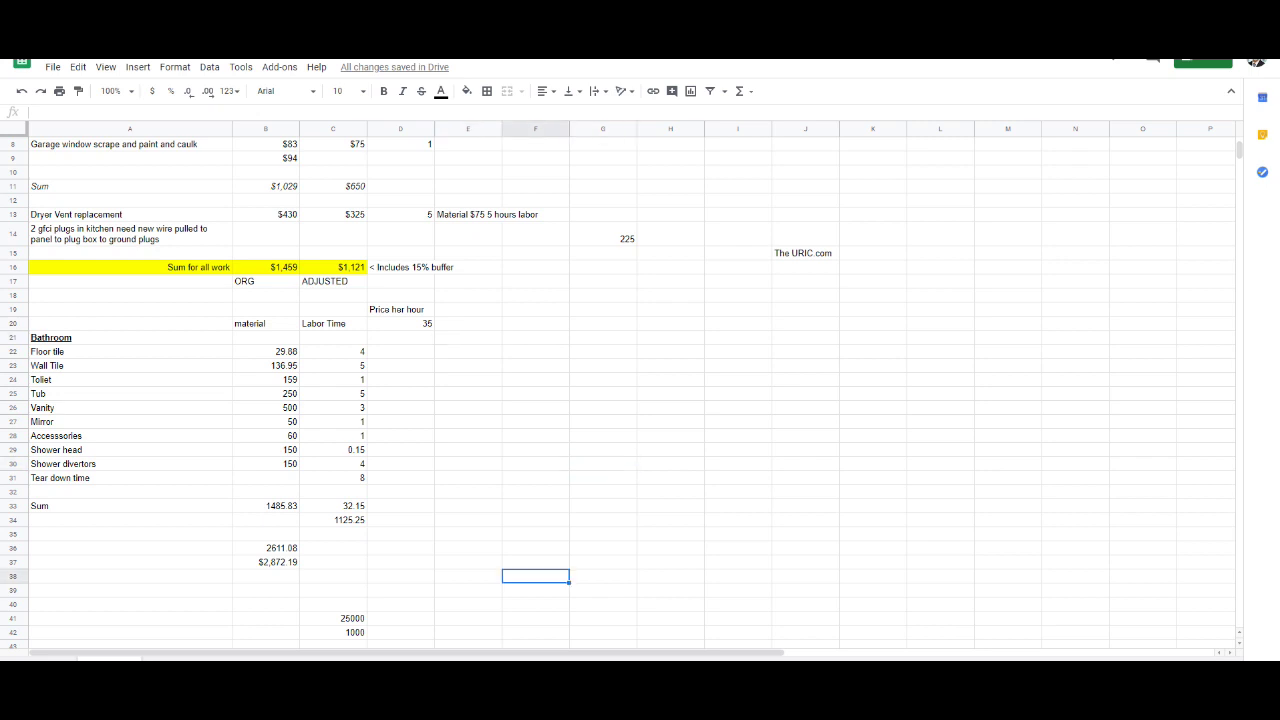